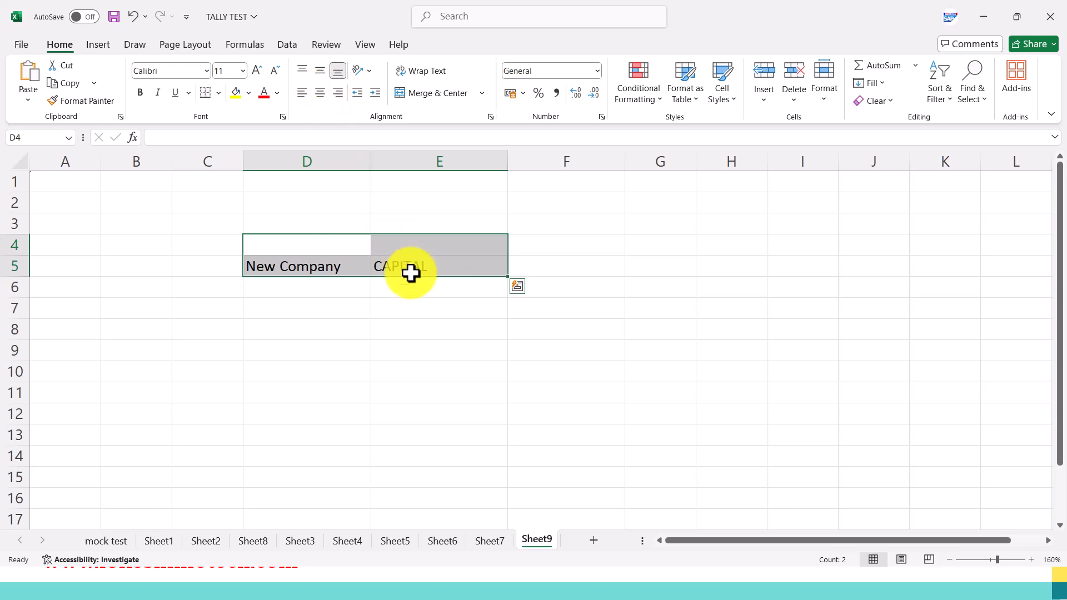
# Centre the New Company and CAPITAL headings in row 5 and fill both cells yellow.
pyautogui.click(320, 93)
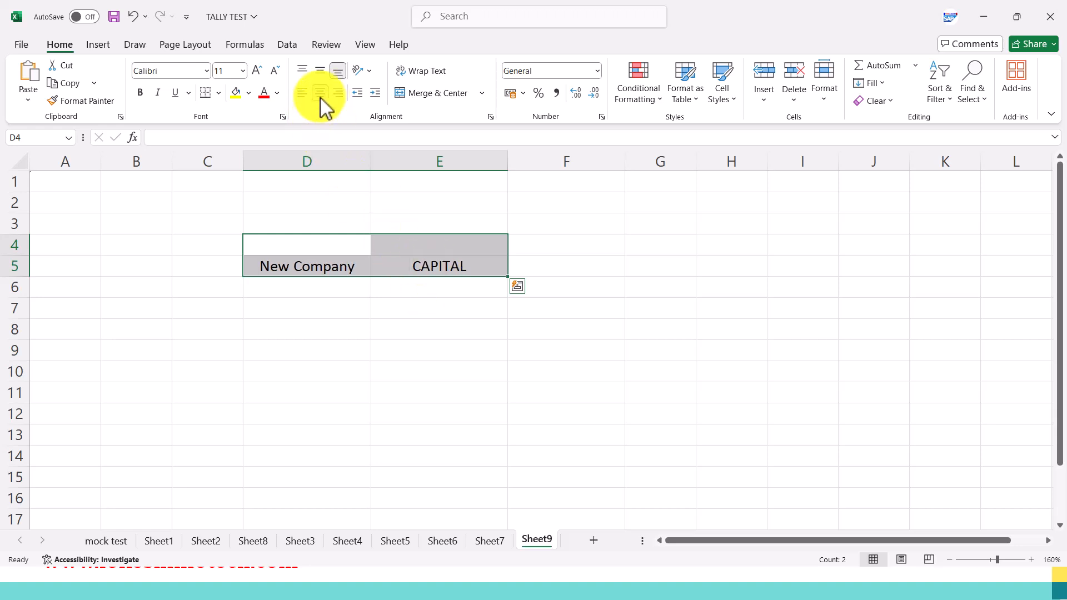
pyautogui.click(391, 251)
pyautogui.click(391, 257)
pyautogui.click(236, 92)
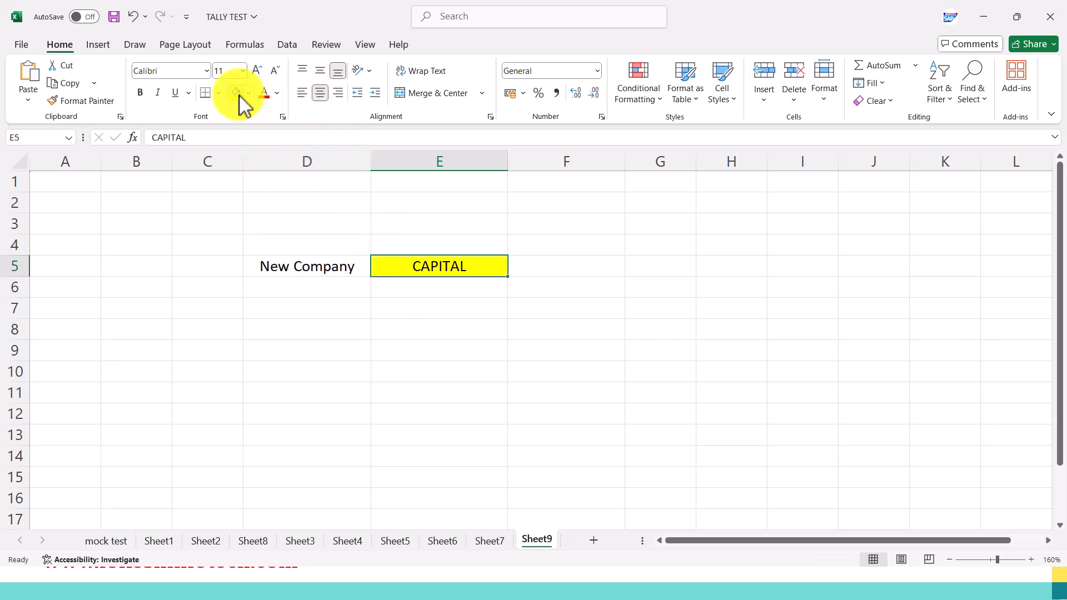
pyautogui.click(329, 267)
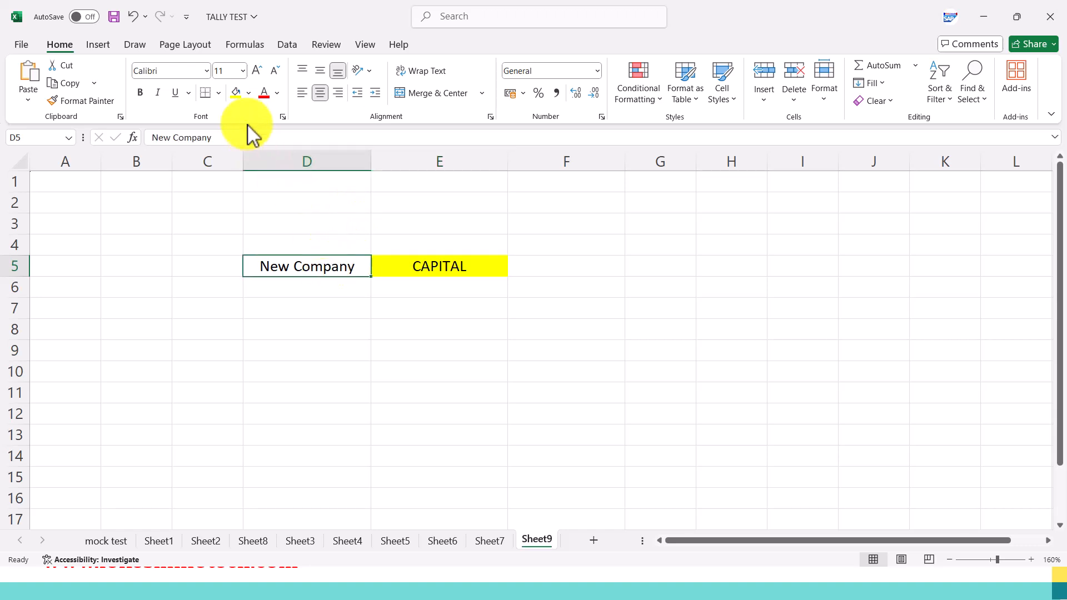
pyautogui.click(237, 92)
# Enter INDIA in cell D7 under the New Company heading.
pyautogui.click(302, 310)
pyautogui.doubleClick(298, 308)
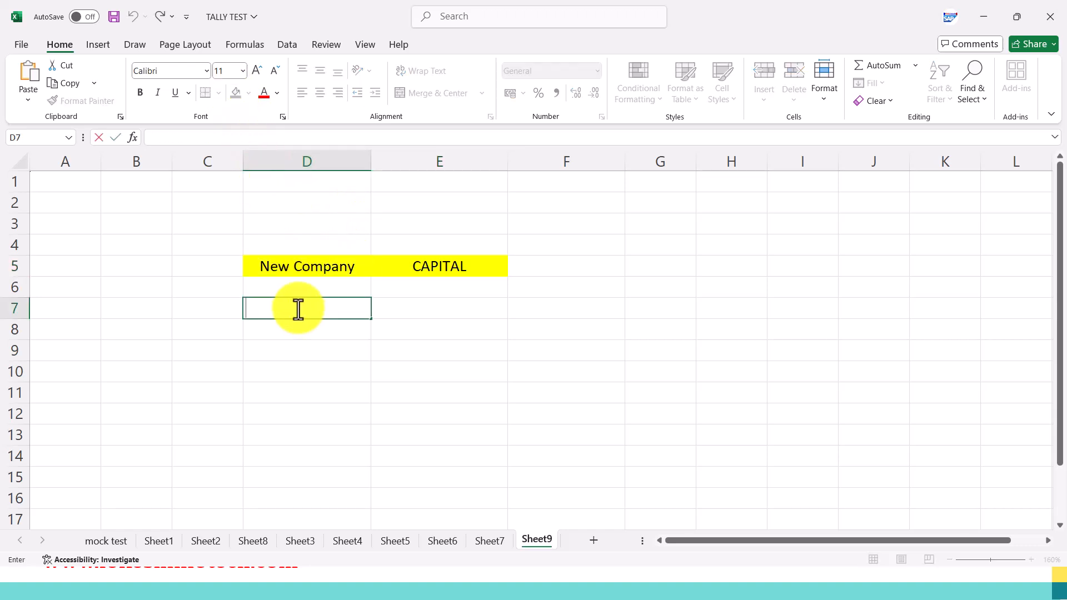
pyautogui.press('BackSpace')
pyautogui.press('BackSpace')
pyautogui.write('N')
pyautogui.write('INDI')
pyautogui.press('Tab')
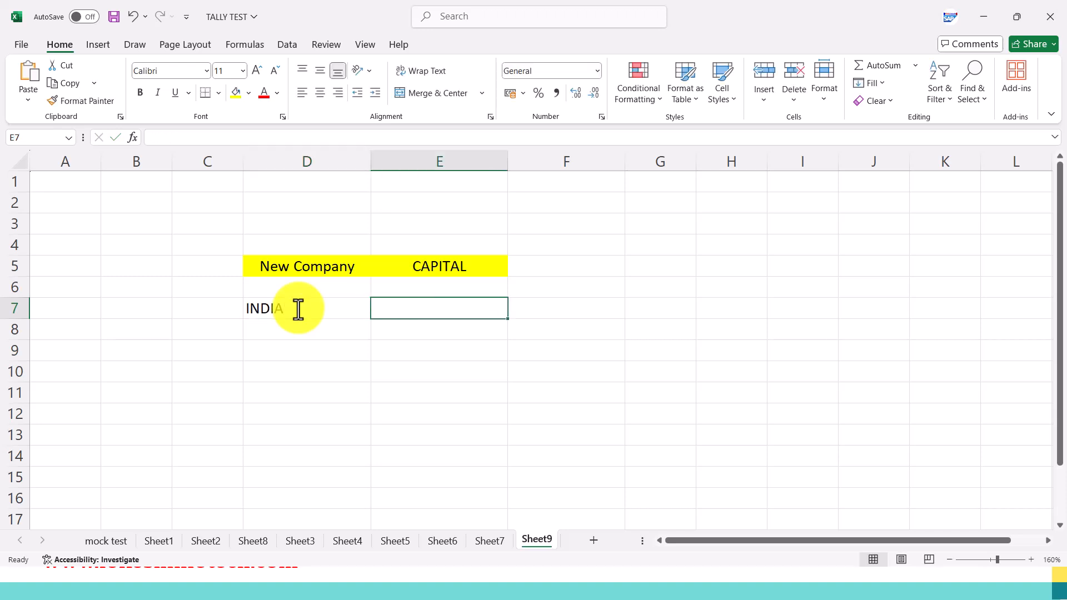
# Enter the dates 01-04-2025 in E7 and 31-03-2026 in E8.
pyautogui.write('1-04')
pyautogui.write('-2')
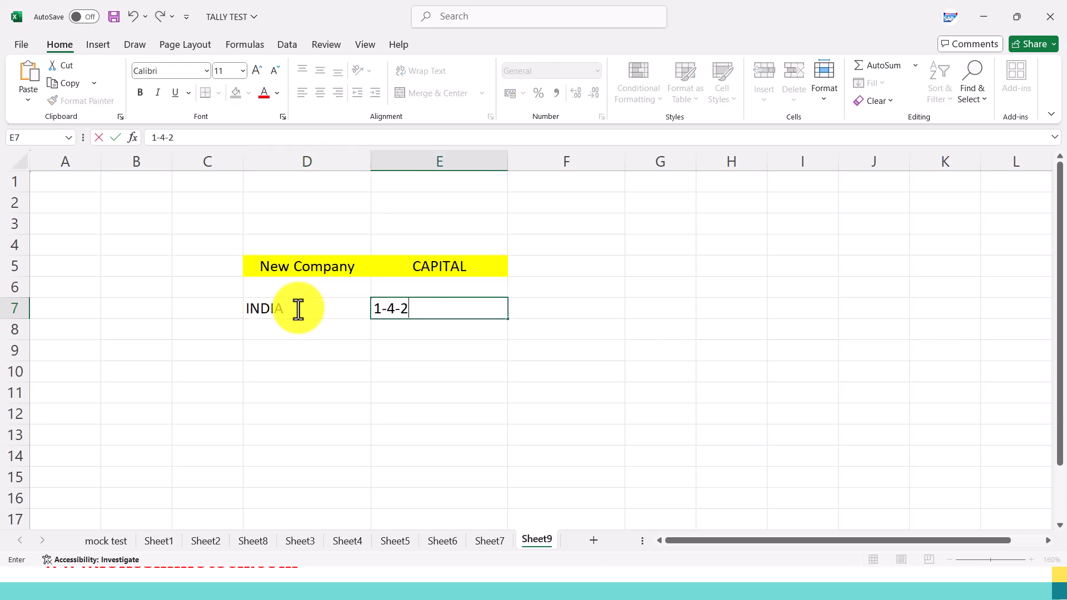
pyautogui.write('025')
pyautogui.press('Return')
pyautogui.write('31-3')
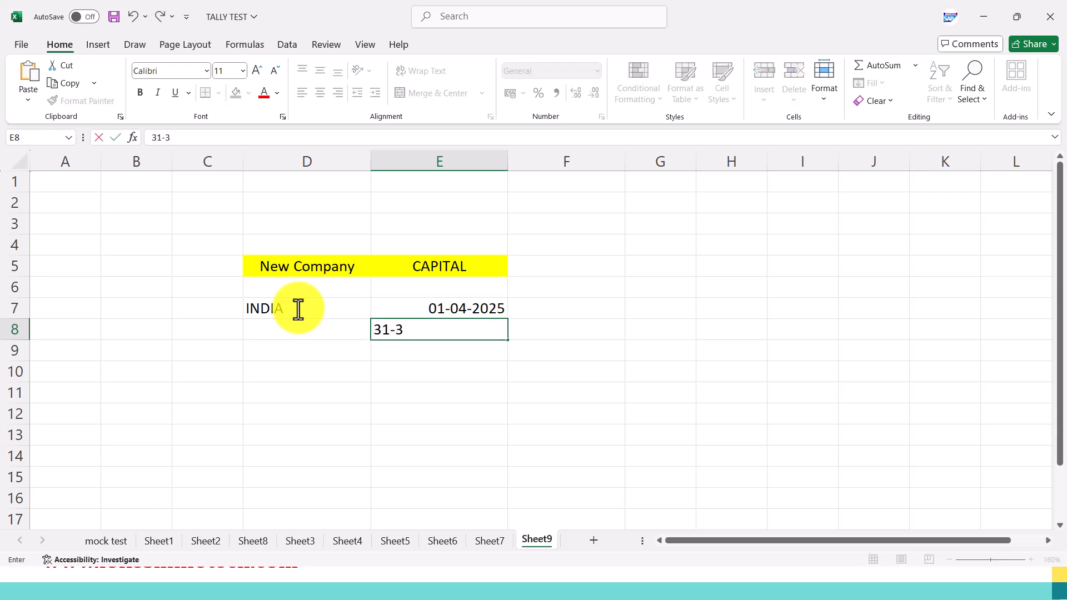
pyautogui.press('Return')
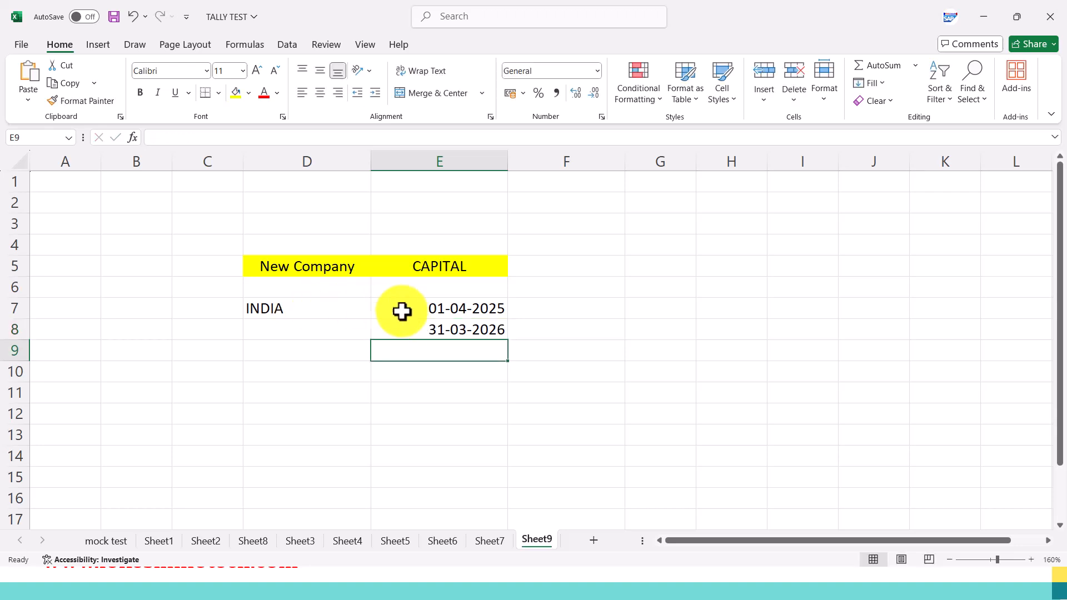
pyautogui.click(428, 309)
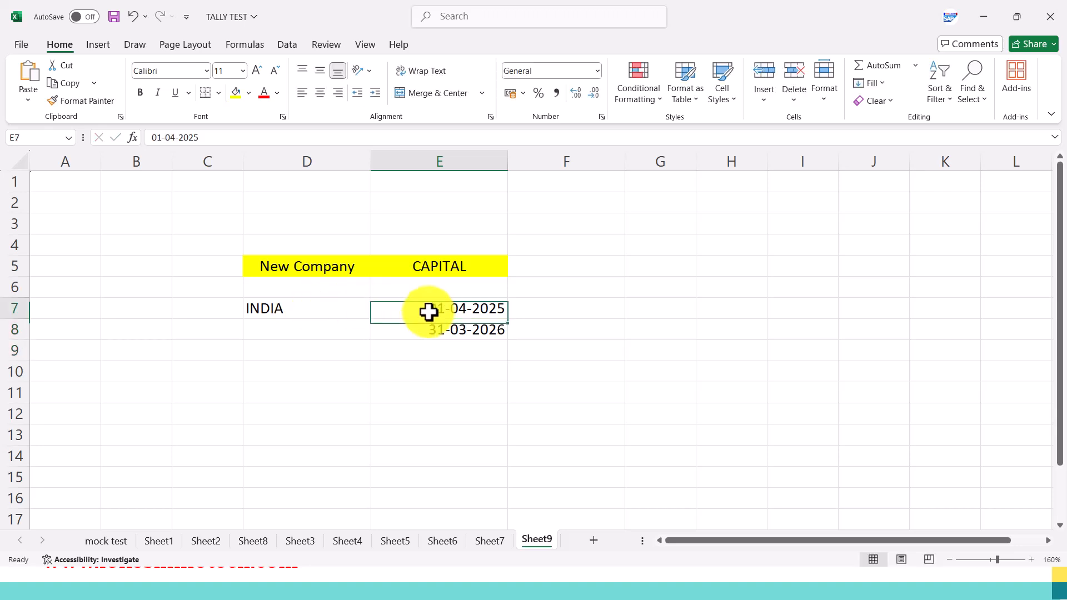
pyautogui.doubleClick(377, 391)
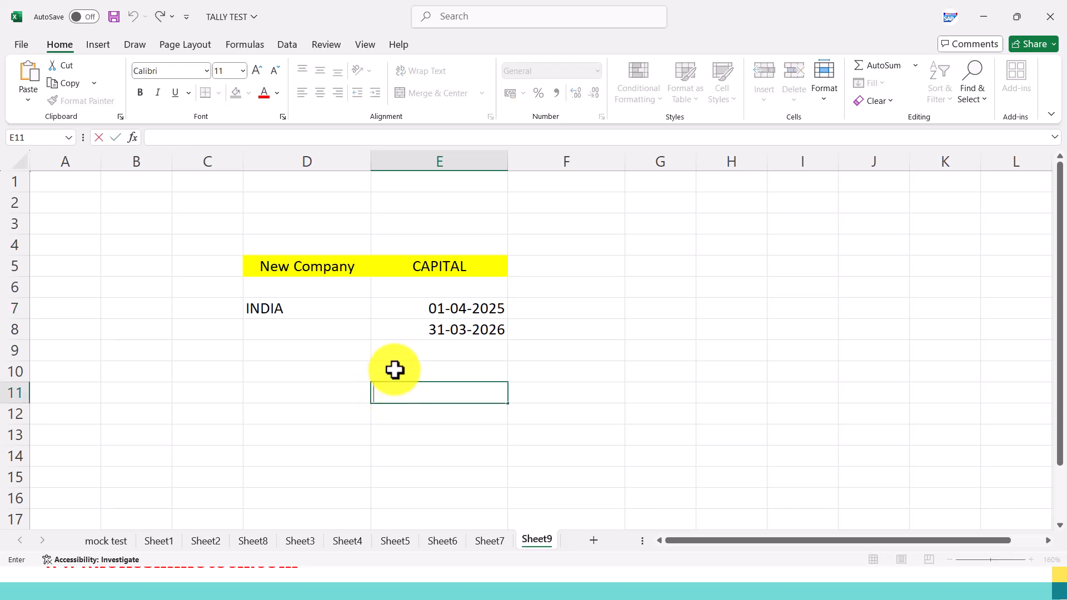
pyautogui.click(547, 371)
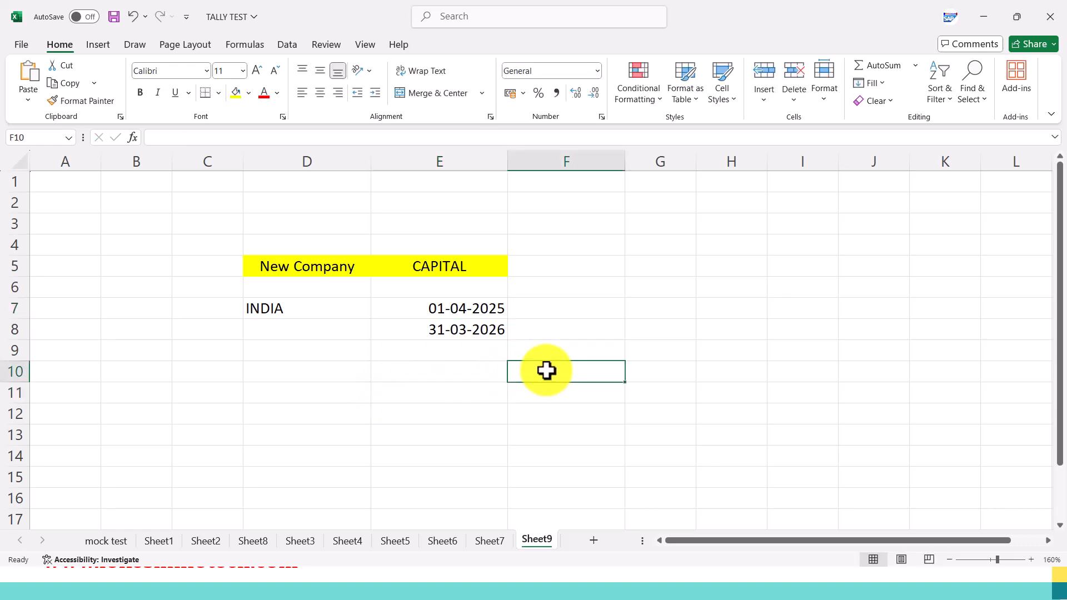
# Enter F1 in cell D10 and F12 in cell E10.
pyautogui.click(315, 374)
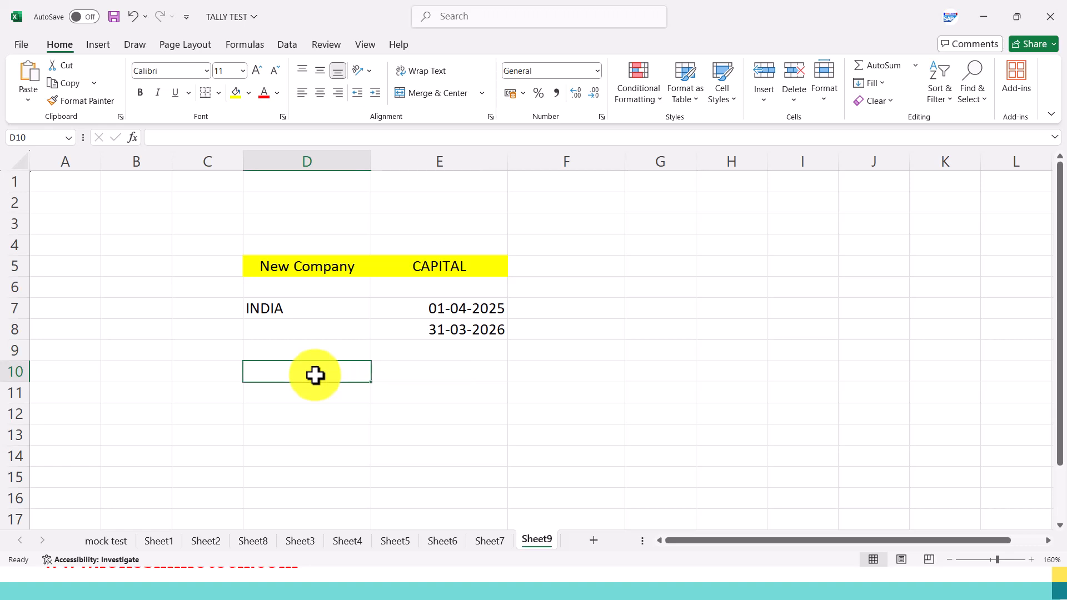
pyautogui.write('f1')
pyautogui.write('F1')
pyautogui.press('Tab')
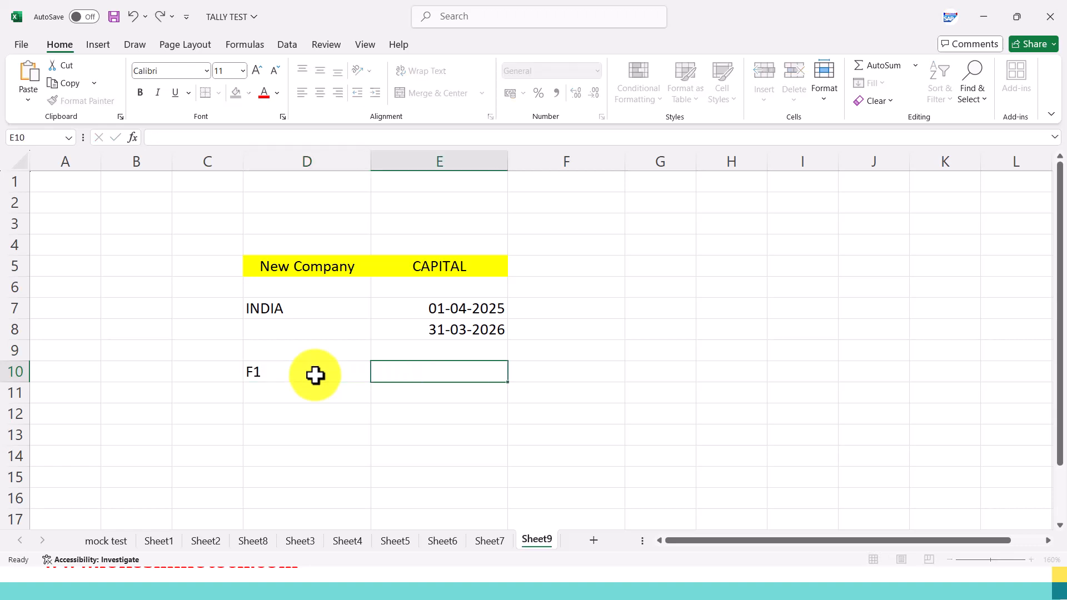
pyautogui.write('F12')
pyautogui.press('Tab')
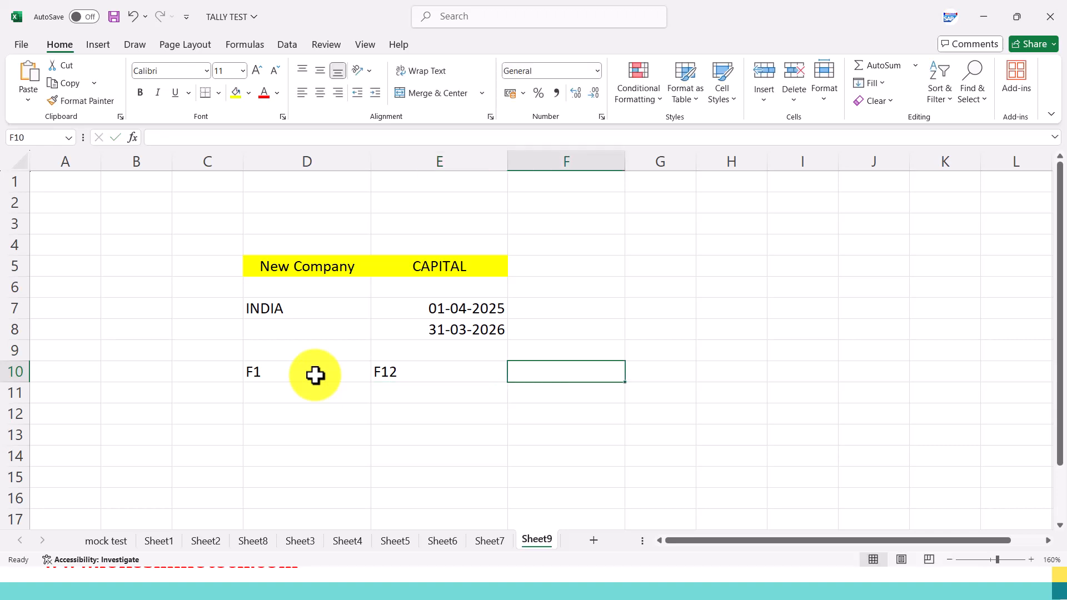
# Centre the F1 and F12 entries in cells D10:E10.
pyautogui.click(315, 376)
pyautogui.moveTo(314, 373); pyautogui.dragTo(410, 385)
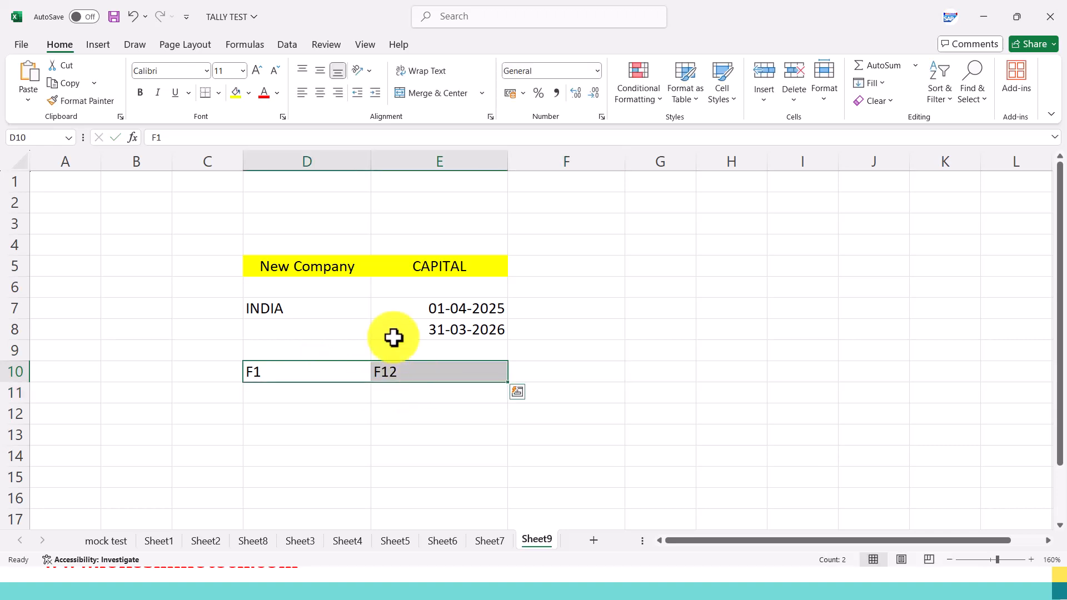
pyautogui.click(321, 99)
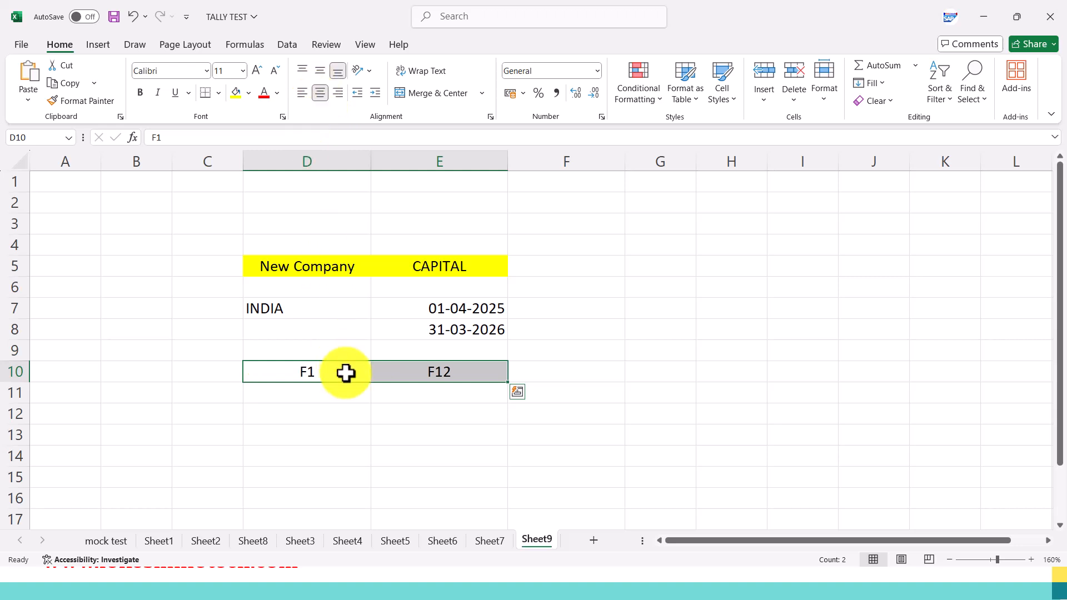
# Enter BEST in cell D12 and centre it.
pyautogui.click(335, 411)
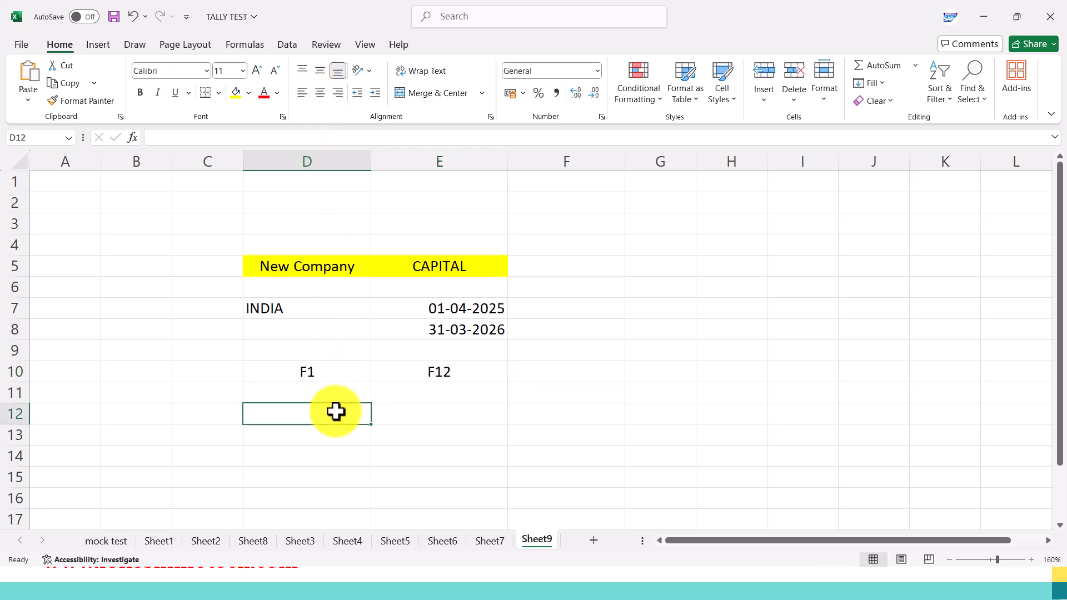
pyautogui.write('b')
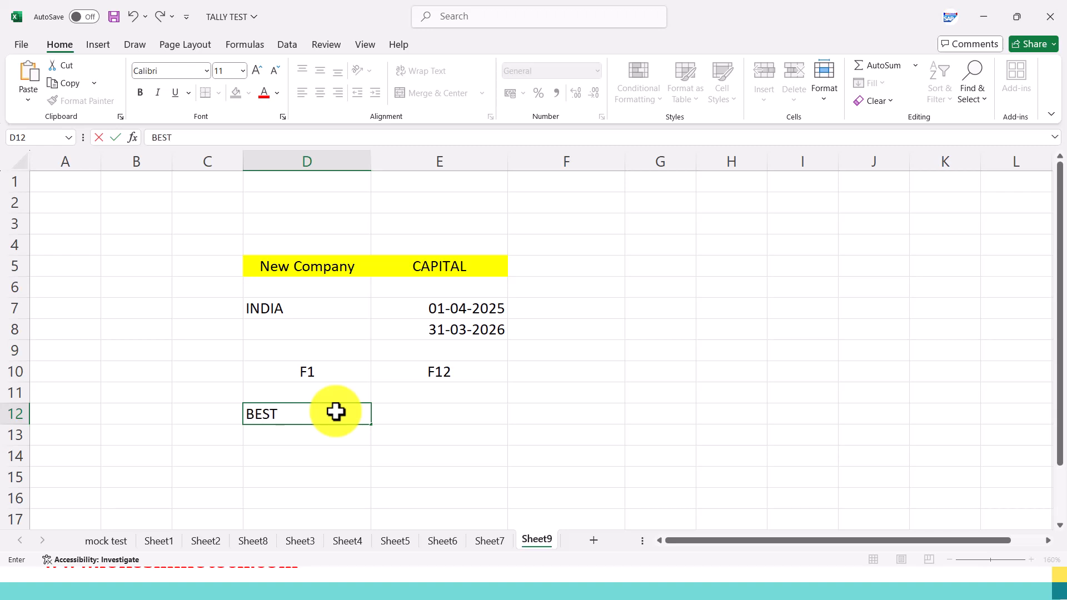
pyautogui.press('Tab')
pyautogui.click(336, 411)
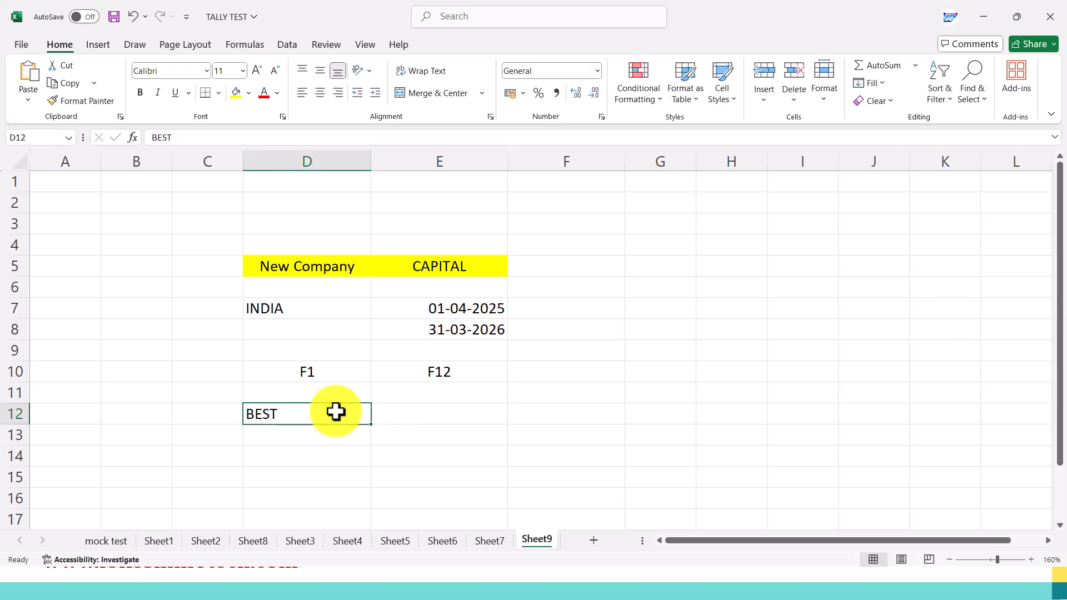
pyautogui.click(320, 93)
pyautogui.click(409, 410)
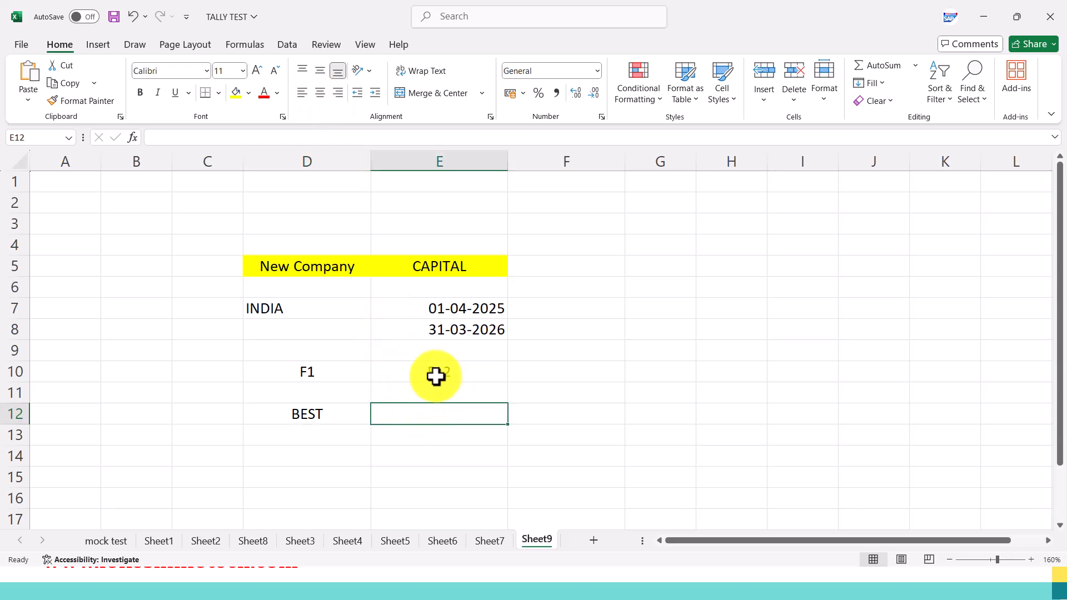
# Fill the F1 and F12 cells in row 10 yellow and enlarge their font size to 14.
pyautogui.moveTo(355, 368); pyautogui.dragTo(419, 374)
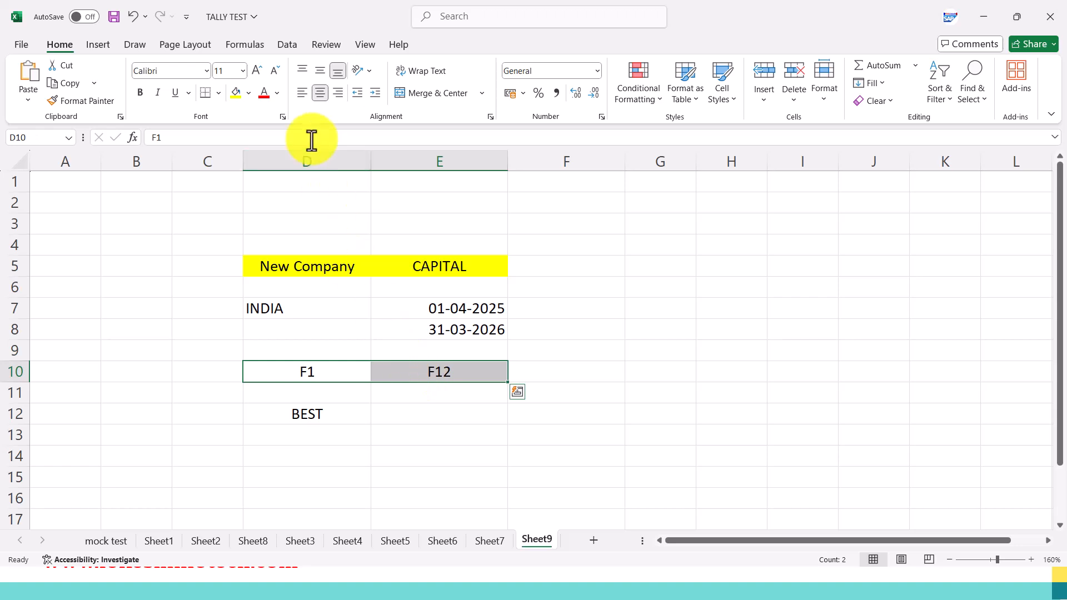
pyautogui.click(235, 93)
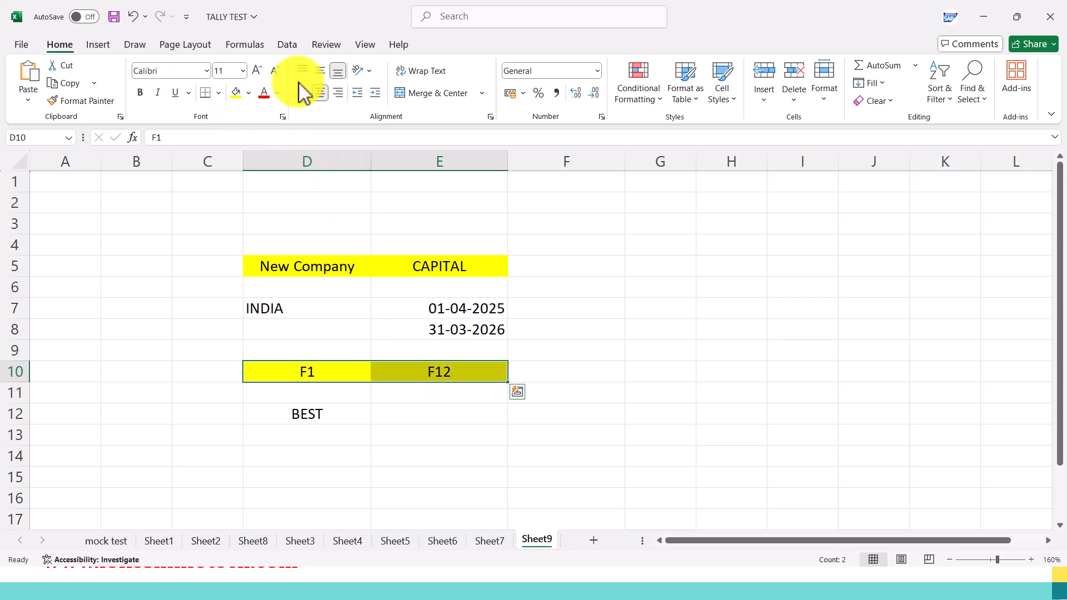
pyautogui.click(257, 71)
pyautogui.click(257, 71)
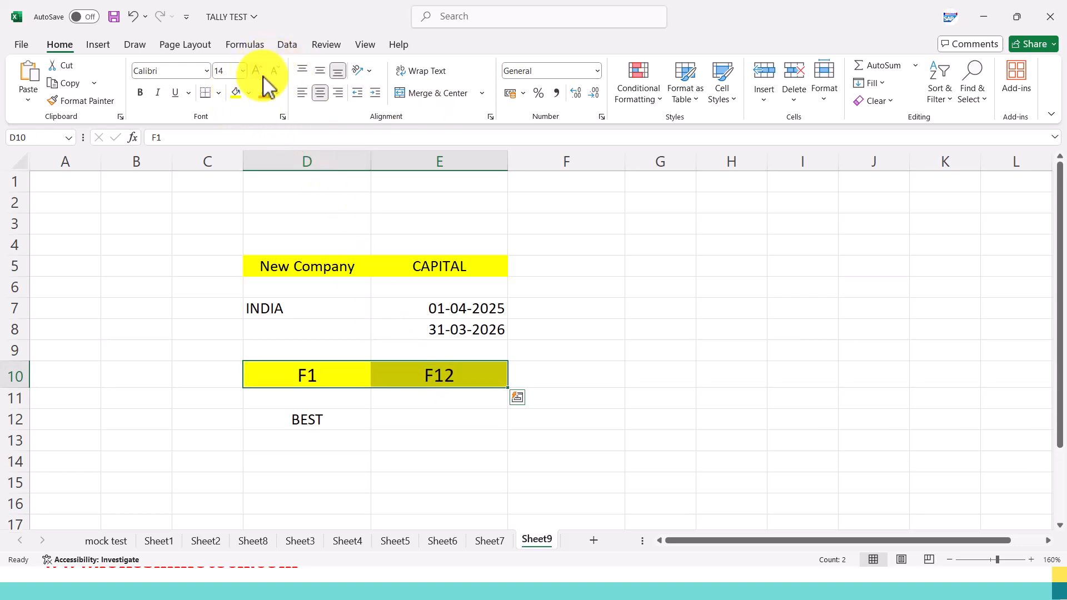
pyautogui.click(559, 297)
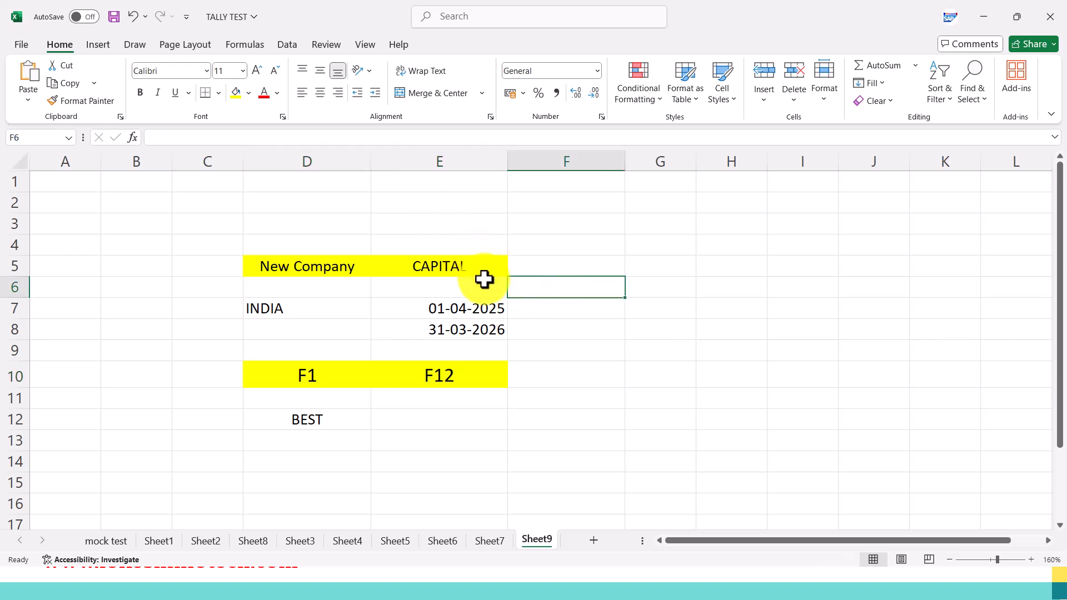
# Widen column G and enter the heading Transactions in cell G6.
pyautogui.click(654, 314)
pyautogui.moveTo(695, 161); pyautogui.dragTo(749, 183)
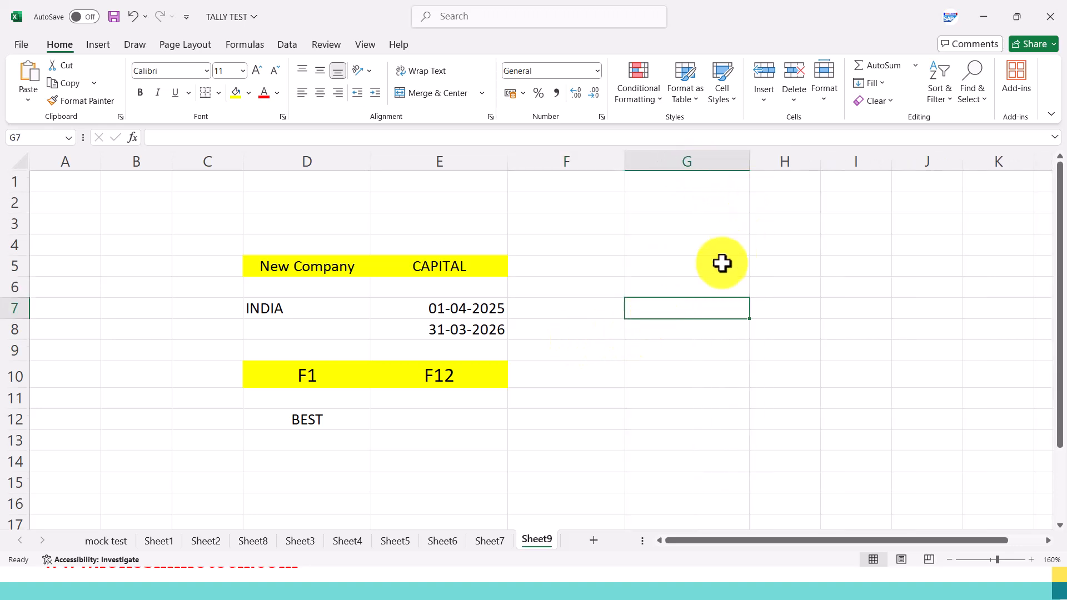
pyautogui.click(688, 287)
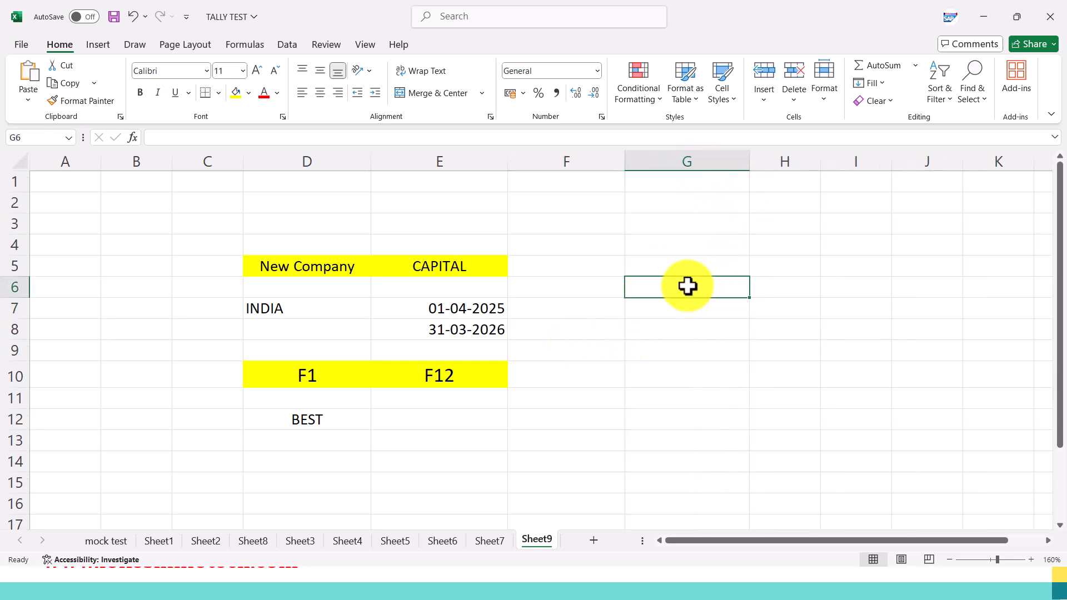
pyautogui.write('tions')
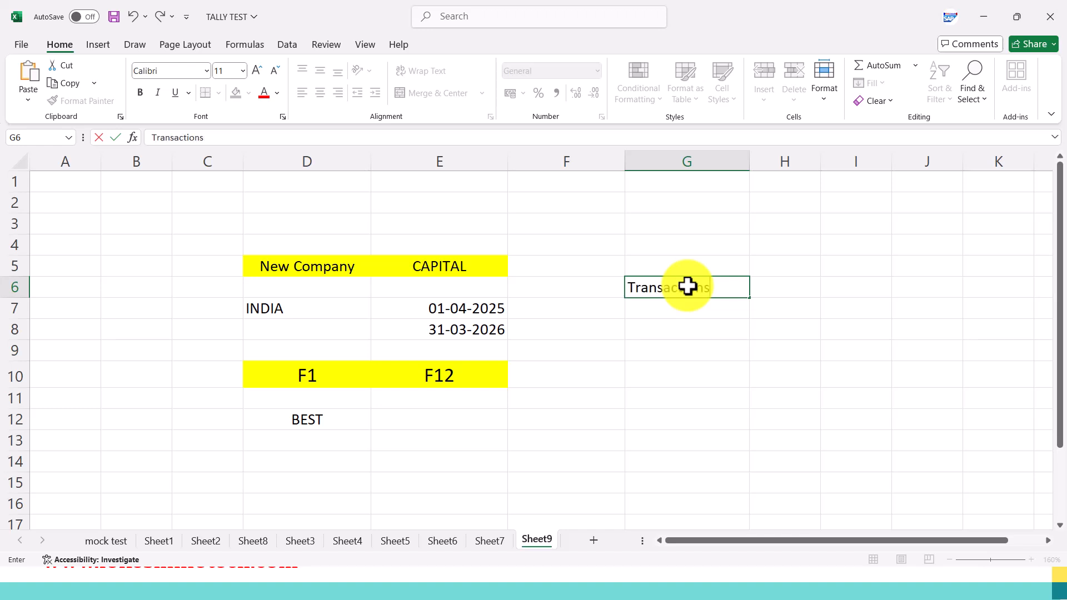
pyautogui.press('Return')
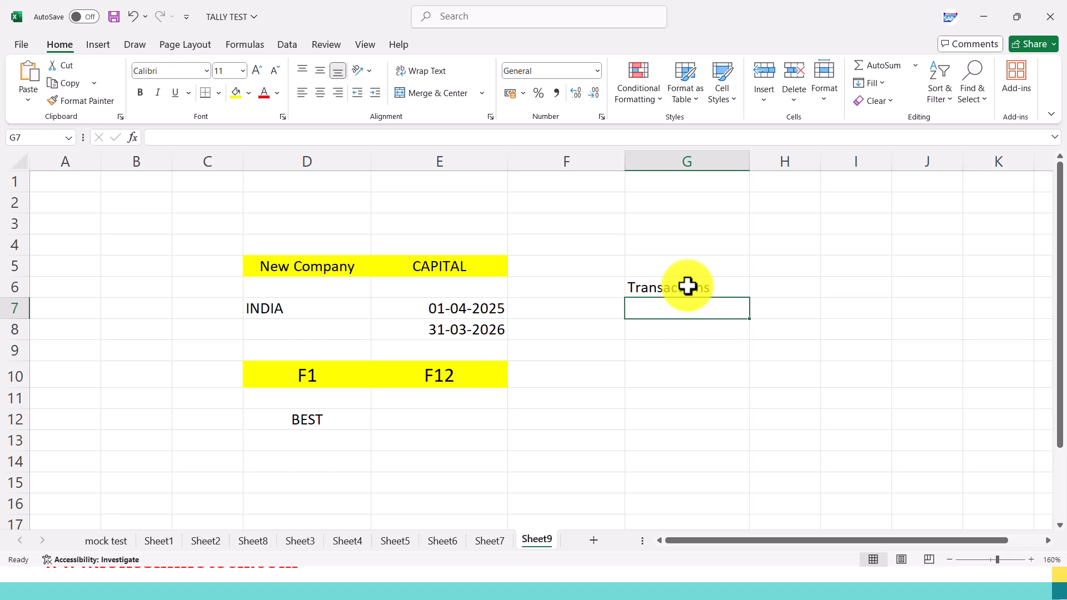
# List PURCHASE, SALES, RECEIPT and PAYMENT in cells G7 to G10, and widen column G slightly.
pyautogui.write('PURCHASE')
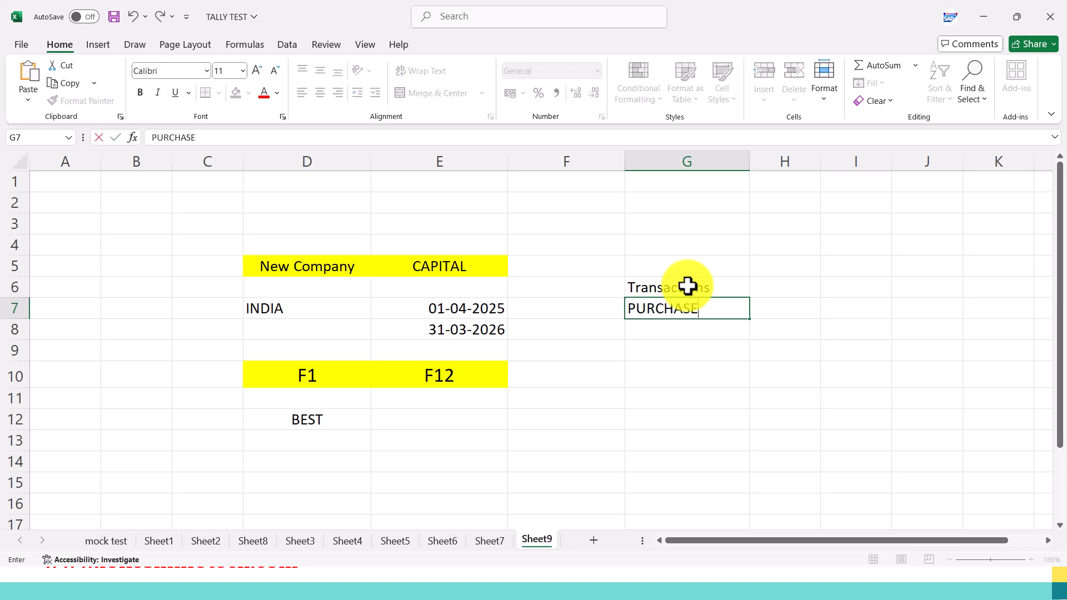
pyautogui.press('Return')
pyautogui.write('SALES')
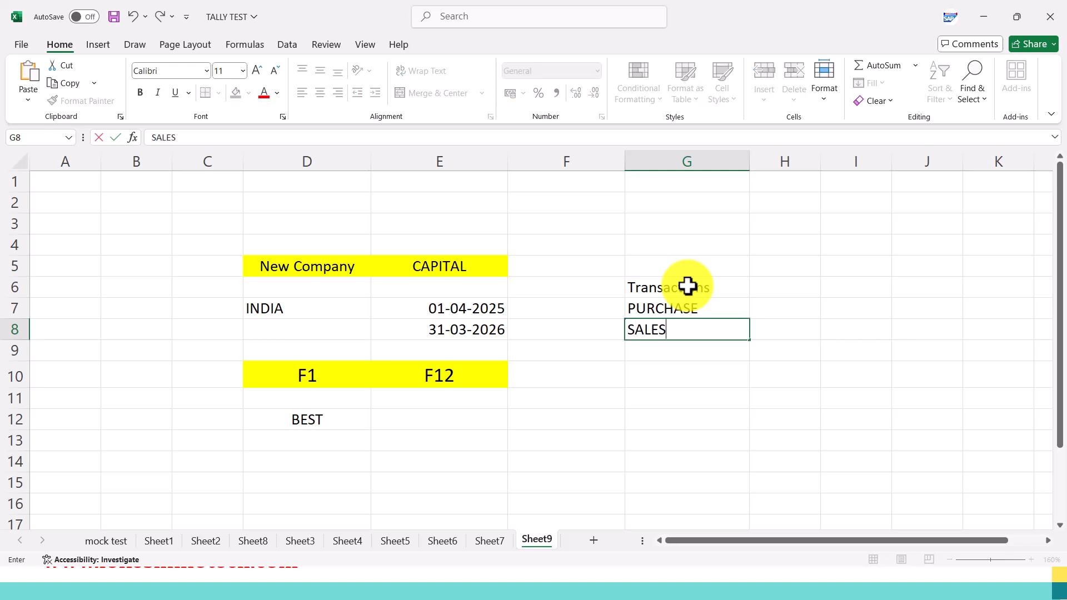
pyautogui.press('Return')
pyautogui.write('RECEIPT')
pyautogui.press('Return')
pyautogui.write('P')
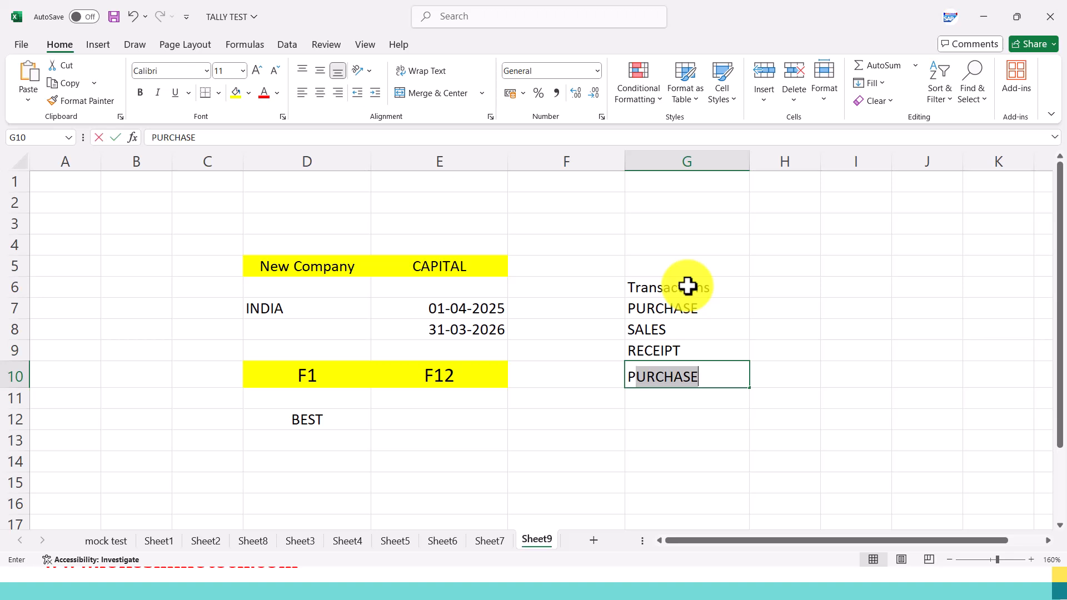
pyautogui.write('AYMENT')
pyautogui.press('Return')
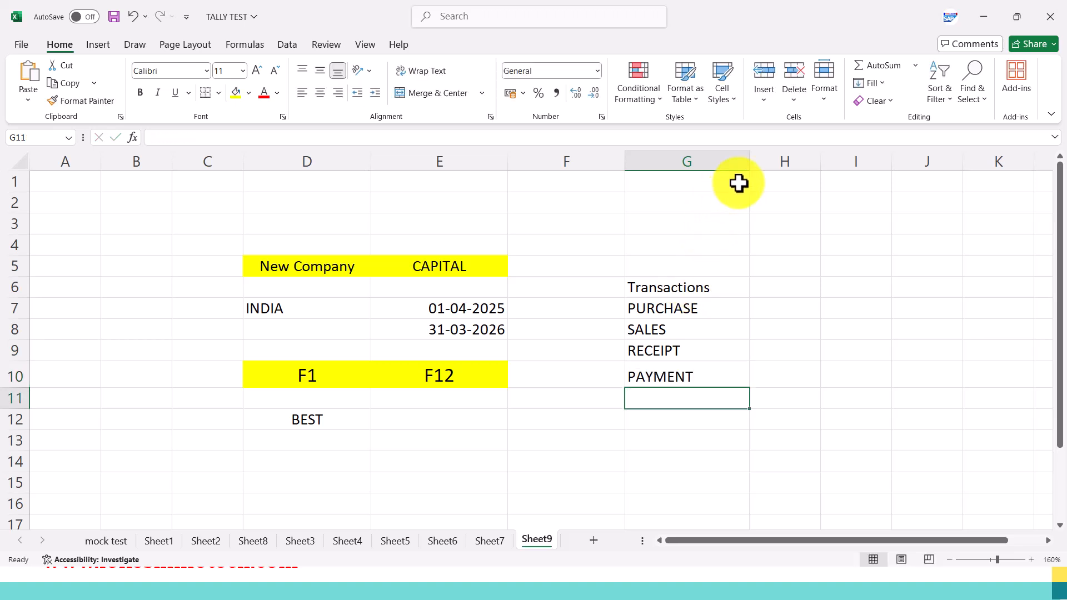
pyautogui.moveTo(750, 162); pyautogui.dragTo(765, 173)
# Enter DATE in cell H7 beside PURCHASE and centre it.
pyautogui.click(791, 310)
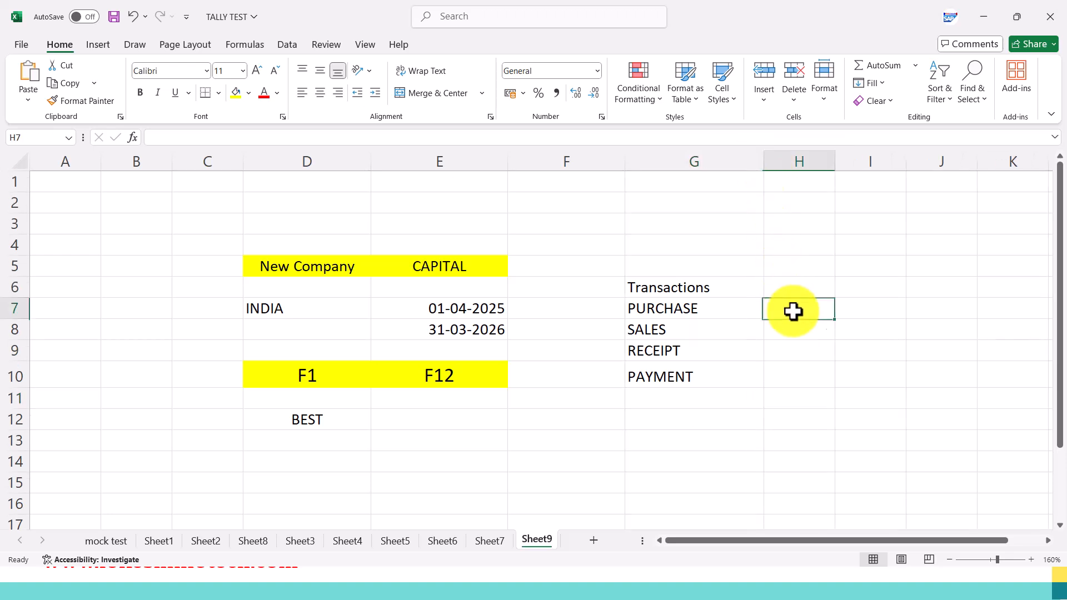
pyautogui.write('DATE')
pyautogui.click(792, 338)
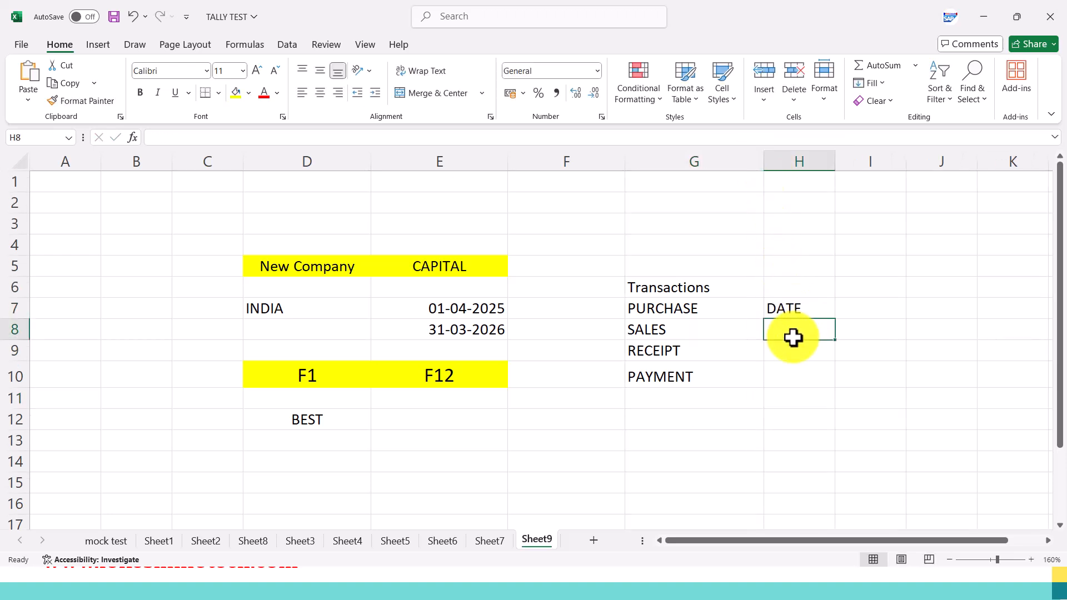
pyautogui.click(804, 312)
pyautogui.click(321, 94)
# Enter F2 in cell H8 below DATE and centre it.
pyautogui.click(806, 331)
pyautogui.write('F2')
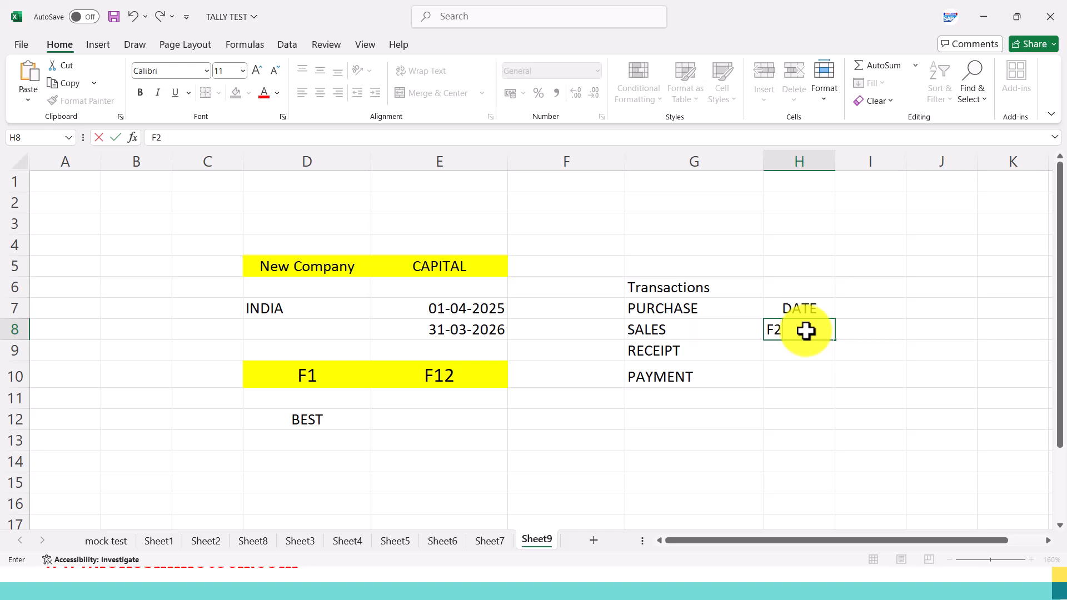
pyautogui.press('Return')
pyautogui.click(805, 331)
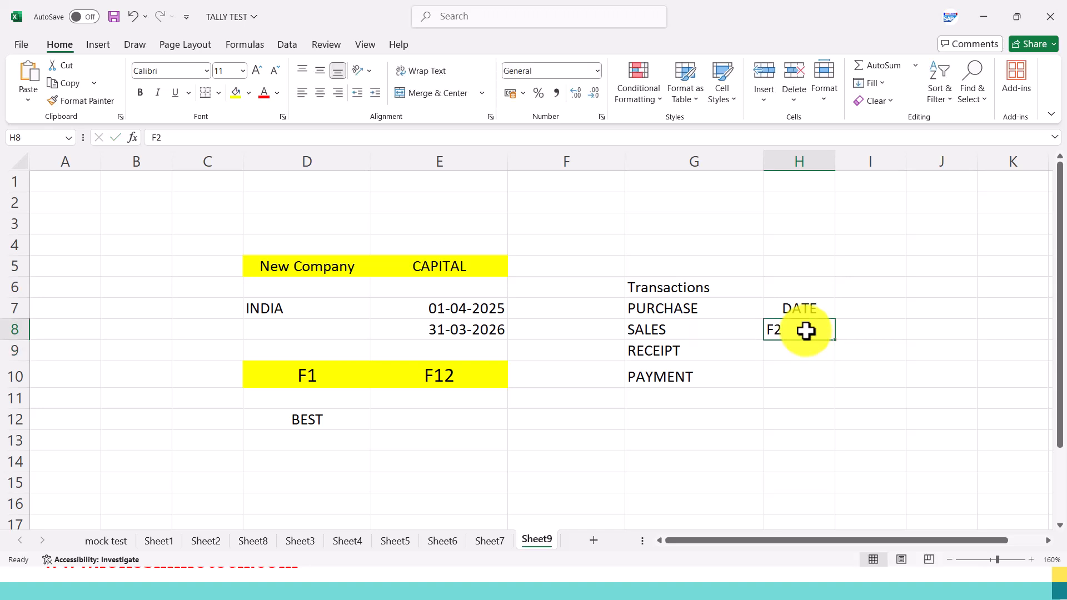
pyautogui.click(320, 93)
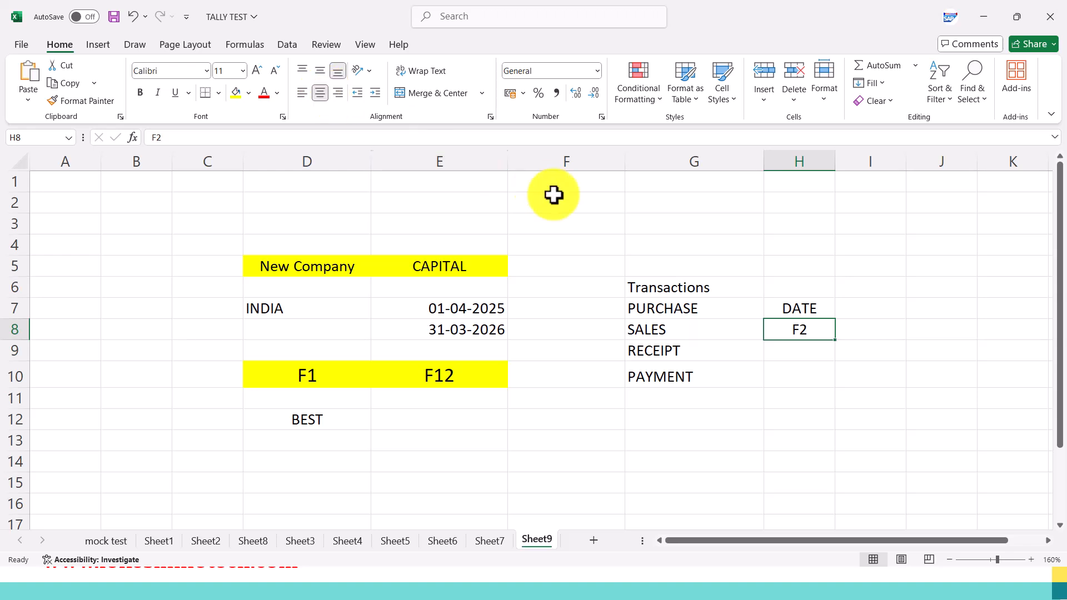
# Check the date and contra shortcuts on the Voucher Entry Keys slide and return to the Excel notes sheet.
pyautogui.click(715, 310)
pyautogui.click(717, 336)
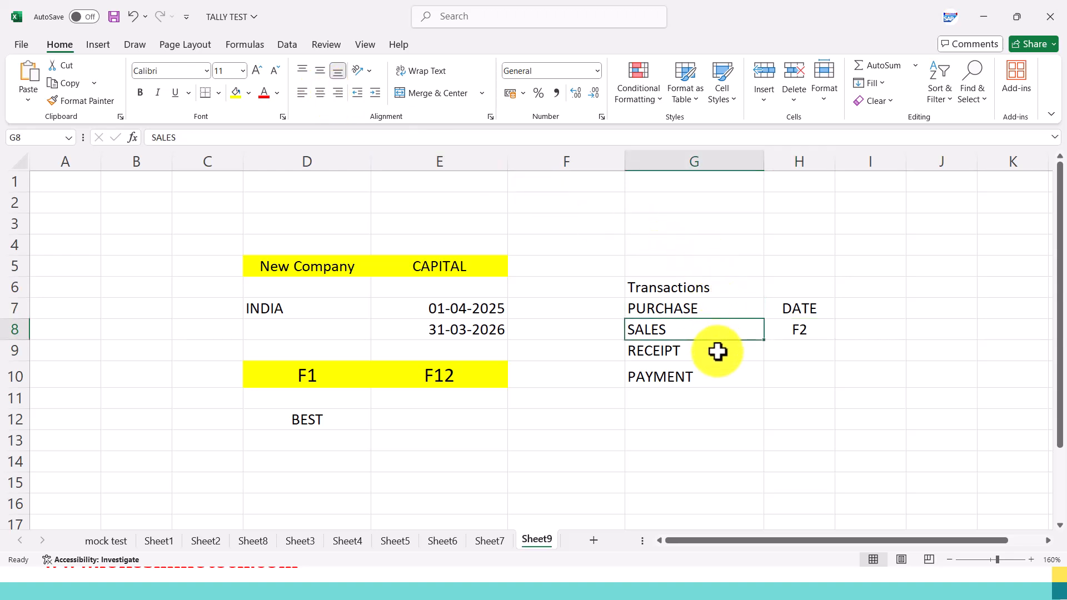
pyautogui.click(717, 350)
pyautogui.click(722, 377)
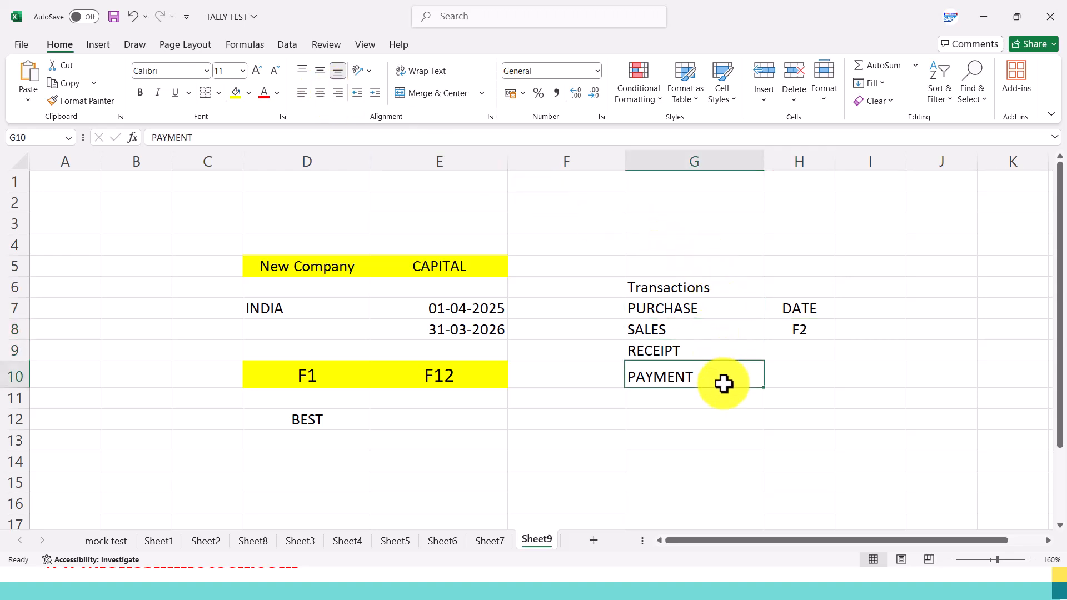
pyautogui.click(798, 336)
pyautogui.hotkey('alt', 'Tab')
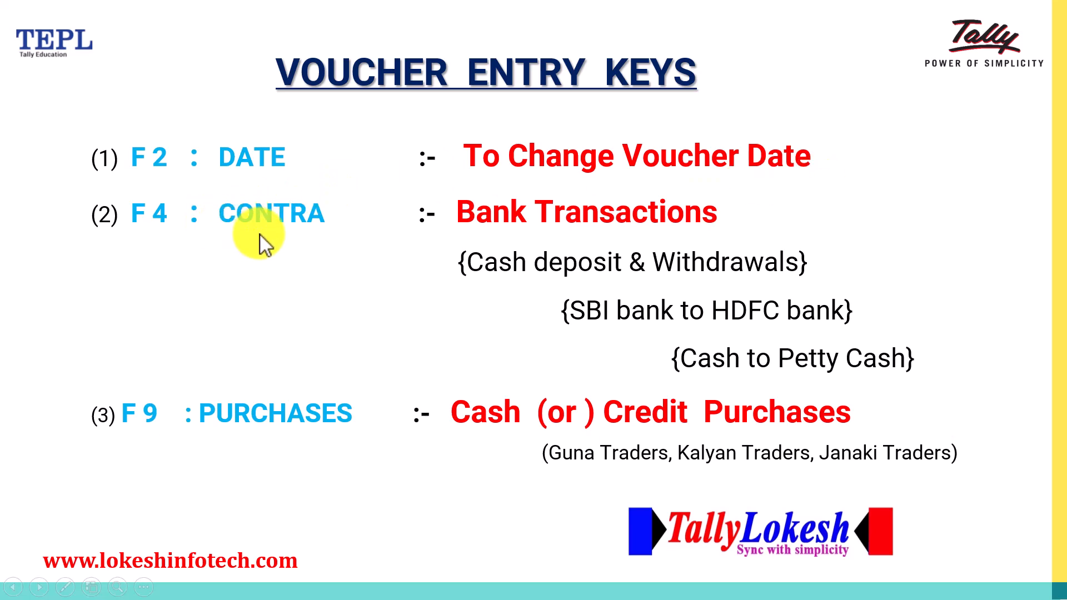
pyautogui.hotkey('alt', 'Tab')
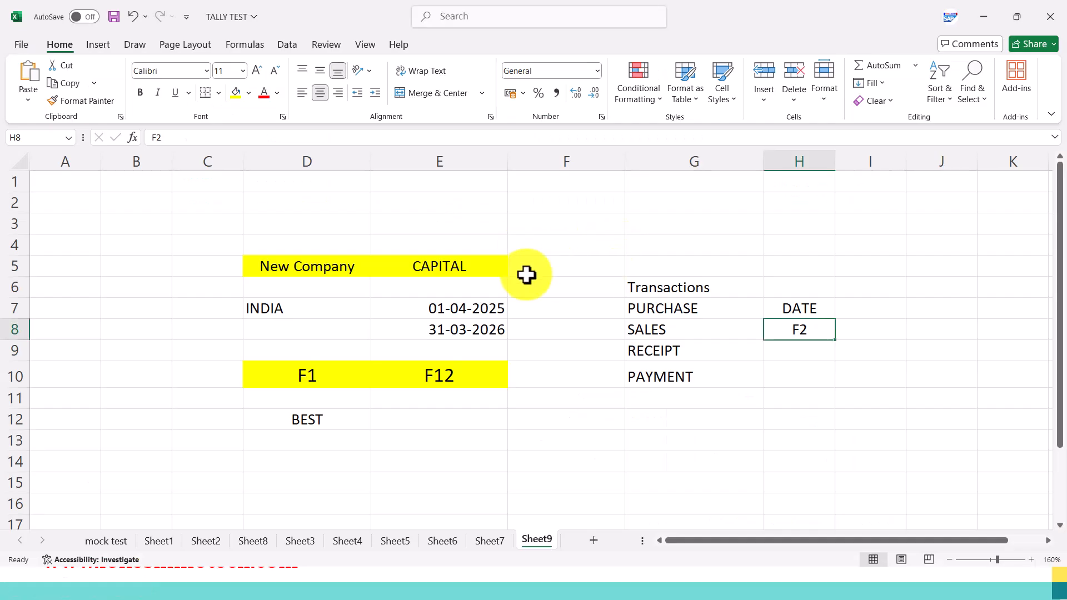
# Enter the amount 1000000 in cell F5 beside CAPITAL and centre it.
pyautogui.click(458, 266)
pyautogui.click(548, 266)
pyautogui.write('1000000')
pyautogui.press('Return')
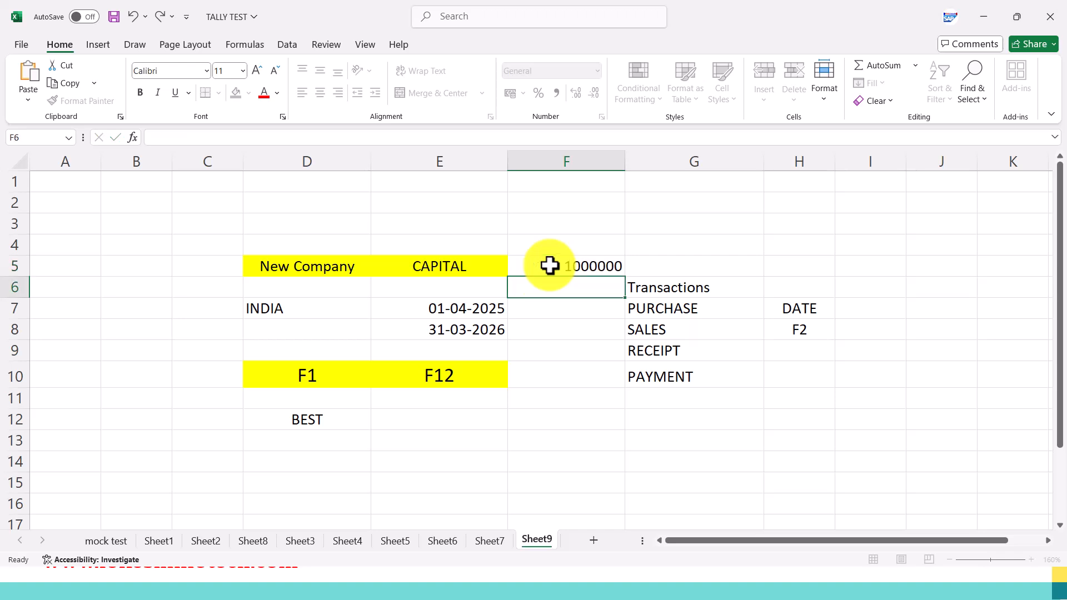
pyautogui.click(550, 266)
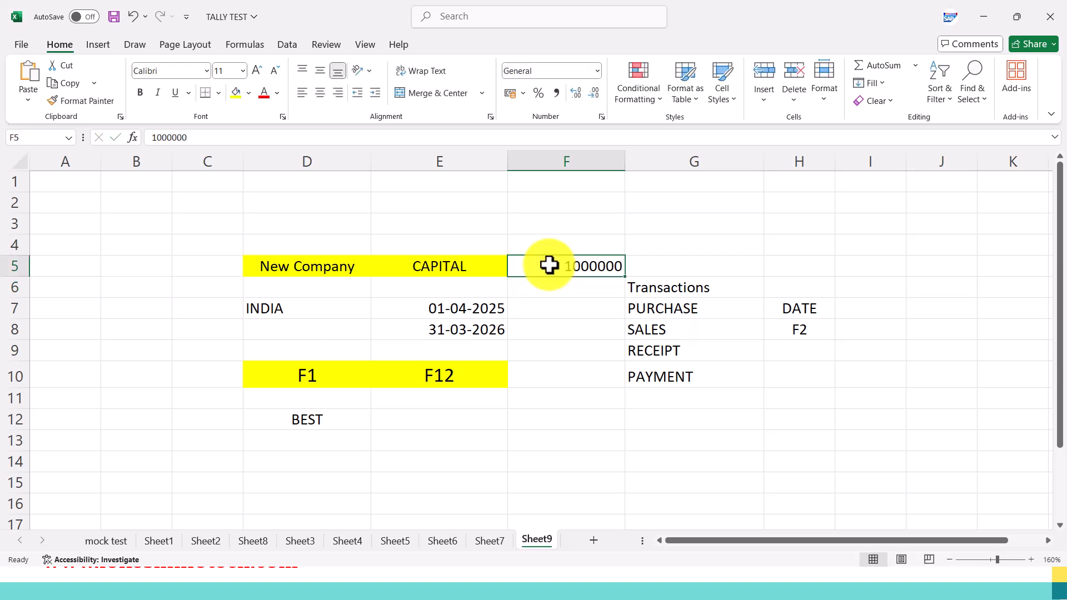
pyautogui.click(320, 93)
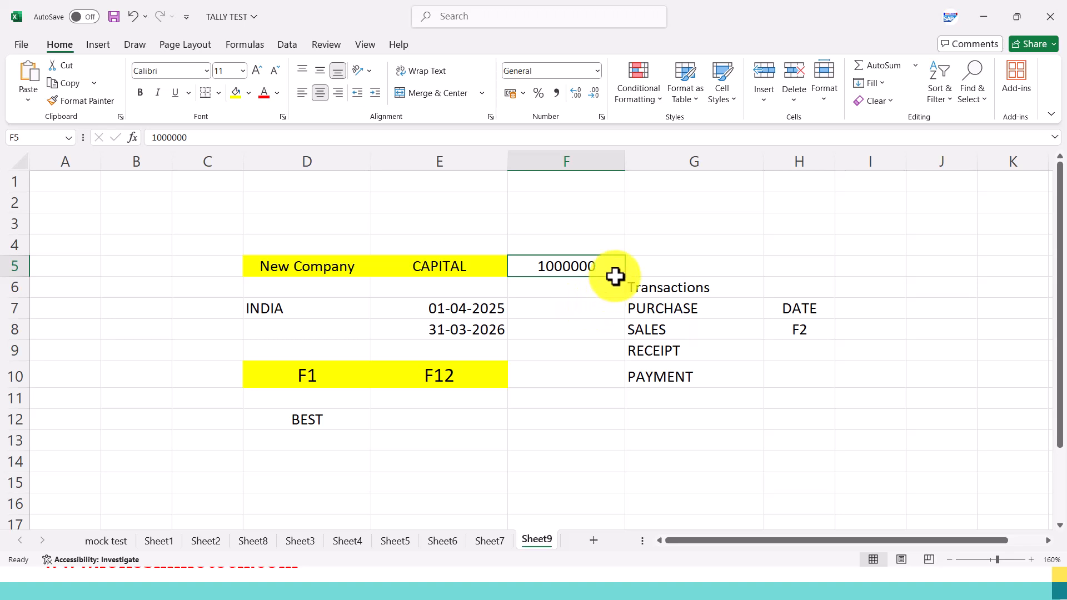
# Enter the company name LOKESH INFOTECH in cell G5 beside the capital amount.
pyautogui.click(659, 266)
pyautogui.write('LOKESH INFOTECH')
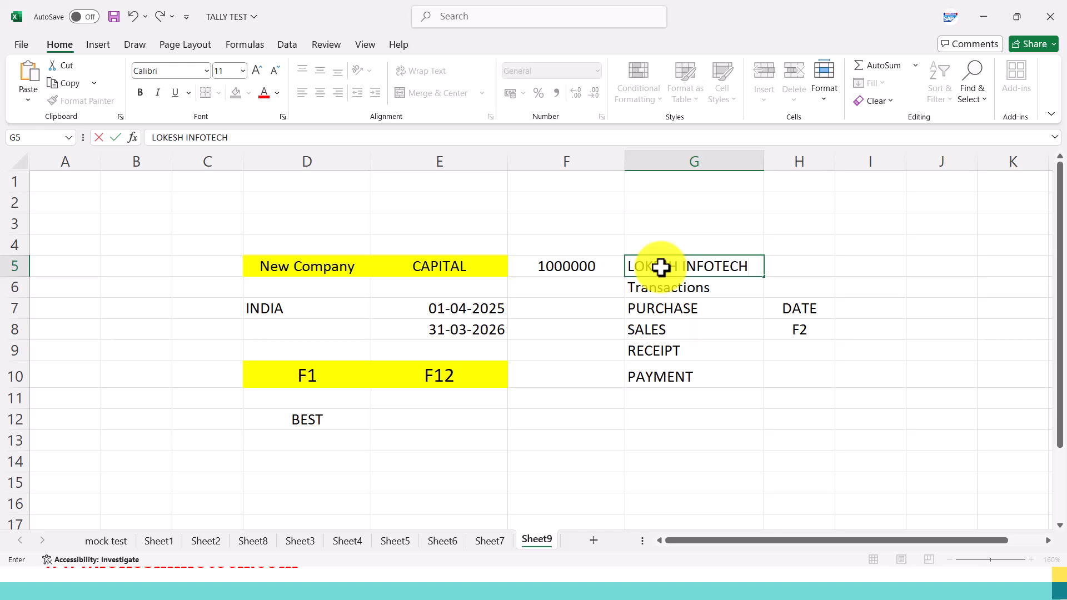
pyautogui.press('Tab')
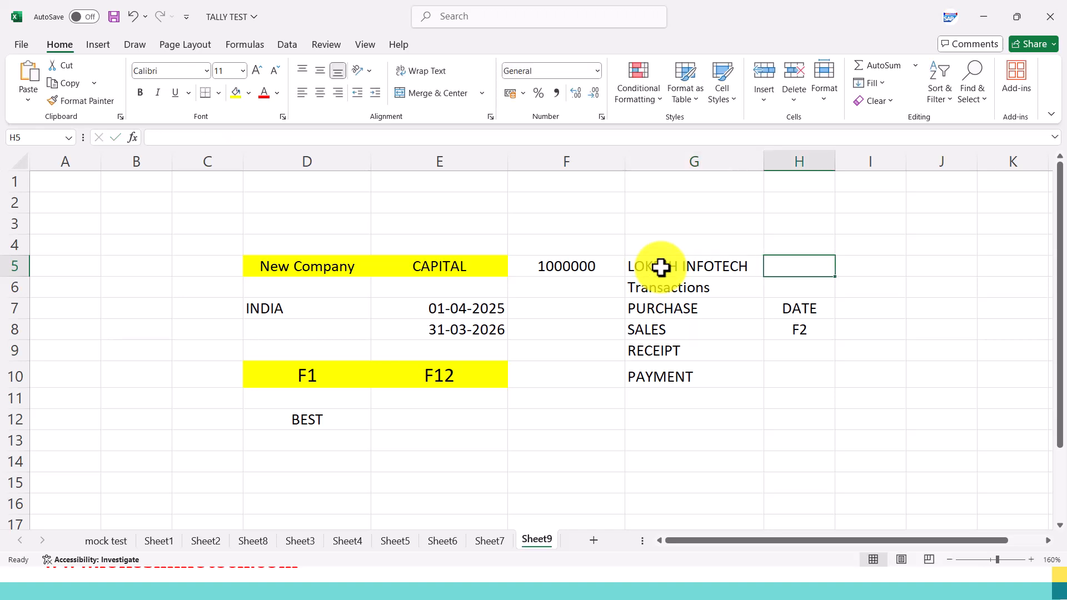
pyautogui.click(660, 268)
# Fill the capital amount cell F5 with green and widen column H.
pyautogui.click(567, 267)
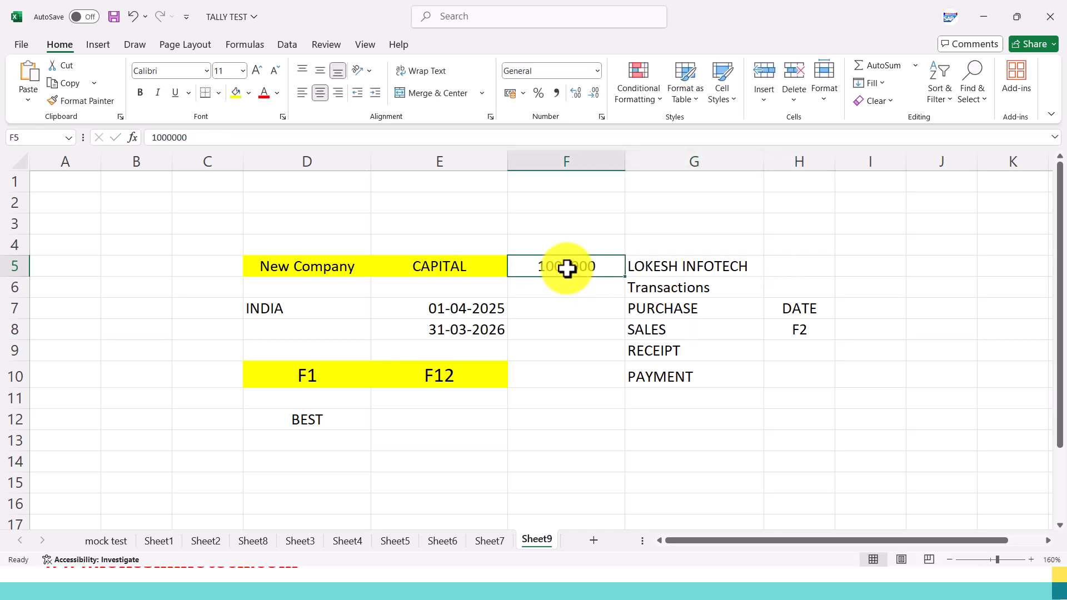
pyautogui.click(248, 93)
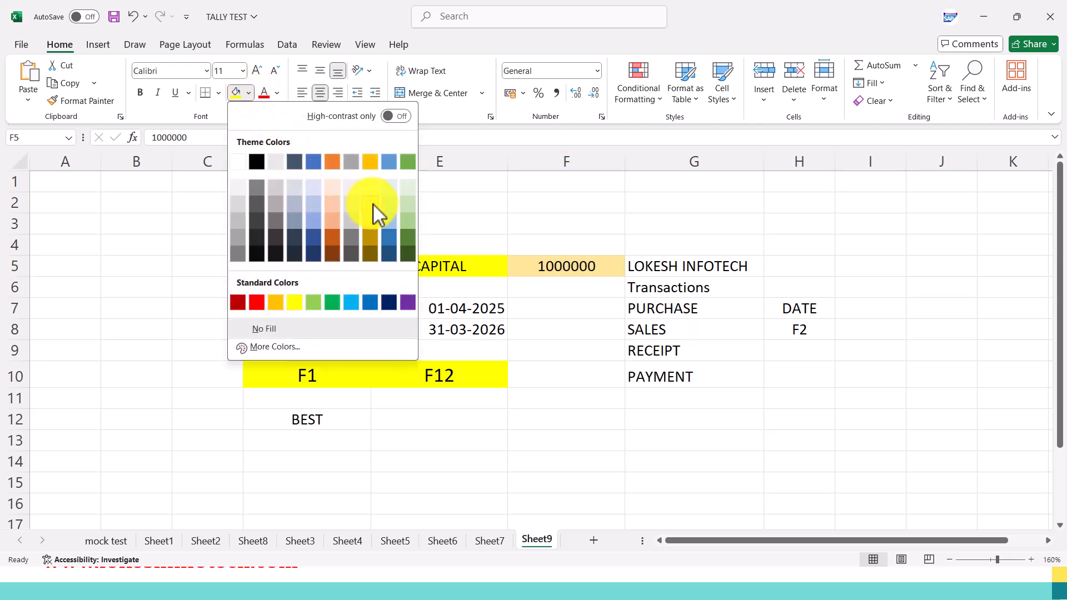
pyautogui.click(409, 165)
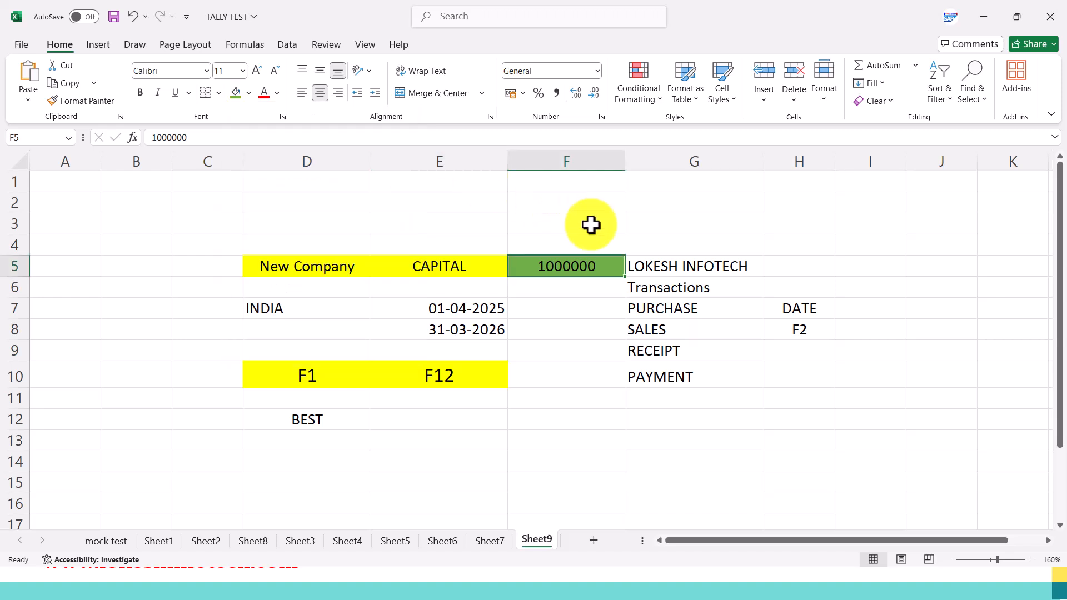
pyautogui.click(701, 262)
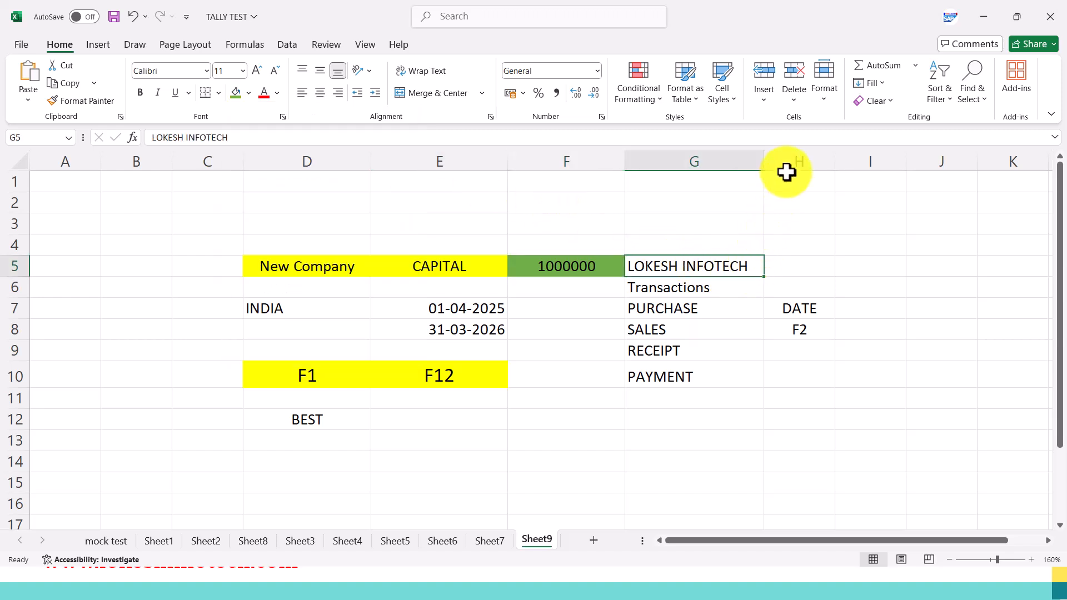
pyautogui.moveTo(836, 161); pyautogui.dragTo(881, 183)
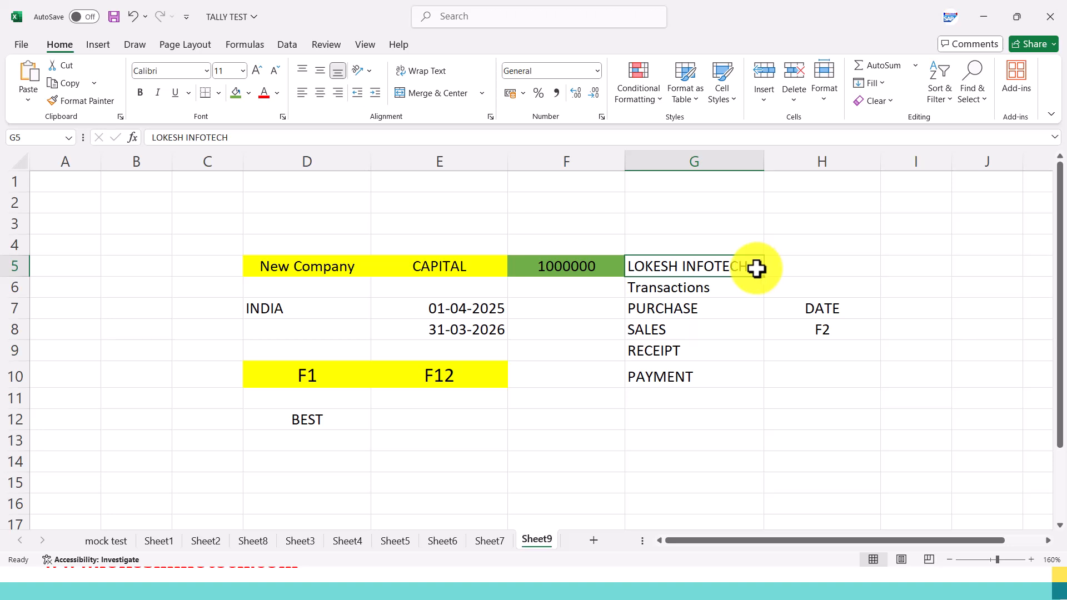
pyautogui.click(796, 264)
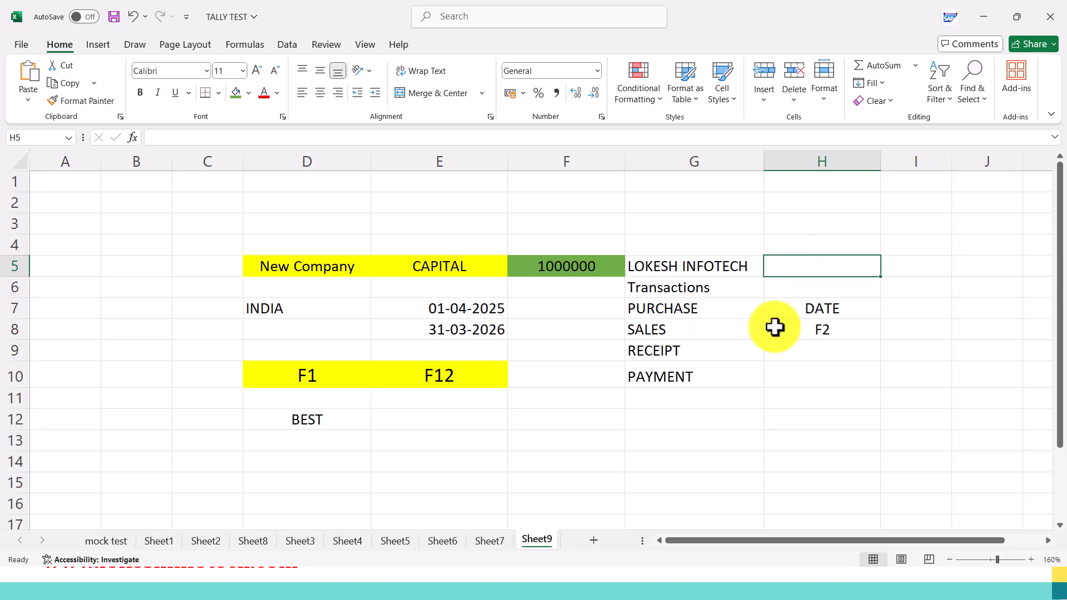
# Enter the account type labels SAVING AC in cell F14 and CURRENT in cell F16.
pyautogui.click(594, 464)
pyautogui.write('SAVING A')
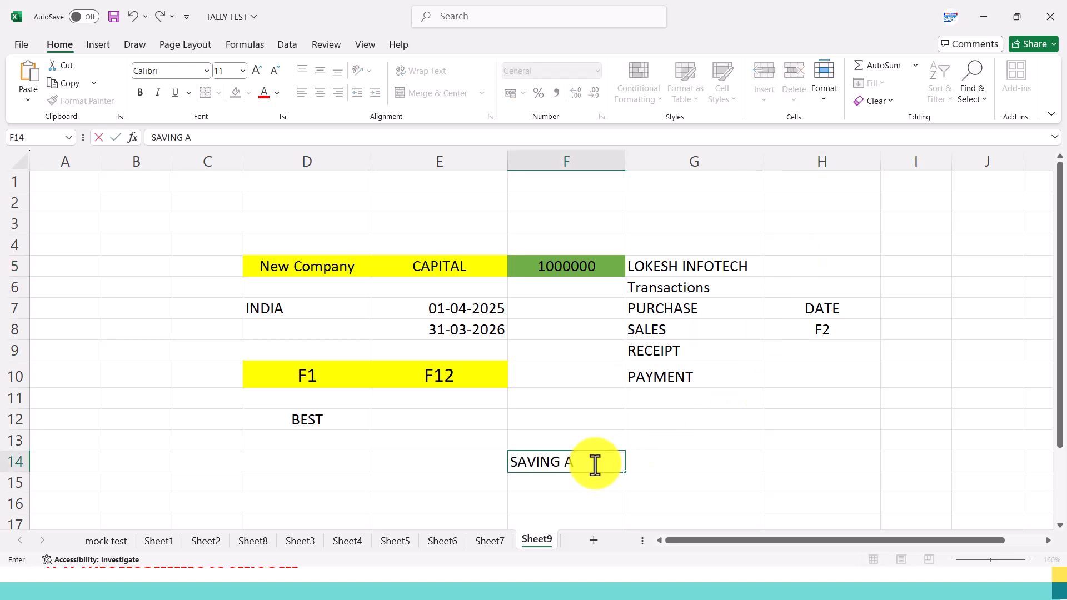
pyautogui.press('Return')
pyautogui.press('Return')
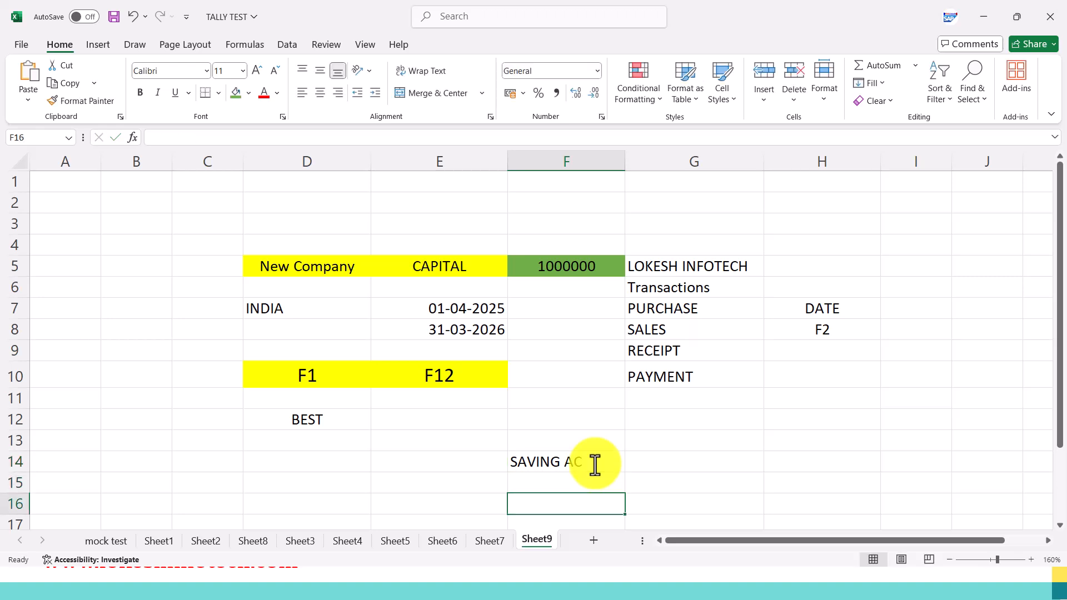
pyautogui.write('CURRENT')
pyautogui.press('Tab')
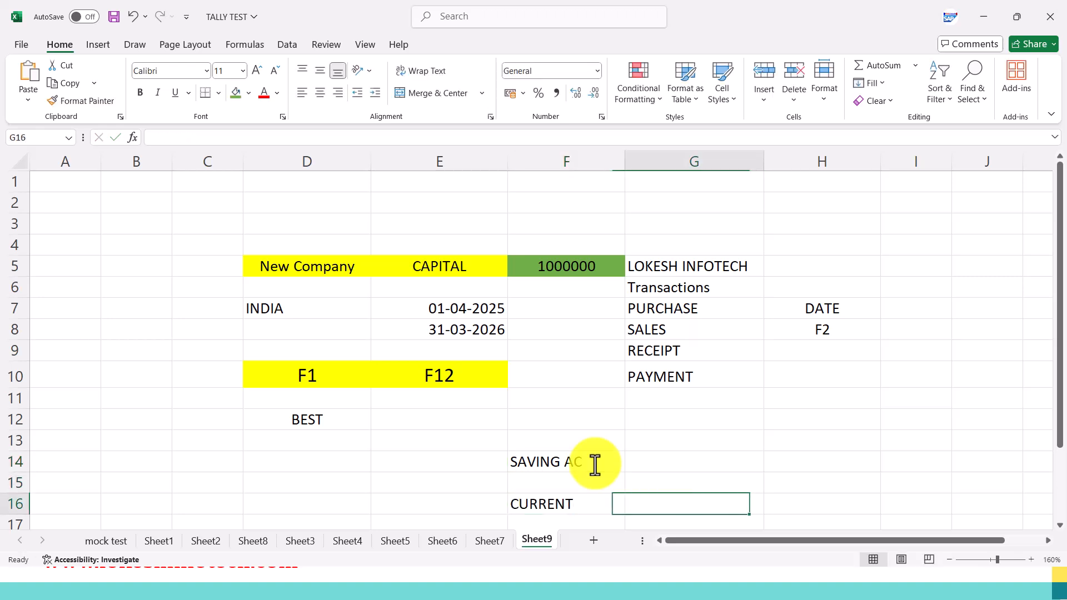
# Edit the two account labels to read CURRENT A/C in F16 and SAVING A/C in F14.
pyautogui.scroll(-2, 594, 444)
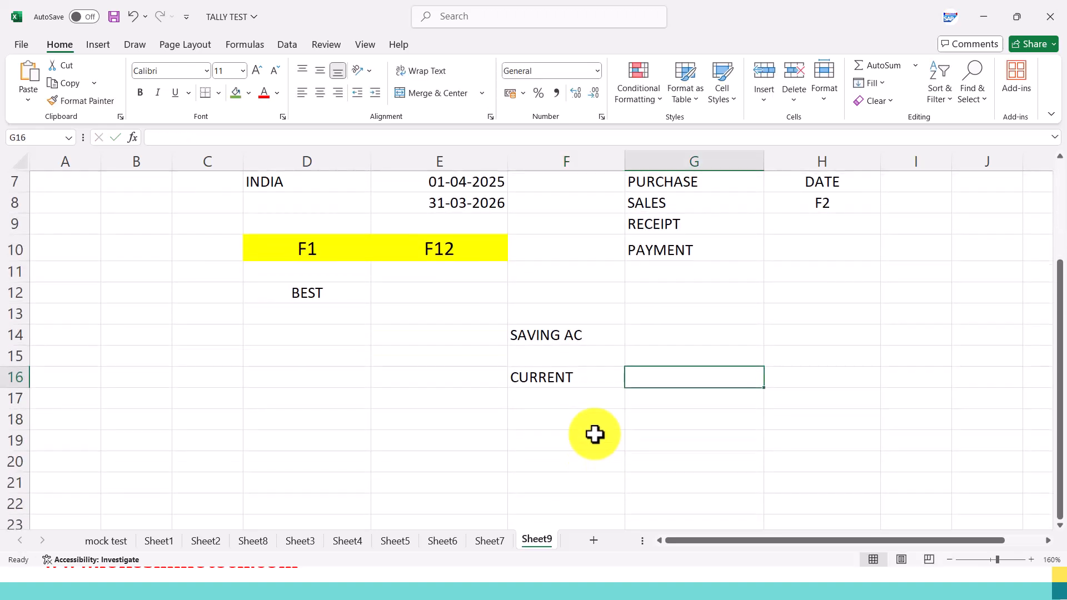
pyautogui.click(594, 336)
pyautogui.click(597, 384)
pyautogui.doubleClick(597, 384)
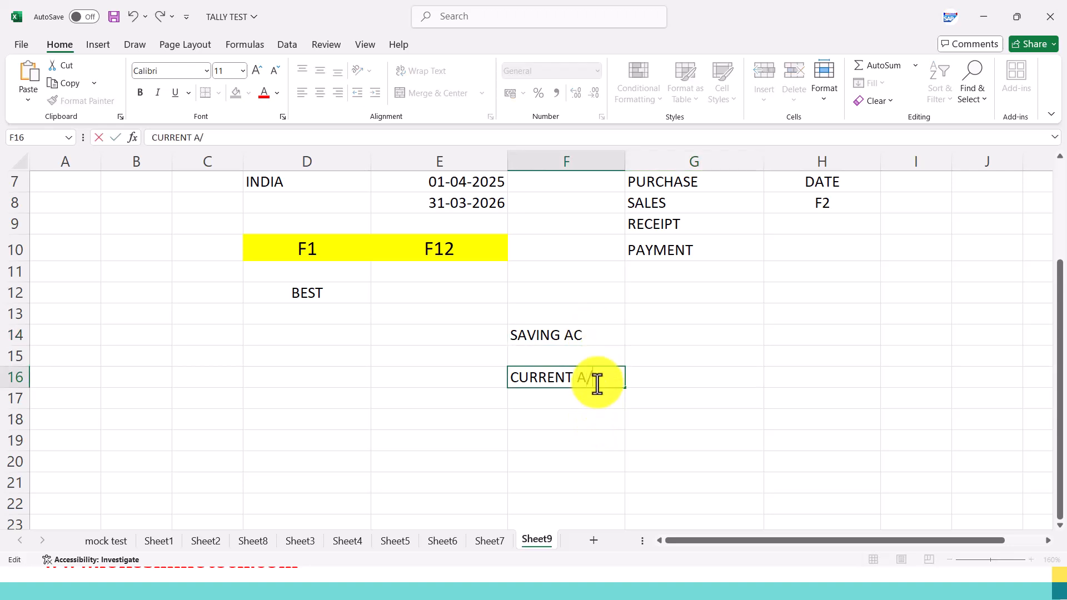
pyautogui.click(571, 335)
pyautogui.doubleClick(572, 336)
pyautogui.write('/')
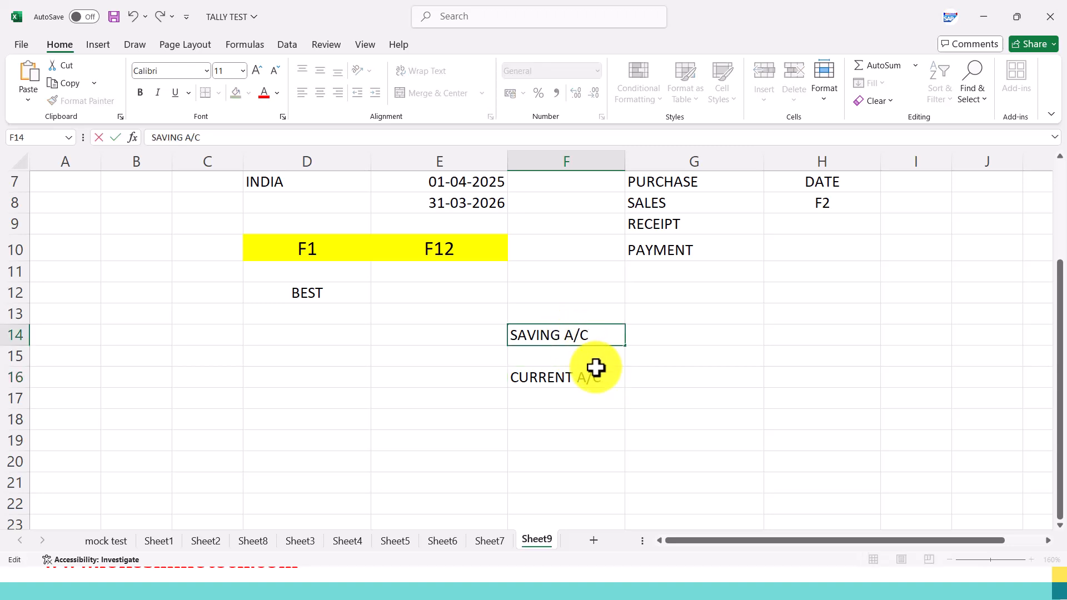
# Enter the account holder's first name in G14 and PERSONAL in H14 beside SAVING A/C.
pyautogui.click(683, 339)
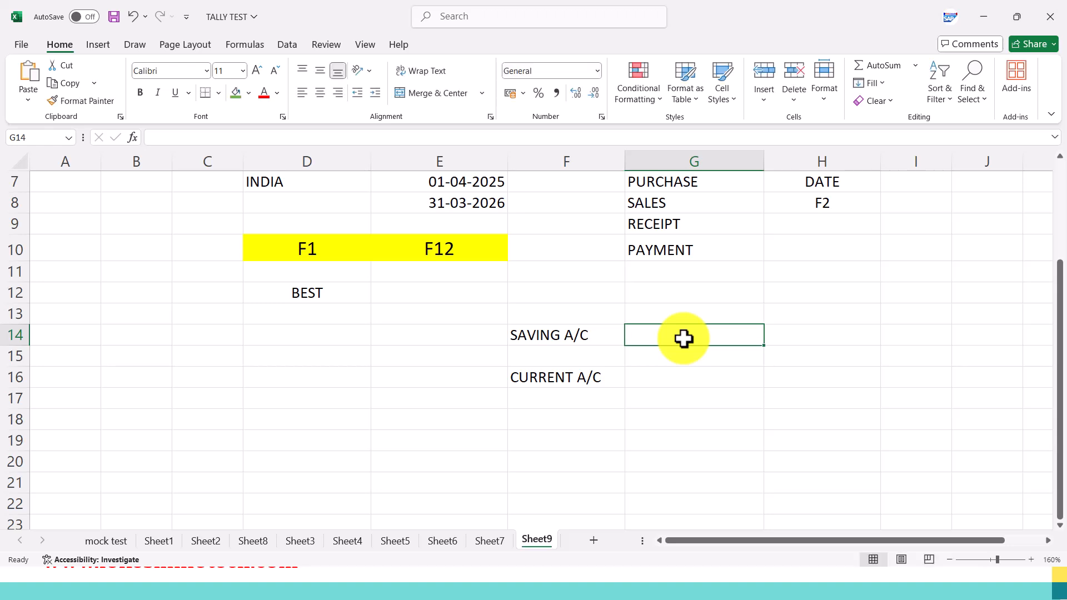
pyautogui.write('LOKESH')
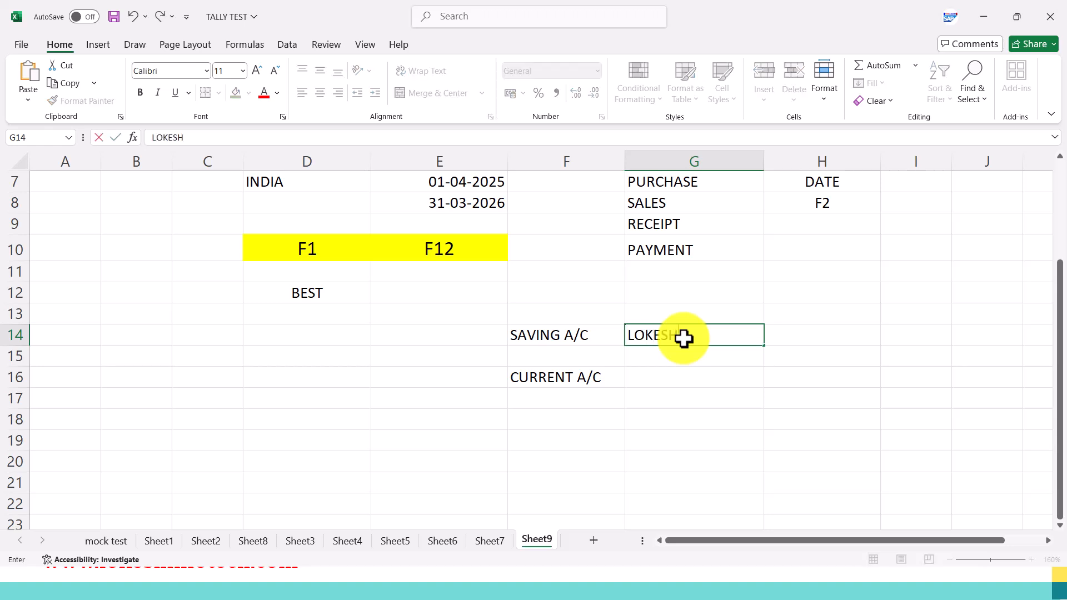
pyautogui.press('Tab')
pyautogui.write('PERSONAL')
pyautogui.press('Return')
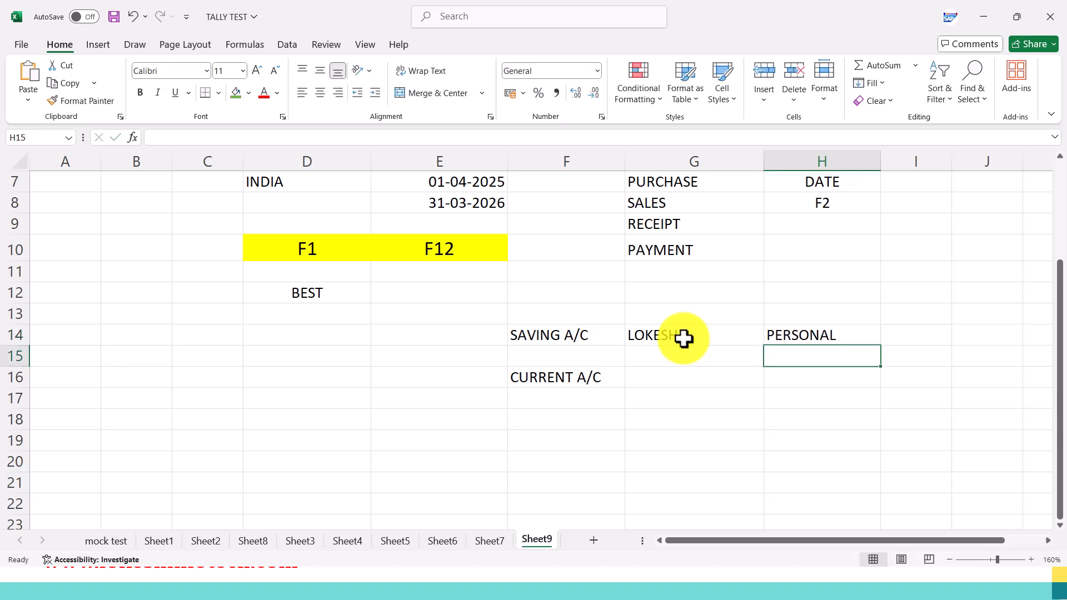
# Enter LOKESH INFOTECH in G16 and Business in H16 beside CURRENT A/C.
pyautogui.press('Down')
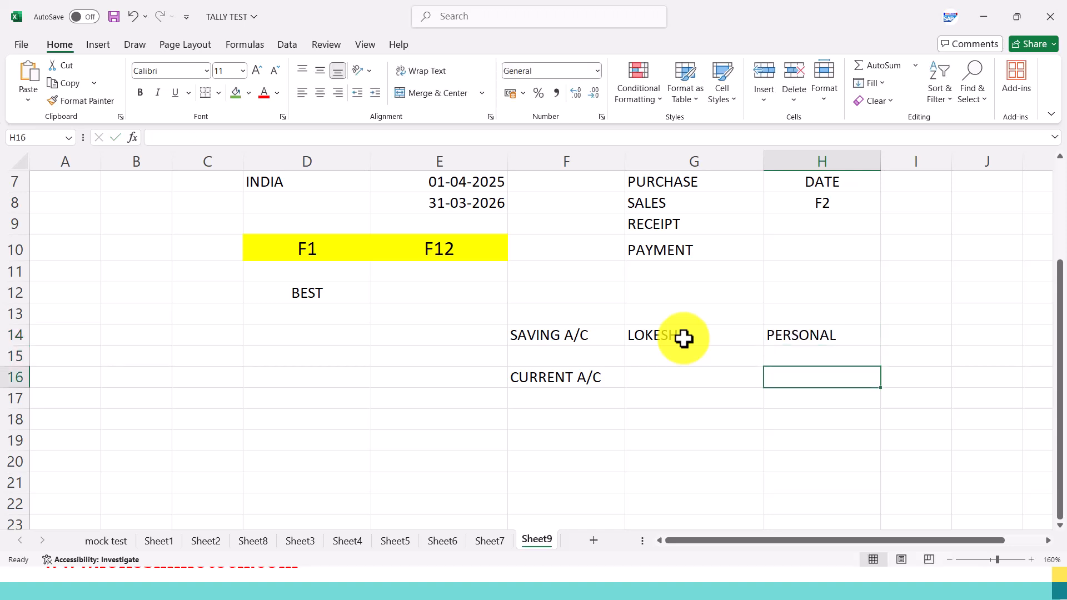
pyautogui.press('Left')
pyautogui.write('L')
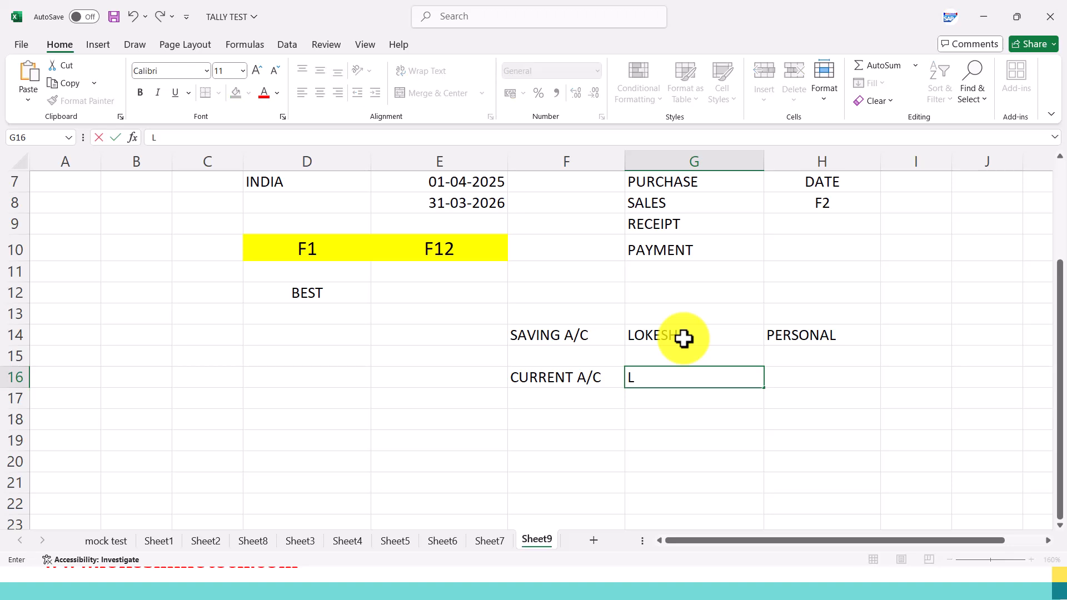
pyautogui.write('OKESH INFOTECH')
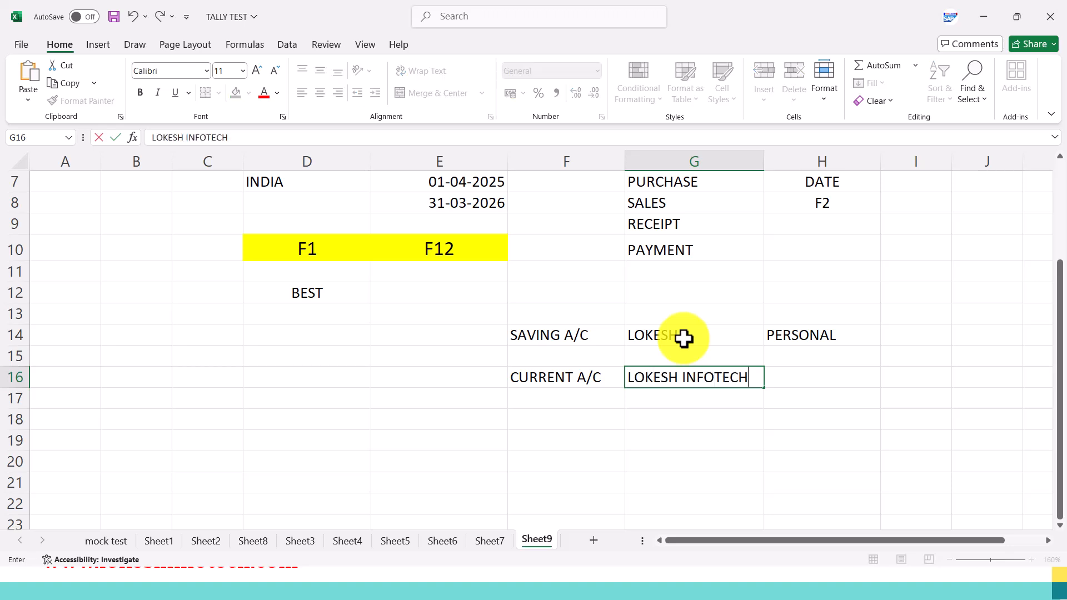
pyautogui.press('Tab')
pyautogui.write('b')
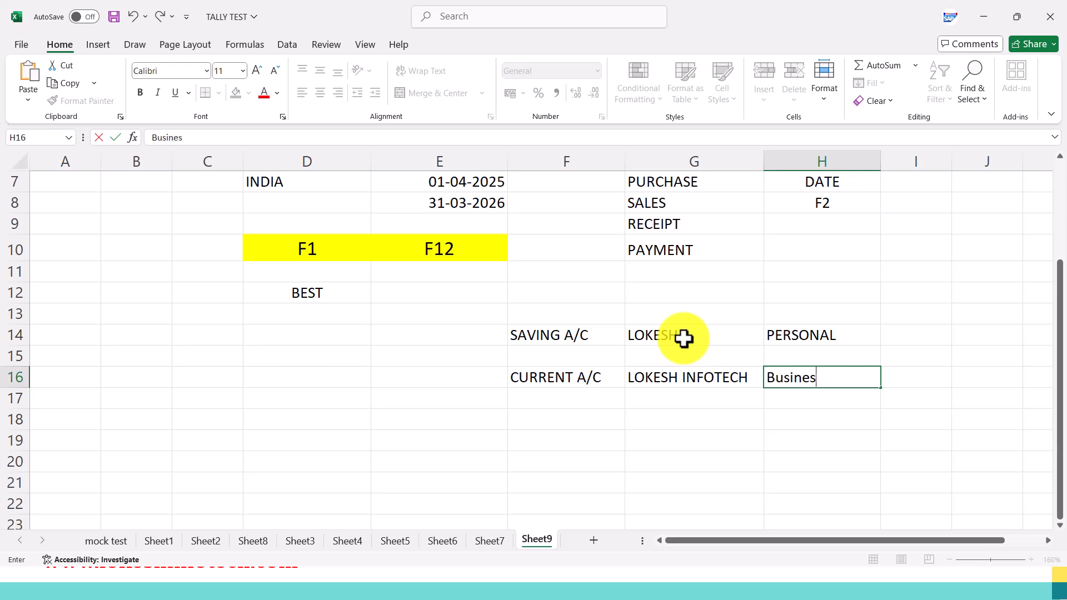
pyautogui.press('Return')
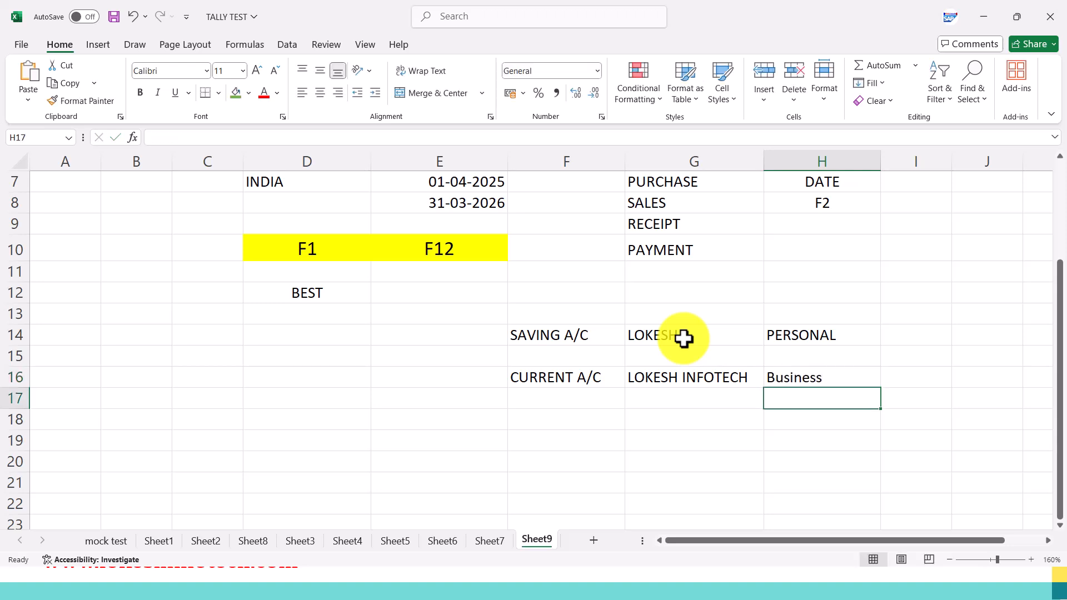
# Switch from the slides back to the Excel sheet and enter F4 in E19 with CONTRA in F19.
pyautogui.scroll(1, 664, 366)
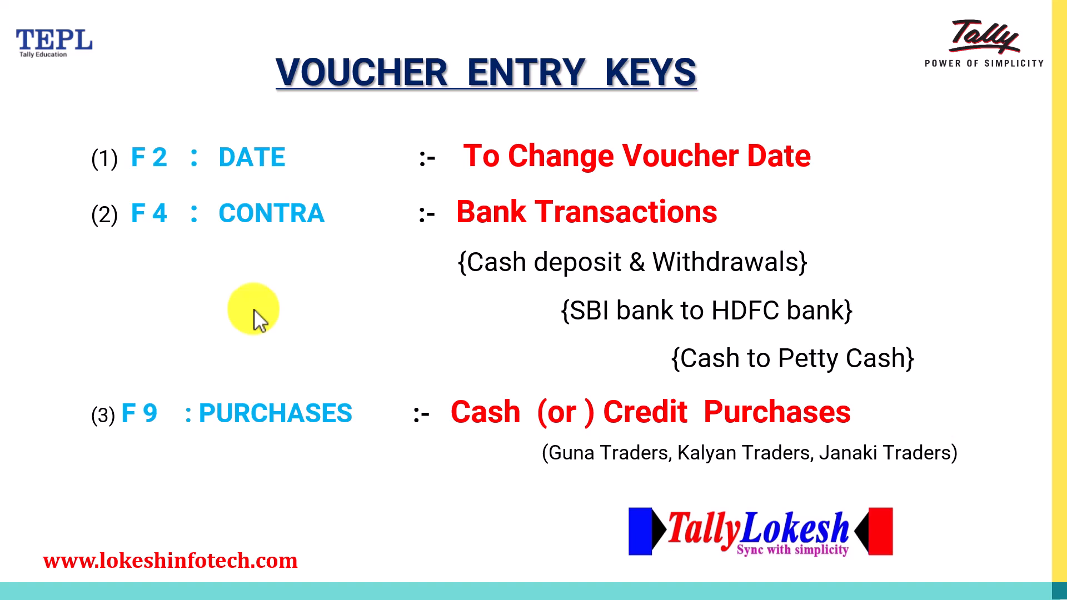
pyautogui.hotkey('alt', 'Tab')
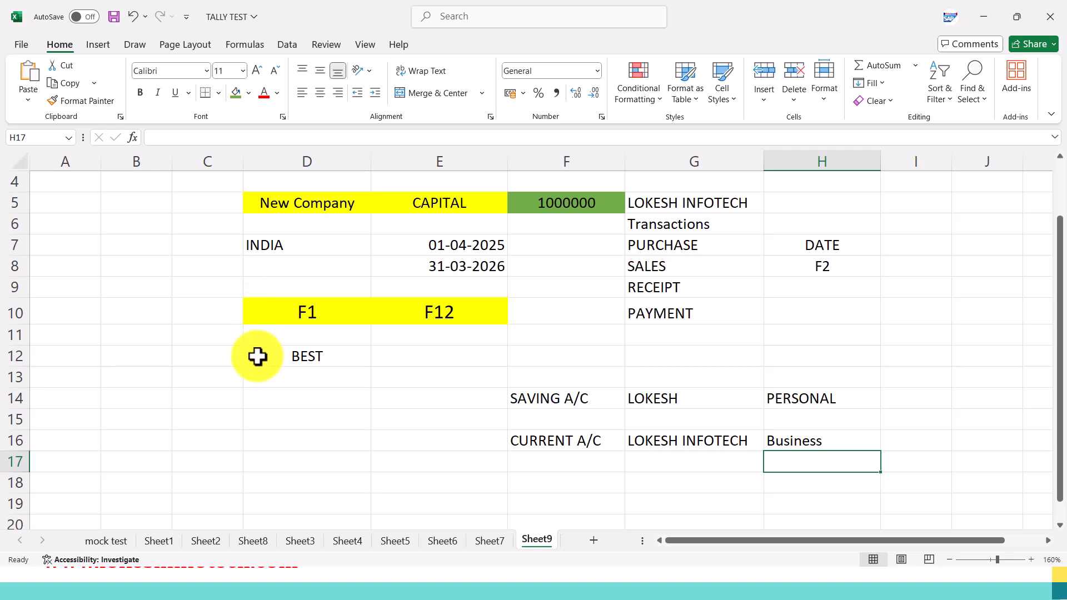
pyautogui.scroll(-1, 358, 388)
pyautogui.click(448, 421)
pyautogui.doubleClick(449, 436)
pyautogui.write('F5')
pyautogui.press('BackSpace')
pyautogui.press('BackSpace')
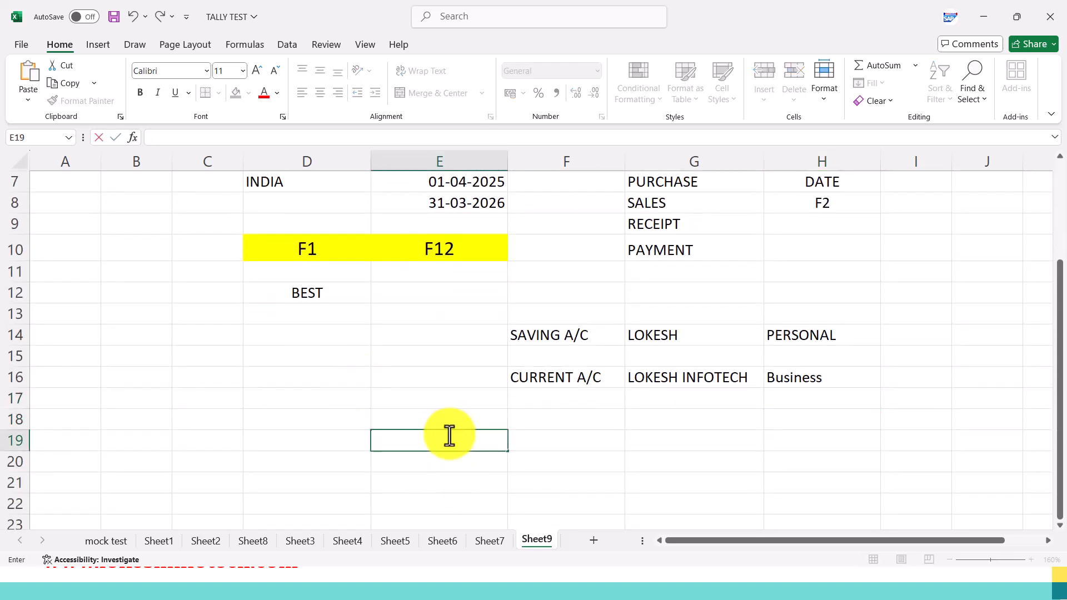
pyautogui.write('F4')
pyautogui.press('Tab')
pyautogui.write('CONTRA')
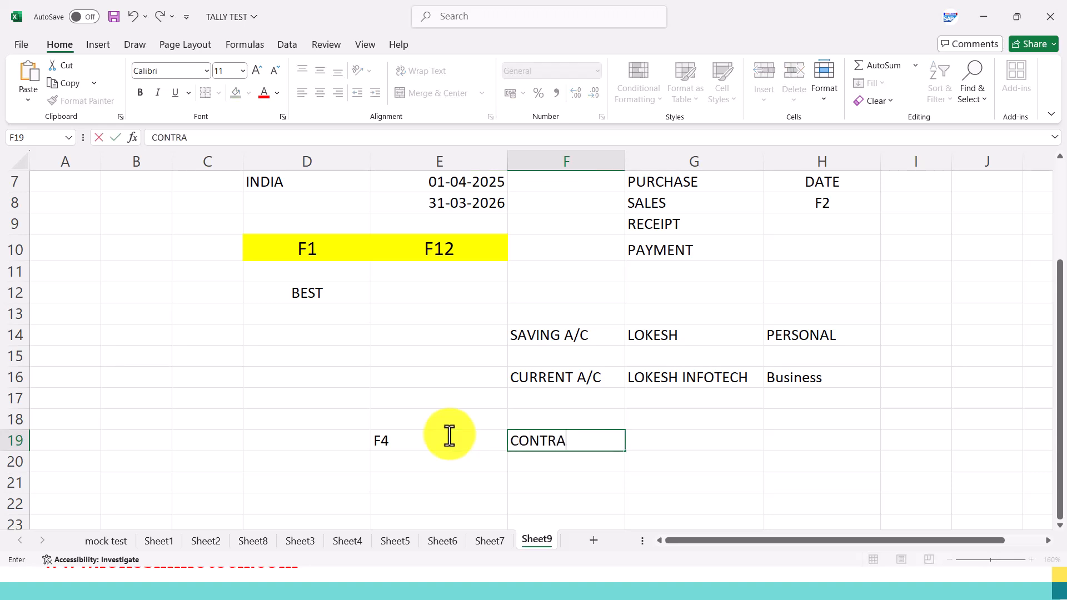
# Enter F2 in E18 and DATE in F18, directly above the CONTRA row.
pyautogui.press('Up')
pyautogui.press('Left')
pyautogui.write('F')
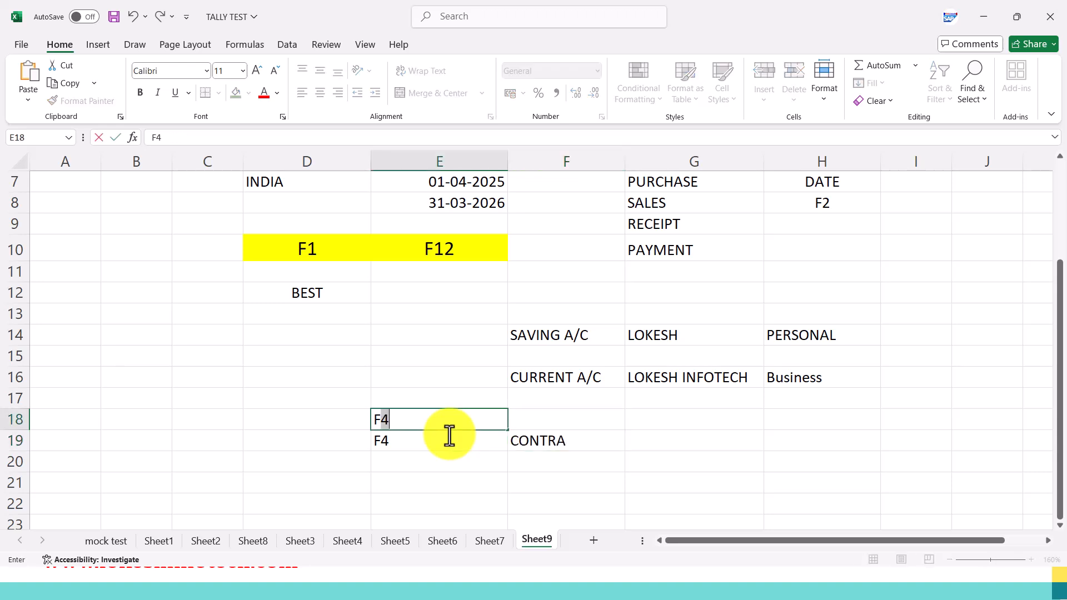
pyautogui.write('2')
pyautogui.press('Tab')
pyautogui.write('DATE')
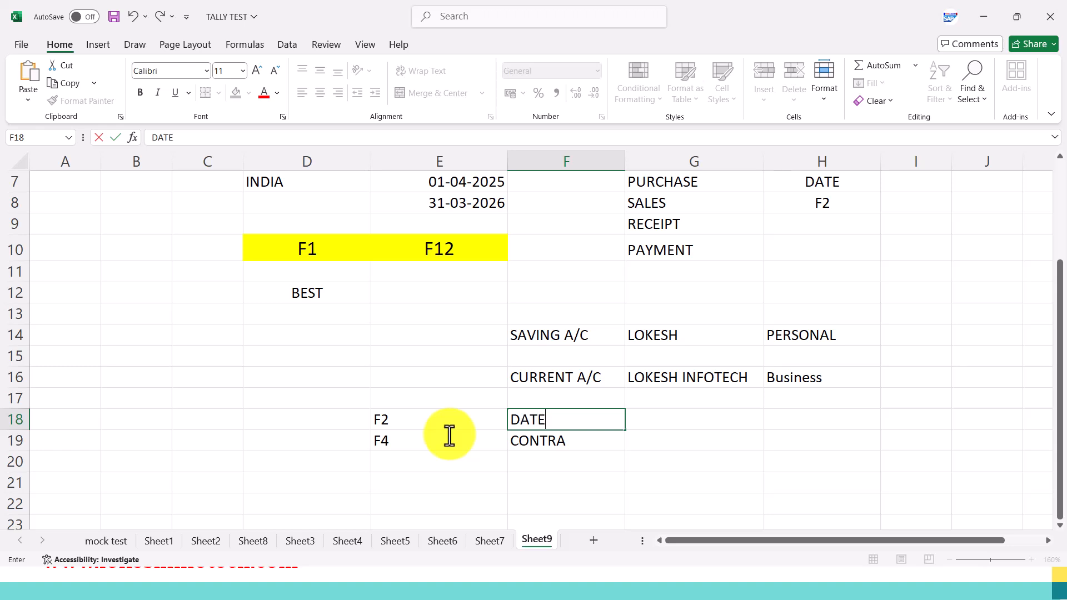
pyautogui.press('Return')
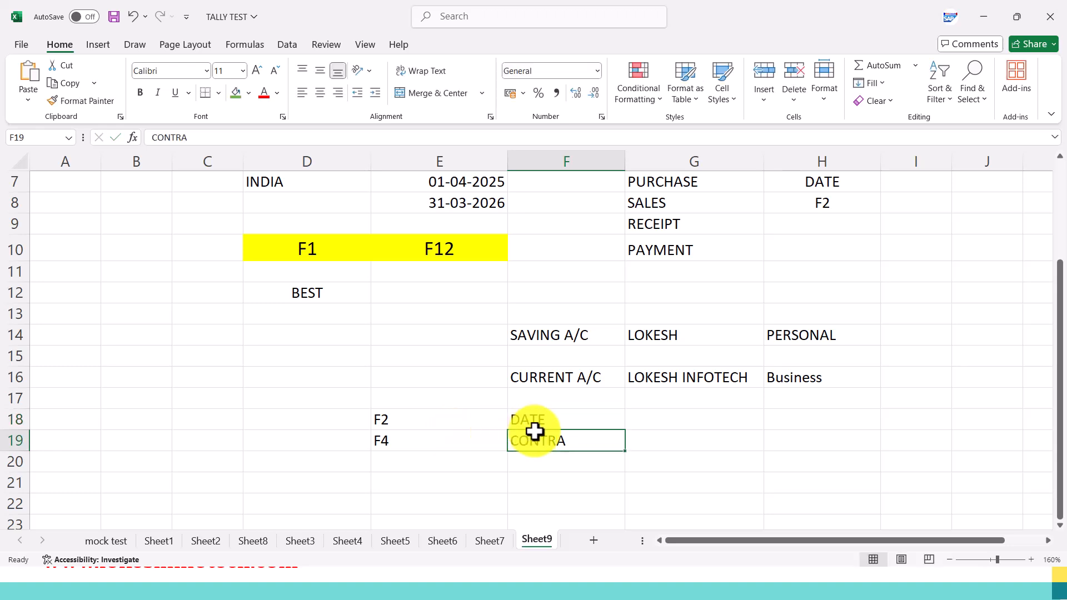
# Enter the note OUR BUSINES in G19 beside CONTRA.
pyautogui.scroll(-2, 595, 447)
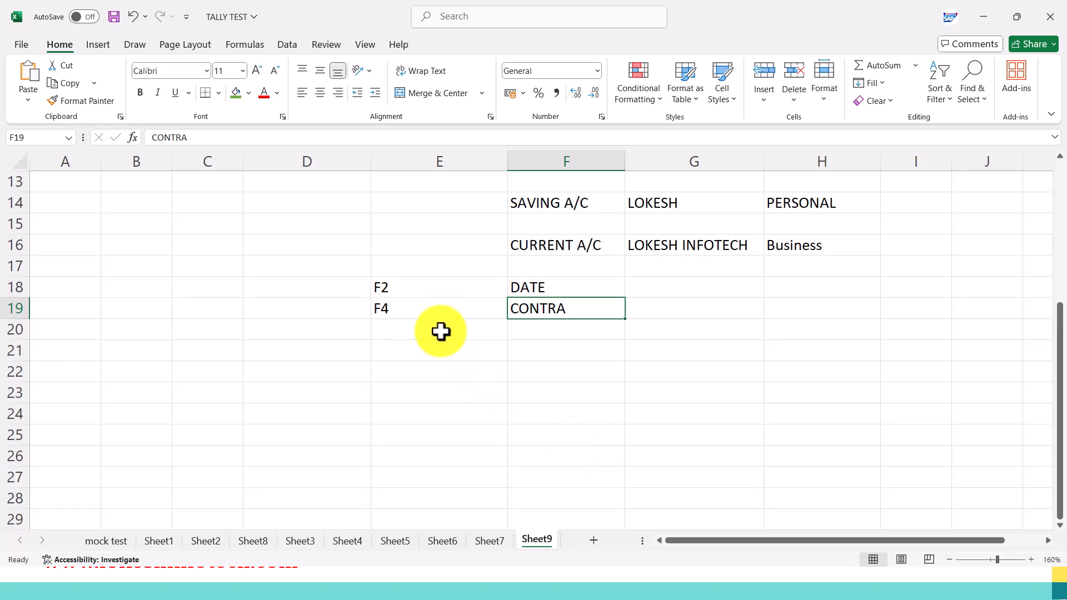
pyautogui.click(643, 315)
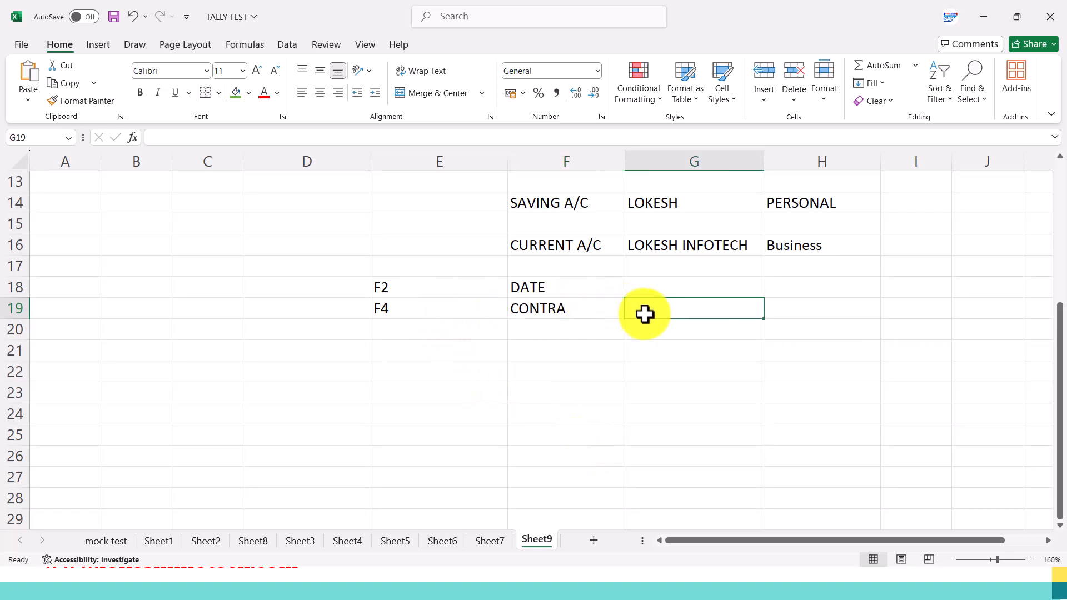
pyautogui.write('OUR BUSINES')
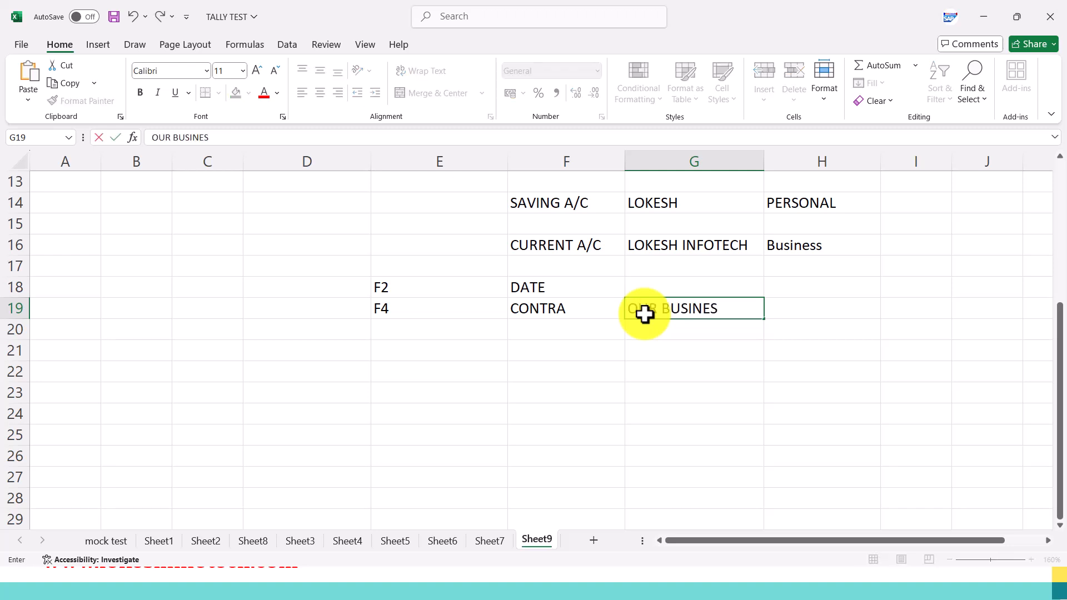
pyautogui.press('Tab')
pyautogui.press('Down')
pyautogui.press('Left')
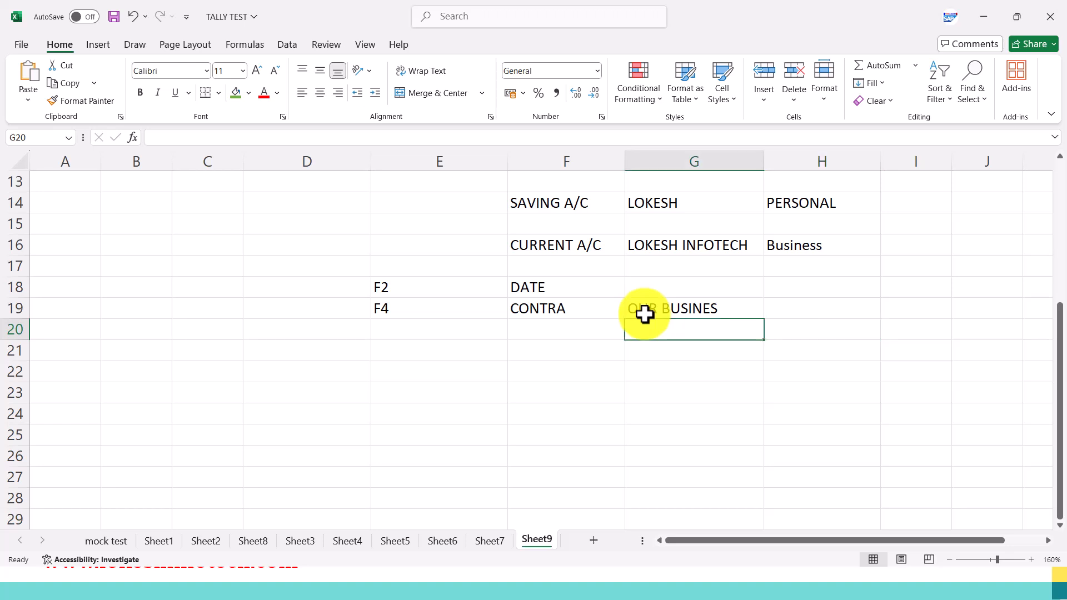
# Enter PETTY CASH in G22 and centre it in the cell.
pyautogui.press('Down')
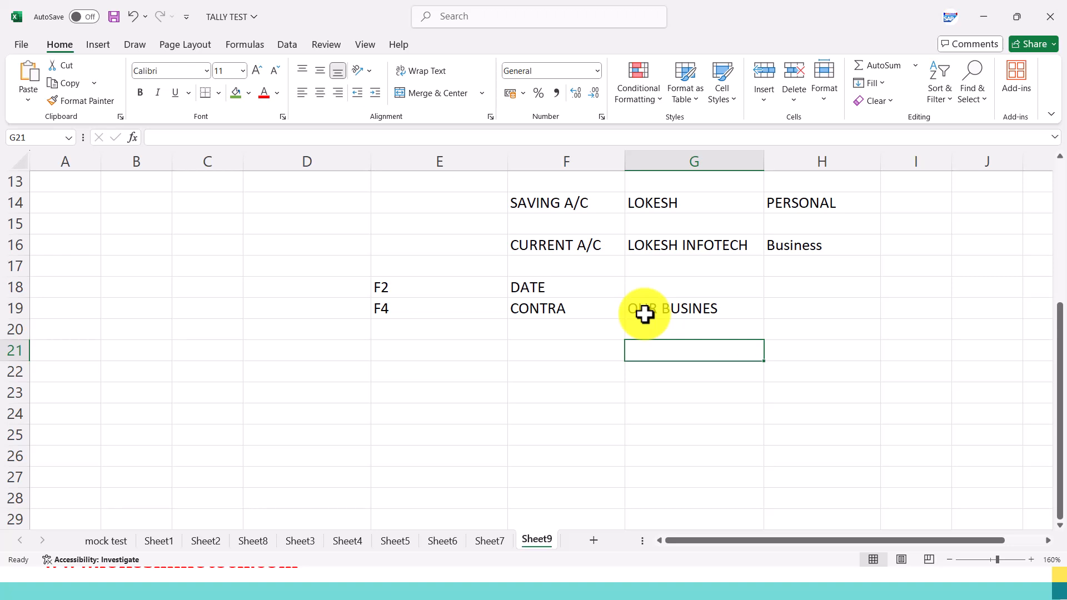
pyautogui.press('Down')
pyautogui.write('PETTY CASH')
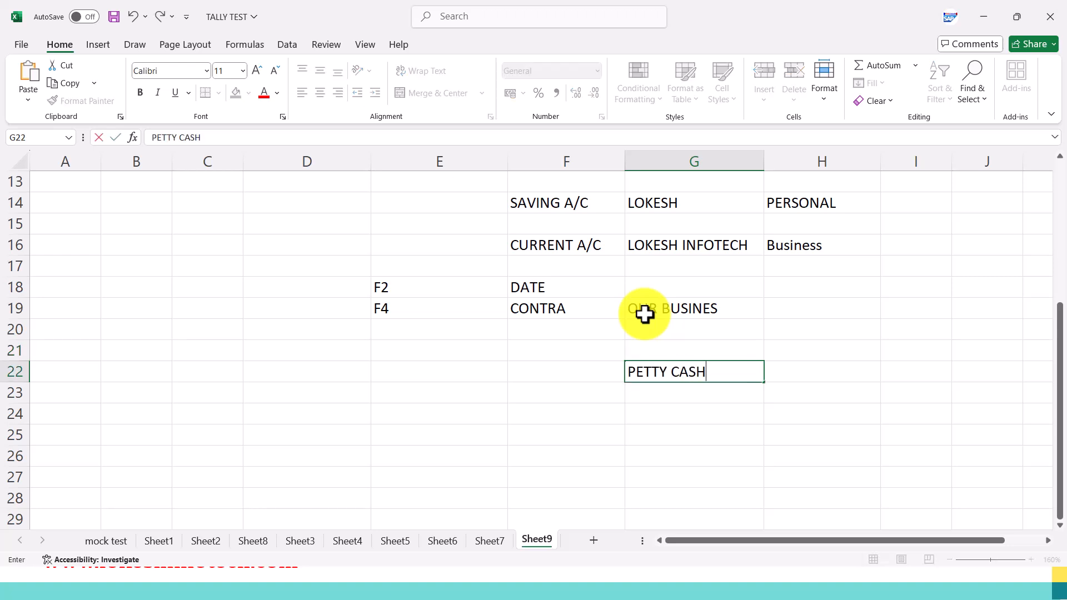
pyautogui.press('Return')
pyautogui.press('Up')
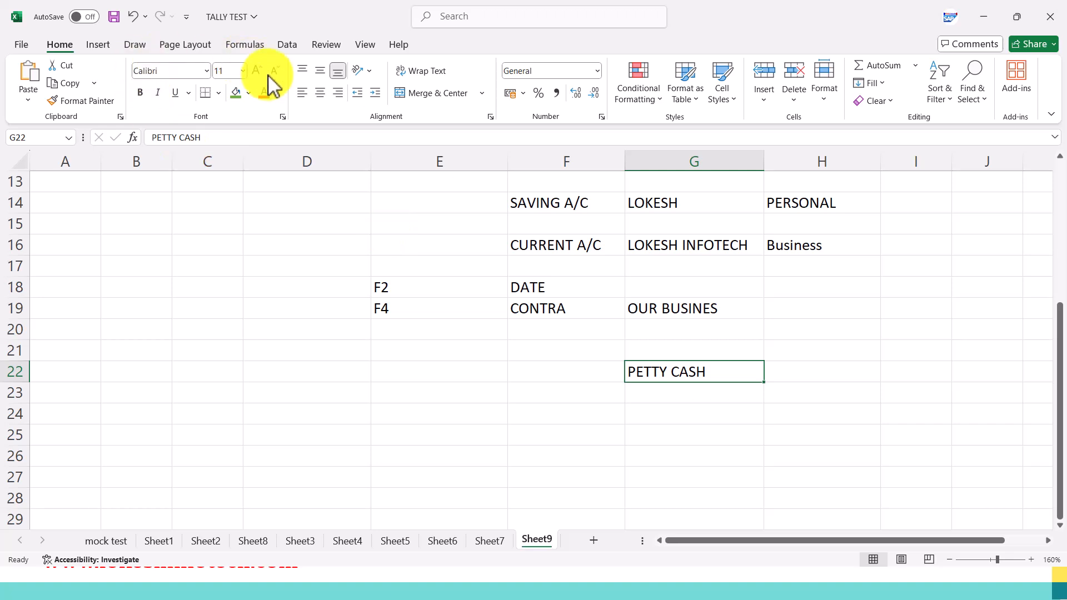
pyautogui.click(319, 95)
# Enter CASH in F22 beside PETTY CASH.
pyautogui.click(523, 369)
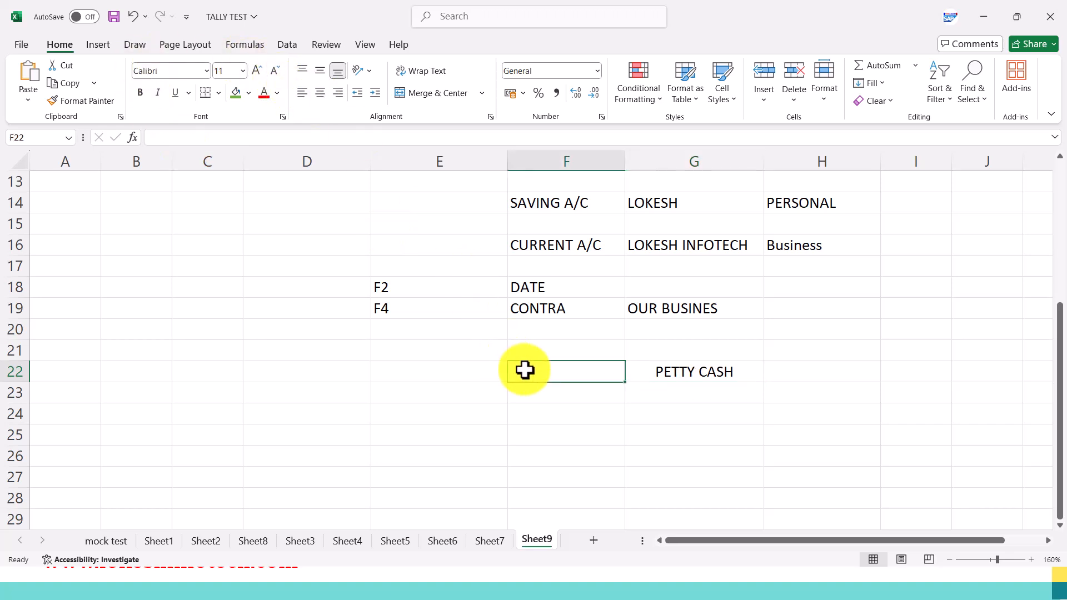
pyautogui.write('CASH')
pyautogui.click(580, 429)
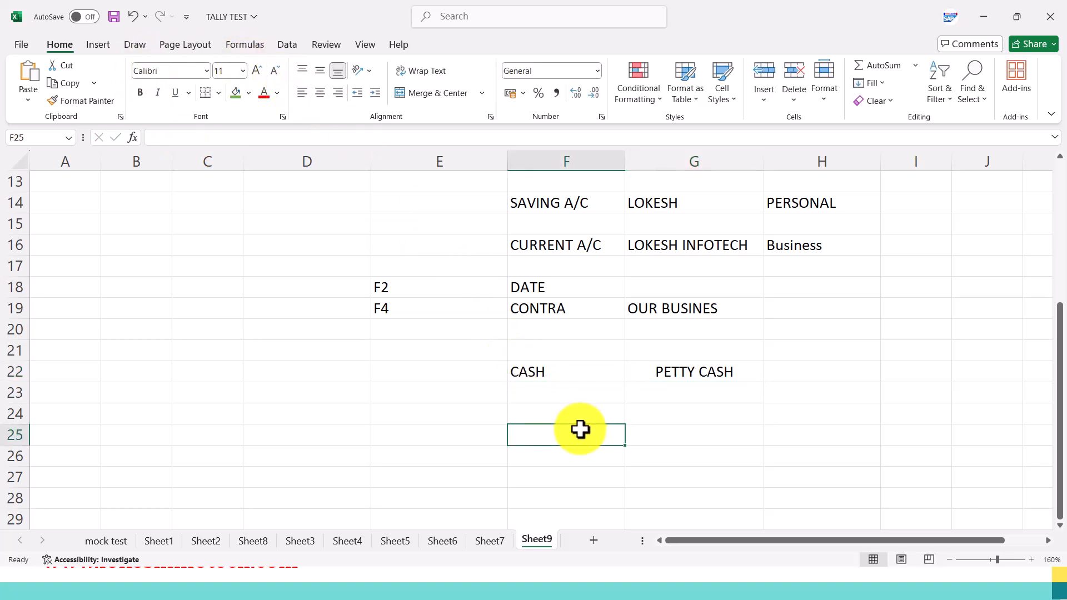
# Enter the amount 5000 in F21 above CASH and in G21 above PETTY CASH.
pyautogui.click(567, 371)
pyautogui.click(565, 352)
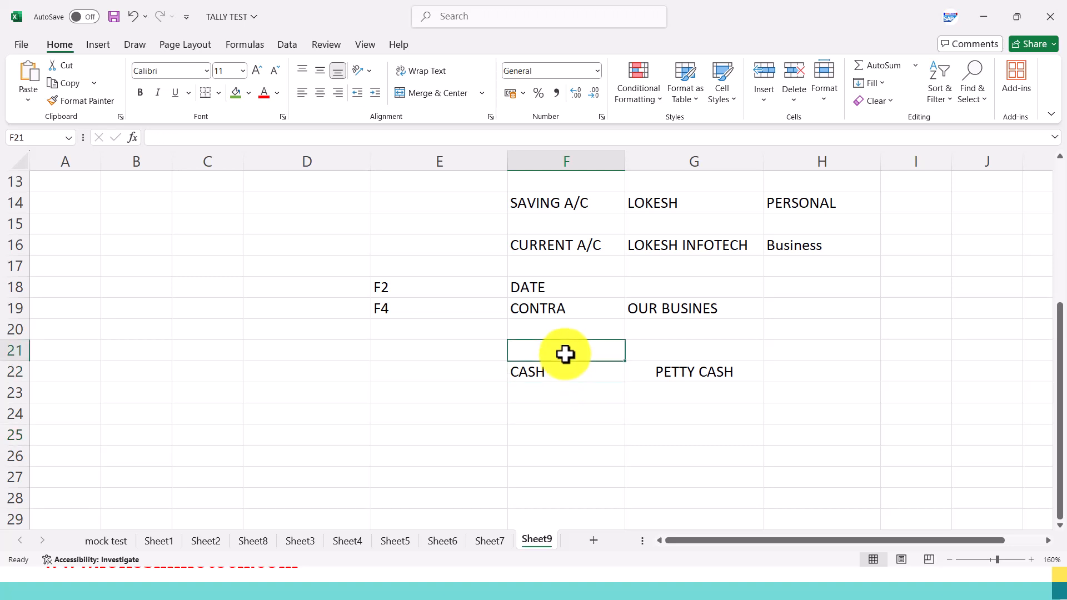
pyautogui.write('5000')
pyautogui.press('Tab')
pyautogui.write('5000')
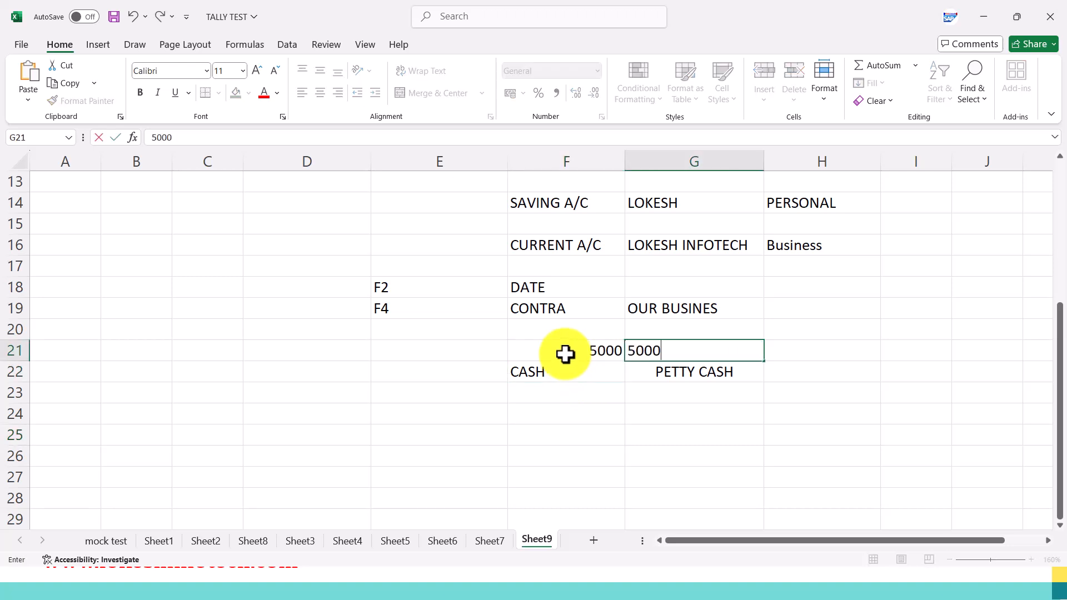
pyautogui.press('Down')
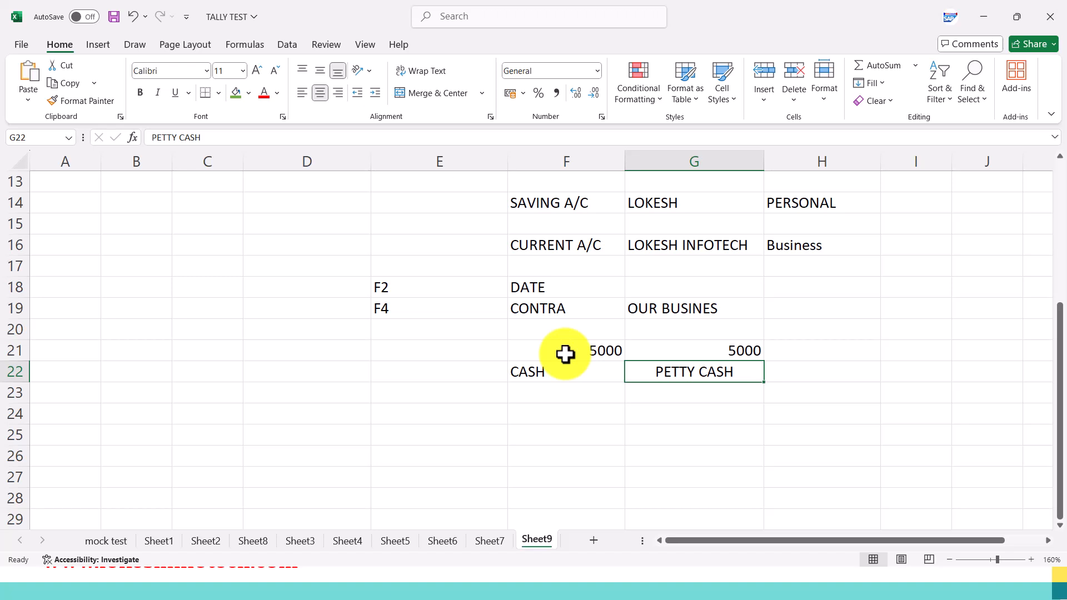
# Enter 1 MONTH in H21 and centre-align cells H20 to H23.
pyautogui.click(812, 350)
pyautogui.write('1 MONTH')
pyautogui.press('Return')
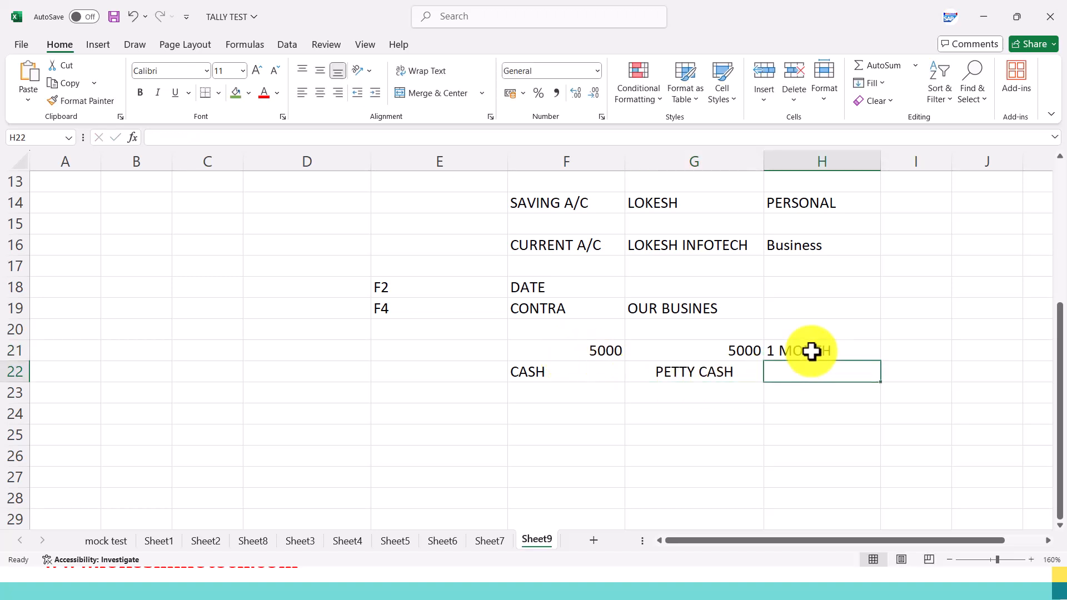
pyautogui.moveTo(812, 334); pyautogui.dragTo(819, 390)
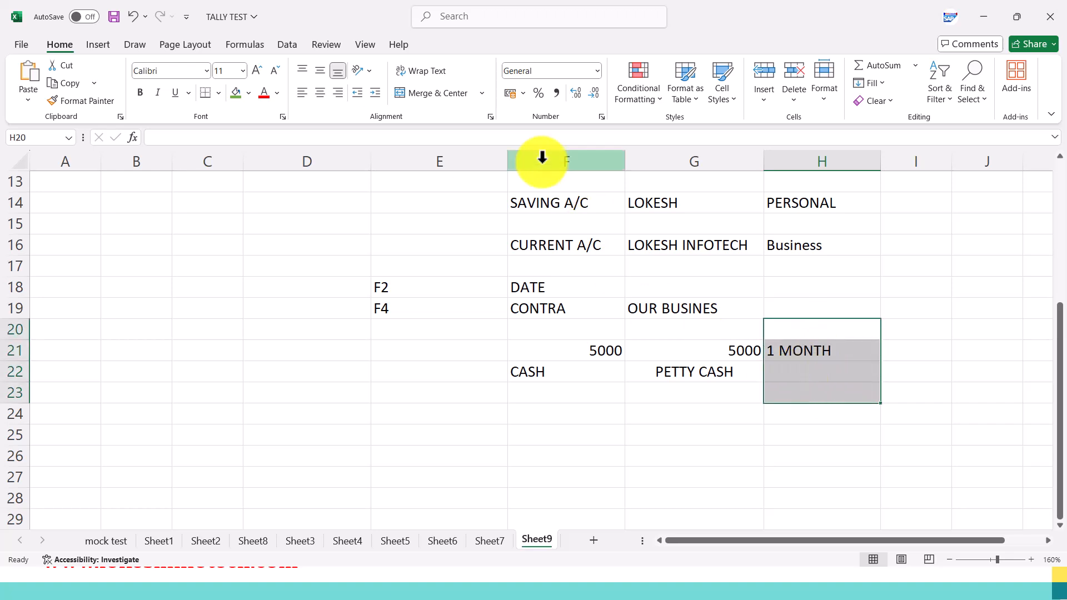
pyautogui.click(322, 95)
pyautogui.click(781, 349)
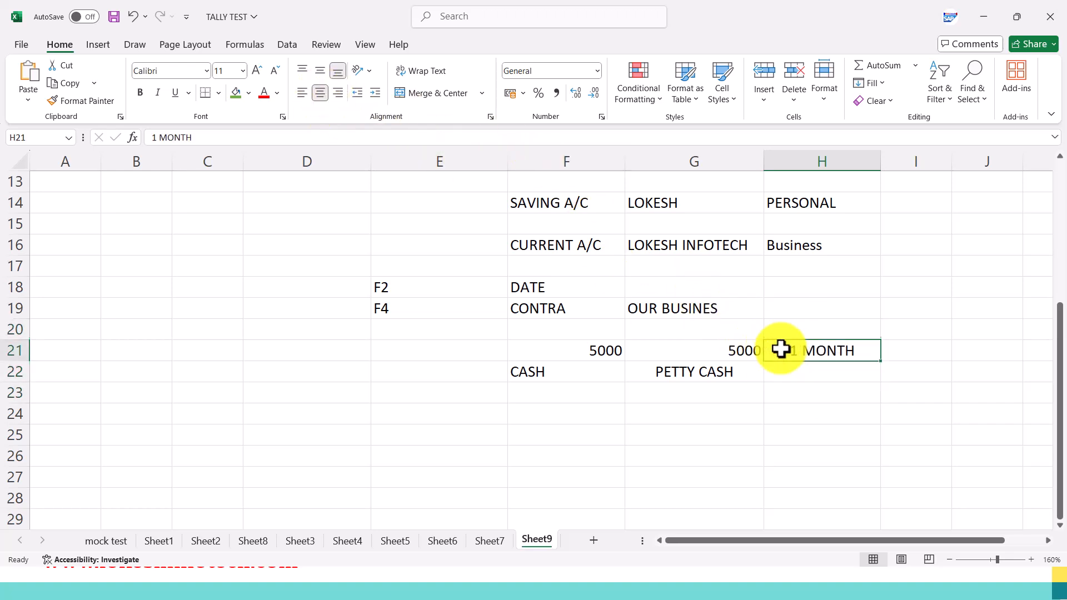
# Centre the 5000 amount in G21 and fill the 1 MONTH cell H21 with yellow.
pyautogui.click(728, 351)
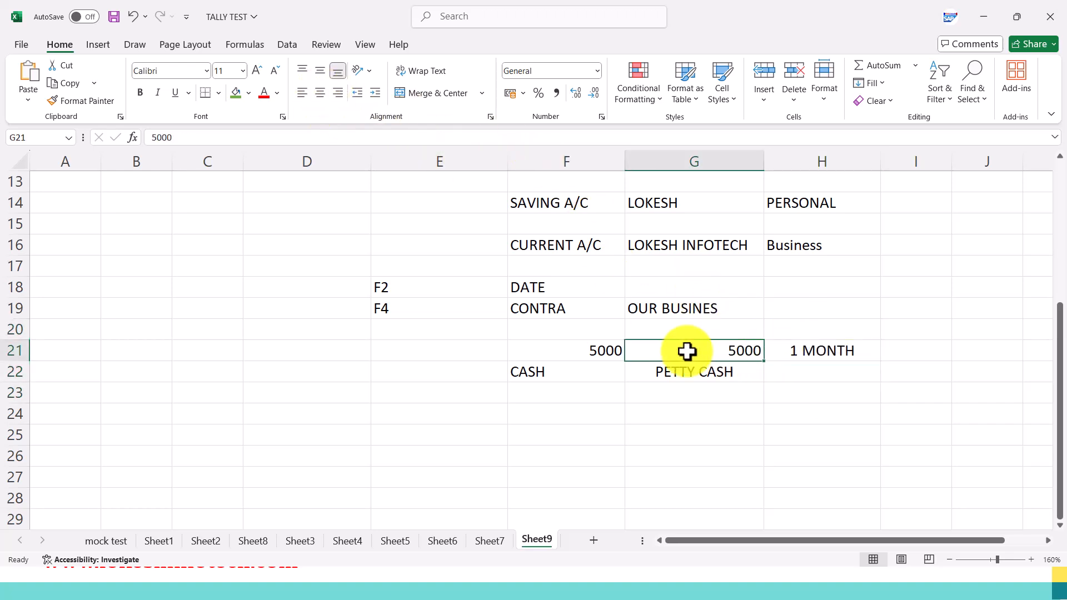
pyautogui.click(320, 93)
pyautogui.click(838, 372)
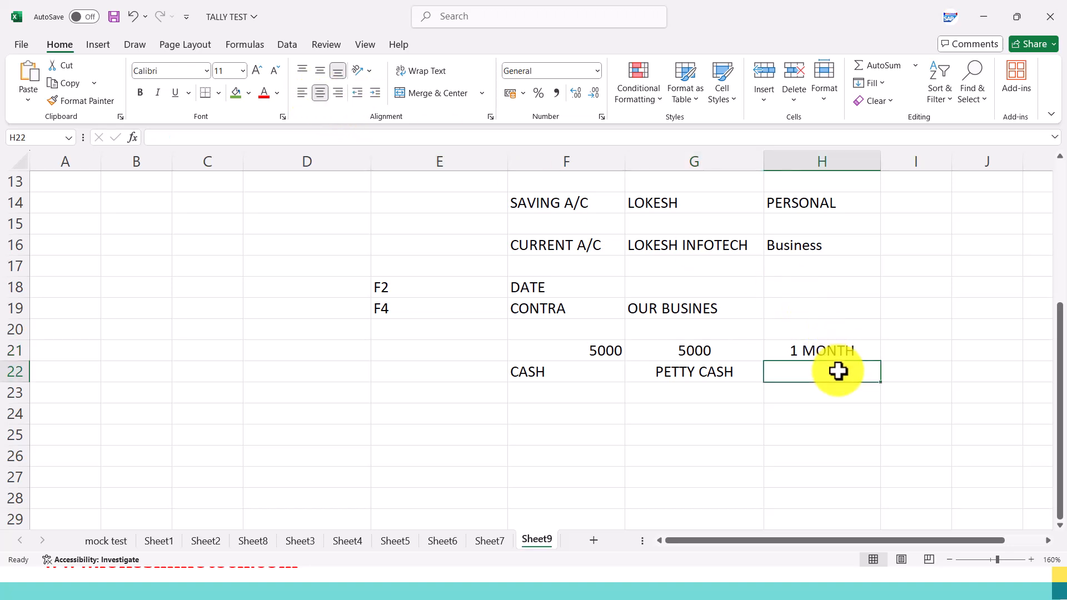
pyautogui.click(812, 346)
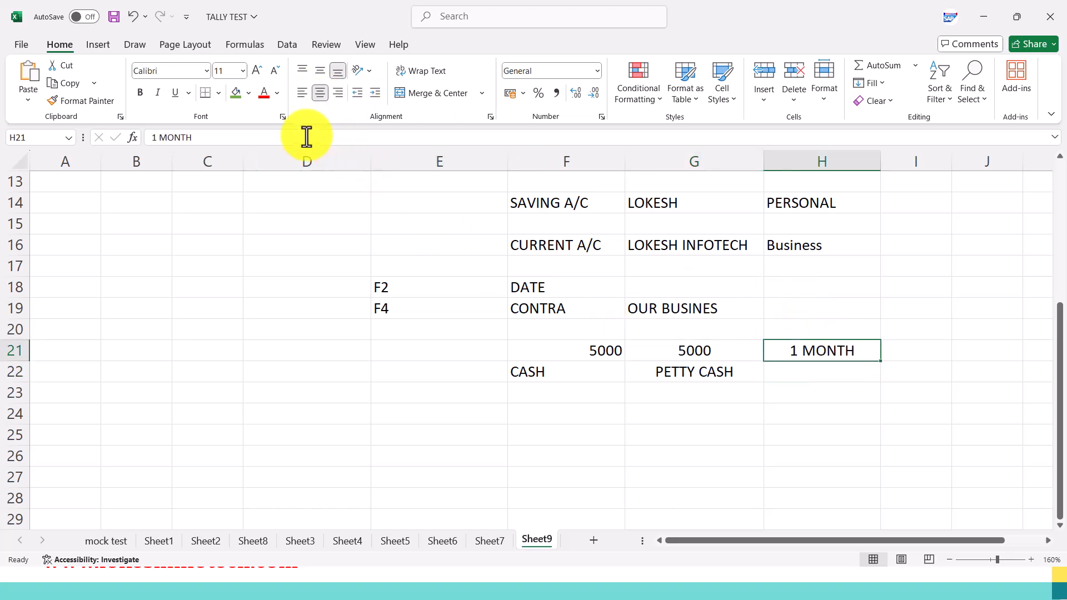
pyautogui.click(249, 93)
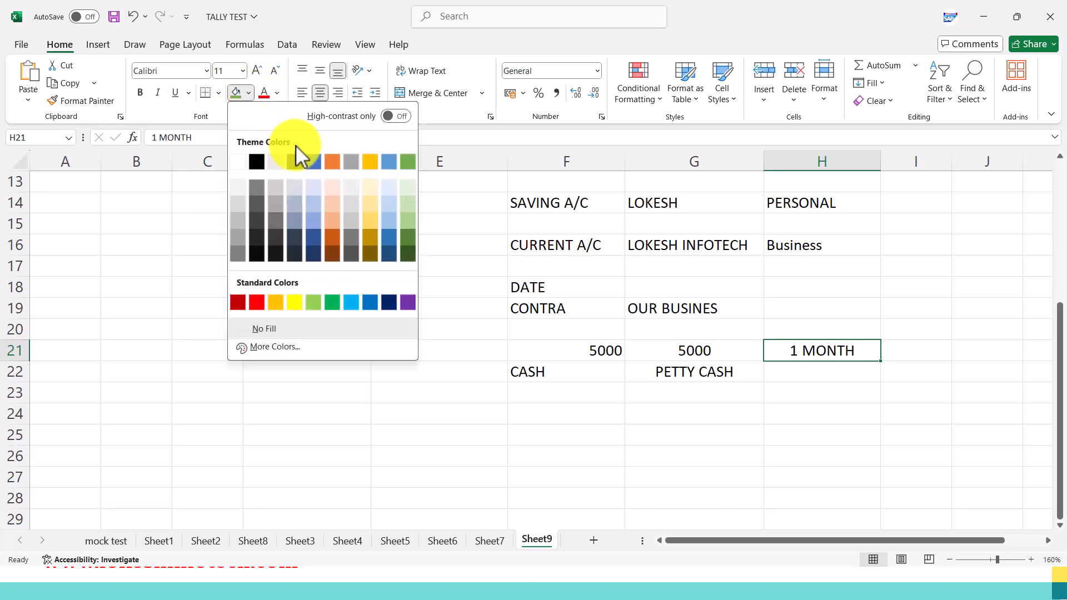
pyautogui.click(295, 303)
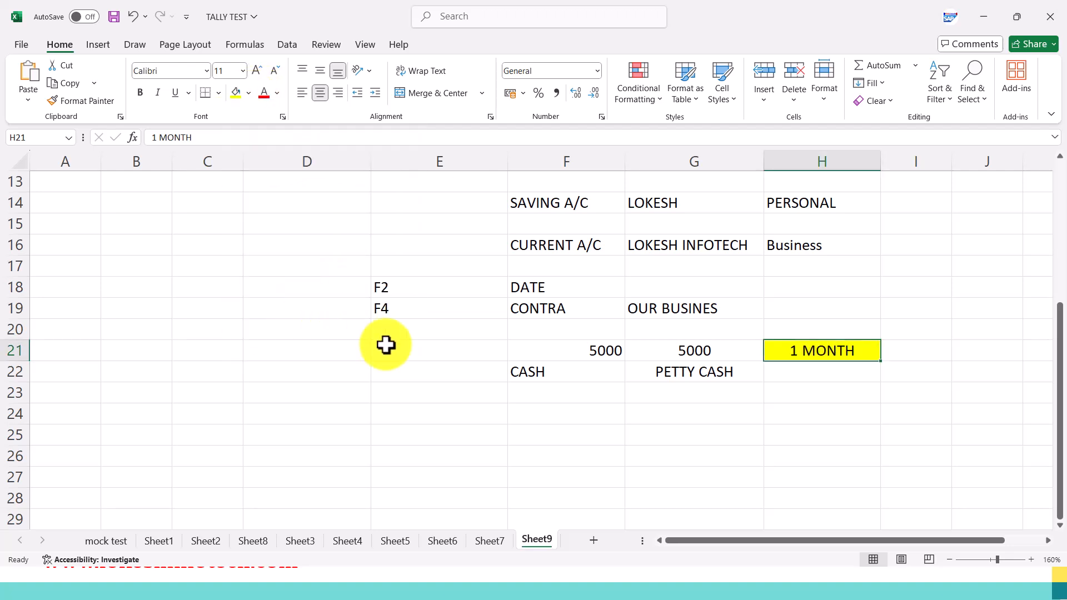
# Consult the Voucher Entry Keys slide, and enter F9 in D24 and PURCHASE in E24 of the Excel sheet.
pyautogui.hotkey('alt', 'Tab')
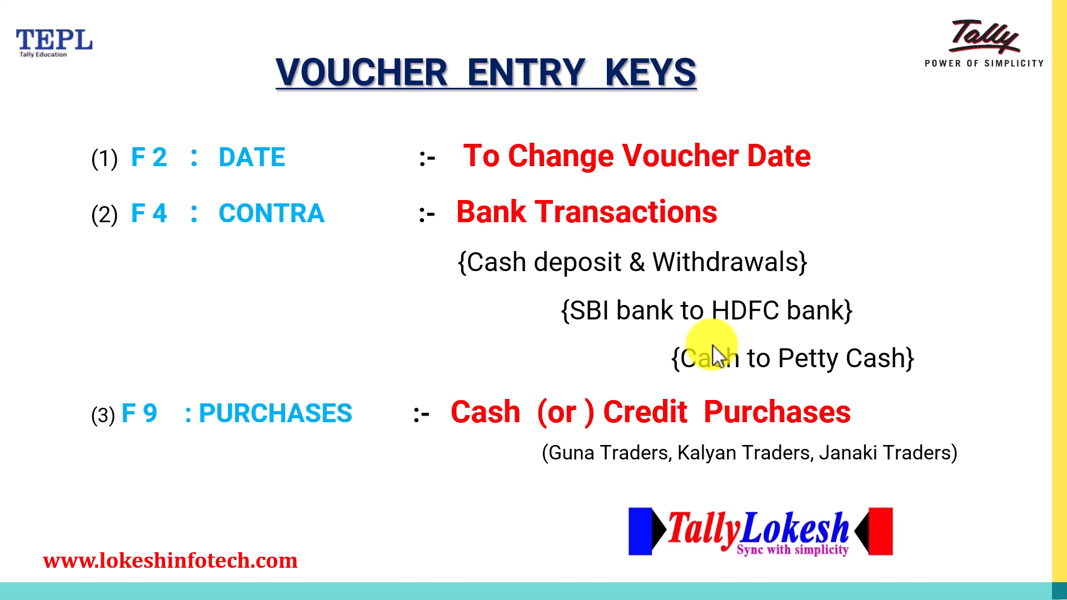
pyautogui.hotkey('alt', 'Tab')
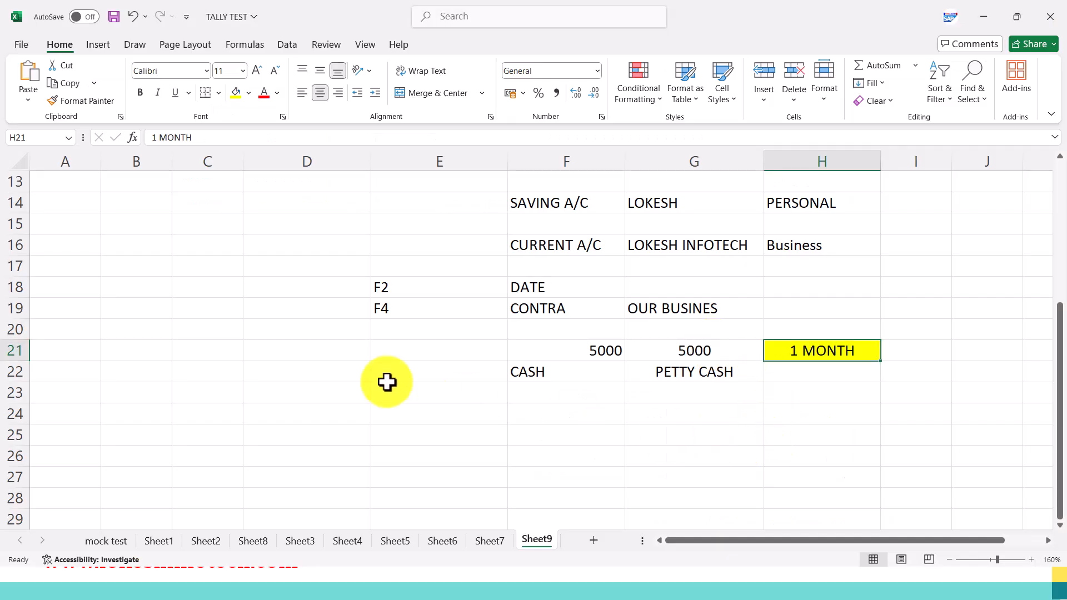
pyautogui.click(405, 411)
pyautogui.write('F')
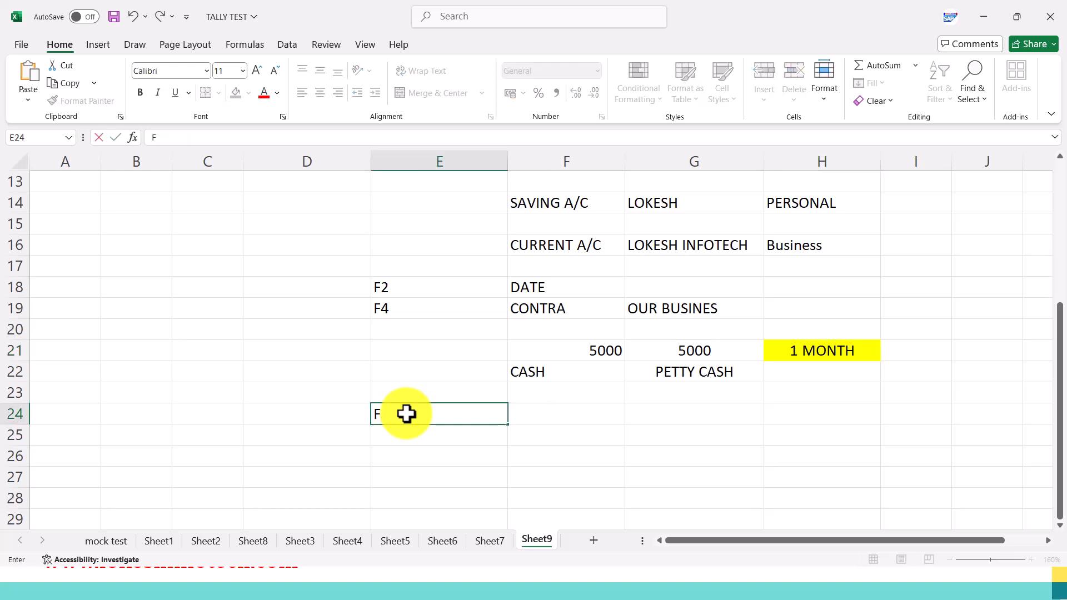
pyautogui.press('Left')
pyautogui.write('F')
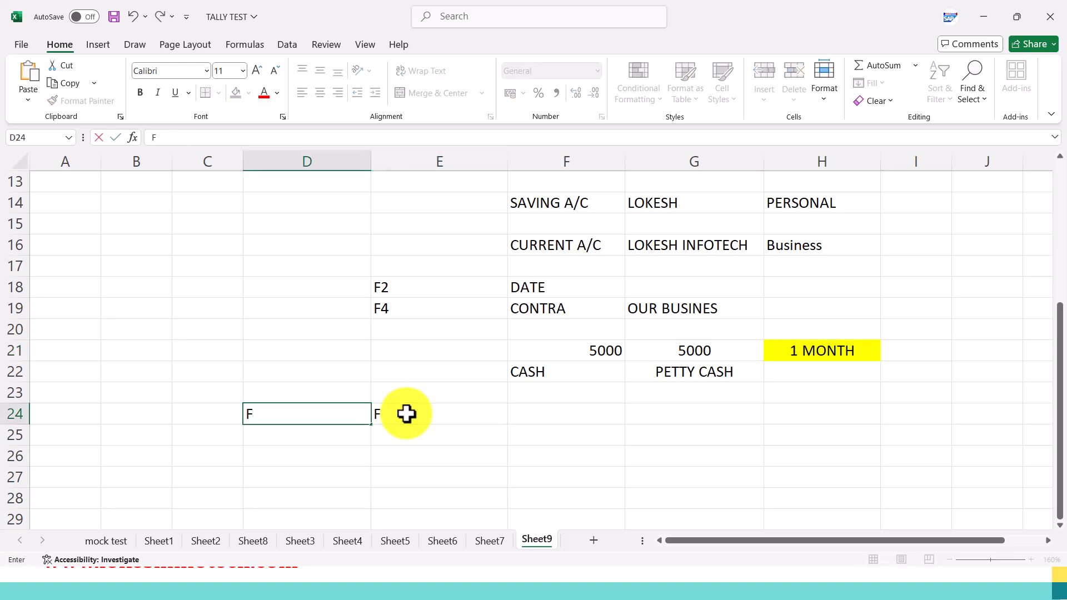
pyautogui.write('9')
pyautogui.press('Right')
pyautogui.write('PURCHASE')
# Enter F4 in D19 and replace the content of E19 with CONTRA.
pyautogui.press('Up')
pyautogui.press('Up')
pyautogui.press('Up')
pyautogui.press('Up')
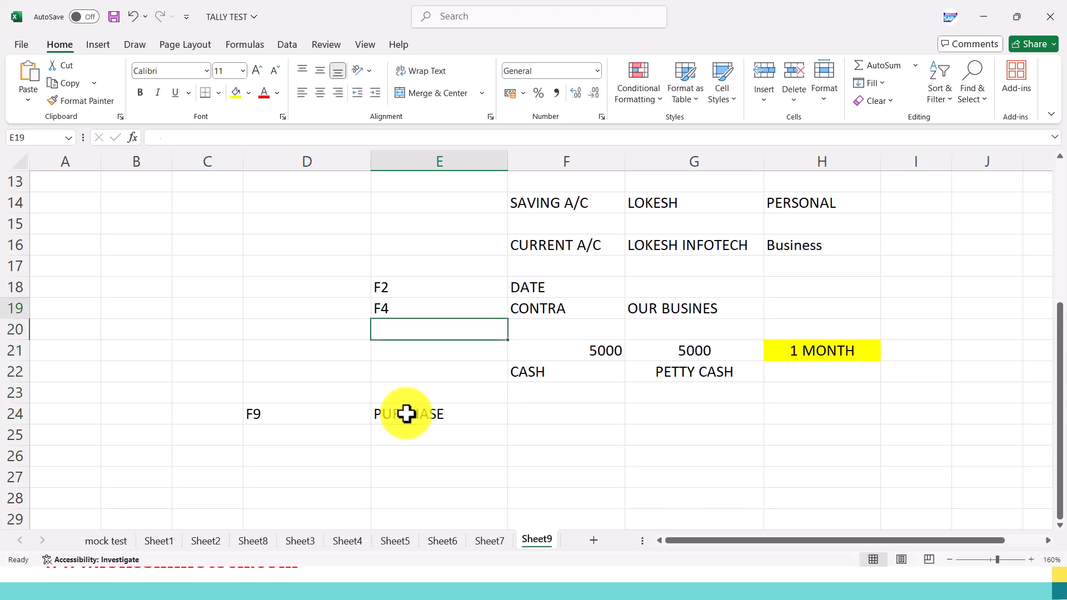
pyautogui.press('Up')
pyautogui.press('Left')
pyautogui.write('F4')
pyautogui.press('Right')
pyautogui.write('CONTRA')
# Replace the content of E18 with DATE and enter F2 in D18.
pyautogui.press('Up')
pyautogui.write('DATE')
pyautogui.press('Left')
pyautogui.write('F2')
# Enter SUPPLIER in F24, beside the PURCHASE entry of the F9 row.
pyautogui.press('Down')
pyautogui.press('Down')
pyautogui.press('Down')
pyautogui.press('Down')
pyautogui.press('Down')
pyautogui.press('Down')
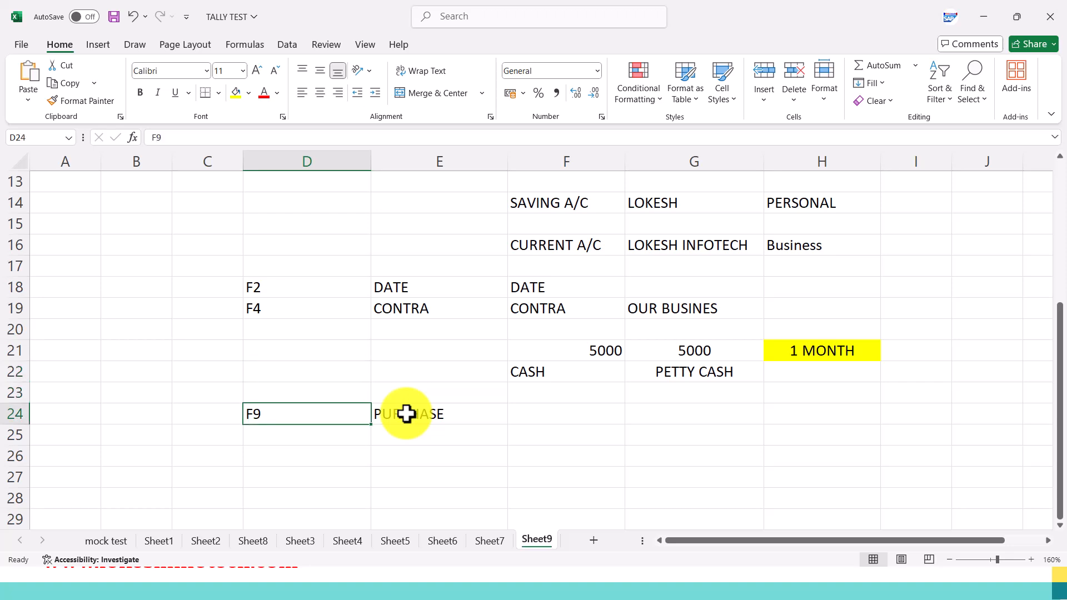
pyautogui.press('Right')
pyautogui.press('Right')
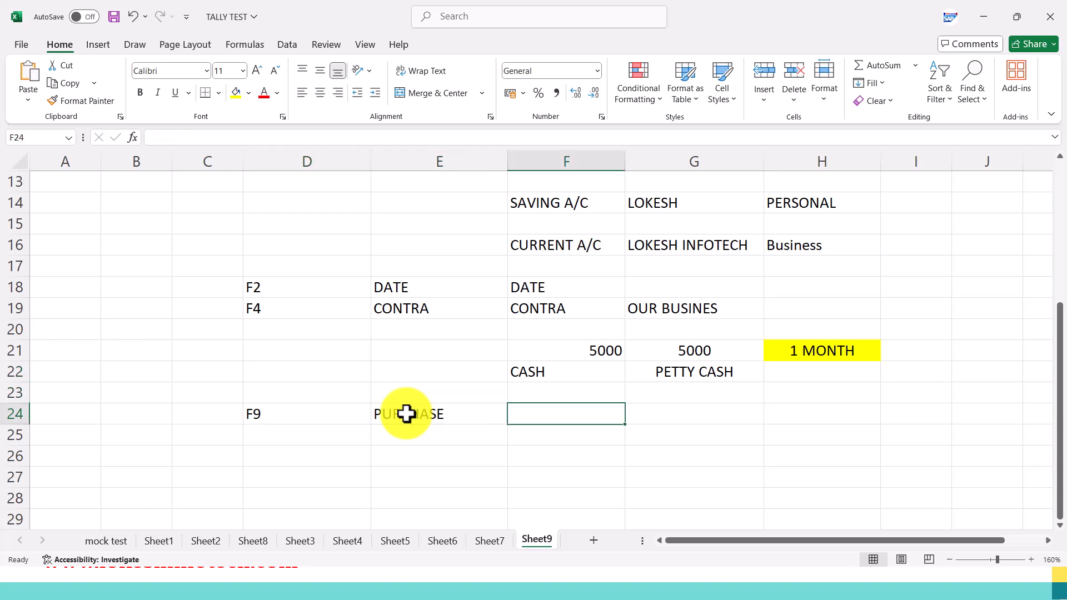
pyautogui.write('SUPL')
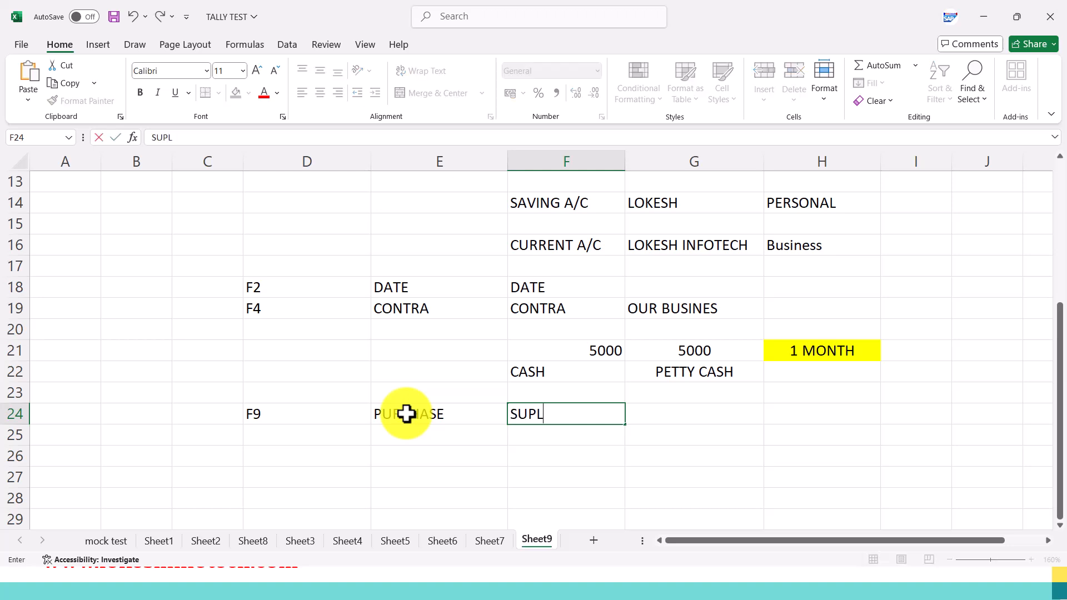
pyautogui.press('BackSpace')
pyautogui.write('LIER')
pyautogui.click(533, 416)
pyautogui.write('P')
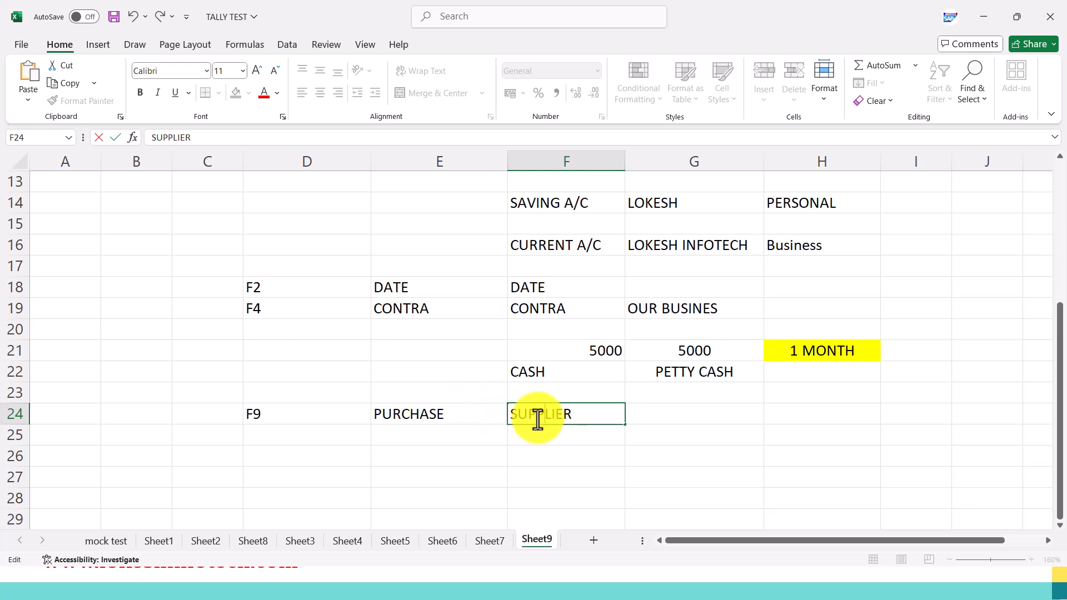
# Enter CASH/CHEQUE in G24 and CREDIT in H24 of the F9 row.
pyautogui.doubleClick(691, 412)
pyautogui.write('CASH')
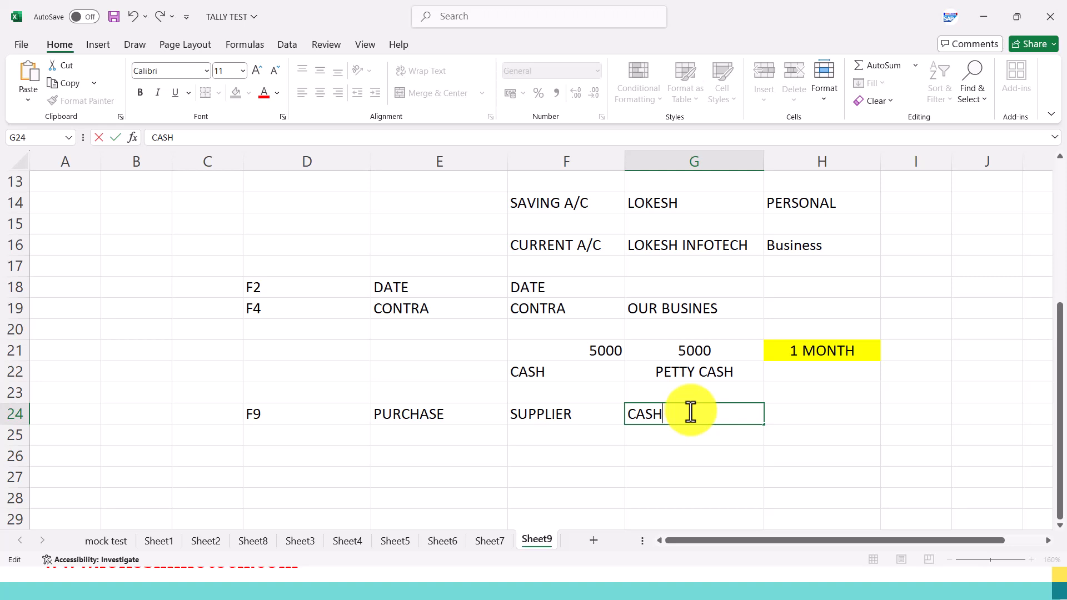
pyautogui.write('/CHEQUE')
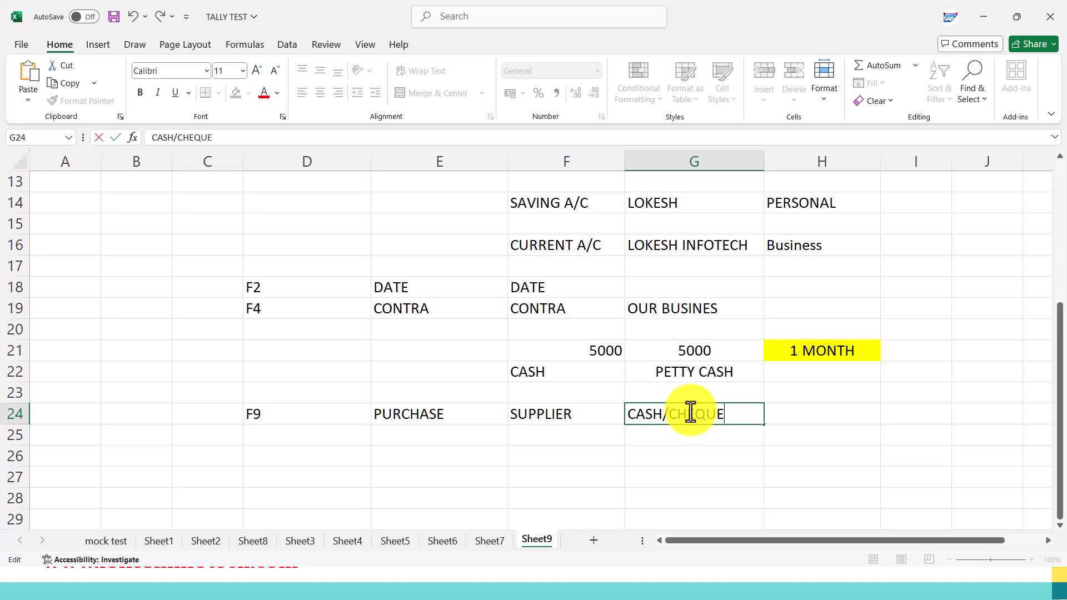
pyautogui.click(793, 411)
pyautogui.write('CRE')
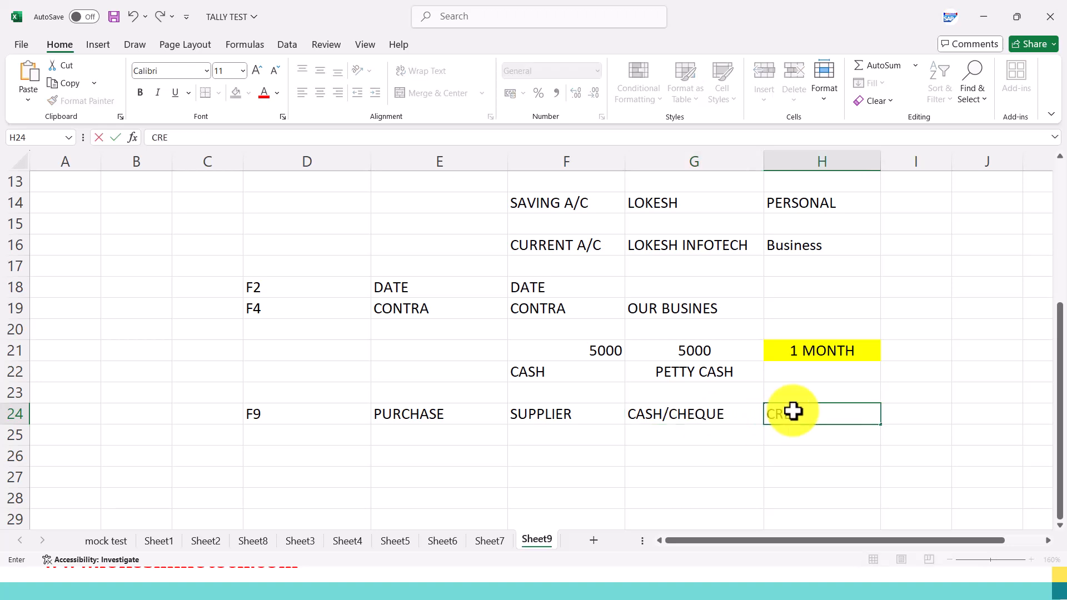
pyautogui.write('DIT')
pyautogui.click(707, 462)
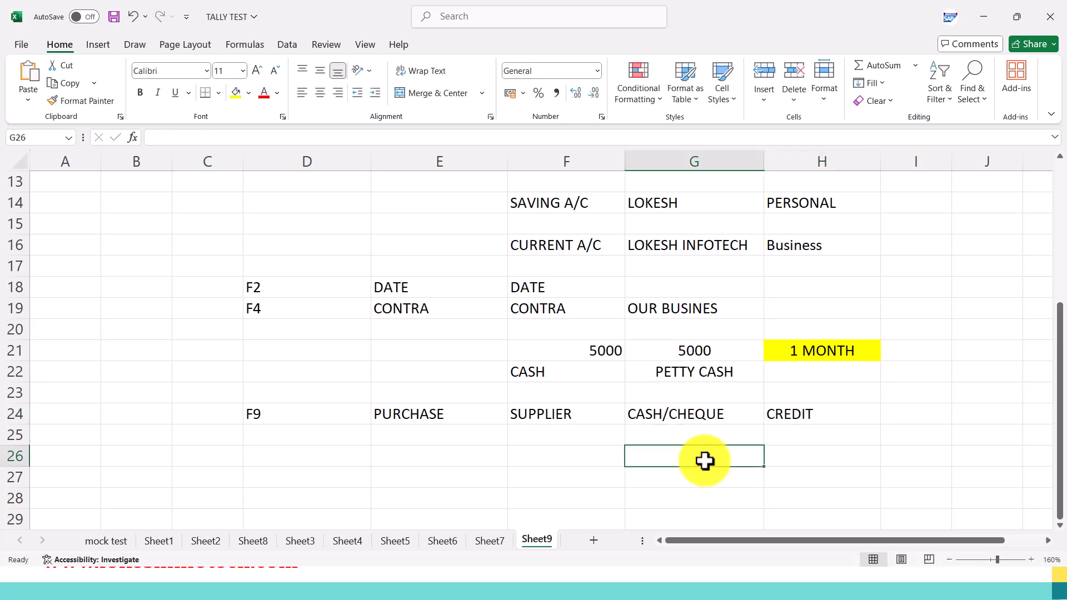
# Centre the contents of F23:H25 and the PURCHASE cell E24.
pyautogui.moveTo(589, 392); pyautogui.dragTo(802, 431)
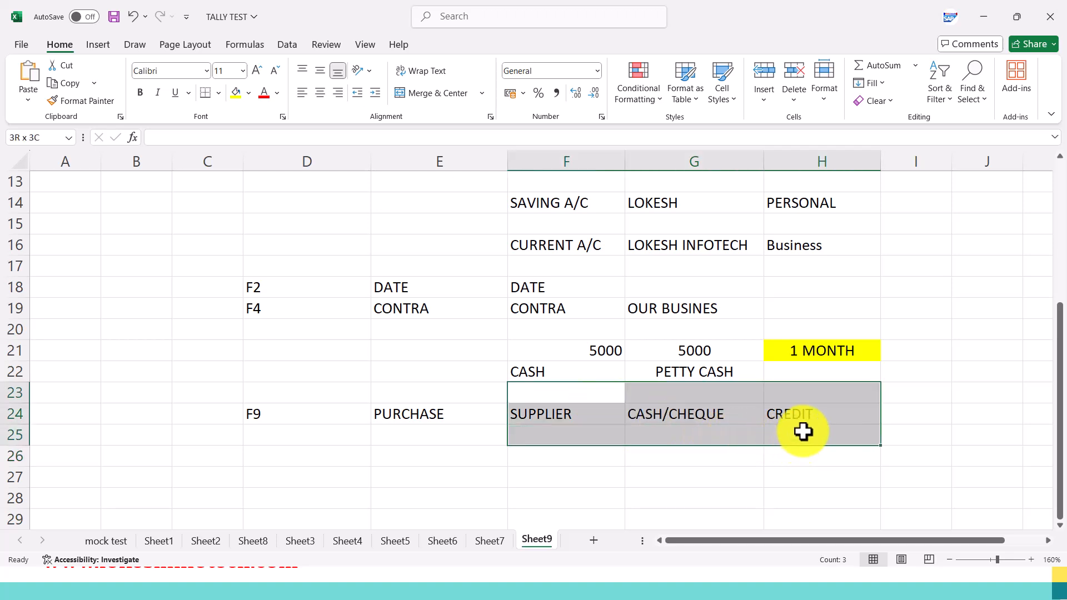
pyautogui.click(321, 93)
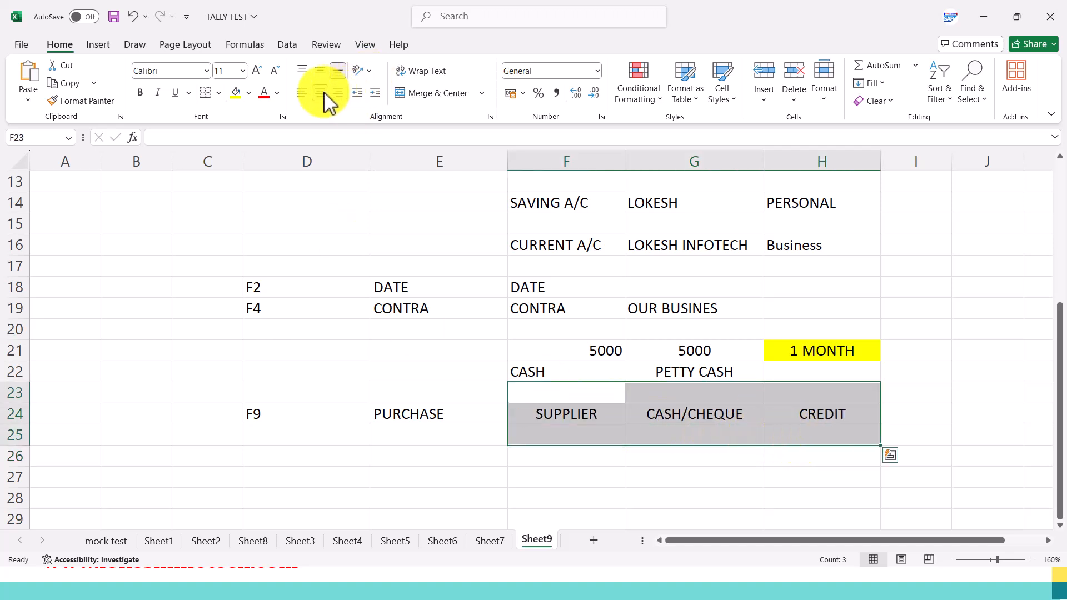
pyautogui.scroll(-1, 445, 348)
pyautogui.click(445, 351)
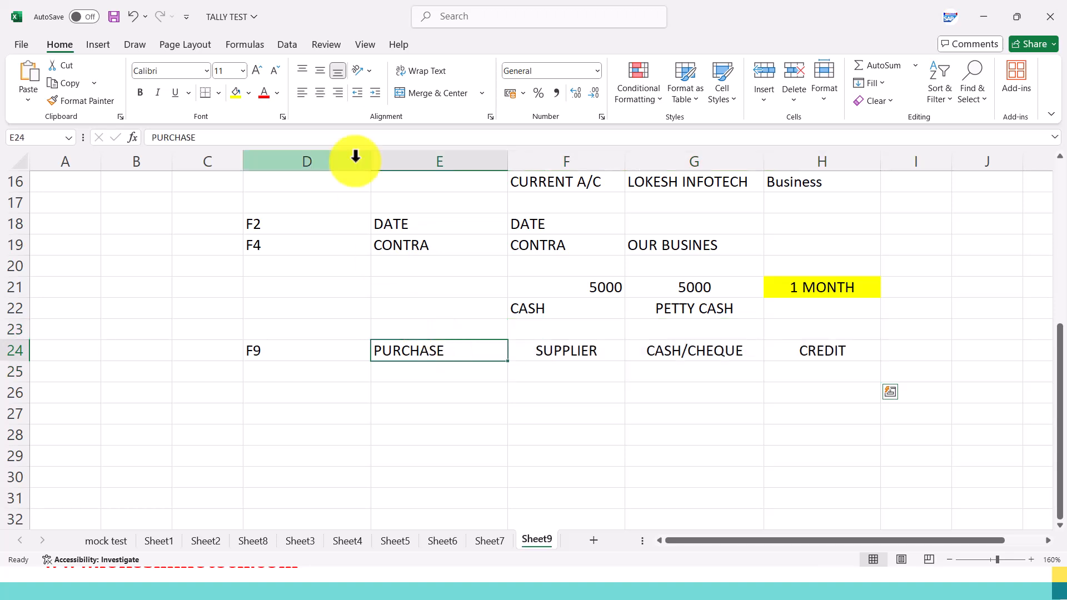
pyautogui.click(326, 93)
pyautogui.click(689, 356)
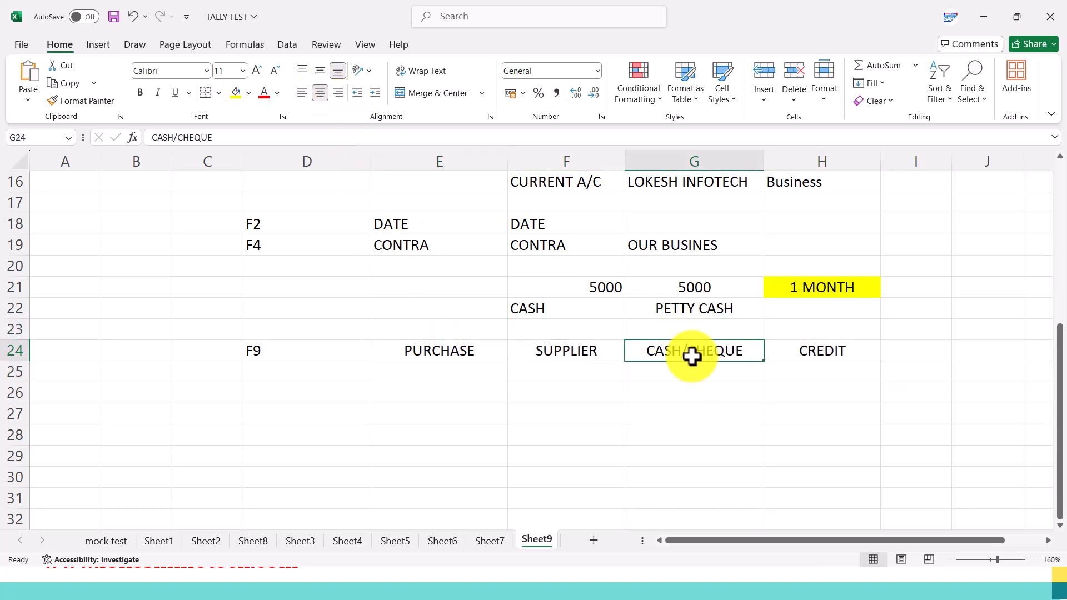
pyautogui.click(809, 357)
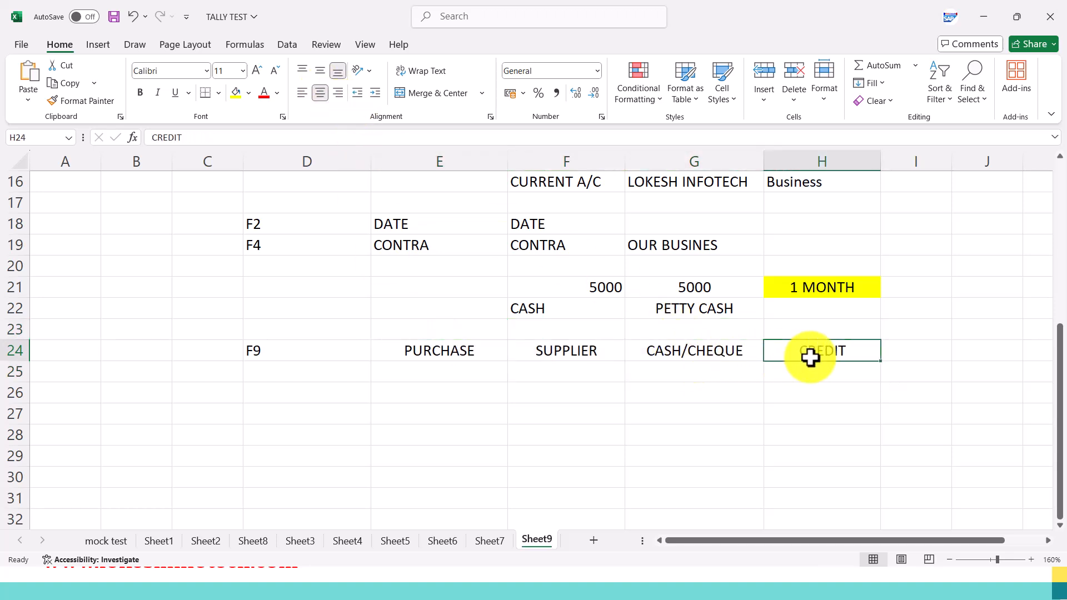
# Consult the Voucher Entry Keys slide, and enter STOCK/GOODS in E26 and ASSETS in E27 of the Excel sheet.
pyautogui.hotkey('alt', 'Tab')
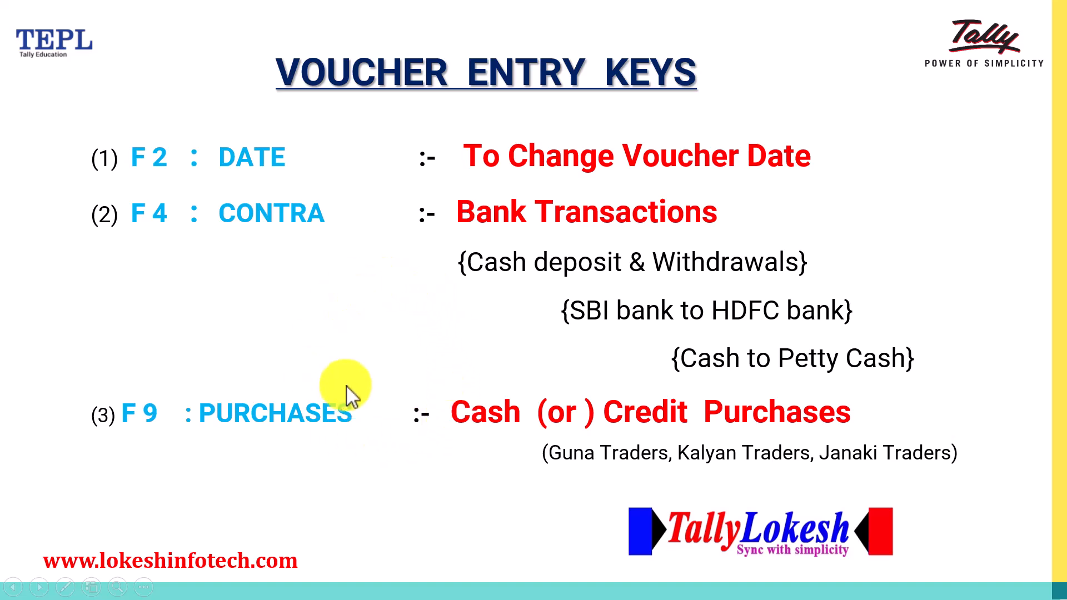
pyautogui.hotkey('alt', 'Tab')
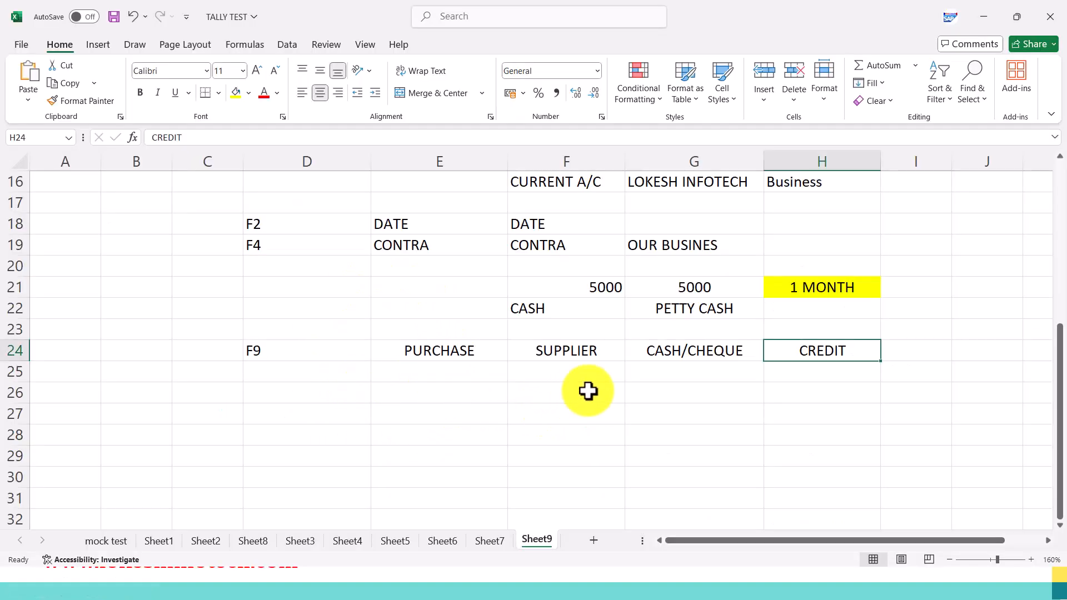
pyautogui.click(469, 389)
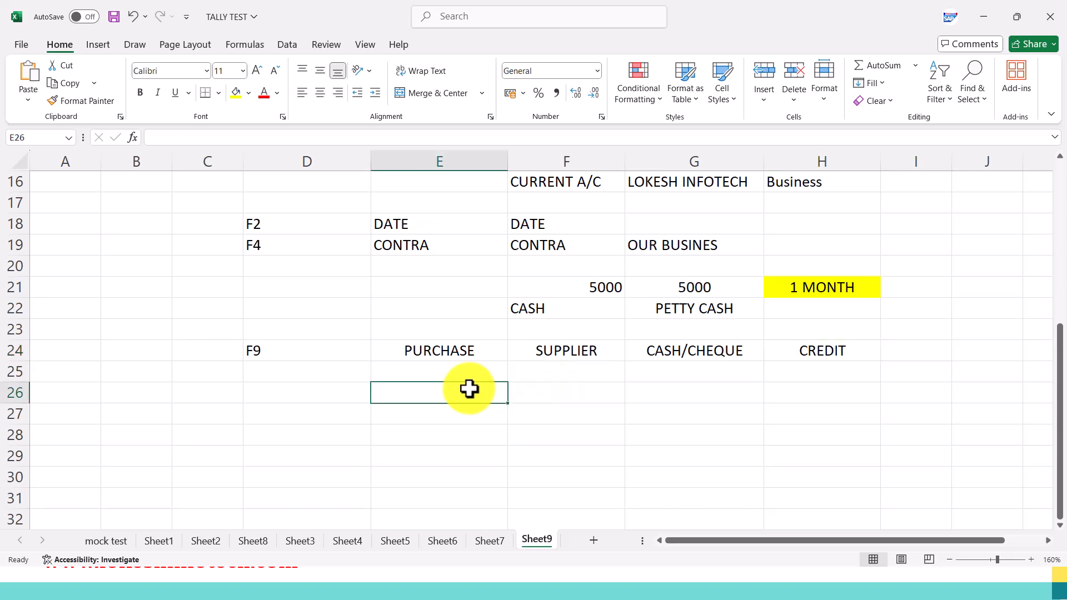
pyautogui.write('STOCK')
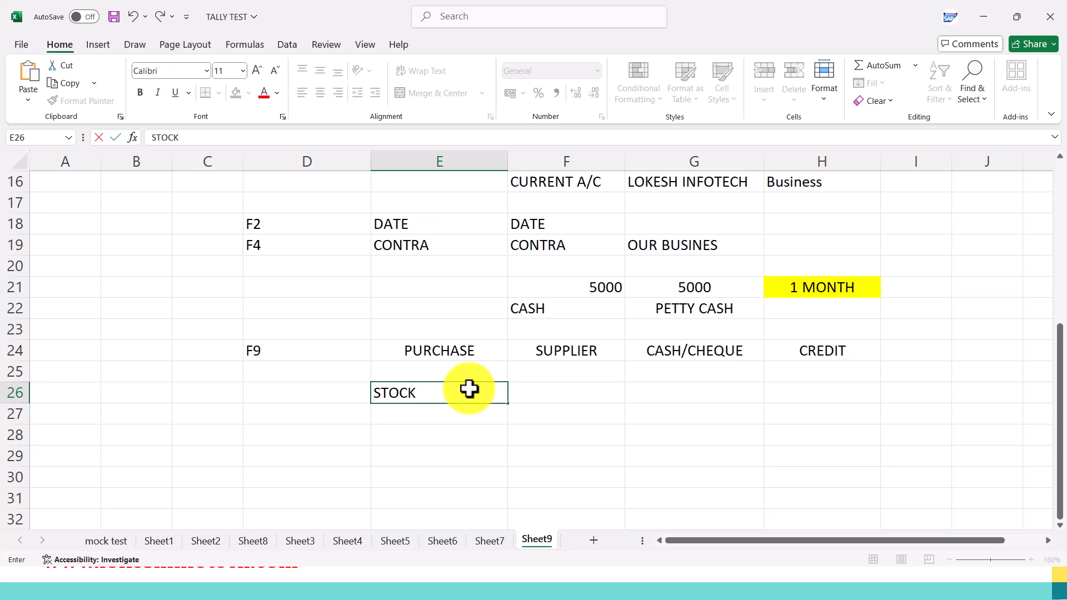
pyautogui.write('/GOODS')
pyautogui.press('Return')
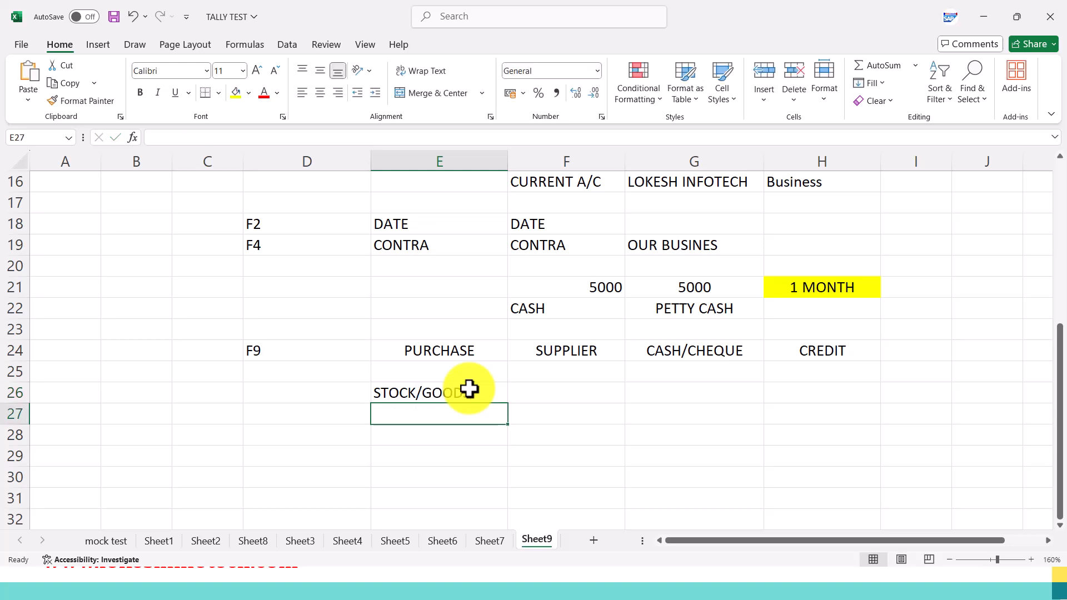
pyautogui.write('ASSETS')
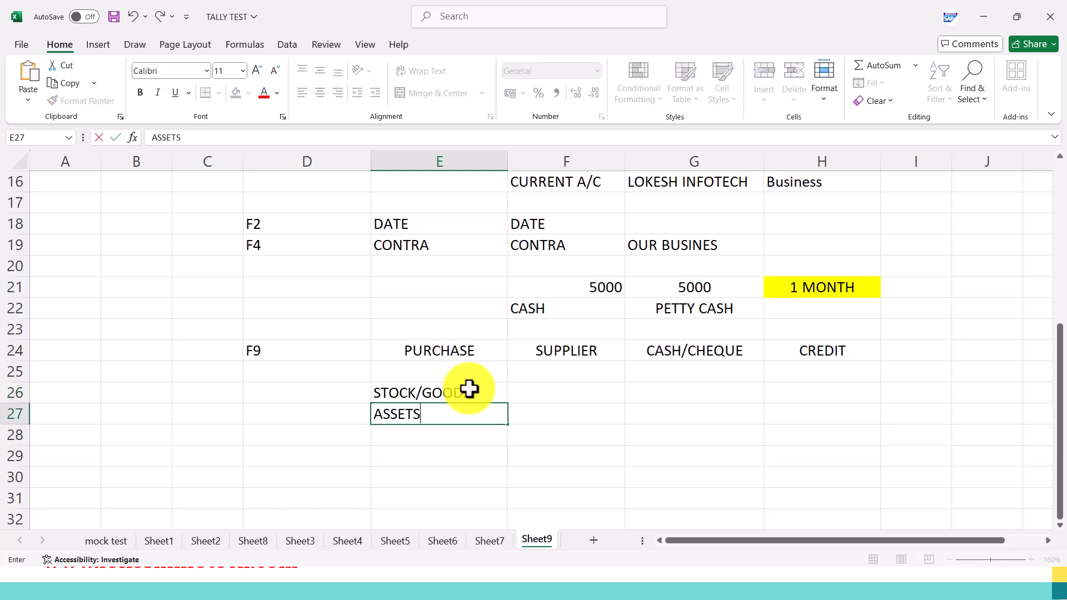
pyautogui.click(468, 389)
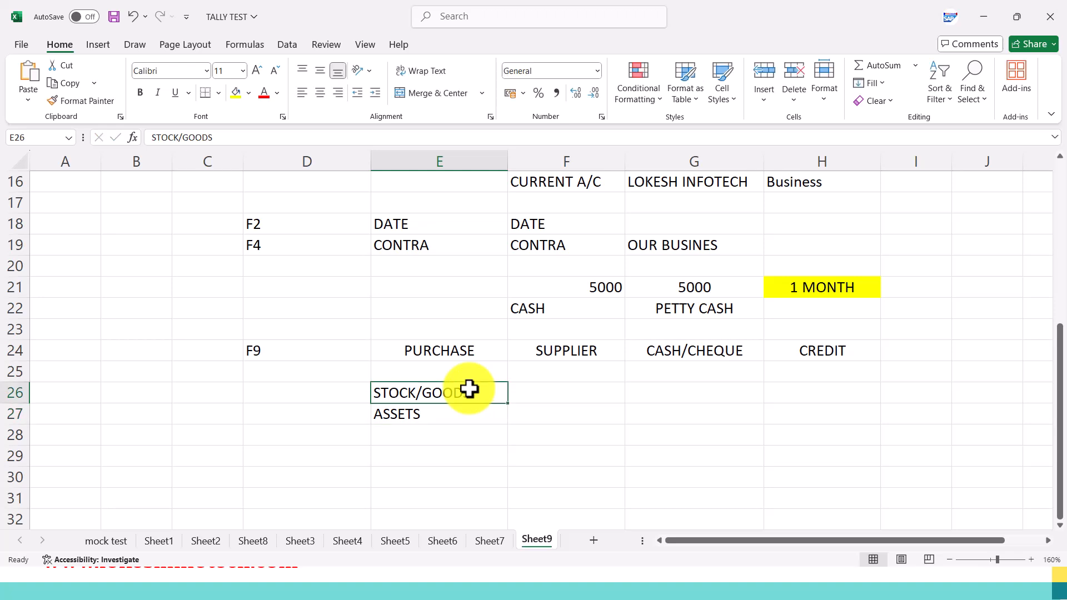
pyautogui.press('Right')
pyautogui.press('Left')
pyautogui.press('Down')
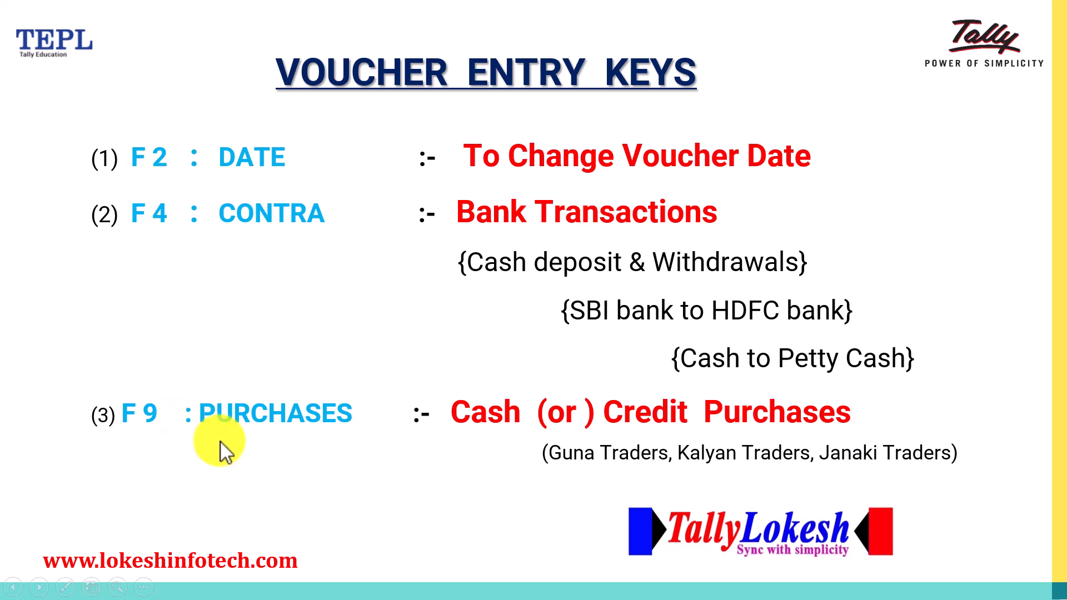
# Advance the slideshow to the F5 Payment slide, and enter F5 in D30 and PAYMENT in E30 of the Excel sheet.
pyautogui.click(345, 438)
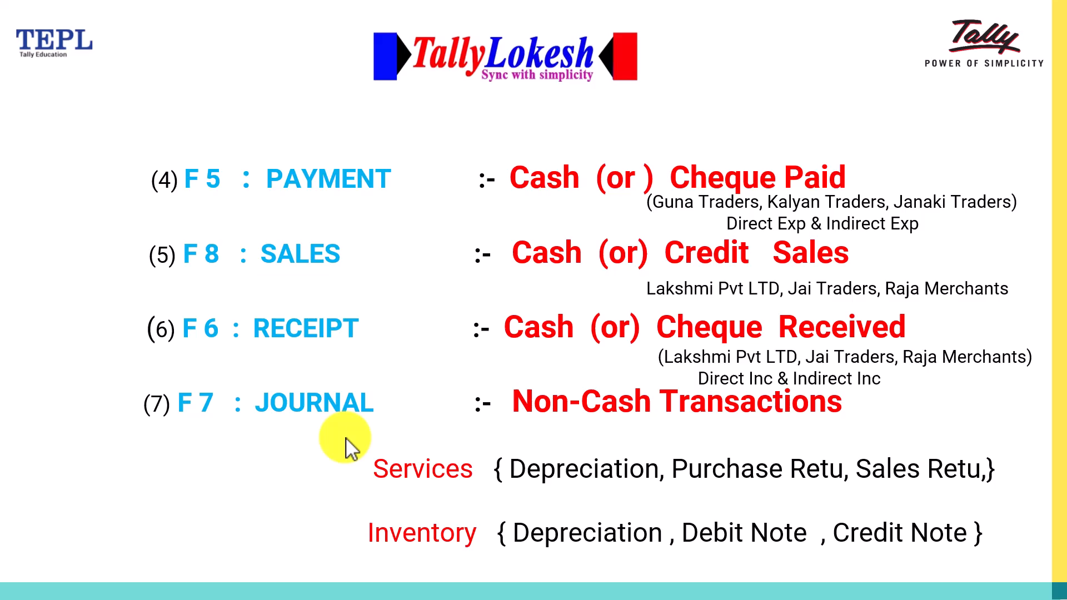
pyautogui.hotkey('alt', 'Tab')
pyautogui.scroll(-1, 387, 431)
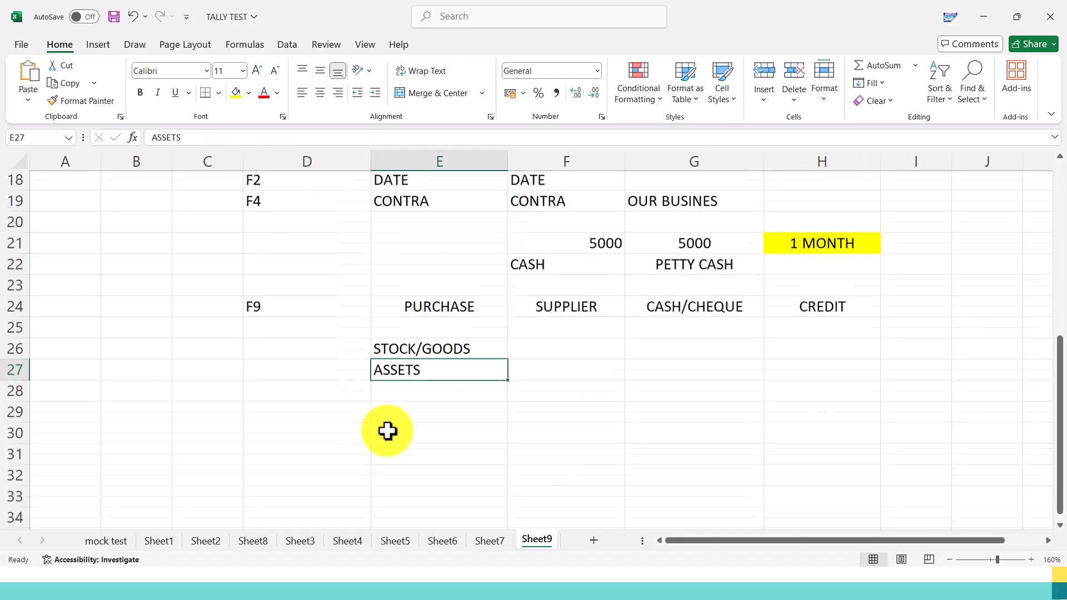
pyautogui.scroll(-1, 388, 431)
pyautogui.click(300, 412)
pyautogui.write('F5')
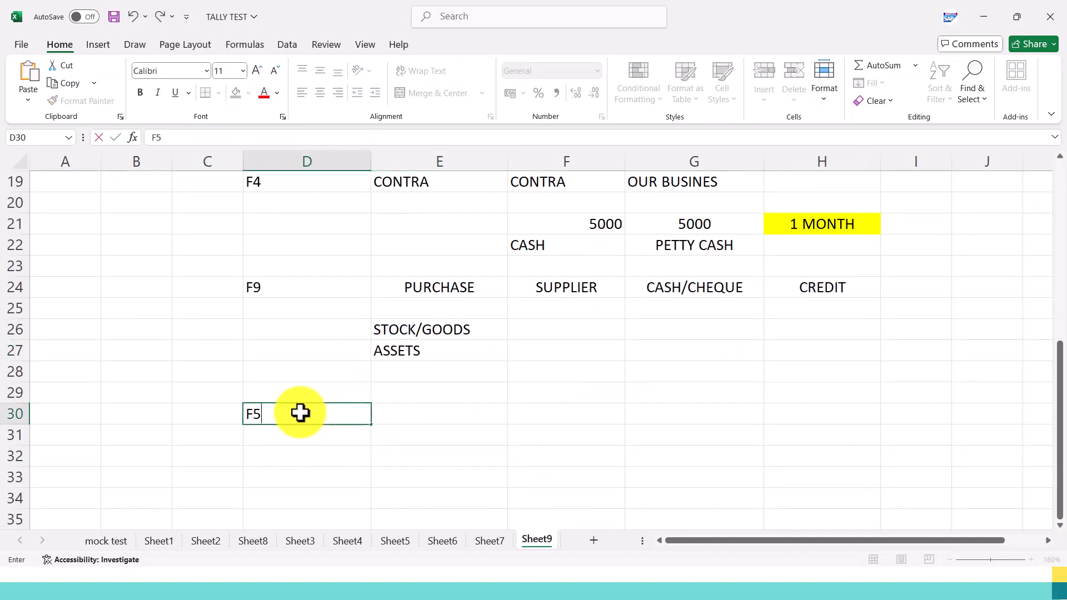
pyautogui.press('Tab')
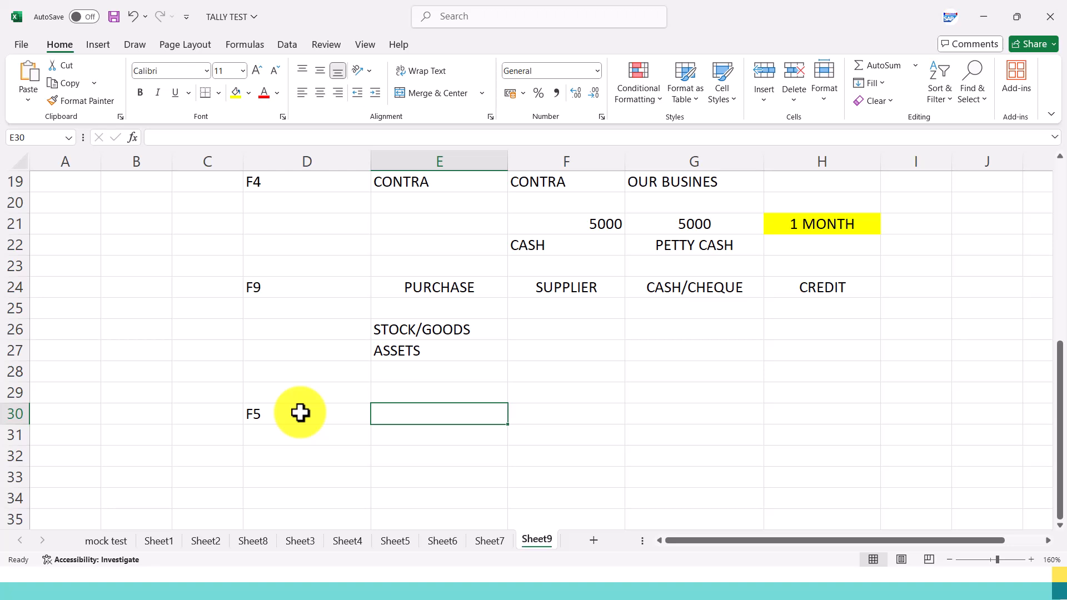
pyautogui.write('PAYMENT')
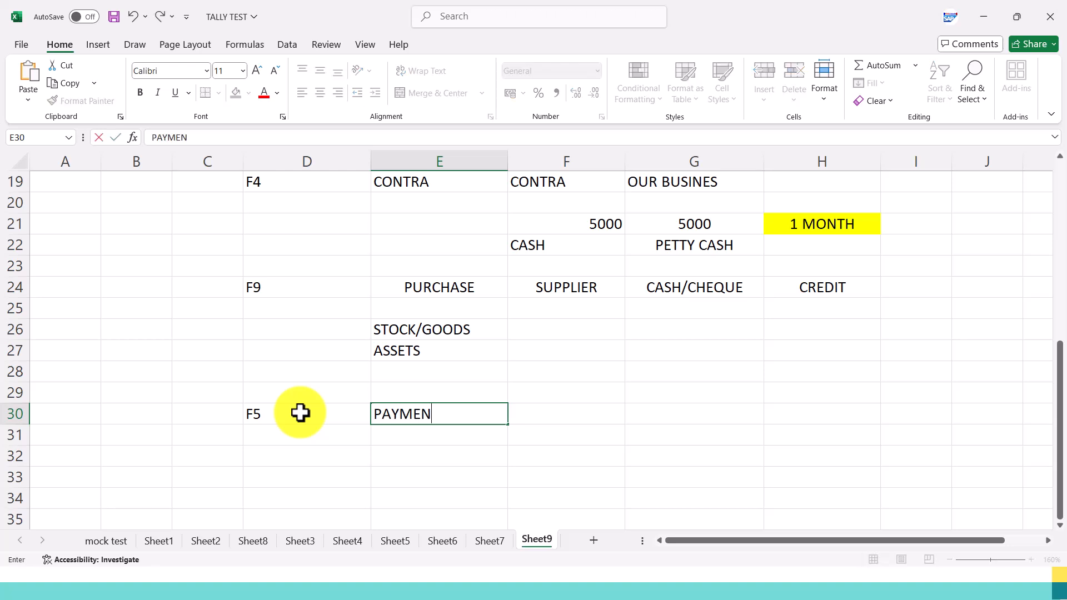
pyautogui.click(588, 409)
# Centre the contents of E25:E30, covering STOCK/GOODS, ASSETS and PAYMENT.
pyautogui.moveTo(456, 308); pyautogui.dragTo(458, 412)
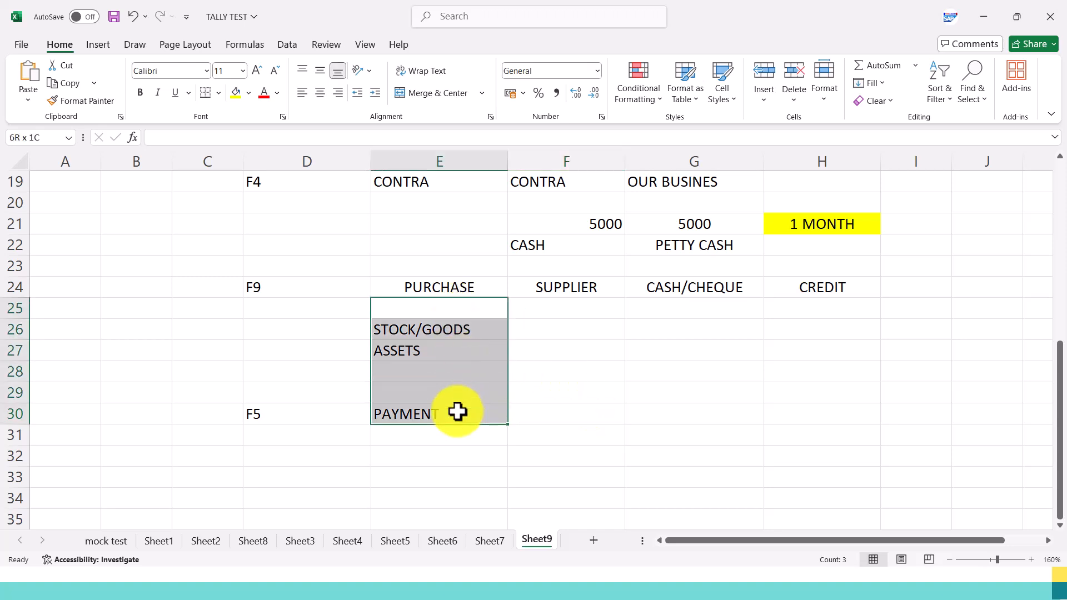
pyautogui.click(323, 97)
# Enter CASH/CHEQUE in F30 and EXPENSES in G30 of the F5 PAYMENT row.
pyautogui.click(544, 410)
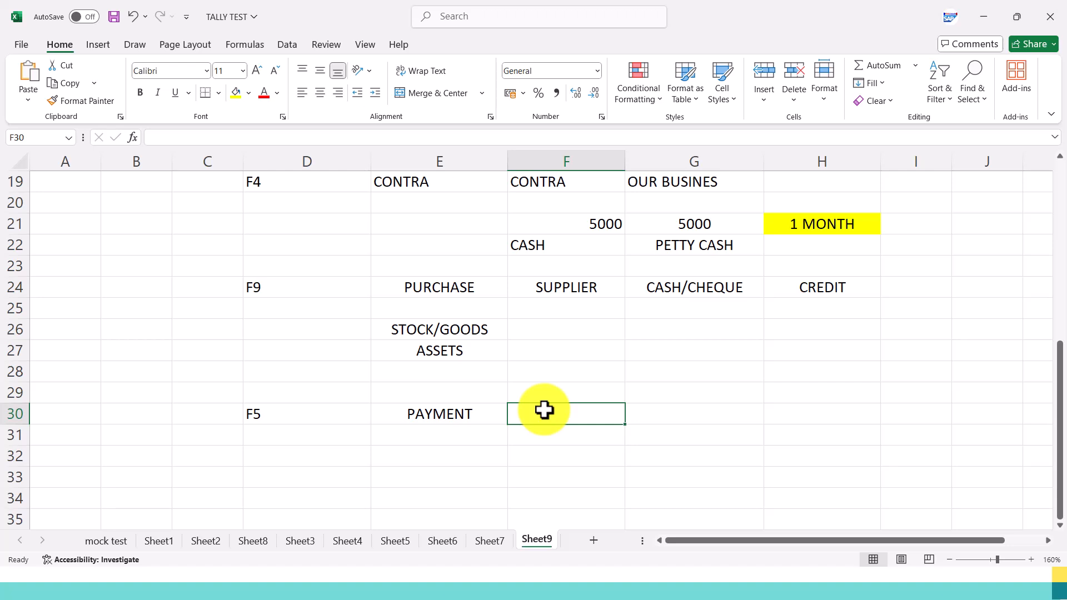
pyautogui.write('CASH')
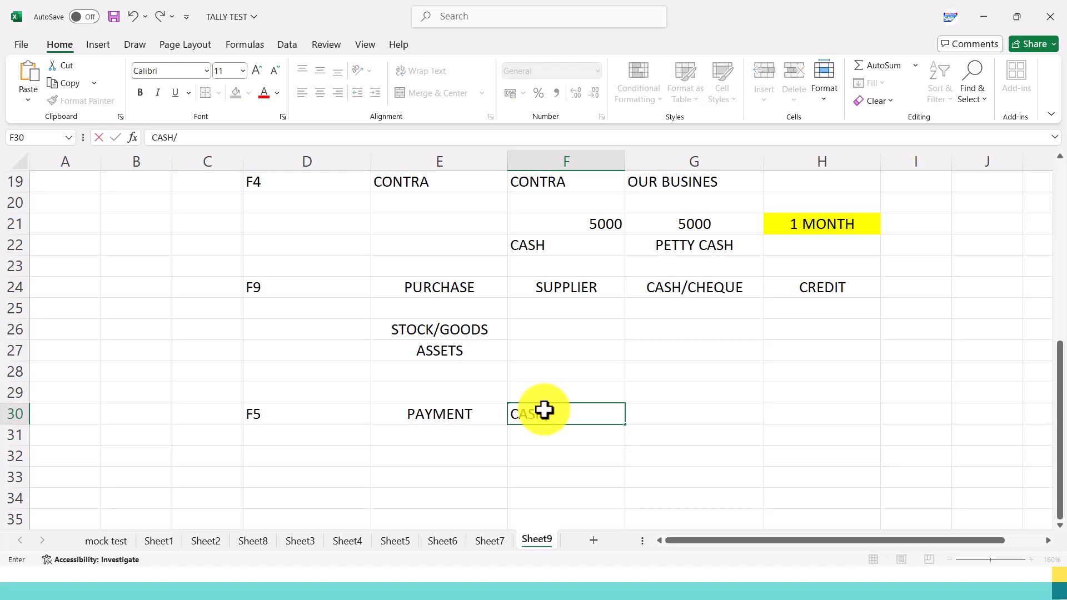
pyautogui.write('/CHEQU')
pyautogui.press('BackSpace')
pyautogui.write('UE')
pyautogui.press('Tab')
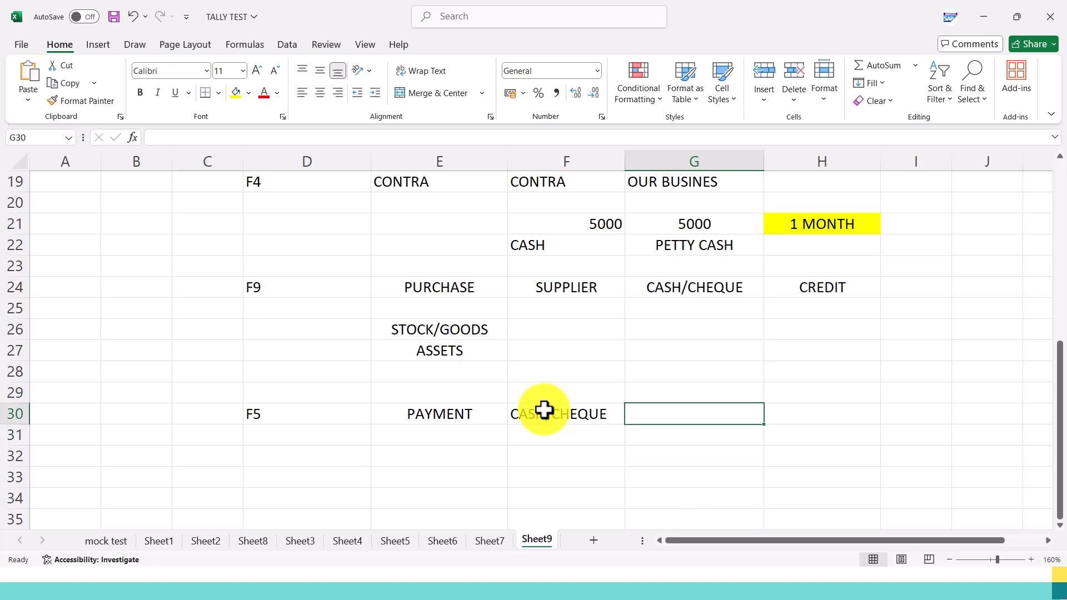
pyautogui.write('EXPENSES')
pyautogui.press('Return')
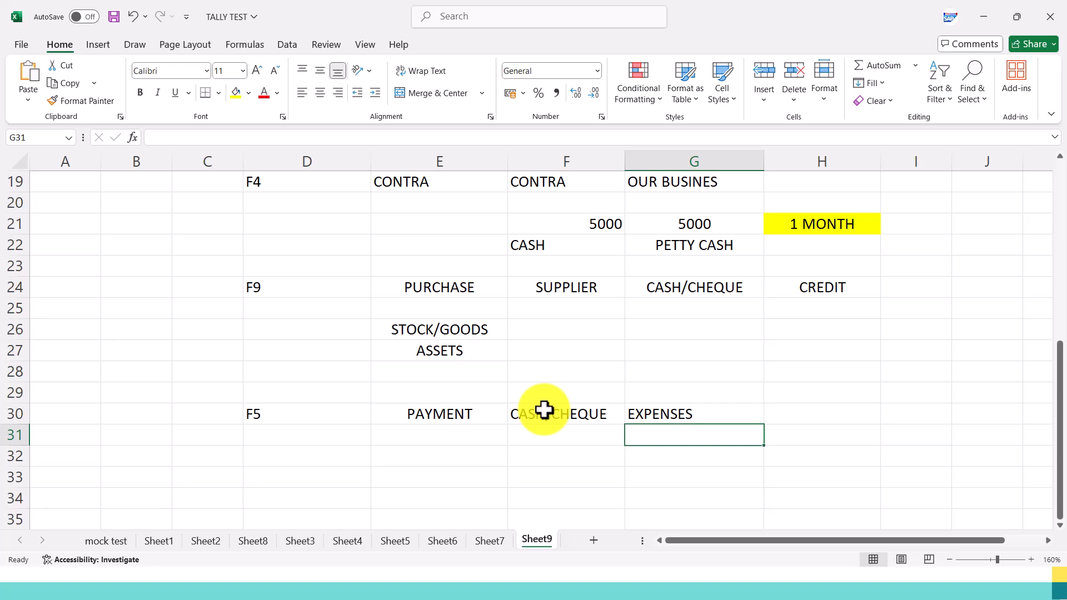
# Review the F5 PAYMENT row and switch to the slideshow to check the F5 Payment explanation.
pyautogui.scroll(-1, 542, 357)
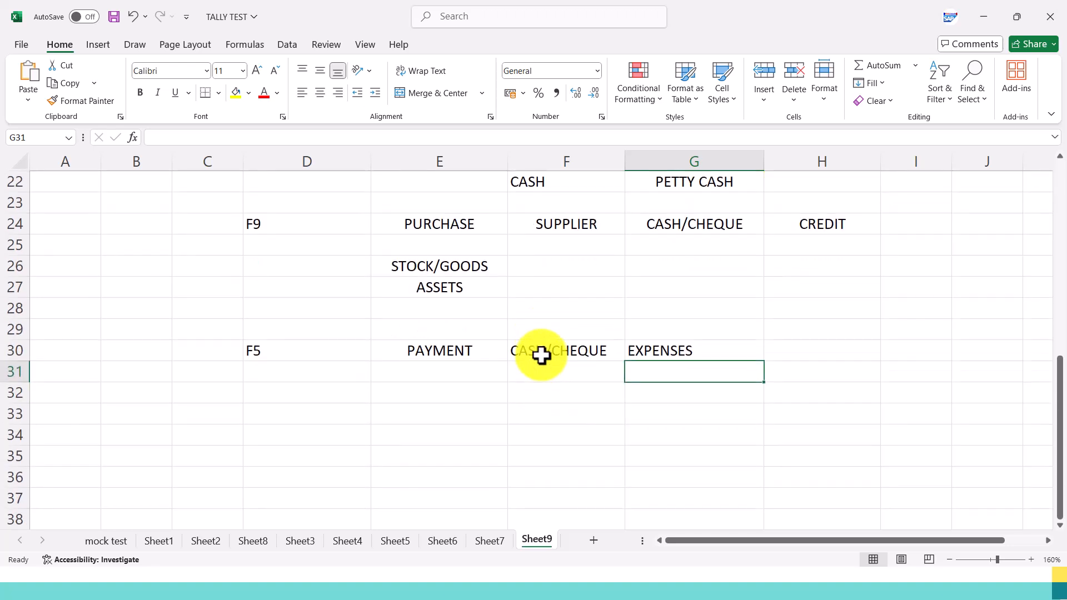
pyautogui.click(473, 369)
pyautogui.click(328, 352)
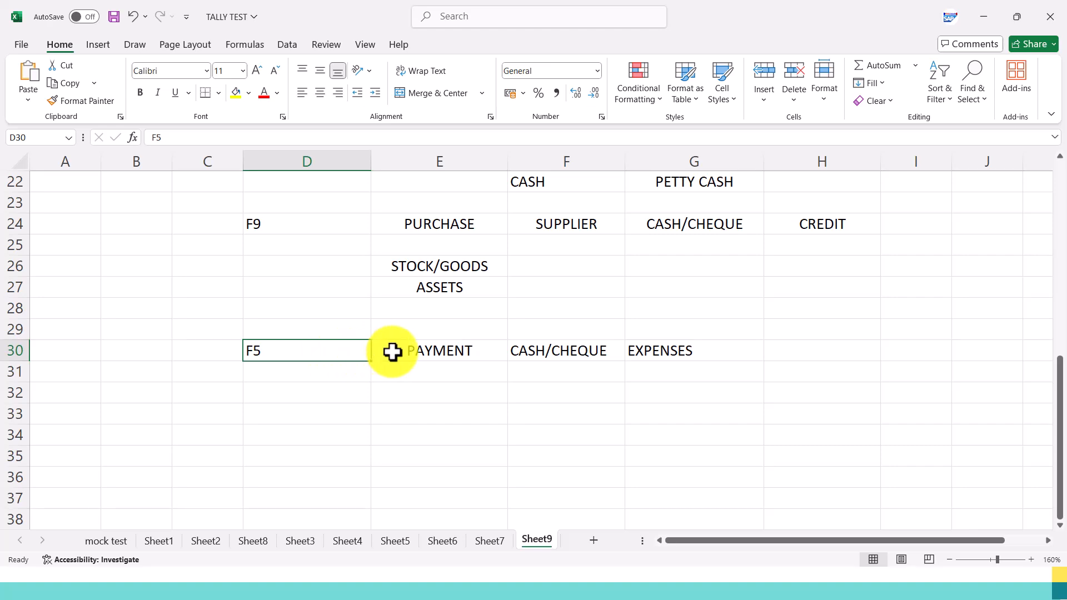
pyautogui.hotkey('alt', 'Tab')
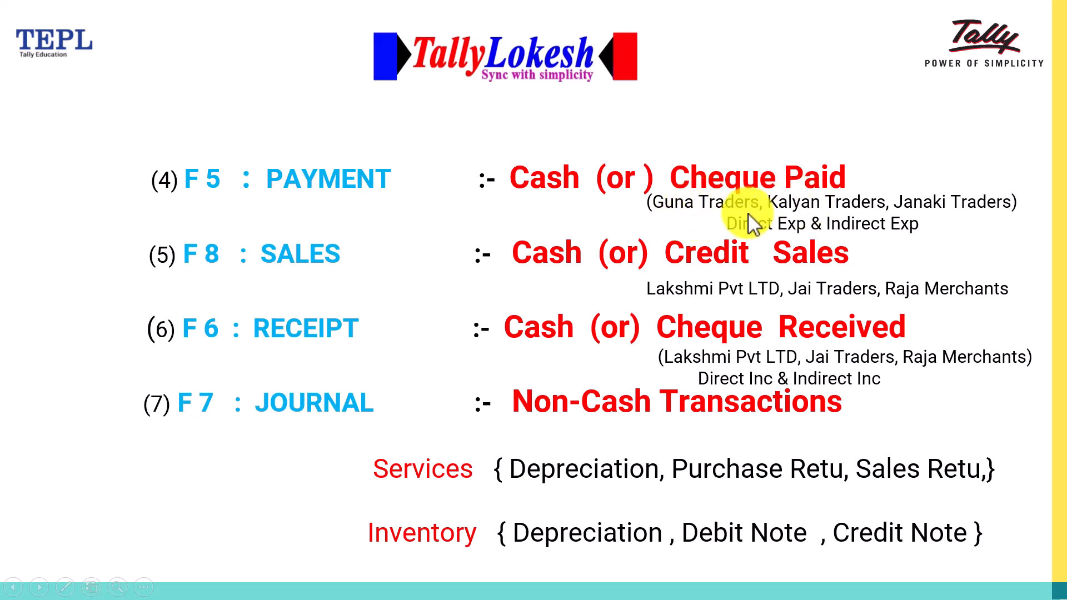
# Switch back to the Excel sheet and enter SUPPLIERS in H30 of the F5 PAYMENT row.
pyautogui.hotkey('alt', 'Tab')
pyautogui.click(795, 361)
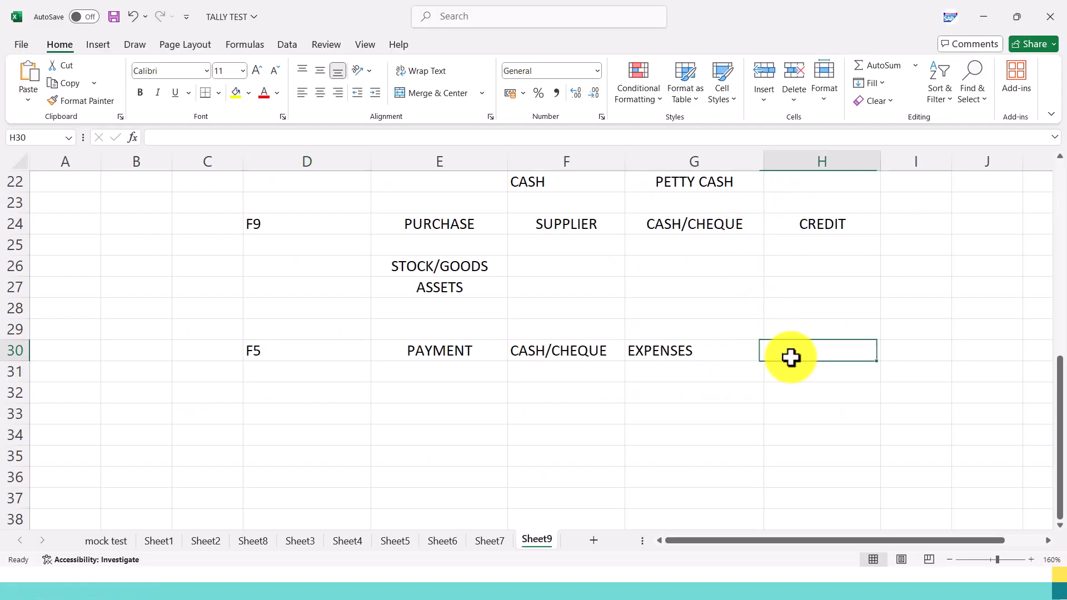
pyautogui.write('SUPPLIERS')
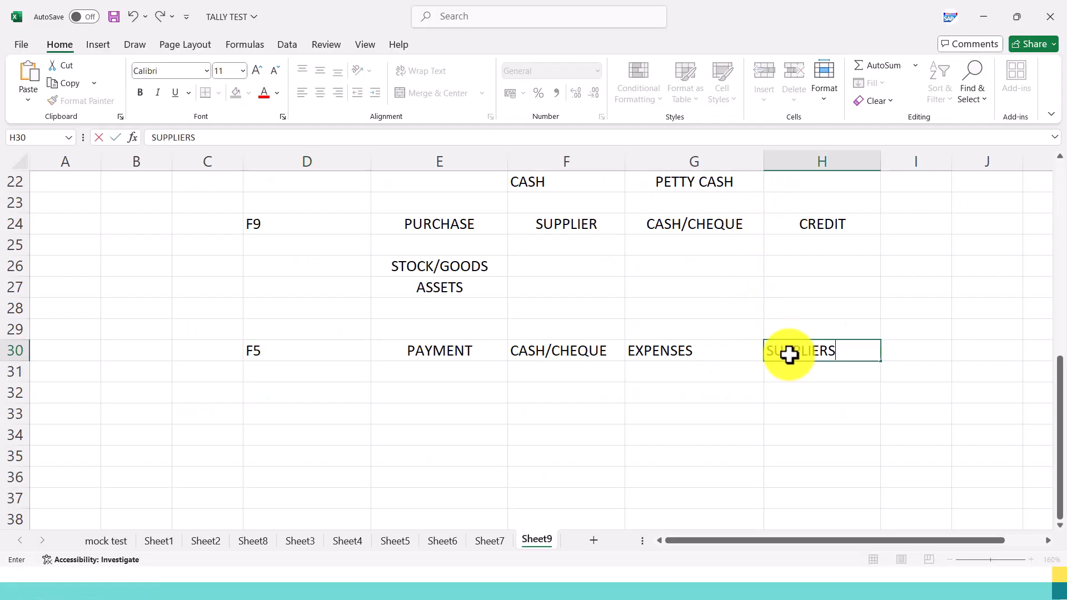
pyautogui.press('Return')
pyautogui.click(796, 353)
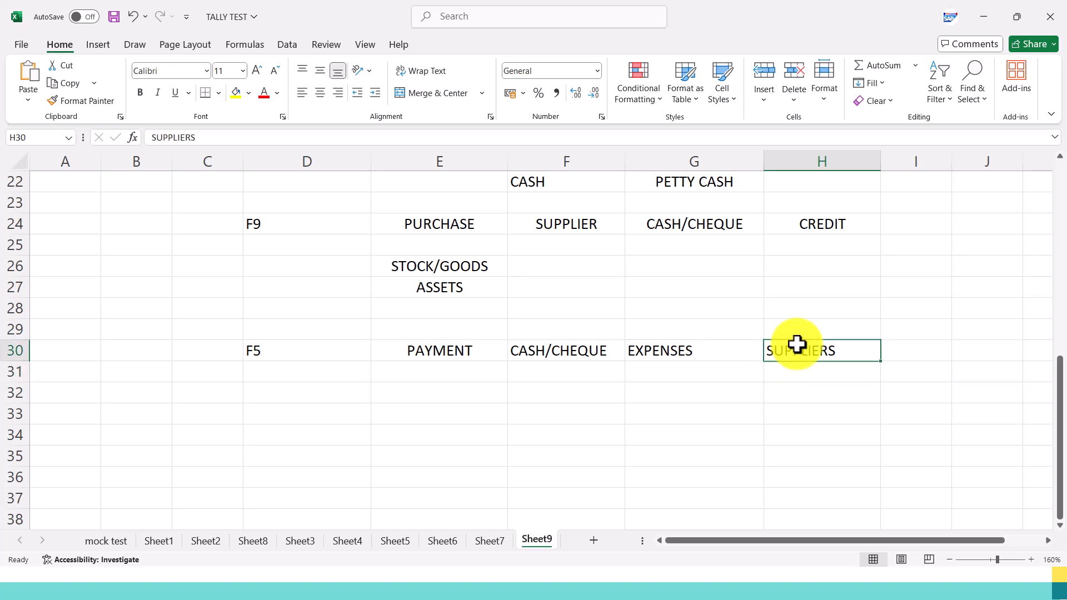
# Centre the CASH/CHEQUE, EXPENSES and SUPPLIERS entries of the F5 row and save the workbook.
pyautogui.moveTo(569, 334); pyautogui.dragTo(800, 356)
pyautogui.moveTo(484, 331); pyautogui.dragTo(817, 371)
pyautogui.click(321, 95)
pyautogui.click(321, 95)
pyautogui.click(397, 392)
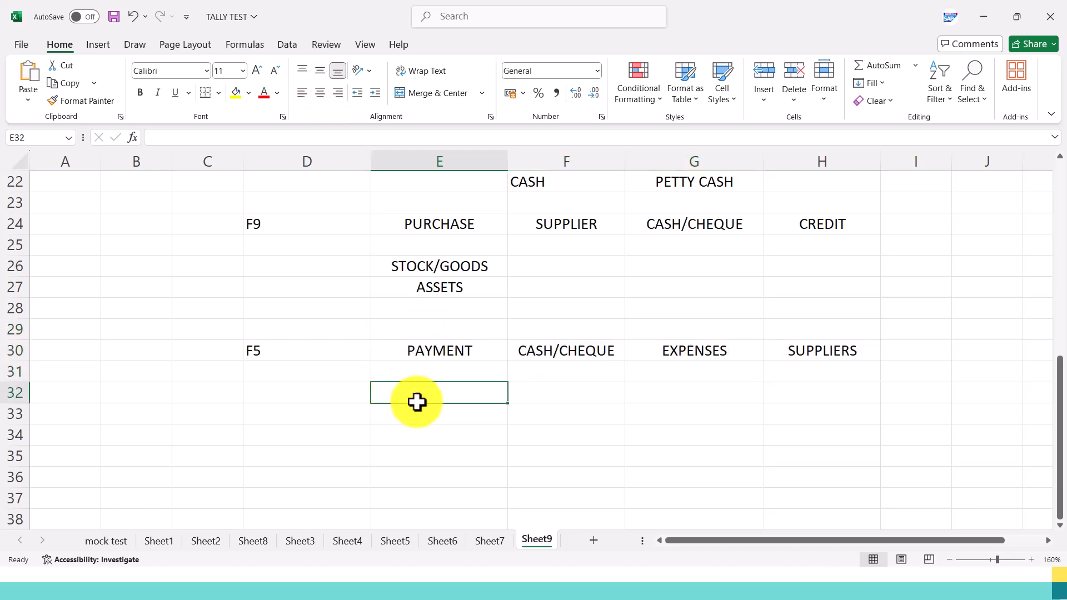
pyautogui.click(650, 358)
pyautogui.hotkey('ctrl', 's')
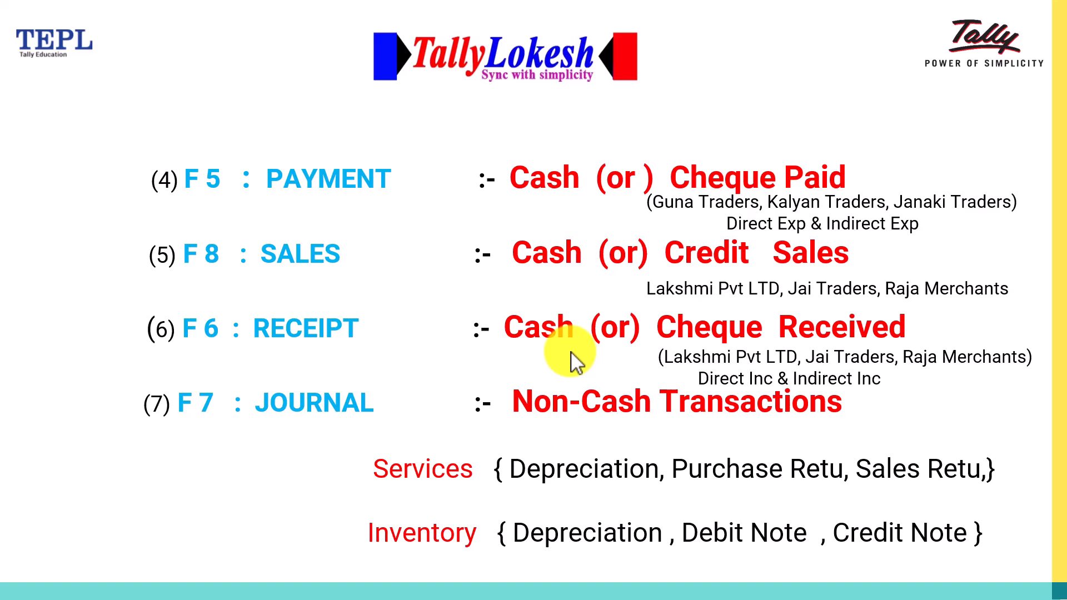
# Return to the Excel sheet and enter the headings DIRECT EXP in E32 and INDIRECT EXP in F32.
pyautogui.hotkey('alt', 'Tab')
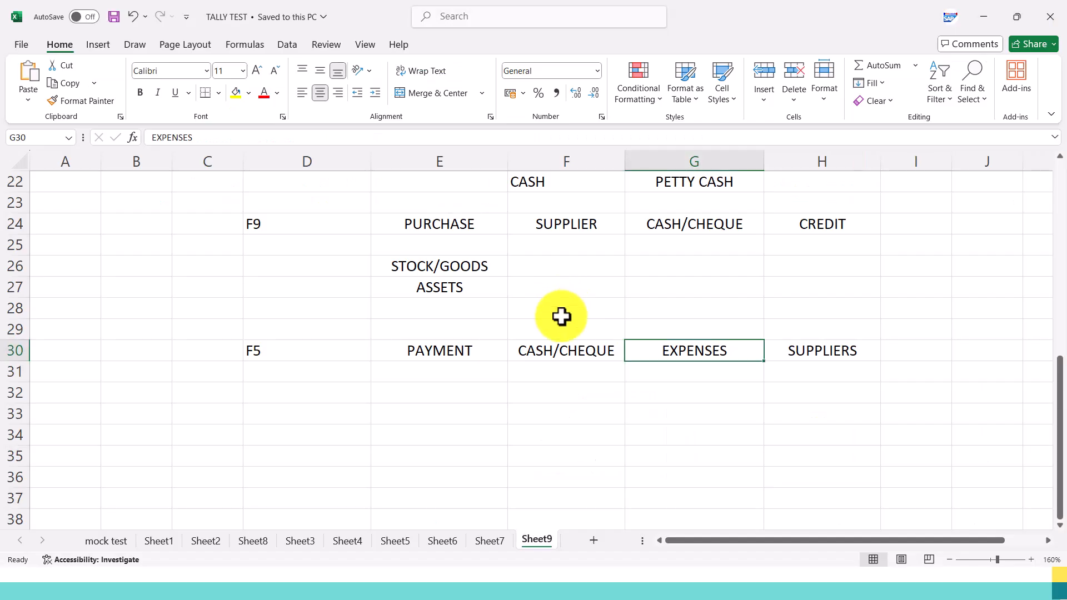
pyautogui.click(424, 396)
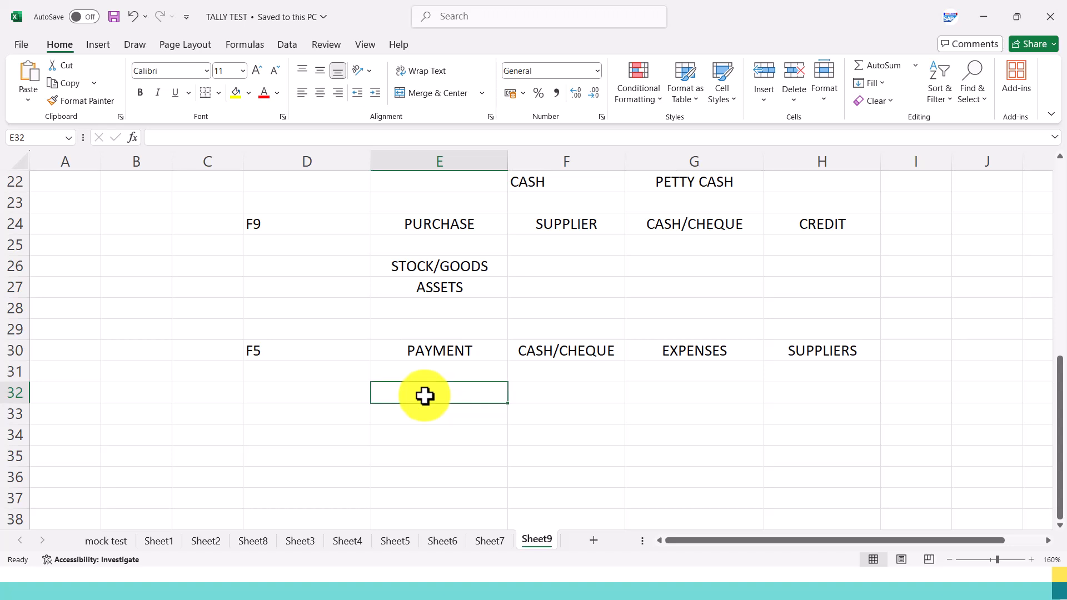
pyautogui.write('DIRECT EXP')
pyautogui.press('Tab')
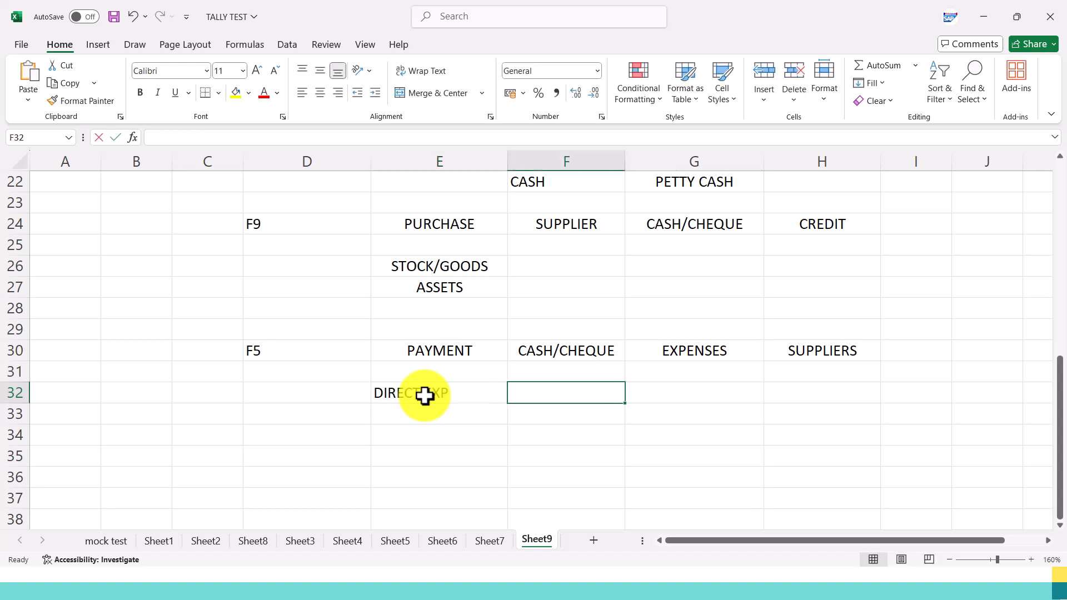
pyautogui.write('INID')
pyautogui.press('BackSpace')
pyautogui.press('BackSpace')
pyautogui.write('DI')
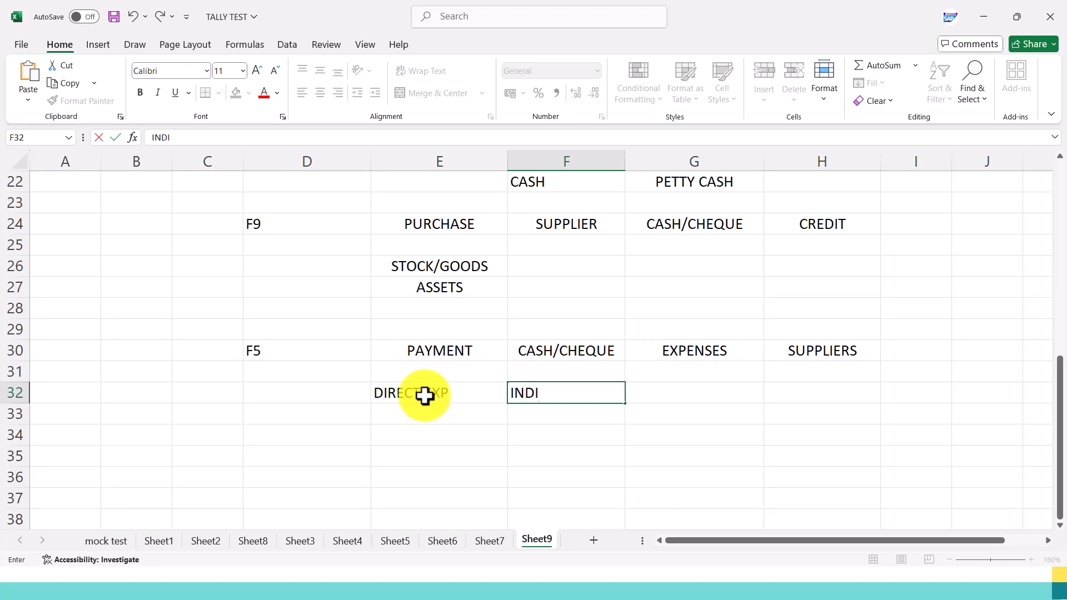
pyautogui.write('REC ET EXP')
pyautogui.press('Return')
# List WAGES, FACTORY RENT and POWER & FUEL in E33:E35 under DIRECT EXP.
pyautogui.press('Left')
pyautogui.write('WAGES')
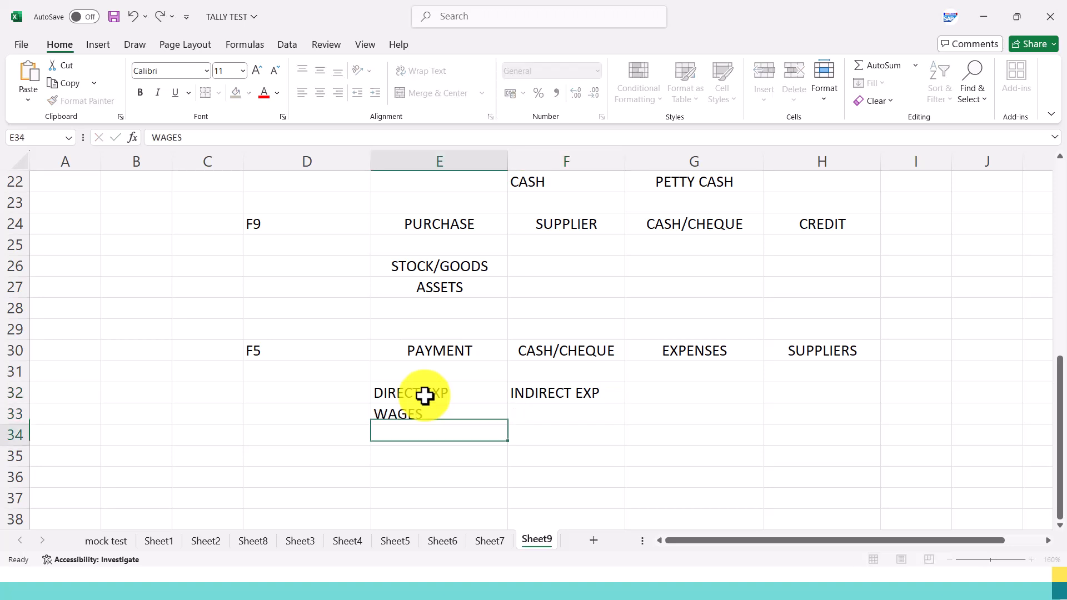
pyautogui.press('Return')
pyautogui.write('FAC')
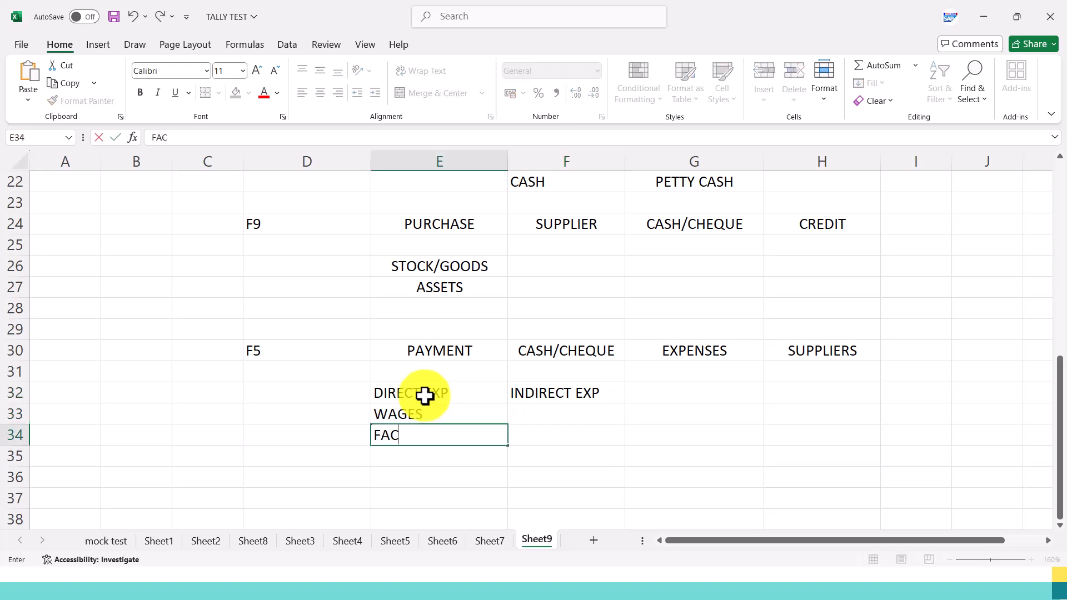
pyautogui.write('TORY RENT')
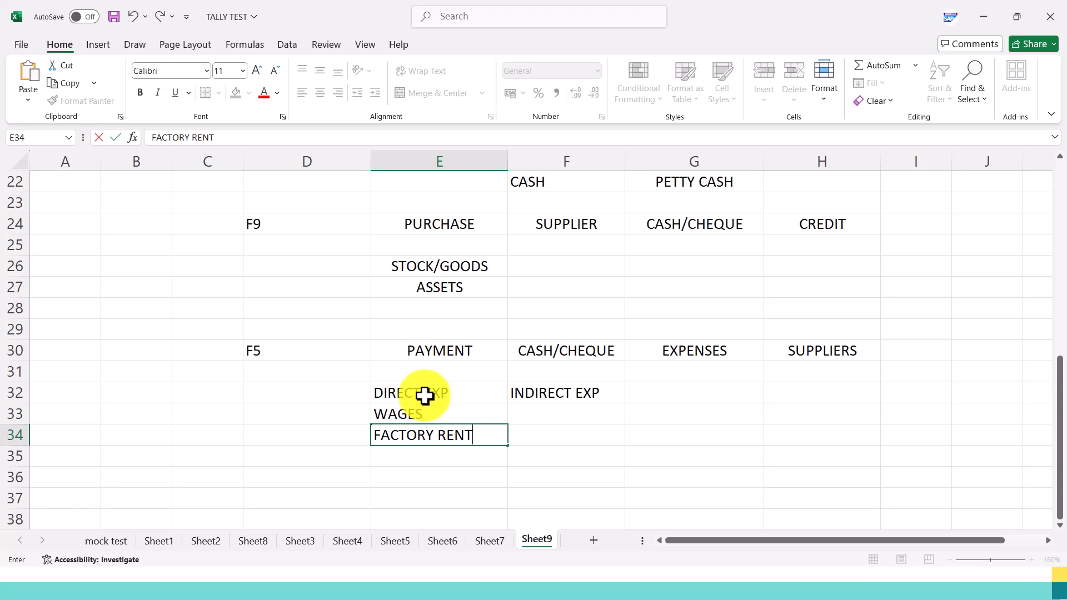
pyautogui.press('Return')
pyautogui.write('POWE')
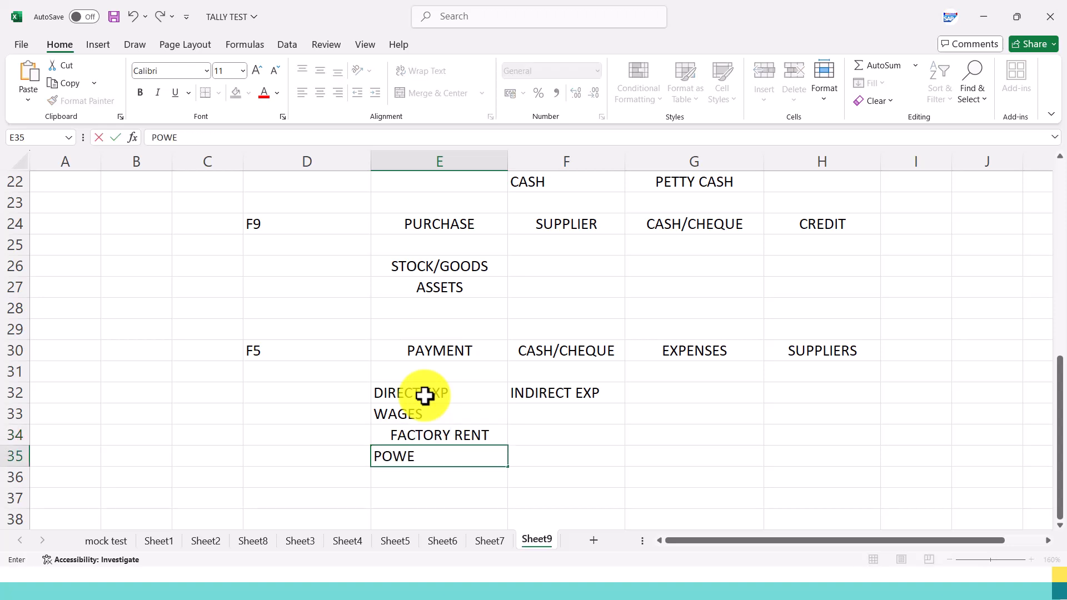
pyautogui.write('R & FUEL')
pyautogui.press('Return')
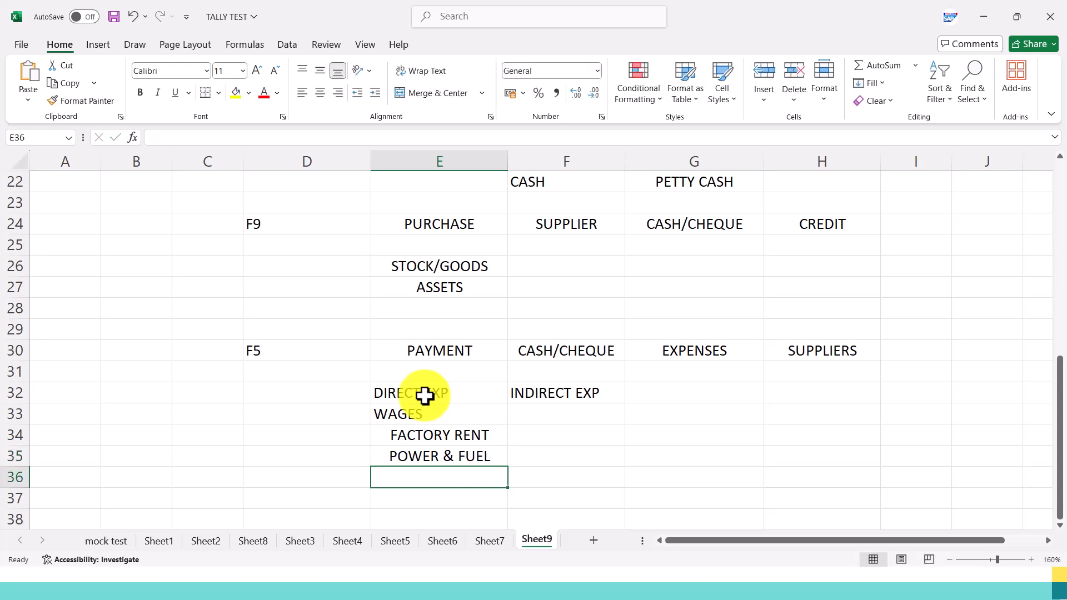
# Add CARRIAGE INWARDS in E36 of the direct expenses list.
pyautogui.write('FA')
pyautogui.press('BackSpace')
pyautogui.press('BackSpace')
pyautogui.press('BackSpace')
pyautogui.write('CAR')
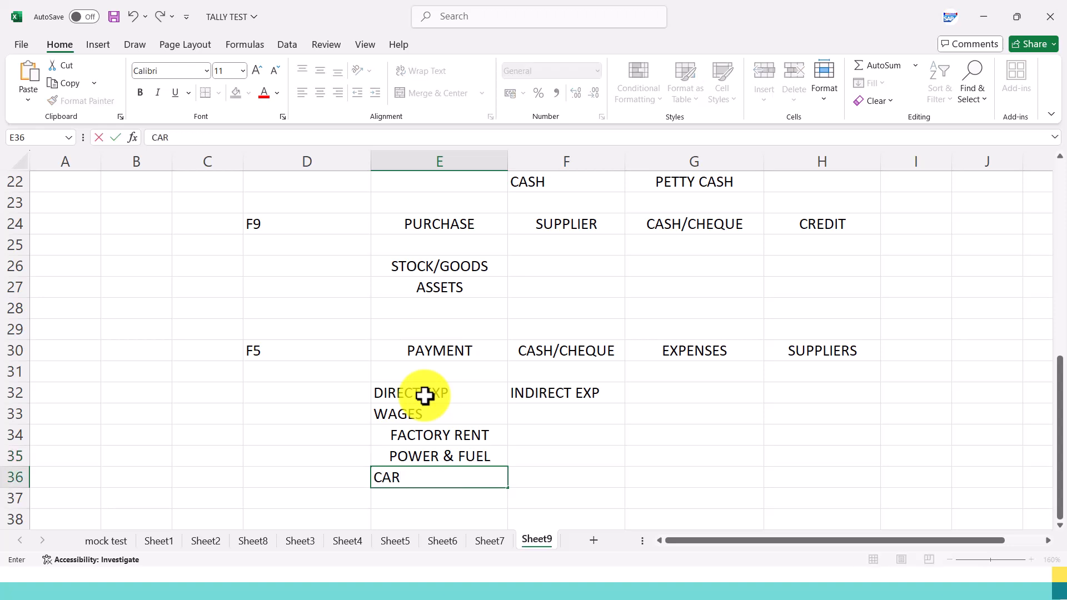
pyautogui.write('RIAGE INWARDS')
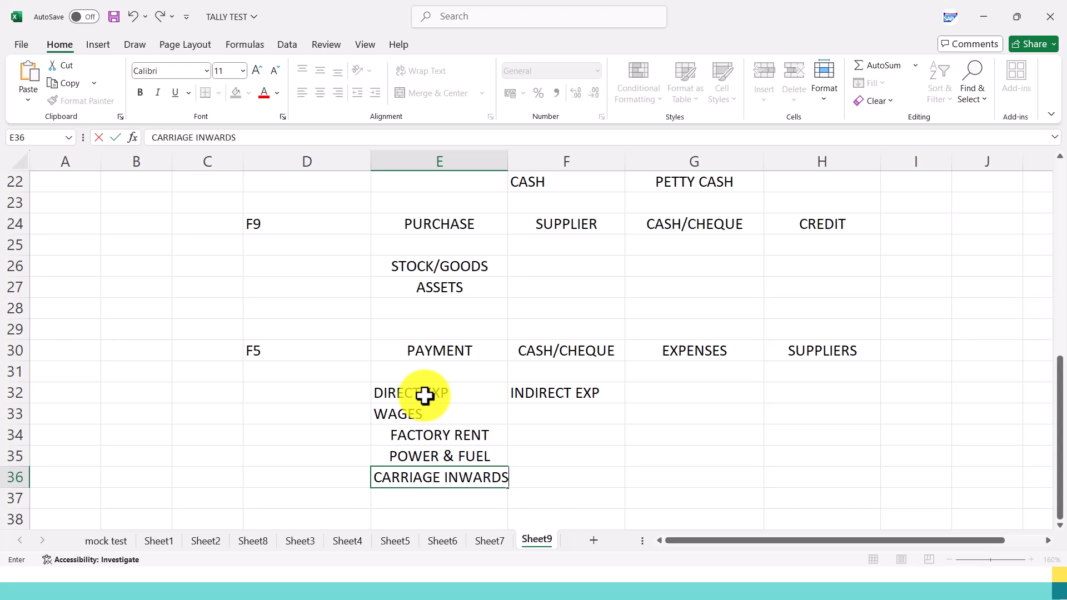
pyautogui.press('Tab')
pyautogui.press('Return')
# Add GODOWN RENT in E37 and GAS CHARGES in E38 of the direct expenses list.
pyautogui.write('GODON')
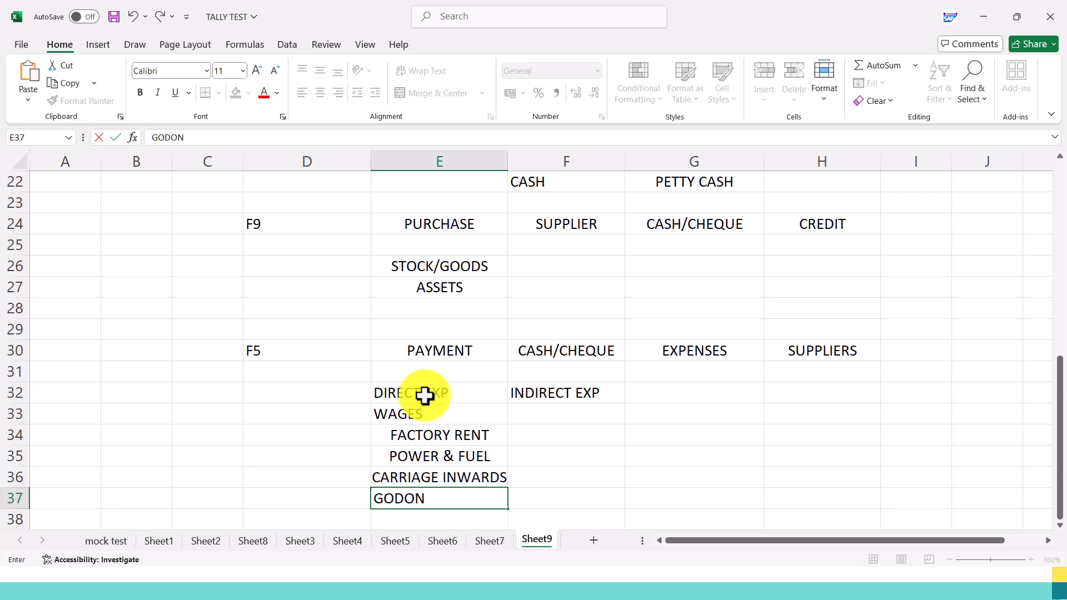
pyautogui.press('BackSpace')
pyautogui.write('WN RENT')
pyautogui.press('Return')
pyautogui.scroll(-1, 425, 395)
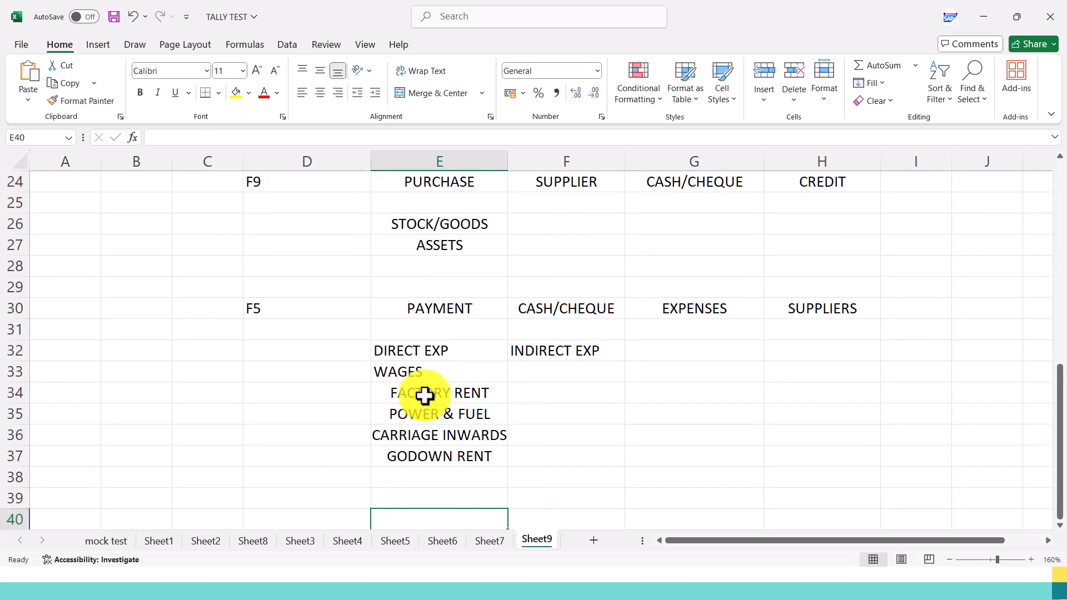
pyautogui.write('CAG')
pyautogui.press('BackSpace')
pyautogui.press('BackSpace')
pyautogui.press('BackSpace')
pyautogui.write('GAS')
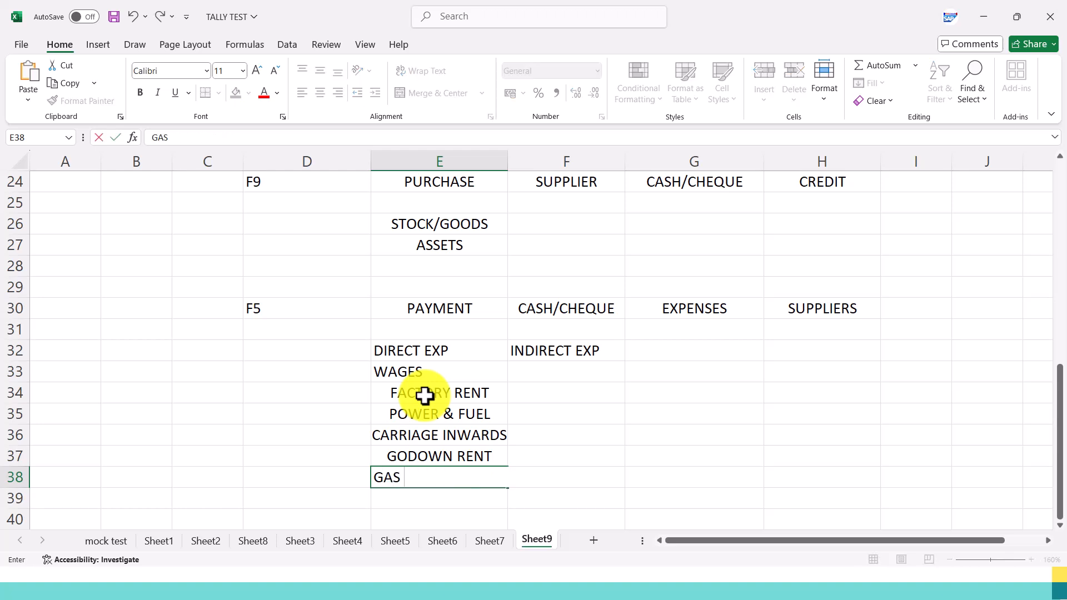
pyautogui.write(' CHARGES')
pyautogui.press('Tab')
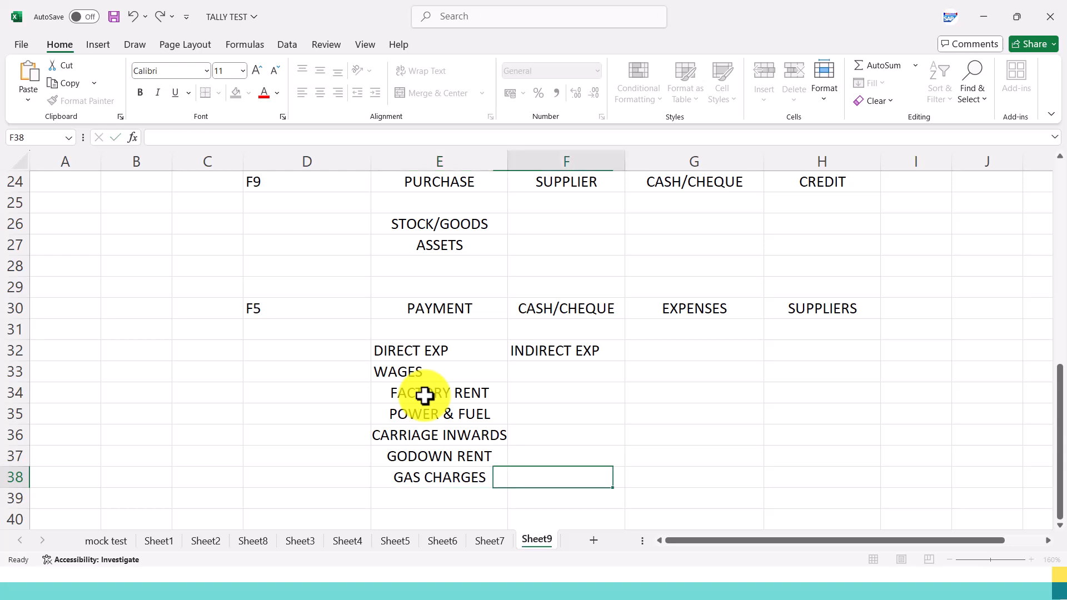
# Enter SALARIES in F33 and RENT in F34 under INDIRECT EXP.
pyautogui.press('Up')
pyautogui.press('Up')
pyautogui.press('Up')
pyautogui.press('Up')
pyautogui.press('Up')
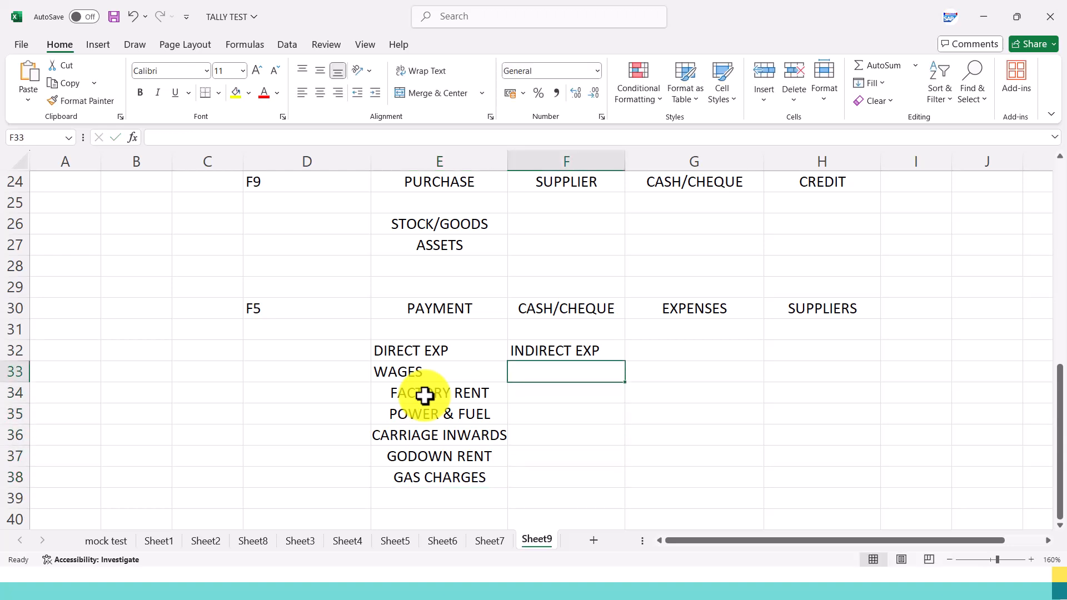
pyautogui.write('SALA')
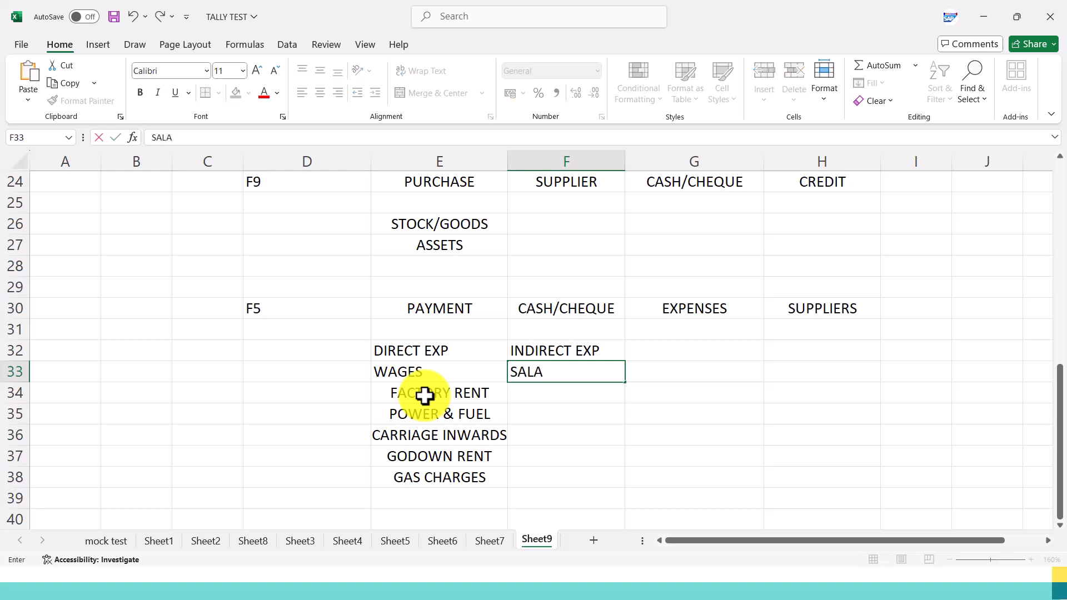
pyautogui.write('RIES')
pyautogui.press('Return')
pyautogui.write('RENT')
pyautogui.press('Return')
# Add TELE BILL in F35 and ELECTRICITY BILL in F36 of the indirect expenses list.
pyautogui.write('TEL')
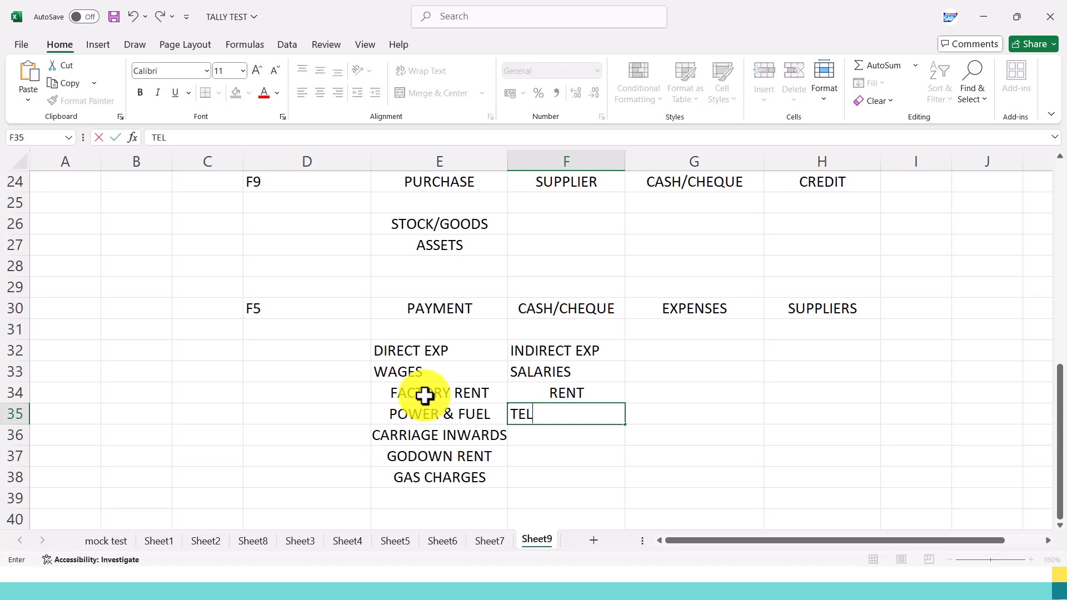
pyautogui.write('E BL')
pyautogui.write('I')
pyautogui.press('BackSpace')
pyautogui.press('BackSpace')
pyautogui.write('ILL')
pyautogui.press('Return')
pyautogui.write('ELECT')
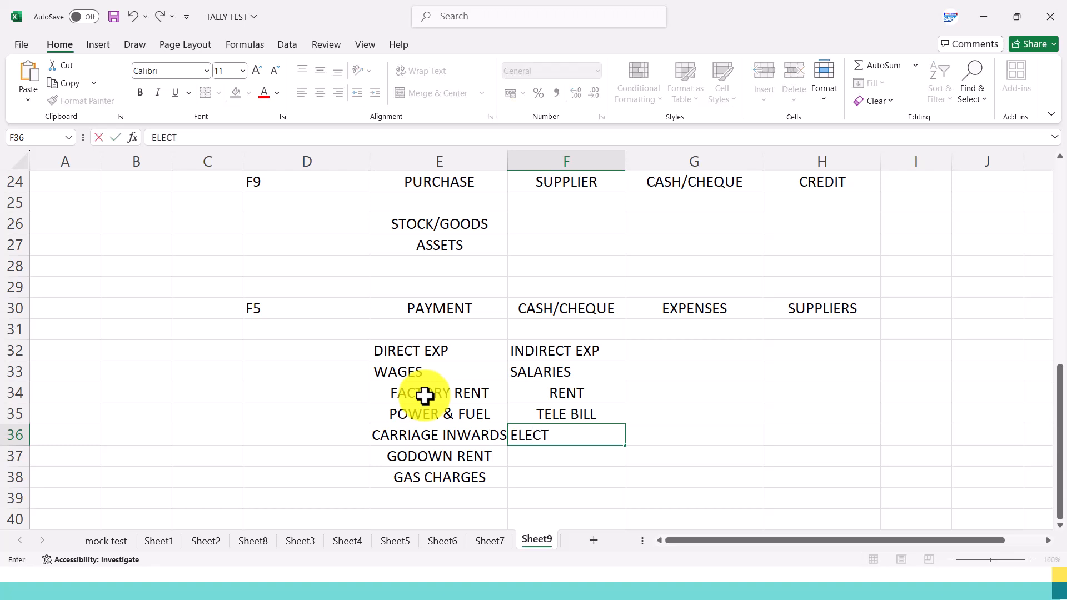
pyautogui.write('RICITY BILL')
pyautogui.press('Return')
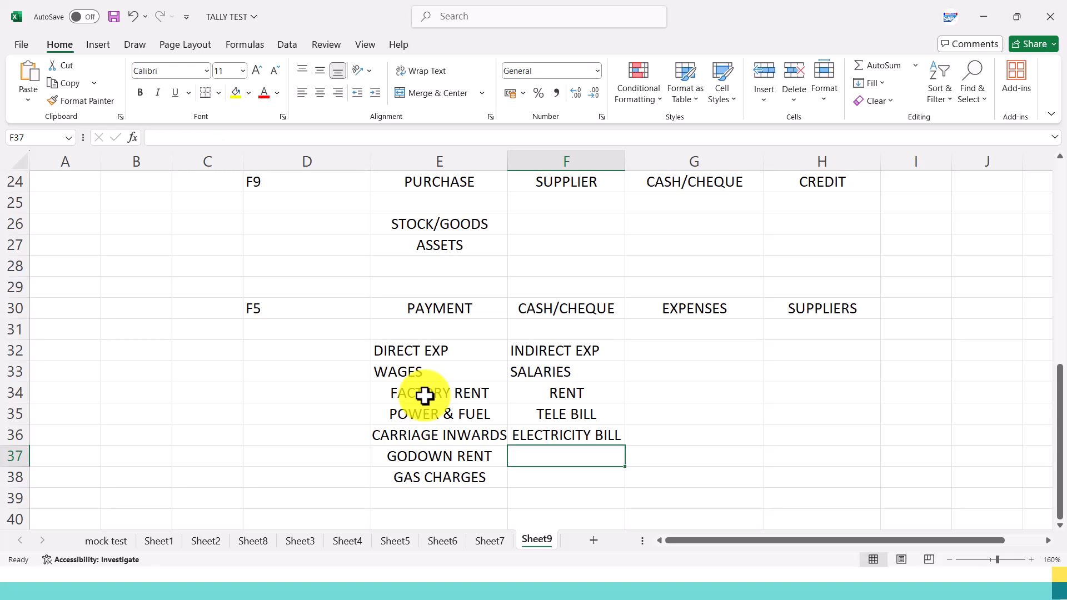
# Add POSTAGE in F37 and STATIONERY in F38 of the indirect expenses list.
pyautogui.write('POSTAGE')
pyautogui.press('Return')
pyautogui.write('STA')
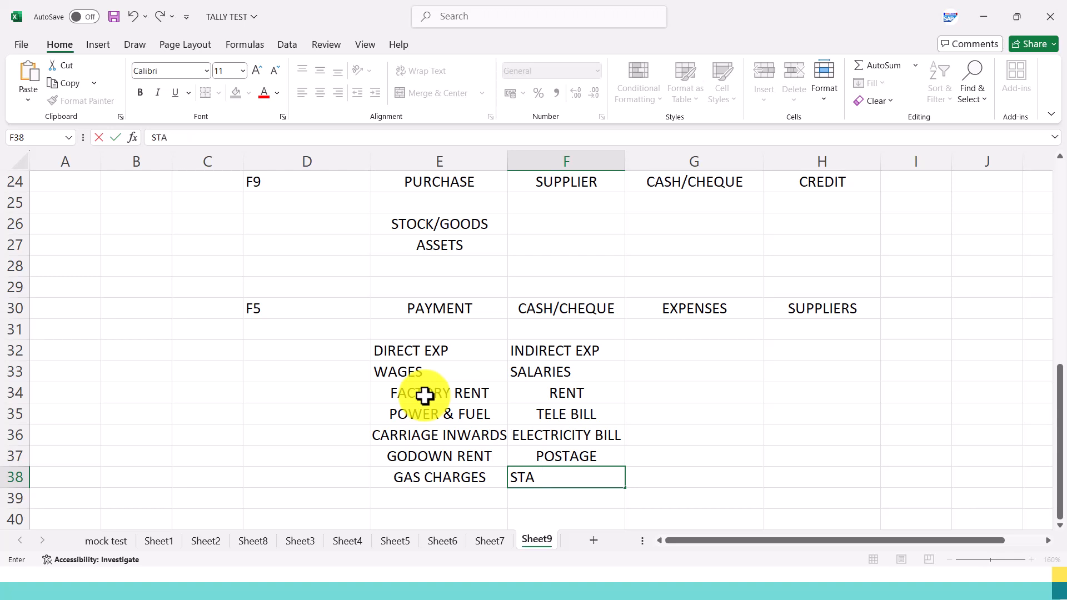
pyautogui.write('TIONERY')
pyautogui.press('Return')
pyautogui.moveTo(421, 354); pyautogui.dragTo(566, 486)
pyautogui.moveTo(285, 303); pyautogui.dragTo(309, 430)
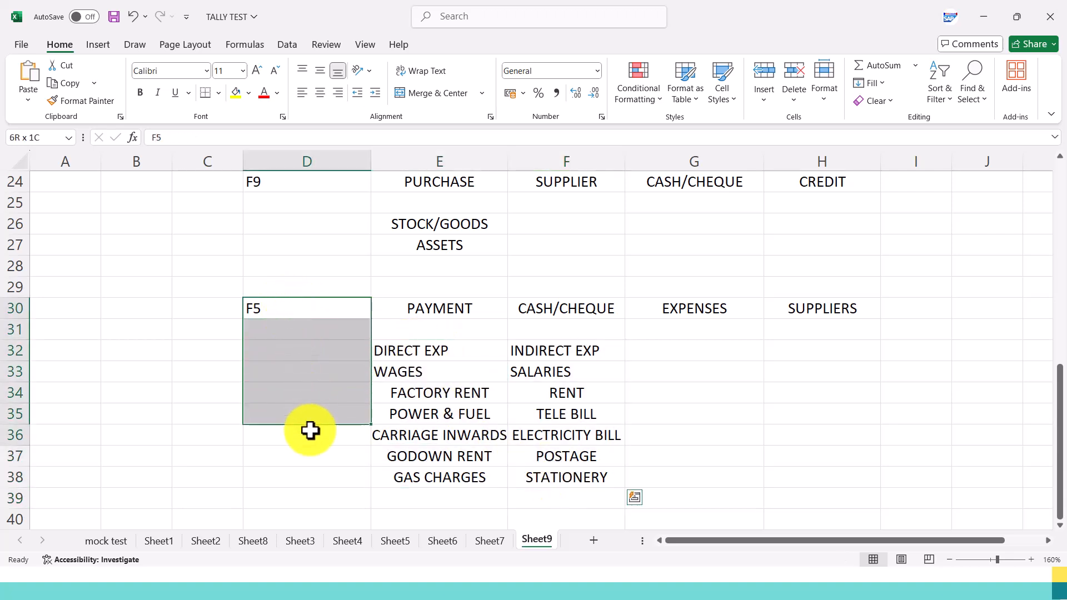
pyautogui.click(545, 374)
pyautogui.moveTo(472, 377); pyautogui.dragTo(583, 469)
# Enter F8 in D41 and SALES in E41 below the expense lists.
pyautogui.scroll(-2, 409, 362)
pyautogui.click(284, 408)
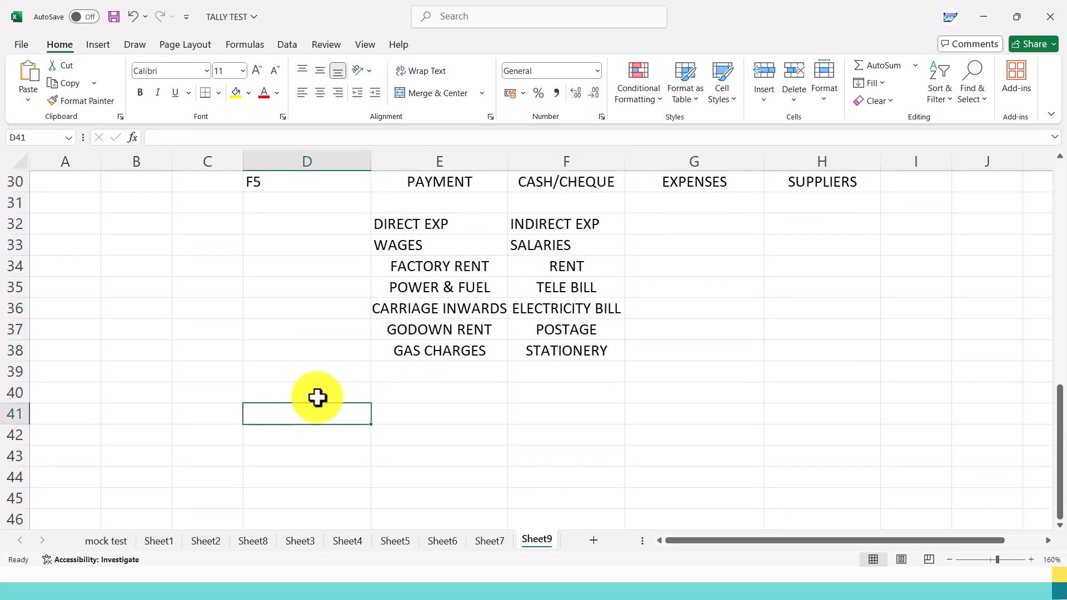
pyautogui.write('F8')
pyautogui.press('Tab')
pyautogui.write('SALES')
pyautogui.press('Return')
# Check the F8 Sales line in the slideshow and enter CUSTOMERS in F41 of the Excel sheet.
pyautogui.hotkey('alt', 'Tab')
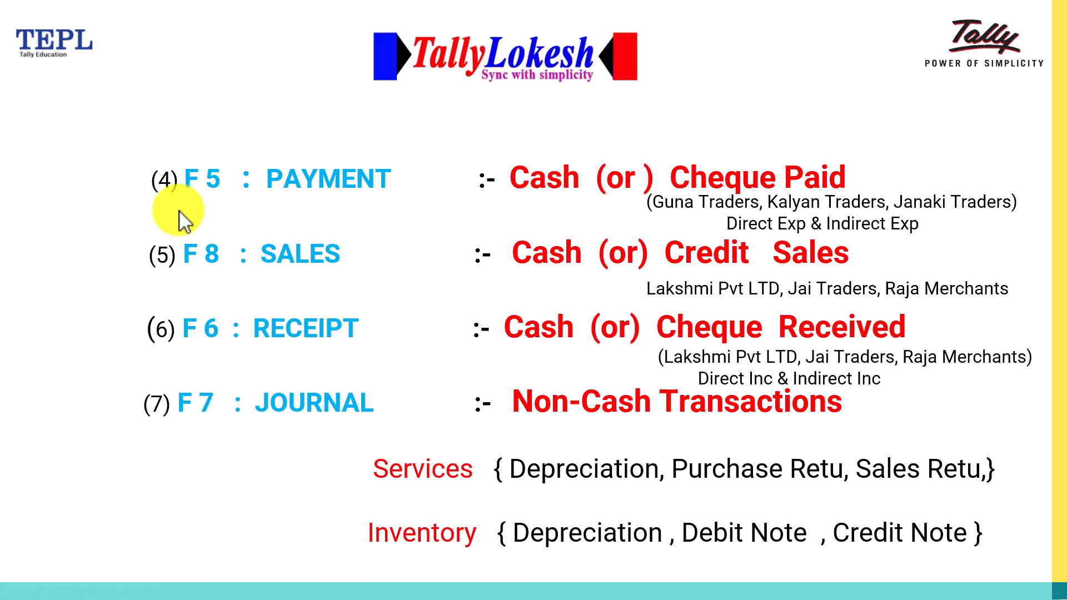
pyautogui.hotkey('alt', 'Tab')
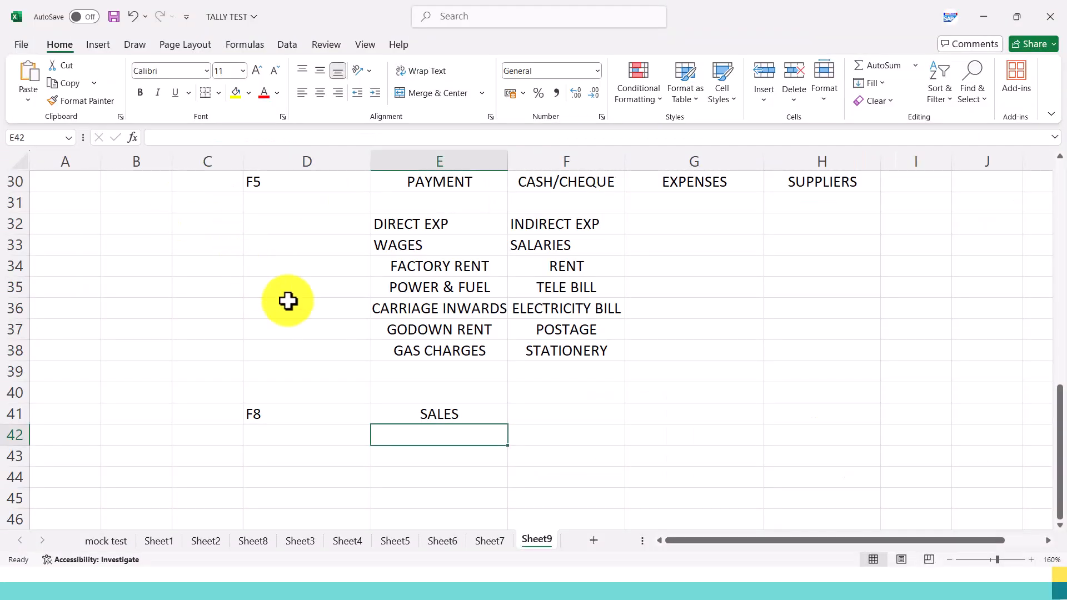
pyautogui.click(598, 417)
pyautogui.write('CUA')
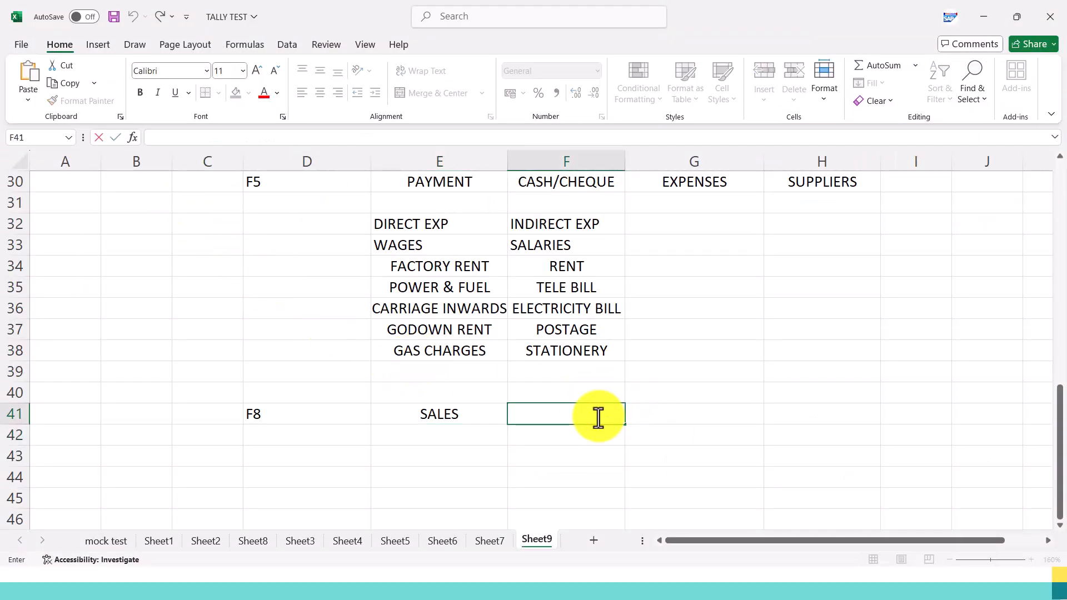
pyautogui.press('BackSpace')
pyautogui.write('STOMERS')
pyautogui.press('Return')
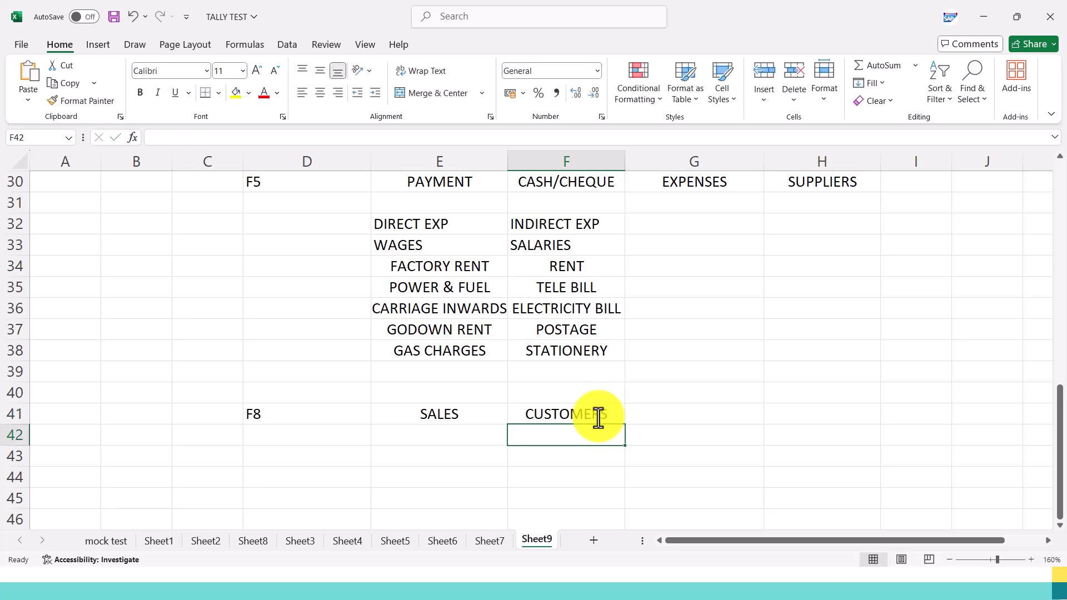
# Enter CASH/CHEQUE in G41 and CREDIT in H41 of the F8 SALES row.
pyautogui.press('Right')
pyautogui.press('Up')
pyautogui.write('CASH')
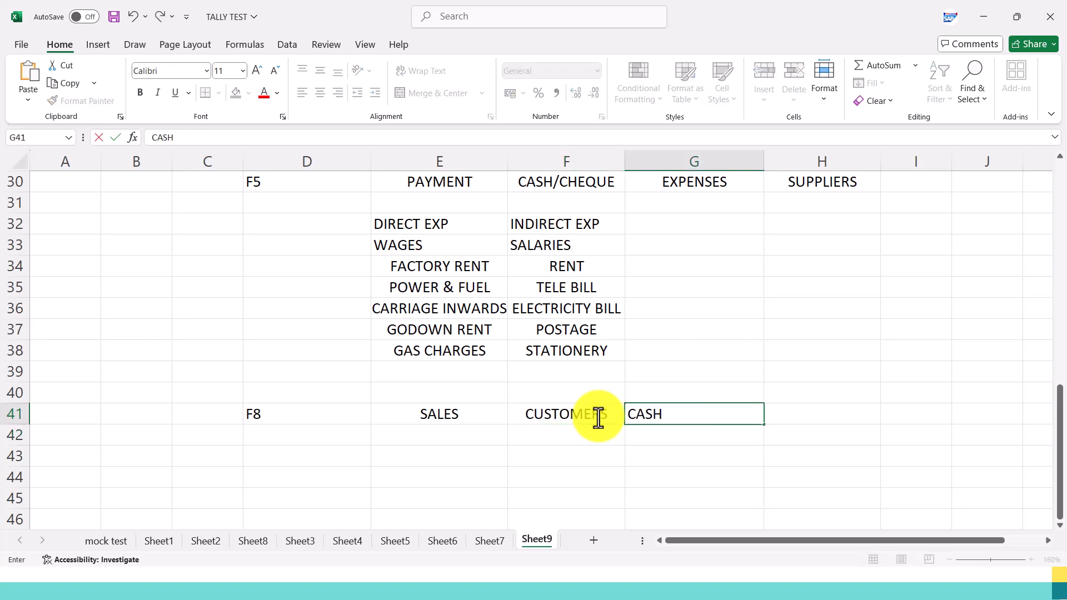
pyautogui.write('/CHEQUE')
pyautogui.press('Tab')
pyautogui.write('CREDIT')
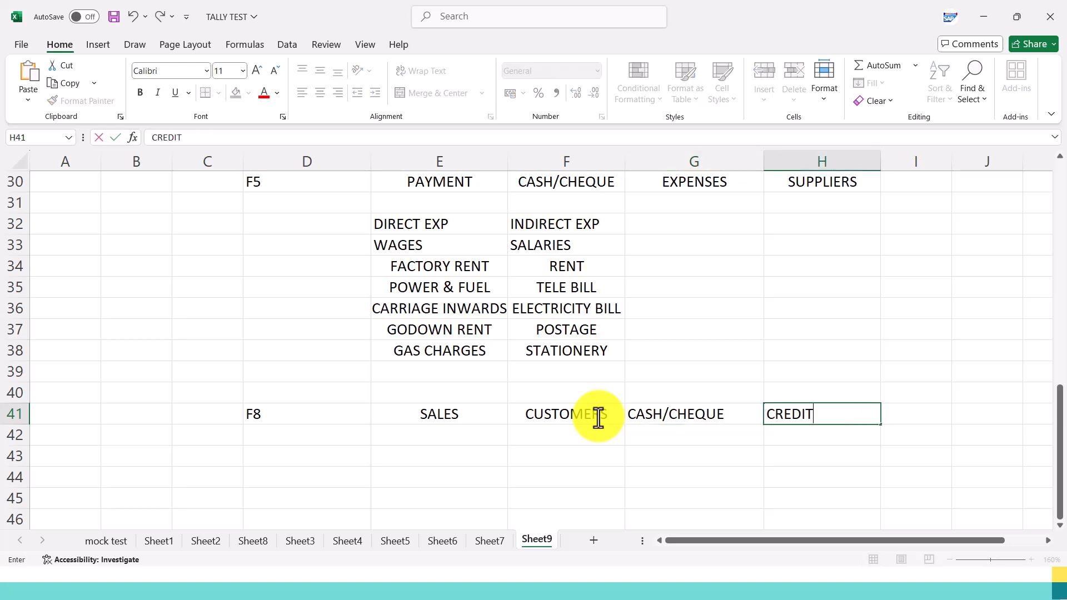
pyautogui.press('Return')
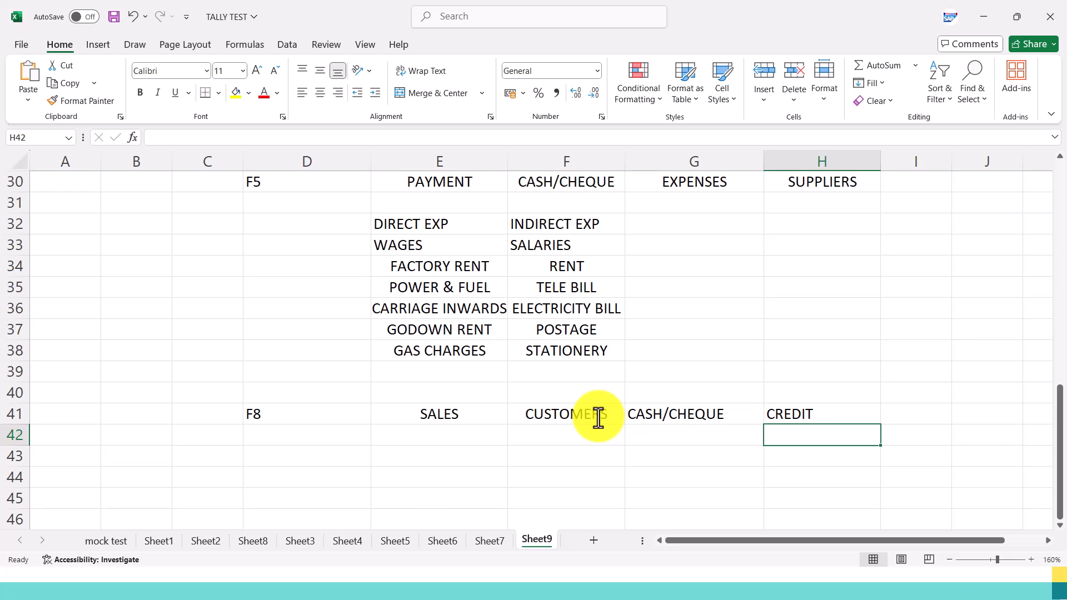
# Enter STOCK/GOODS in E43 and ASSETS in E44 under the F8 SALES row.
pyautogui.click(443, 455)
pyautogui.write('TOC')
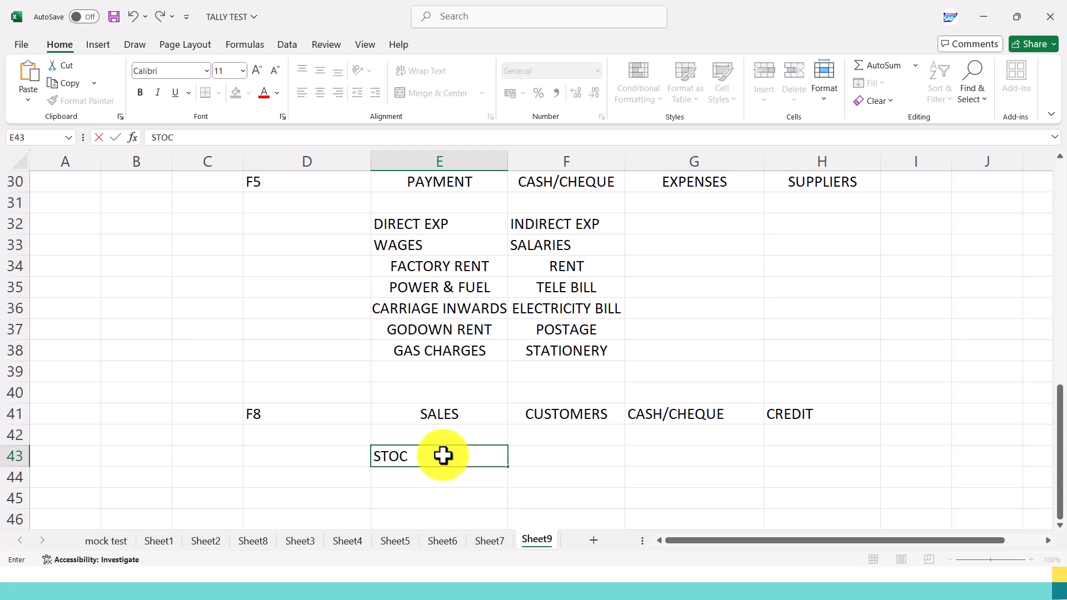
pyautogui.write('K/GOODS')
pyautogui.press('Return')
pyautogui.press('Return')
pyautogui.press('Up')
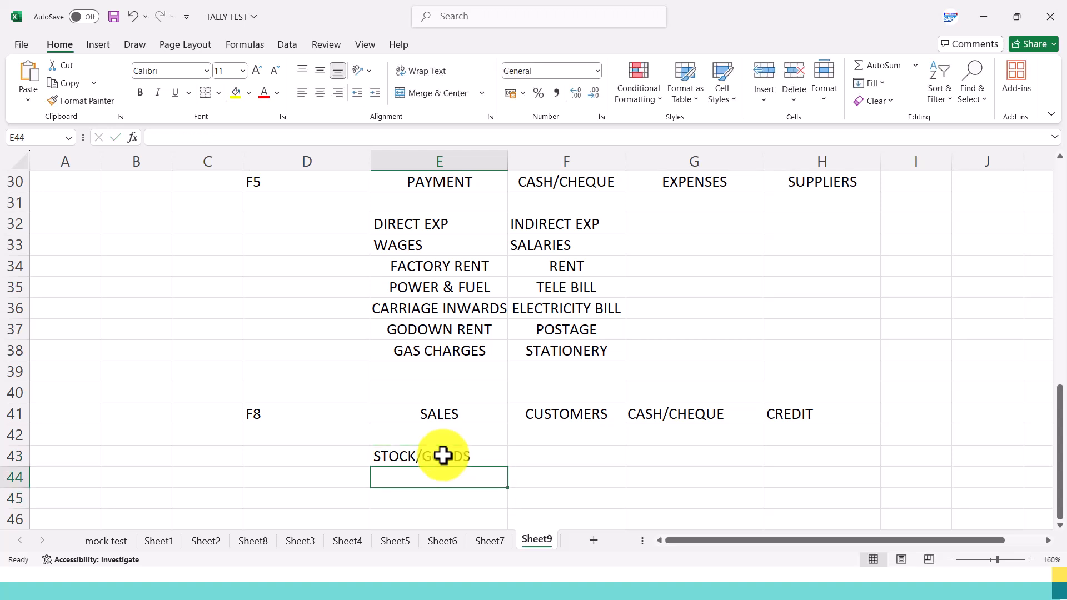
pyautogui.write('ASSETS')
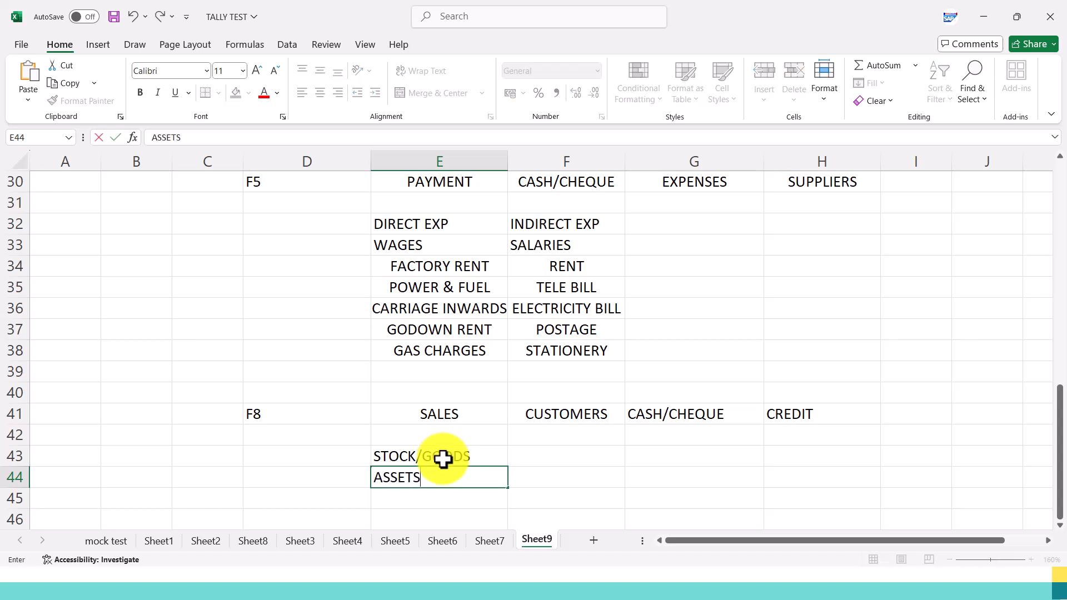
pyautogui.press('Tab')
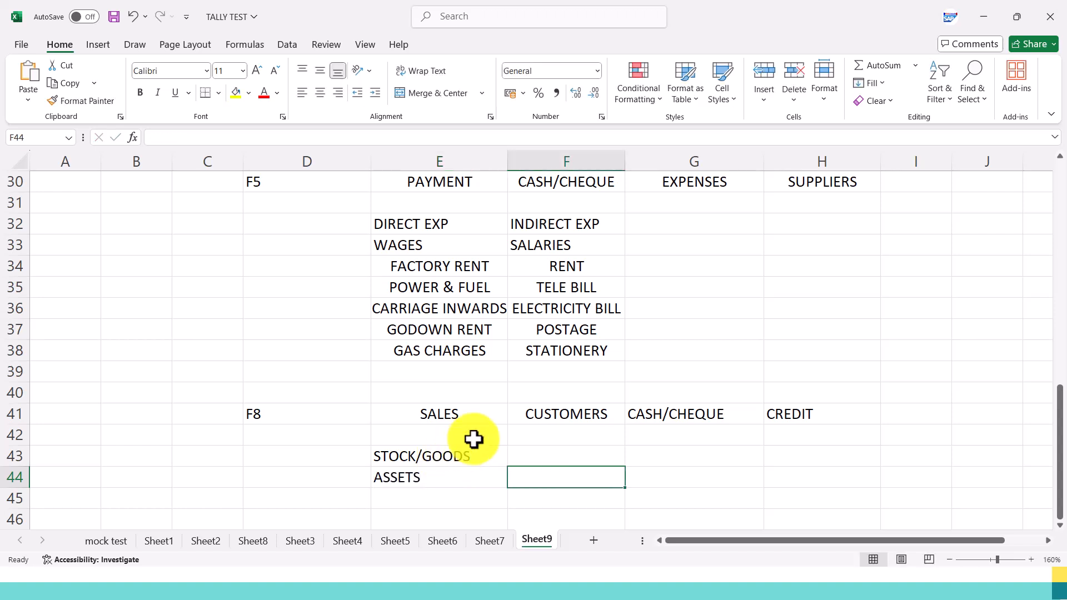
# Center the CASH/CHEQUE and CREDIT entries of the F8 SALES row in range G40:H42.
pyautogui.scroll(-1, 473, 439)
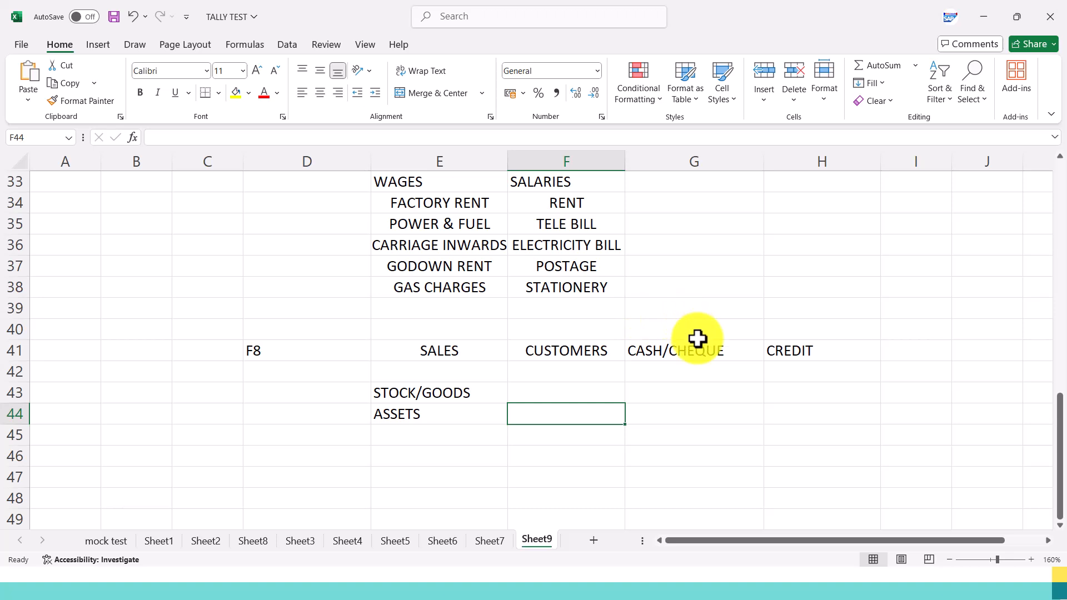
pyautogui.moveTo(648, 329); pyautogui.dragTo(822, 373)
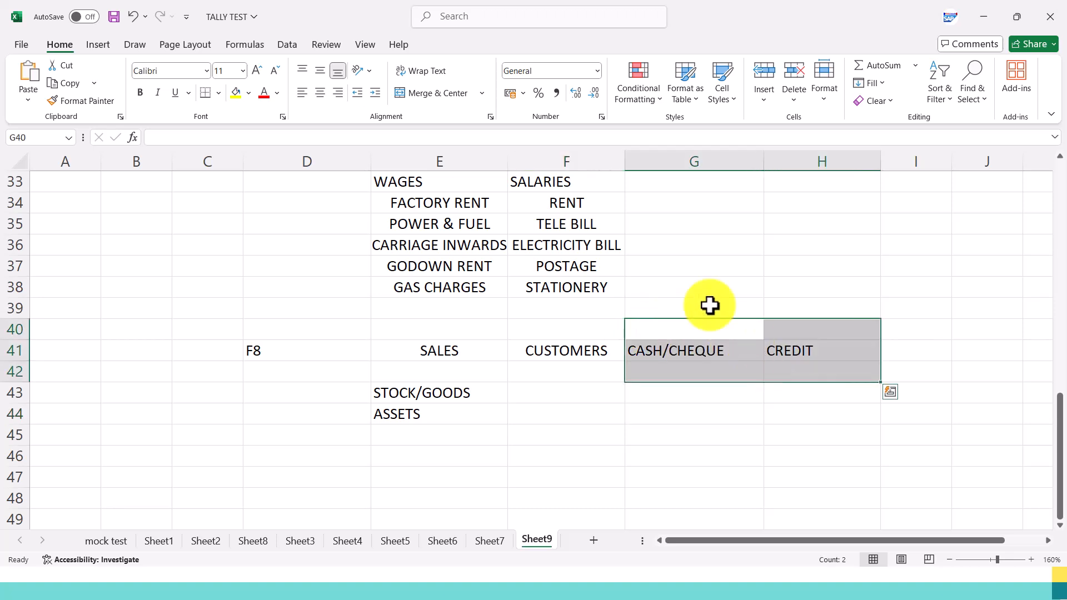
pyautogui.click(321, 95)
pyautogui.click(514, 433)
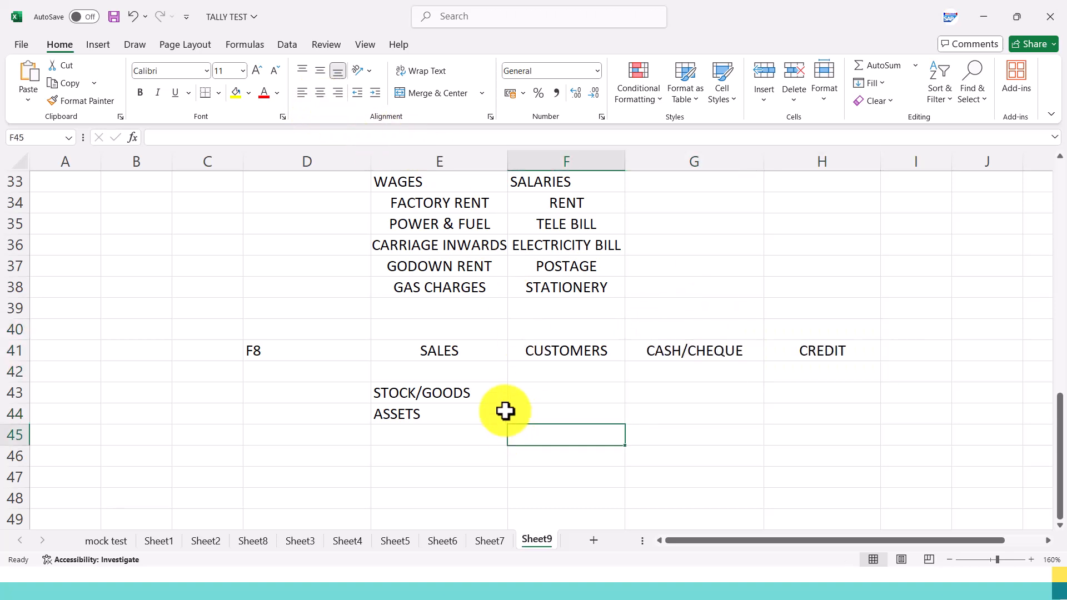
# Check the voucher key after F8 Sales in the slideshow and enter F6 in D47 of the Excel sheet.
pyautogui.doubleClick(305, 353)
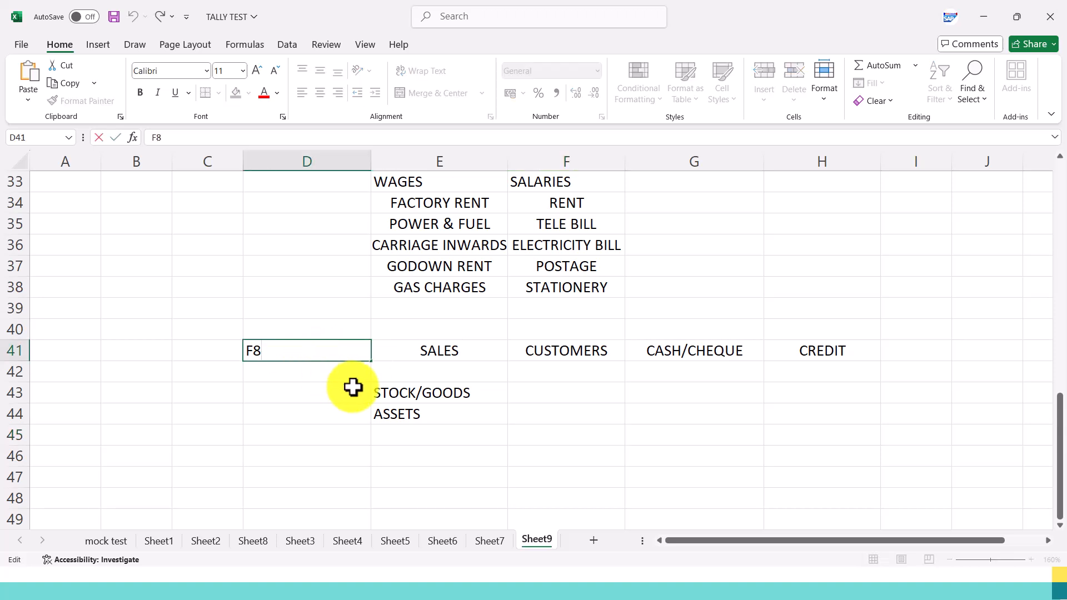
pyautogui.hotkey('alt', 'Tab')
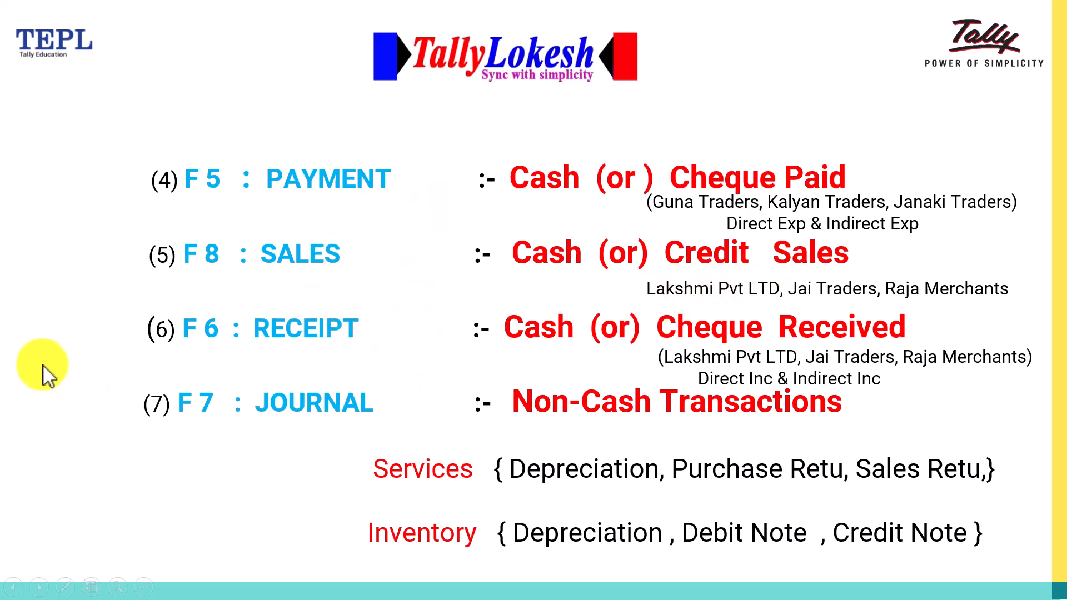
pyautogui.hotkey('alt', 'Tab')
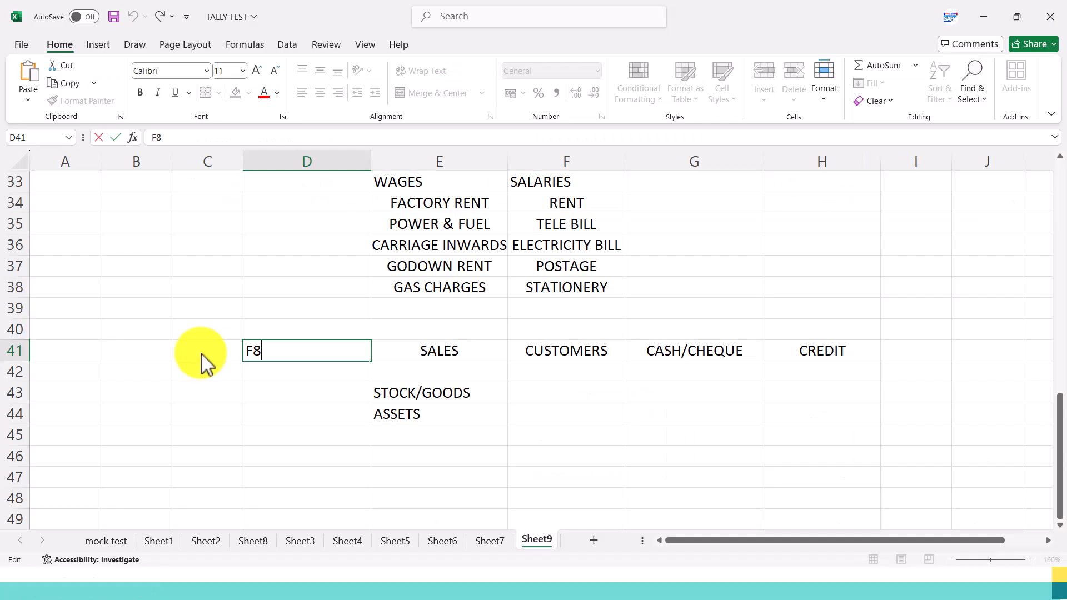
pyautogui.click(558, 360)
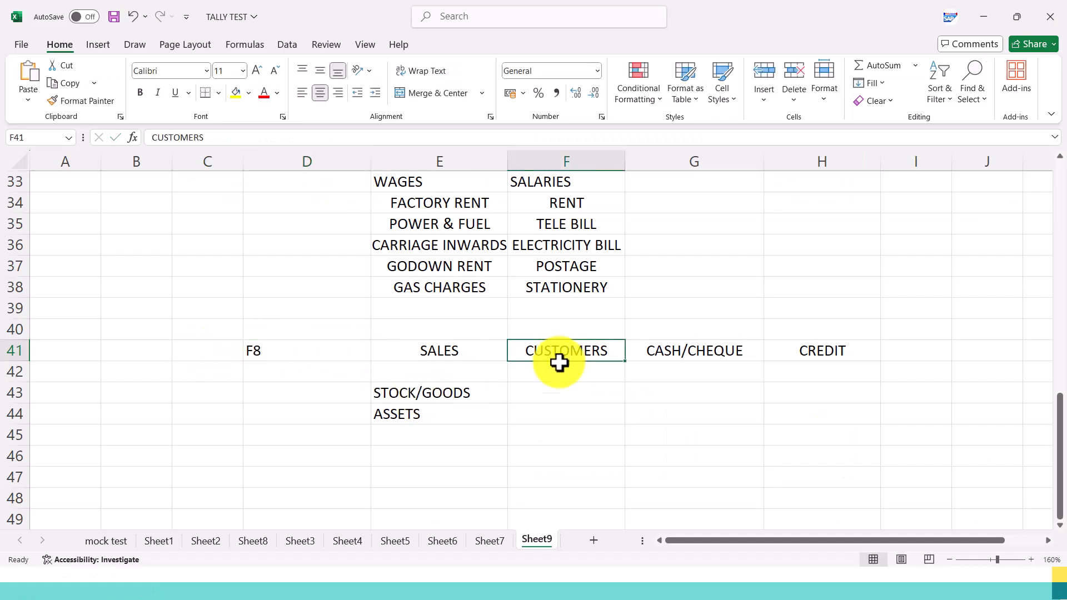
pyautogui.scroll(-2, 533, 378)
pyautogui.click(273, 354)
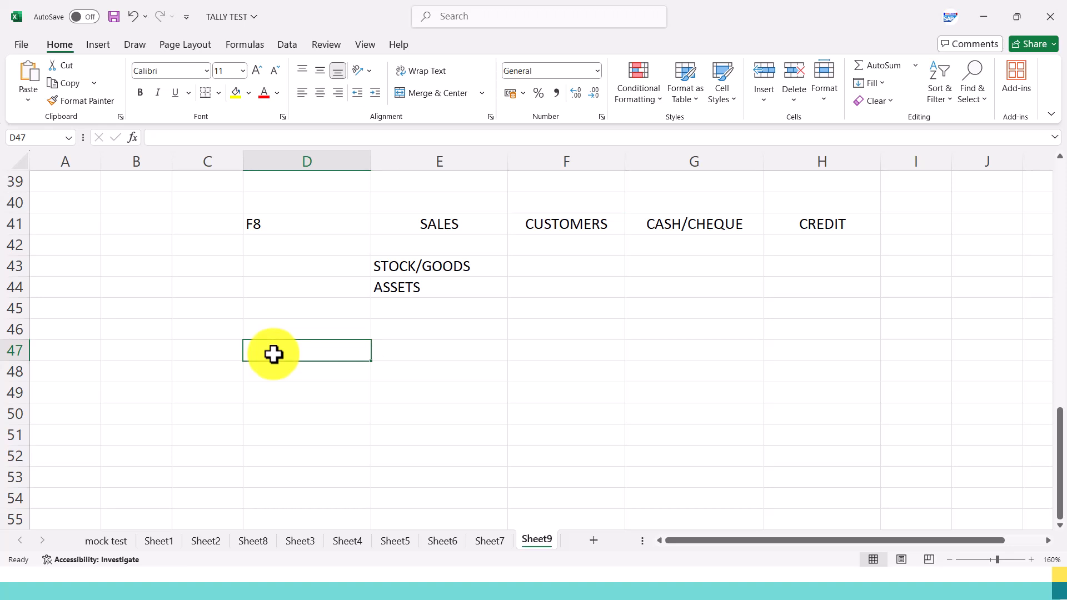
pyautogui.write('F6')
pyautogui.press('Tab')
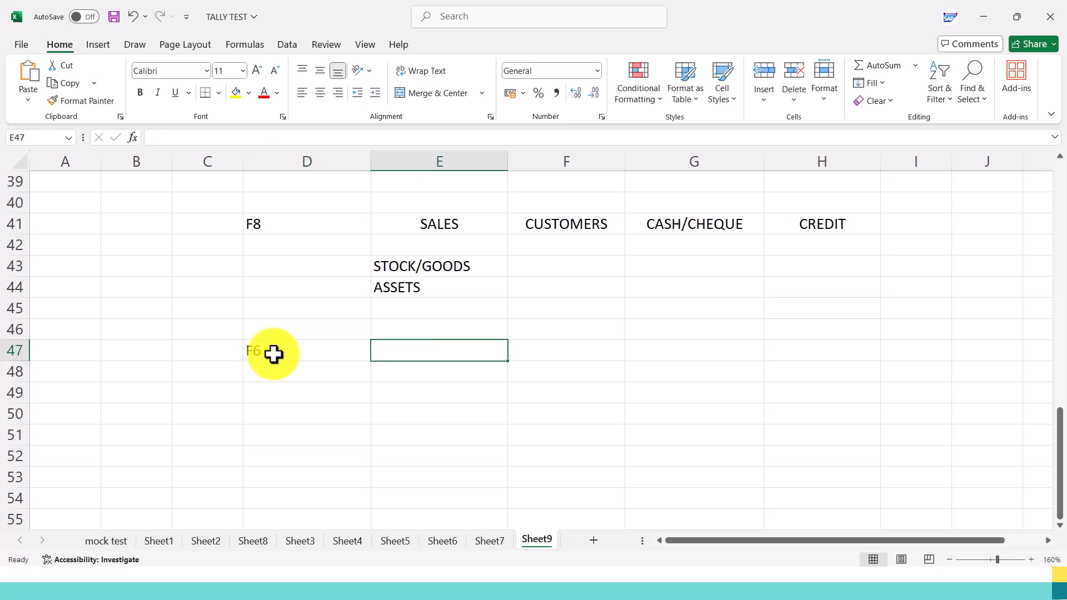
# Enter RECEIPT in E47 and CASH/CHEQUE in F47 of the F6 row.
pyautogui.write('RECEIPT')
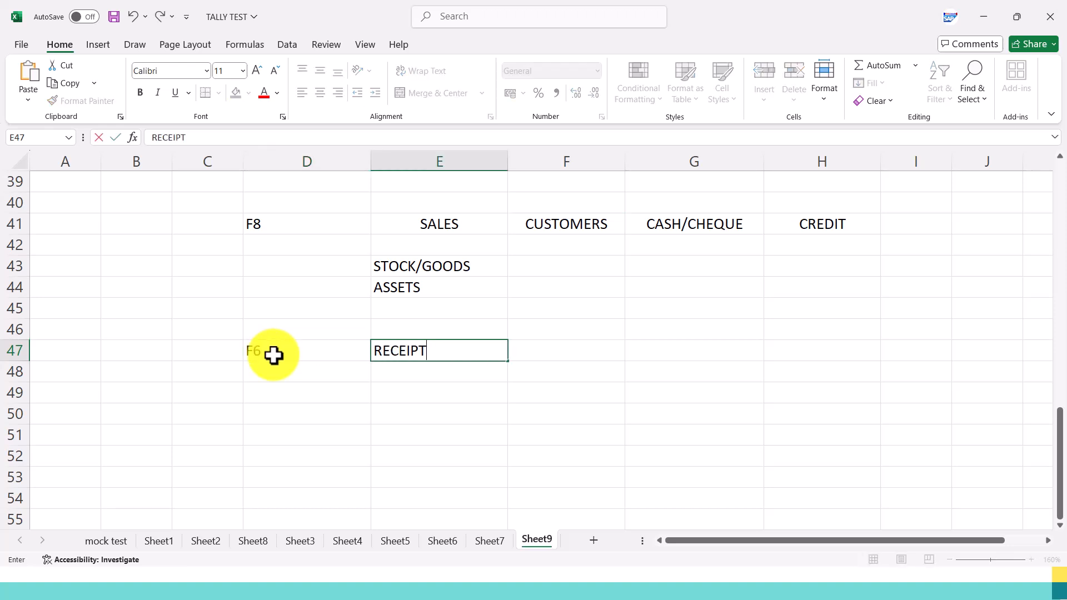
pyautogui.press('Tab')
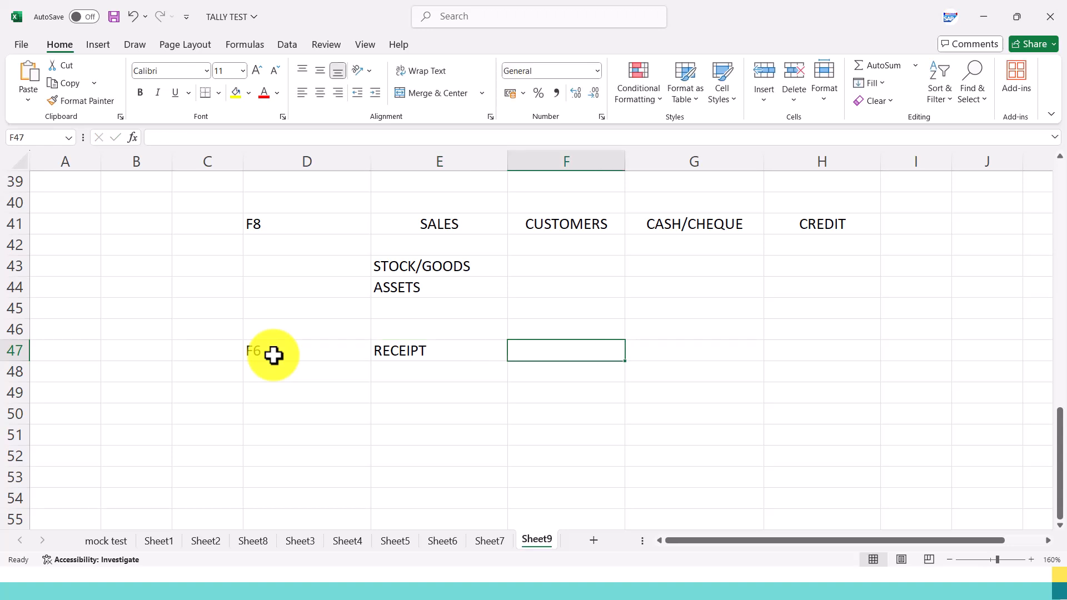
pyautogui.write('CASH/CHE')
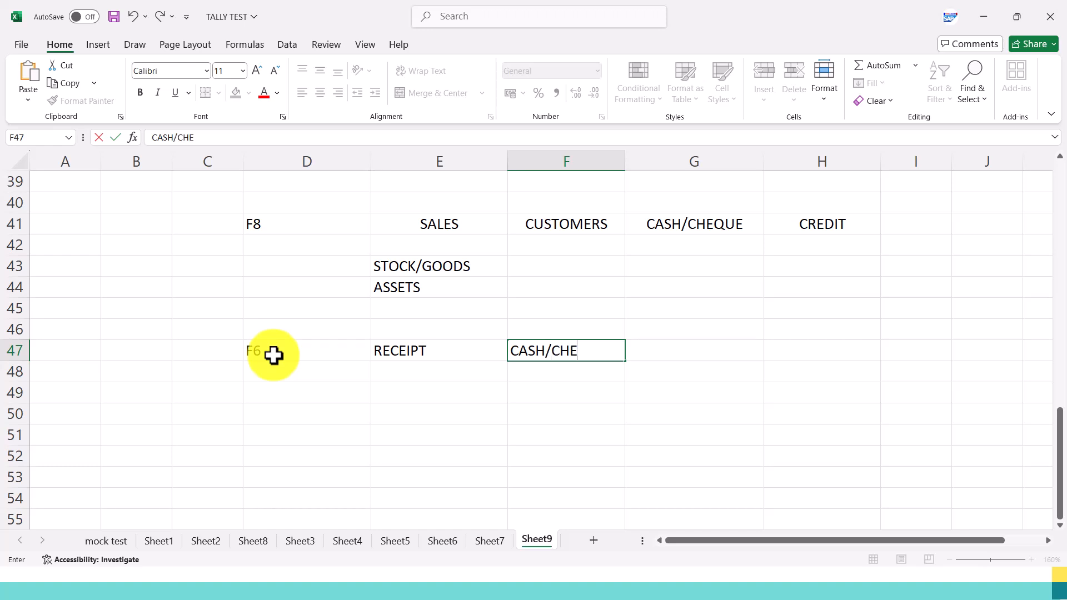
pyautogui.write('QUE')
pyautogui.press('Tab')
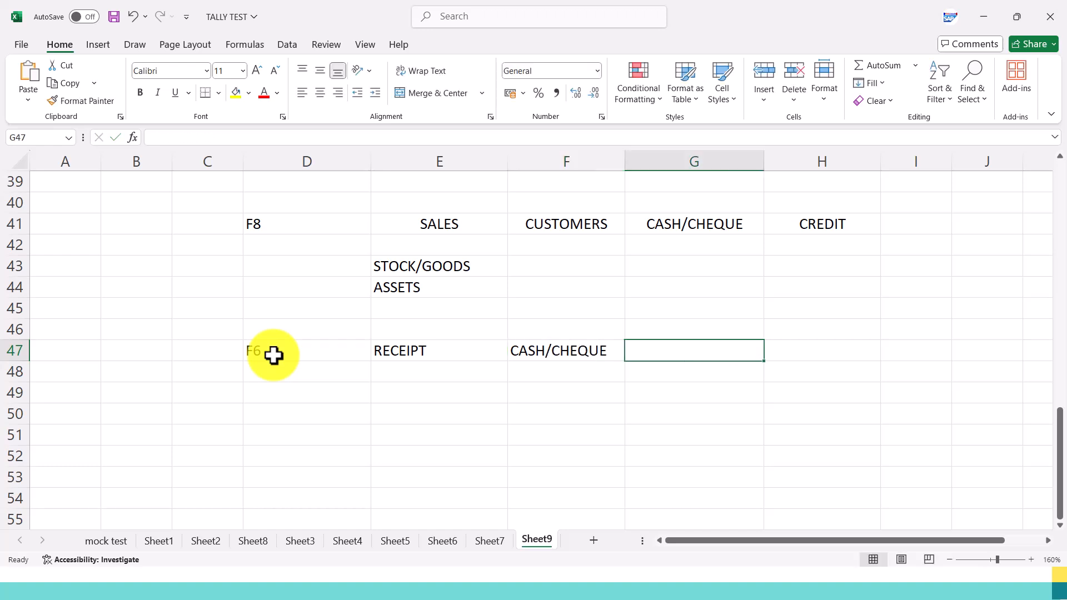
# Center RECEIPT in E47 and CASH/CHEQUE in F47, and widen column E.
pyautogui.click(415, 352)
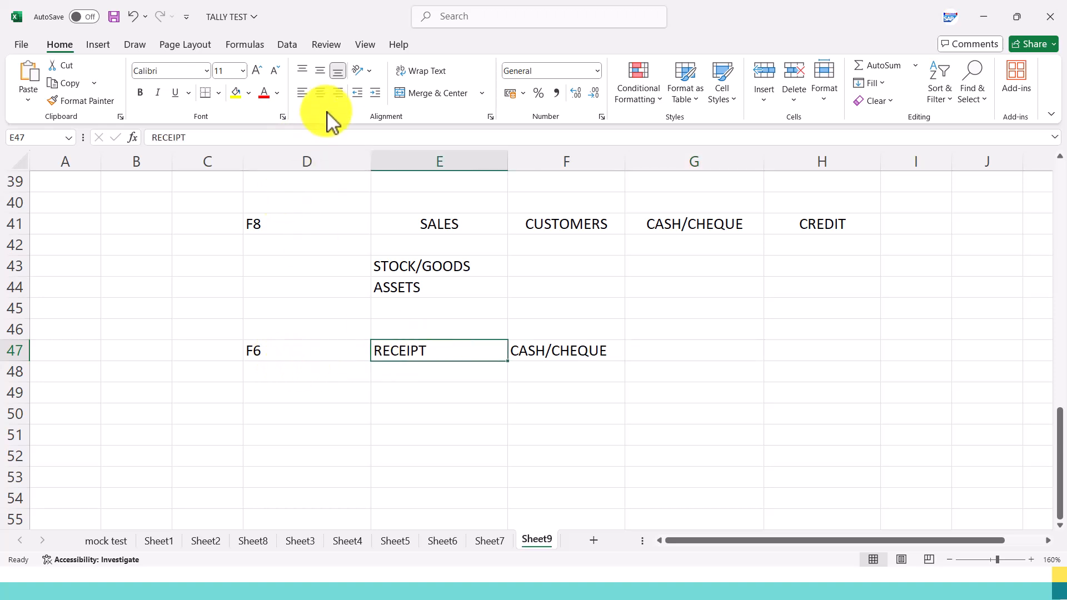
pyautogui.click(320, 93)
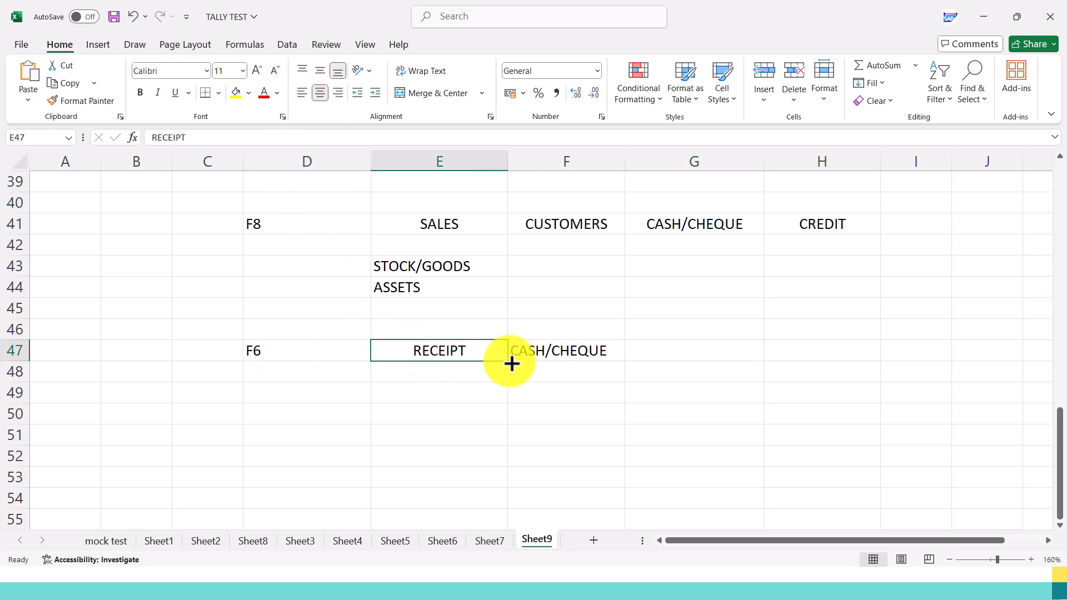
pyautogui.click(539, 356)
pyautogui.click(320, 93)
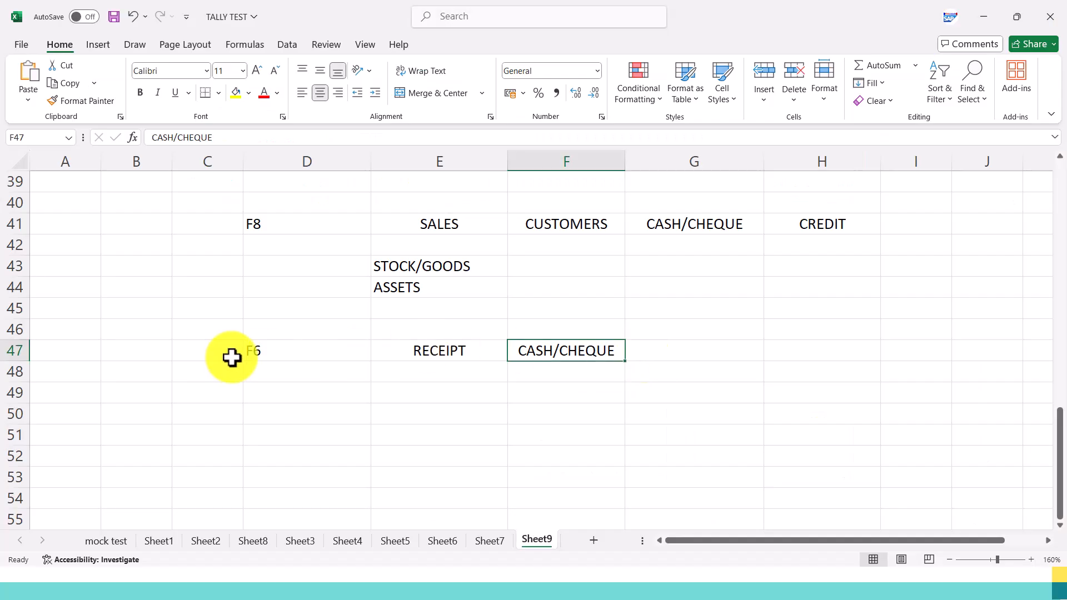
pyautogui.click(294, 351)
pyautogui.moveTo(507, 167); pyautogui.dragTo(550, 172)
# Enter the headings DIRECT INCOMES in E49 and INDIRECT INCOMES in F49 below the F6 row.
pyautogui.scroll(-1, 470, 317)
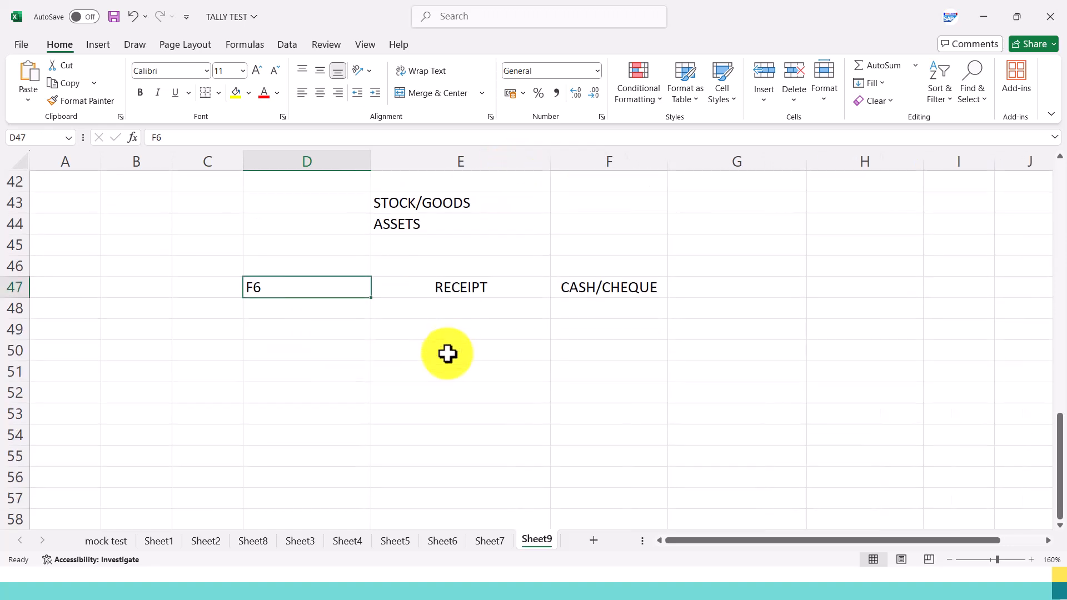
pyautogui.click(401, 337)
pyautogui.write('DIRECT INCOMES')
pyautogui.press('Tab')
pyautogui.write('INDIRECT INCOMES')
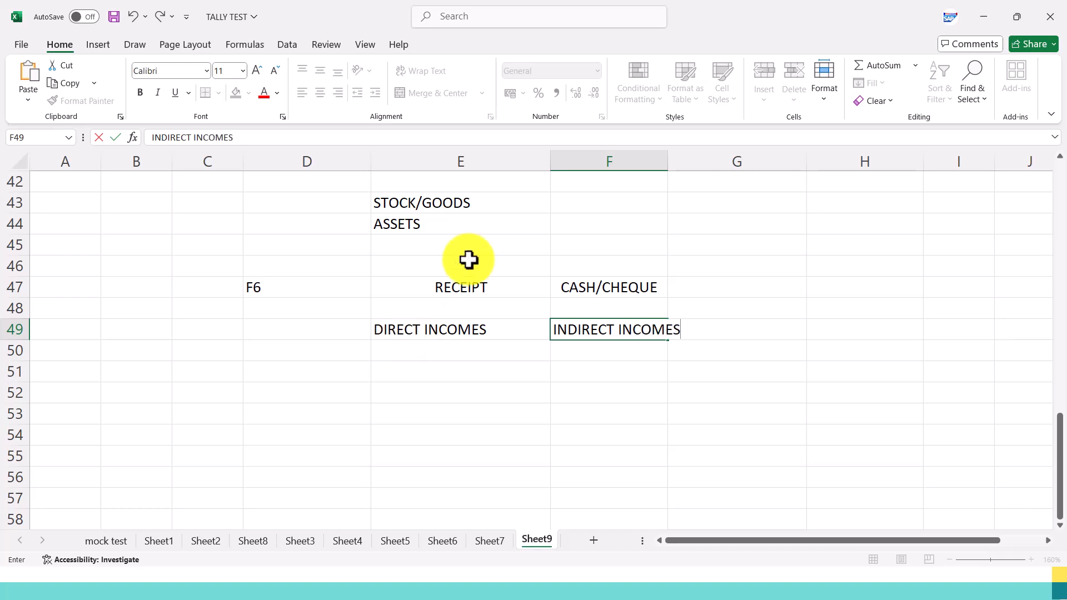
pyautogui.click(621, 218)
# Widen column F to about 18.78 and center the income headings in range E49:F50.
pyautogui.moveTo(667, 161); pyautogui.dragTo(707, 161)
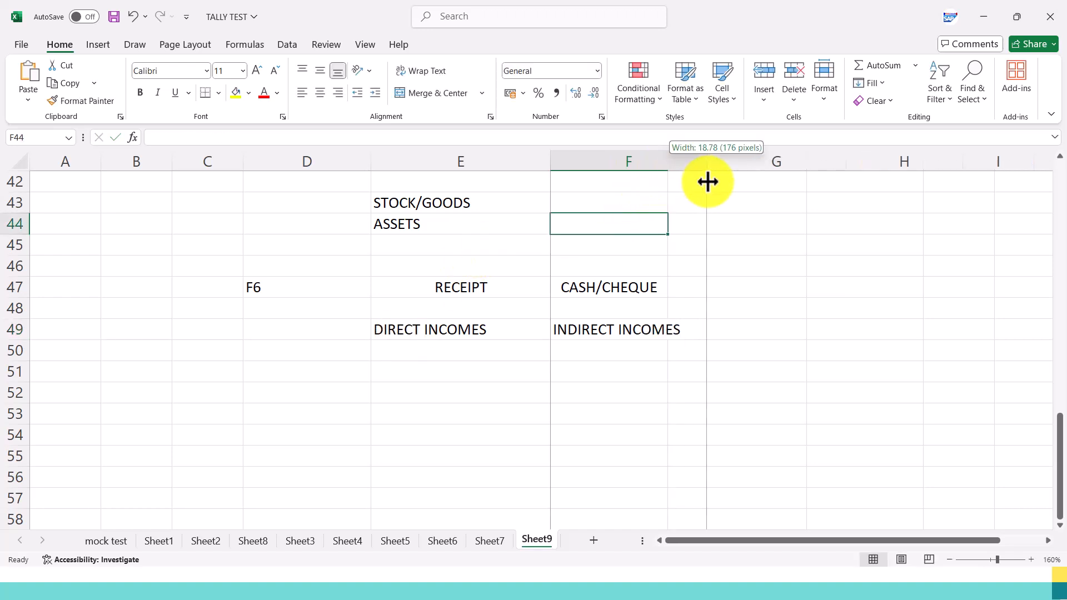
pyautogui.moveTo(511, 335); pyautogui.dragTo(587, 340)
pyautogui.click(320, 92)
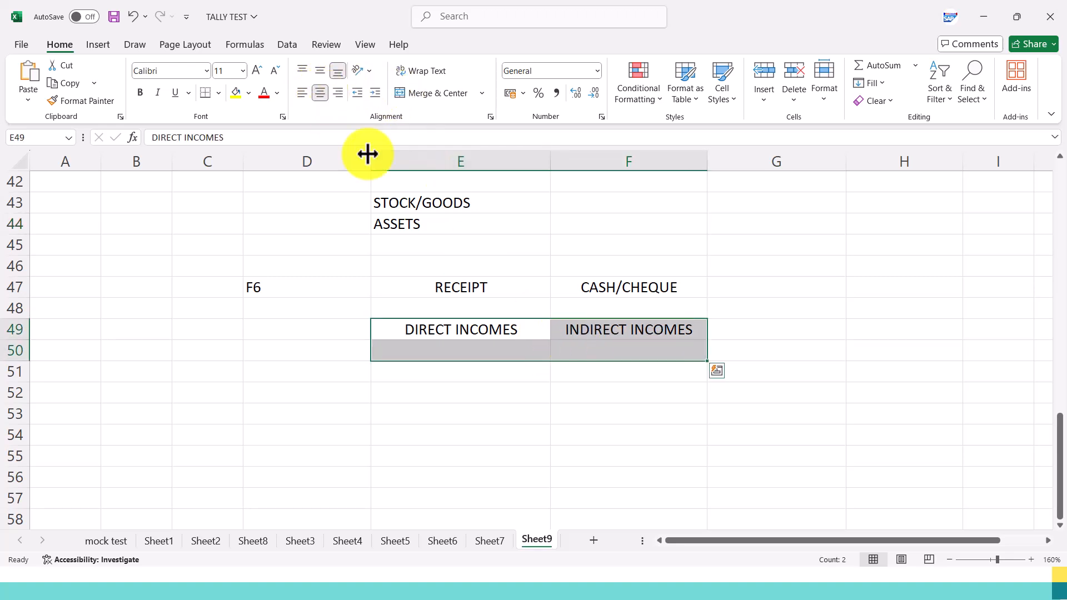
# Enter INTEREST RECEIVED in F50 under the INDIRECT INCOMES heading.
pyautogui.click(595, 356)
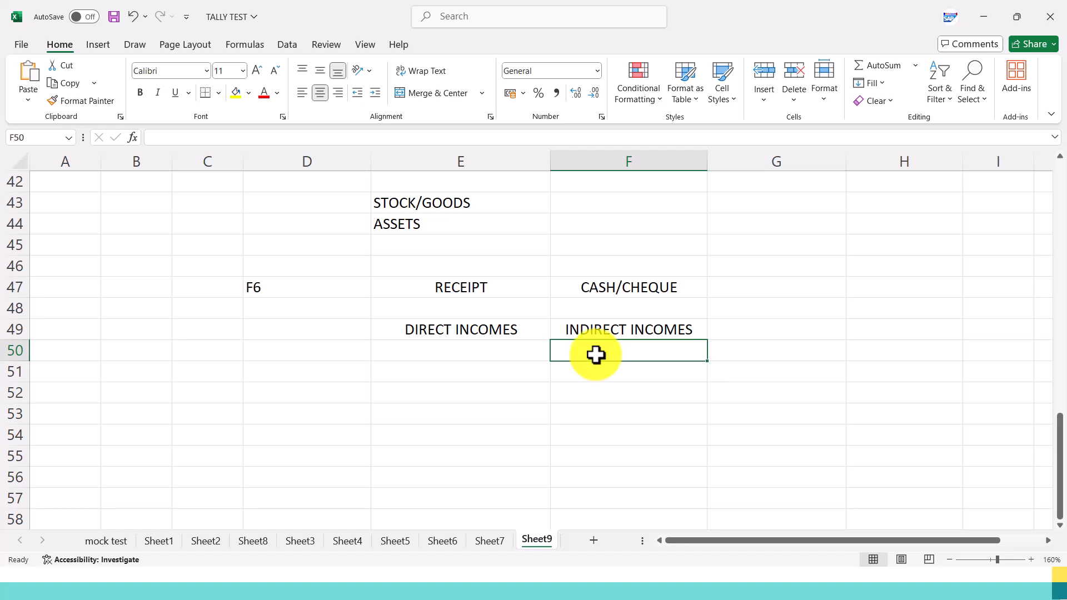
pyautogui.write('INTEREST RECEIVED')
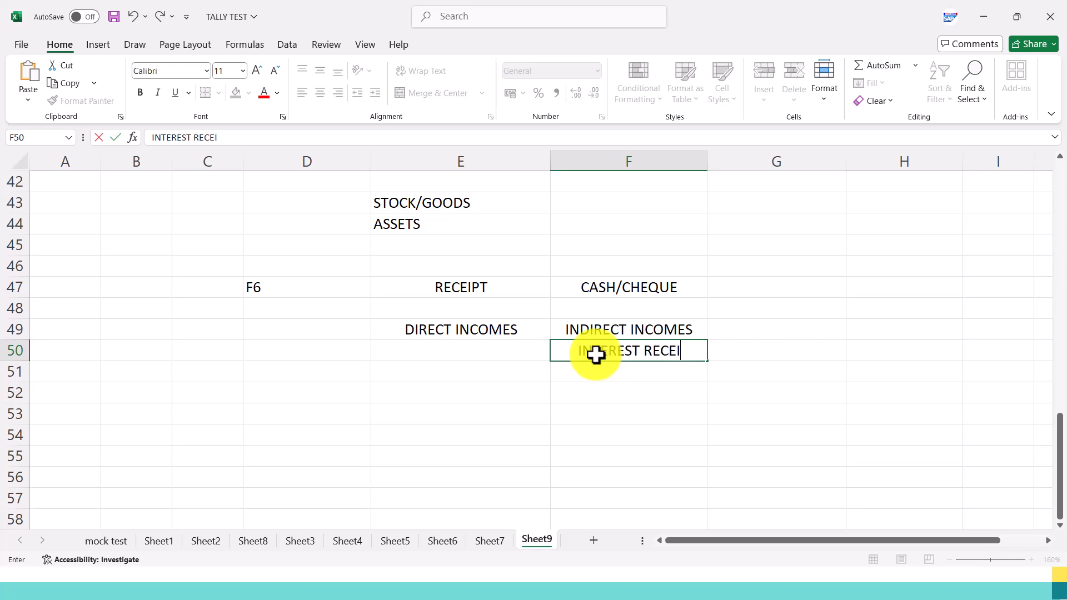
pyautogui.press('Return')
# Add RENT RECEIVED in F51 and DISCOUNT RECEVIE in F52 of the indirect incomes list.
pyautogui.write('R')
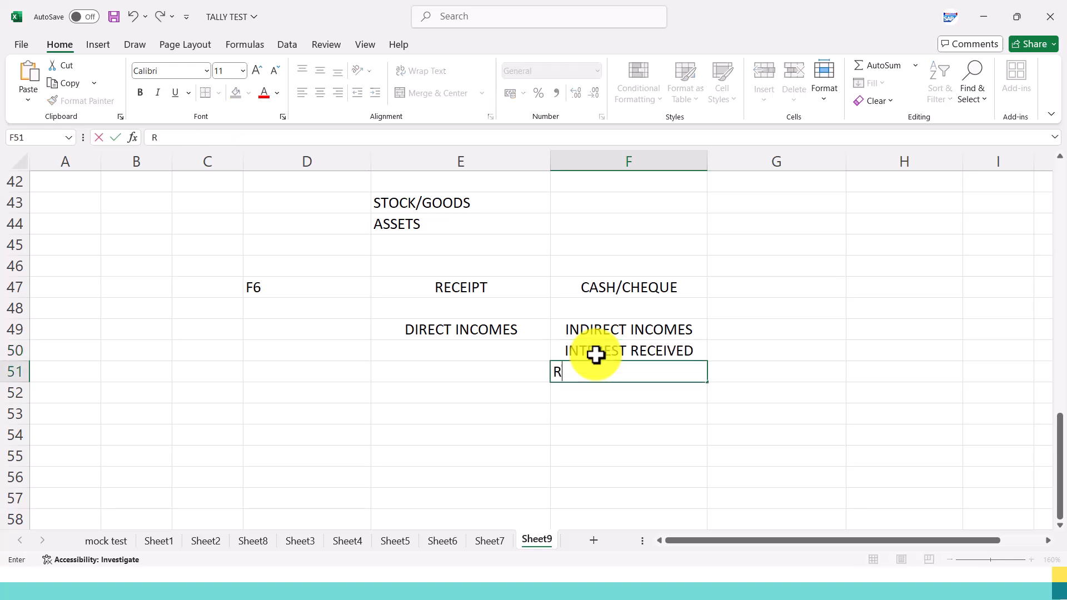
pyautogui.write('ENT RECEIVED')
pyautogui.press('Return')
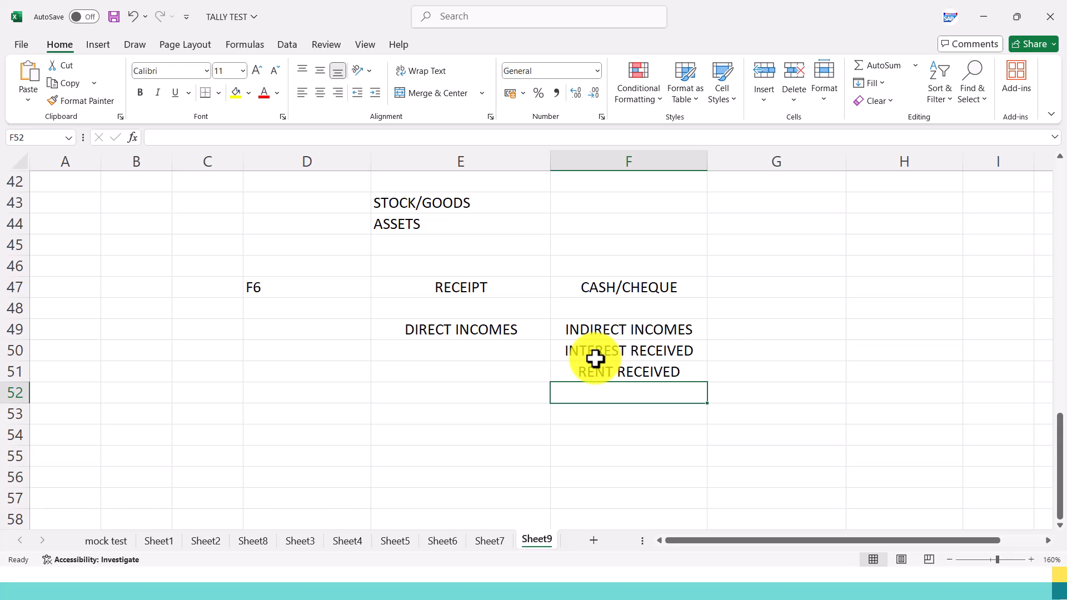
pyautogui.write('DISCOUNT RECEVI')
pyautogui.press('Return')
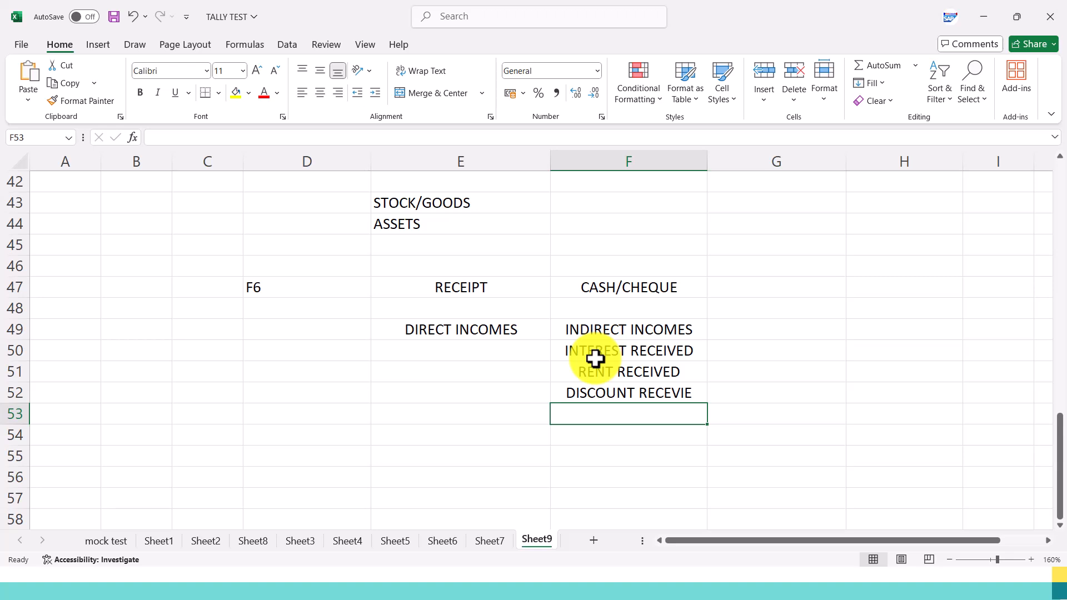
# Enter FIRE INSURANCE RECE in E50 under the DIRECT INCOMES heading.
pyautogui.click(444, 350)
pyautogui.write('FIRE INSURANCE RECE')
pyautogui.press('Return')
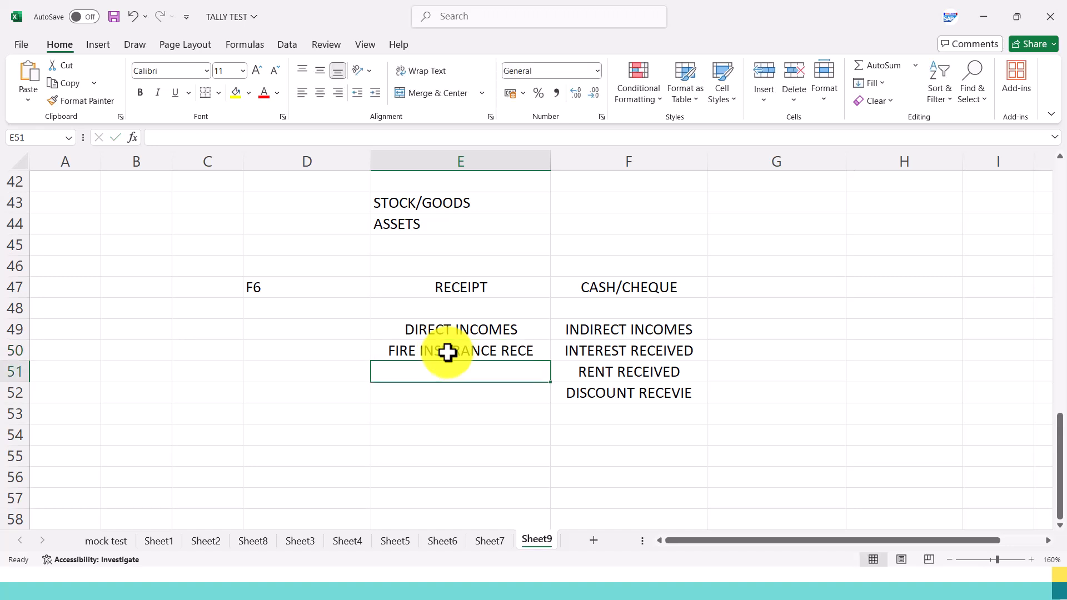
# Enter FRIGHT CHARGE RECE in E51 of the direct incomes list.
pyautogui.write('F')
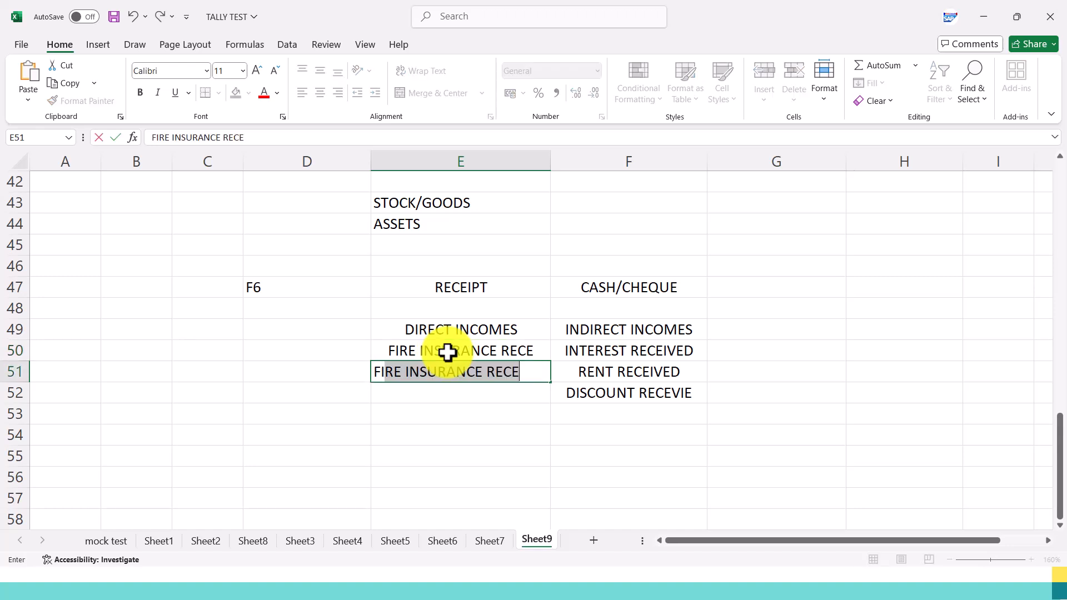
pyautogui.press('BackSpace')
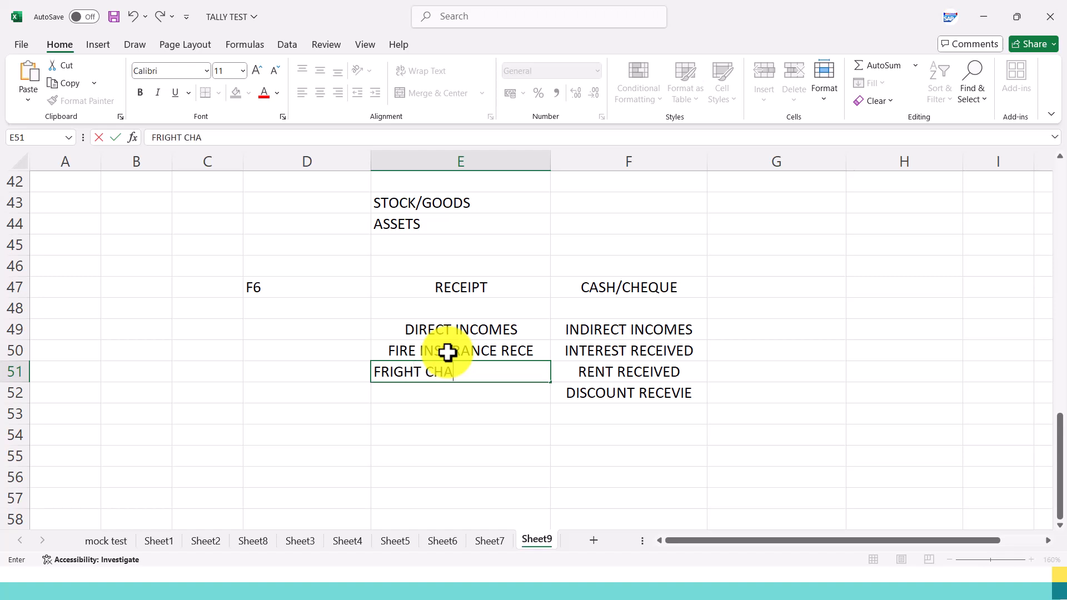
pyautogui.write('RIGHT CHARGE REE')
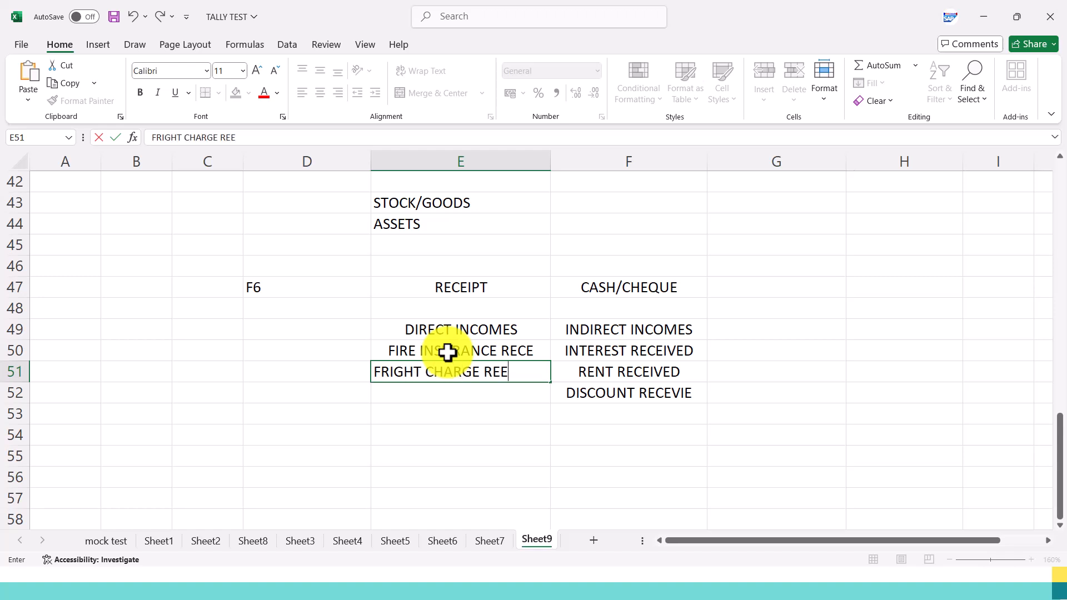
pyautogui.press('BackSpace')
pyautogui.write('CE')
pyautogui.press('Return')
# Enter DELIVERY CHA RECE in E52 and TRA in E53 of the direct incomes list.
pyautogui.write('DE')
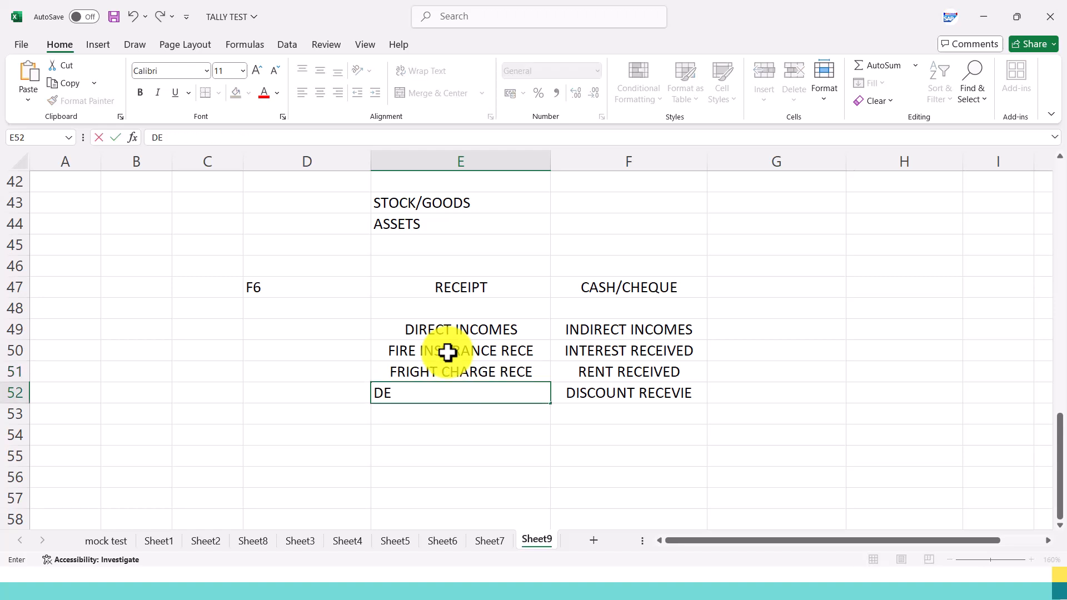
pyautogui.write('LIVERY CHA RECE')
pyautogui.press('Return')
pyautogui.write('TRA')
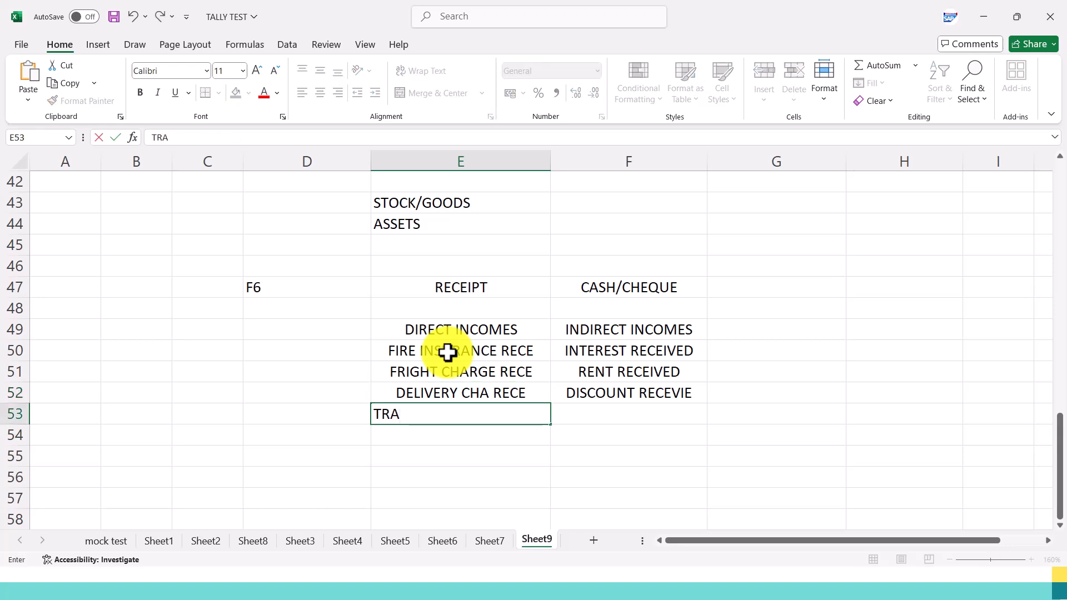
pyautogui.moveTo(421, 324); pyautogui.dragTo(643, 395)
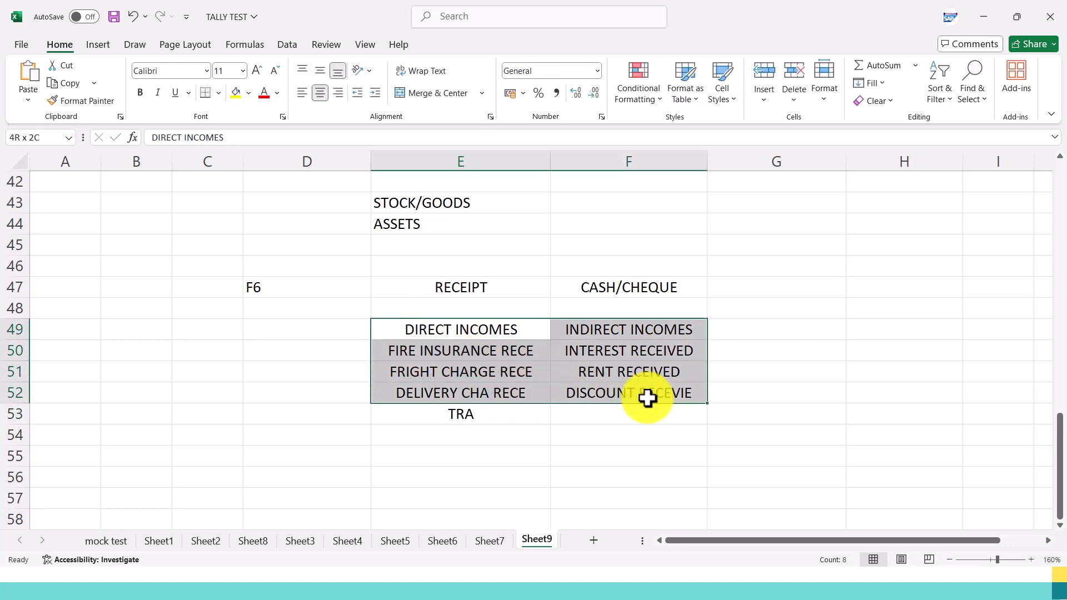
# Fill the F6 cell D47 and the F8 cell D41 with yellow.
pyautogui.click(327, 282)
pyautogui.click(236, 92)
pyautogui.scroll(1, 268, 231)
pyautogui.click(269, 225)
pyautogui.write('F8')
pyautogui.hotkey('ctrl', 'Return')
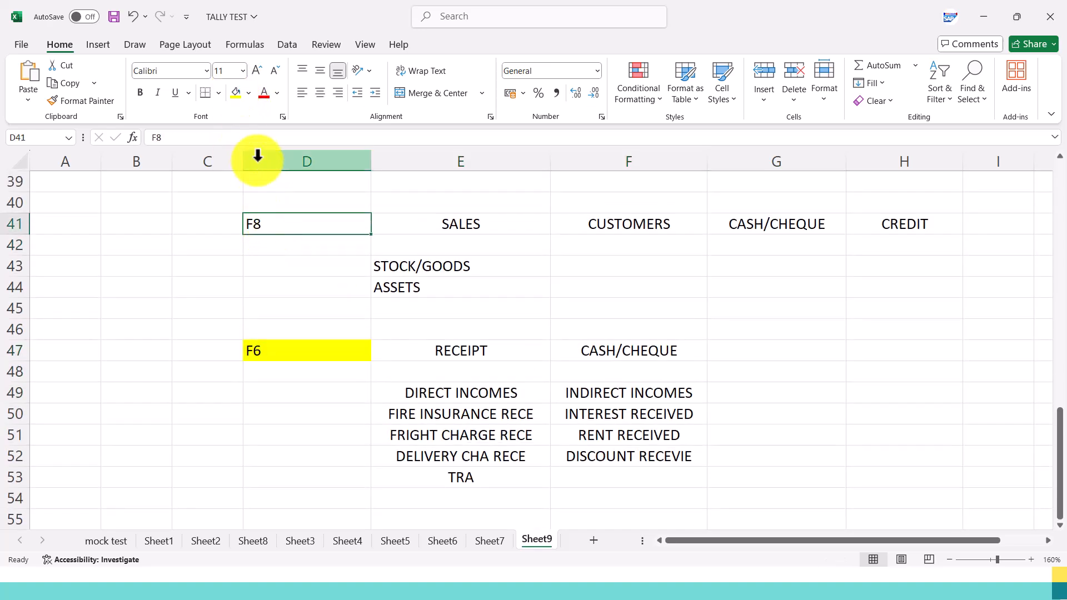
pyautogui.click(235, 92)
# Fill the F5 cell D30 and the F9 cell D24 with yellow.
pyautogui.scroll(4, 291, 235)
pyautogui.click(285, 245)
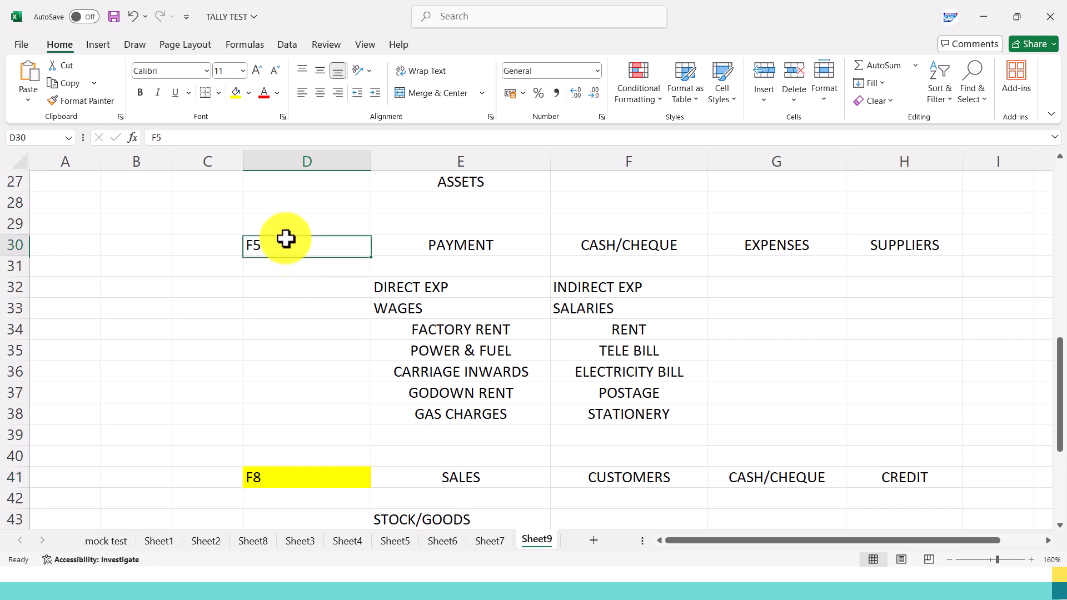
pyautogui.click(236, 93)
pyautogui.scroll(2, 279, 239)
pyautogui.click(282, 245)
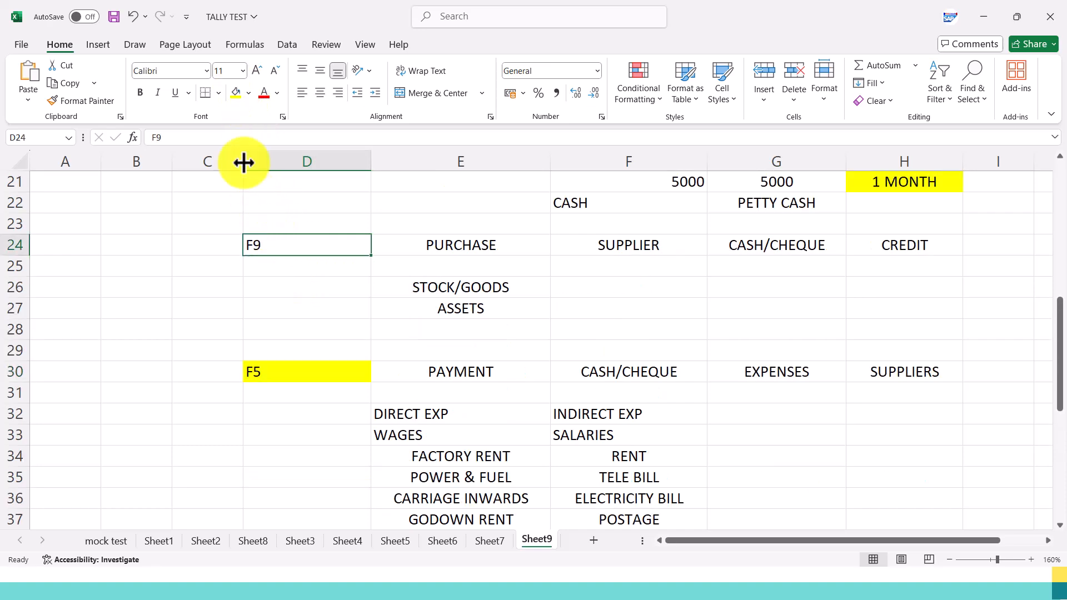
pyautogui.click(236, 93)
# Enter F7 in D55 and JOURNAL in E55 below the receipt section.
pyautogui.scroll(3, 345, 272)
pyautogui.scroll(-13, 355, 321)
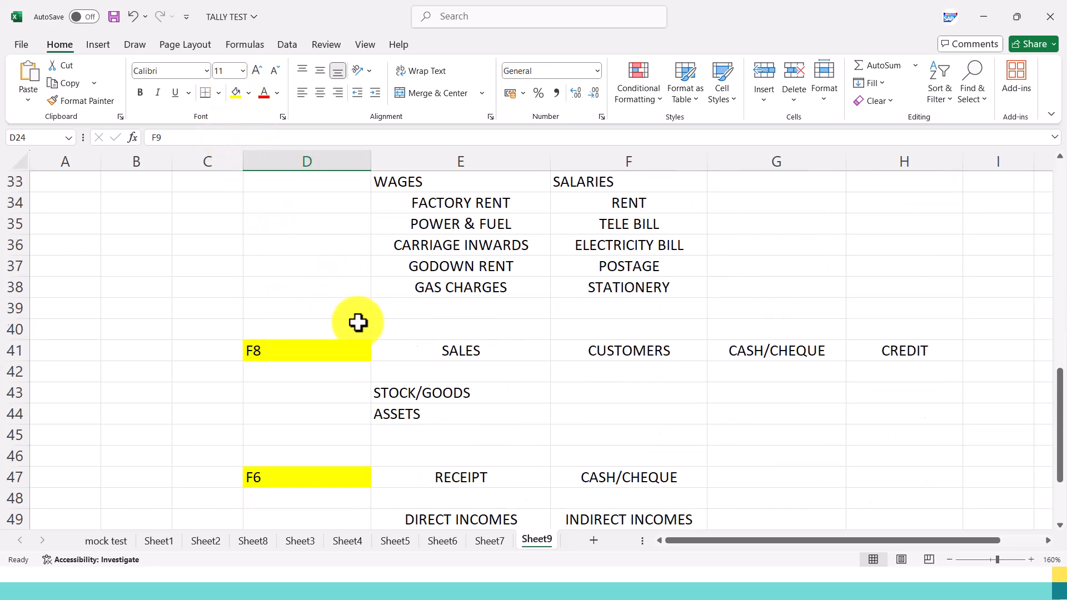
pyautogui.scroll(1, 331, 262)
pyautogui.click(317, 327)
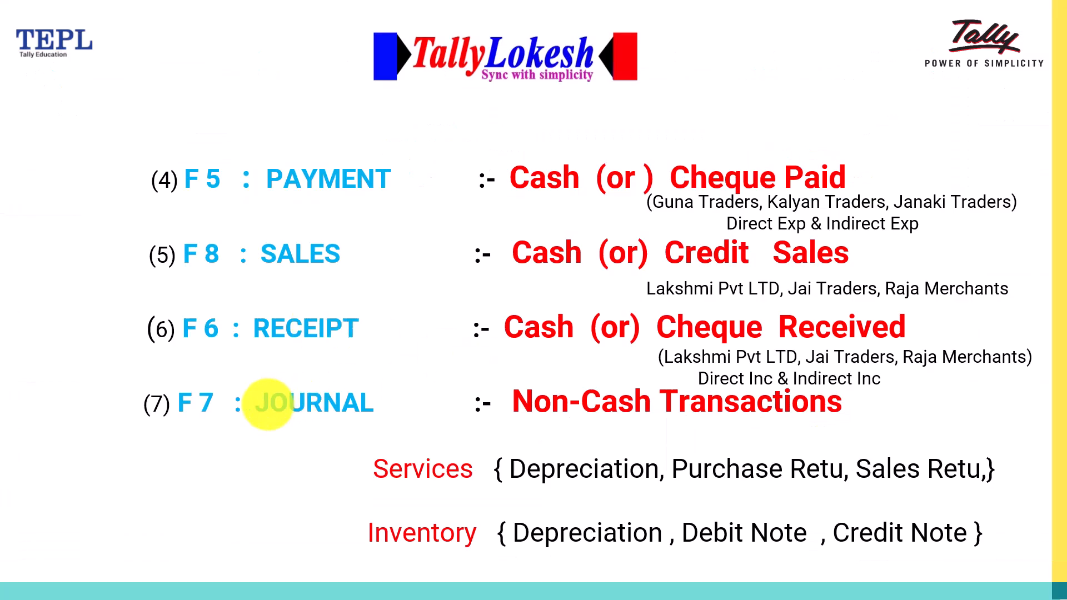
pyautogui.hotkey('alt', 'Tab')
pyautogui.scroll(1, 278, 389)
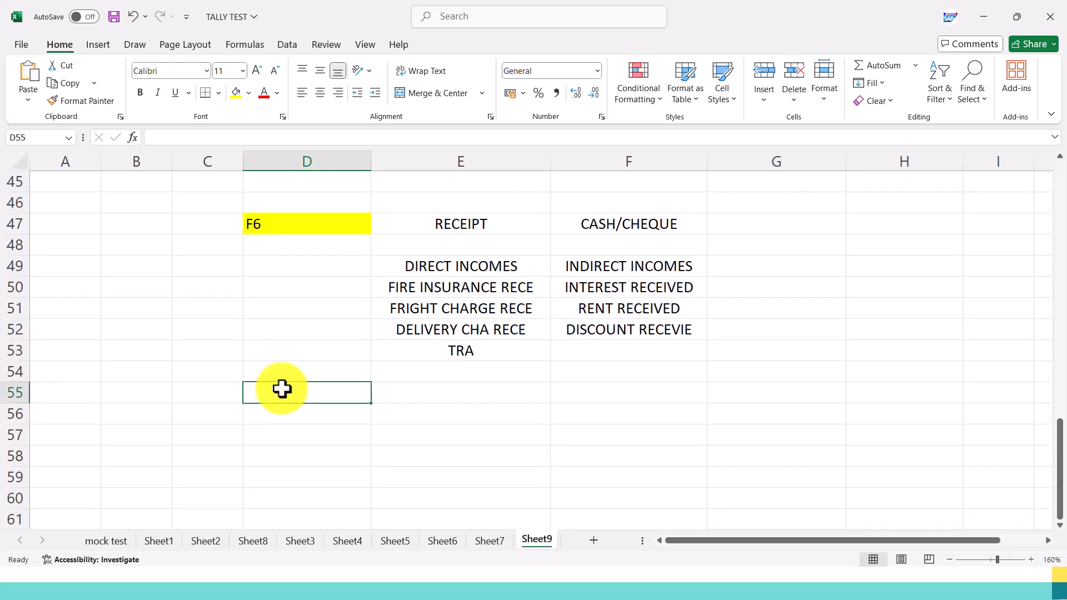
pyautogui.write('f')
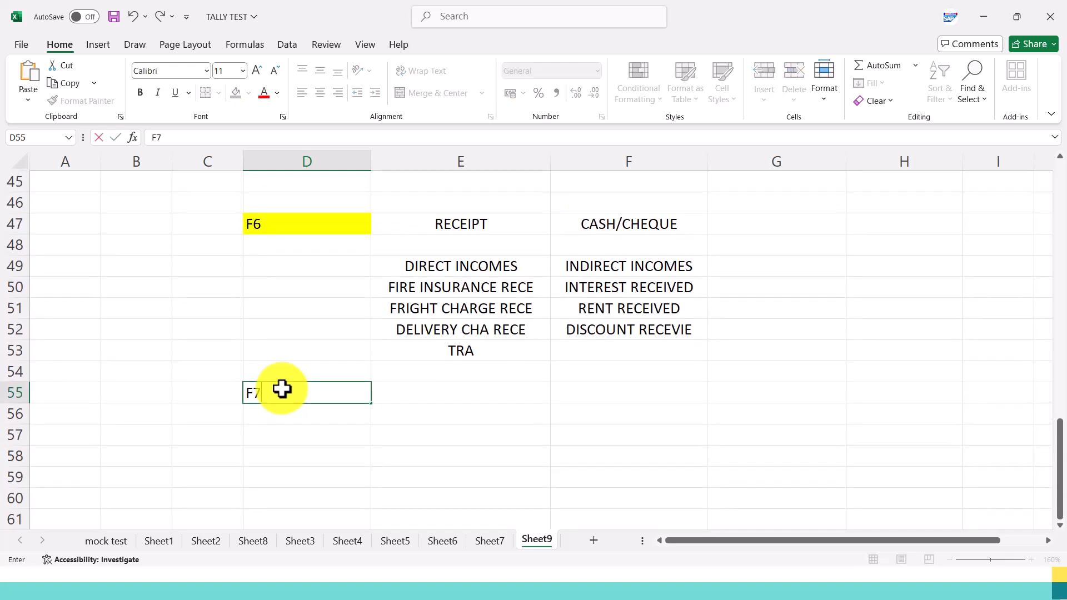
pyautogui.press('Tab')
pyautogui.write('JOURNAL')
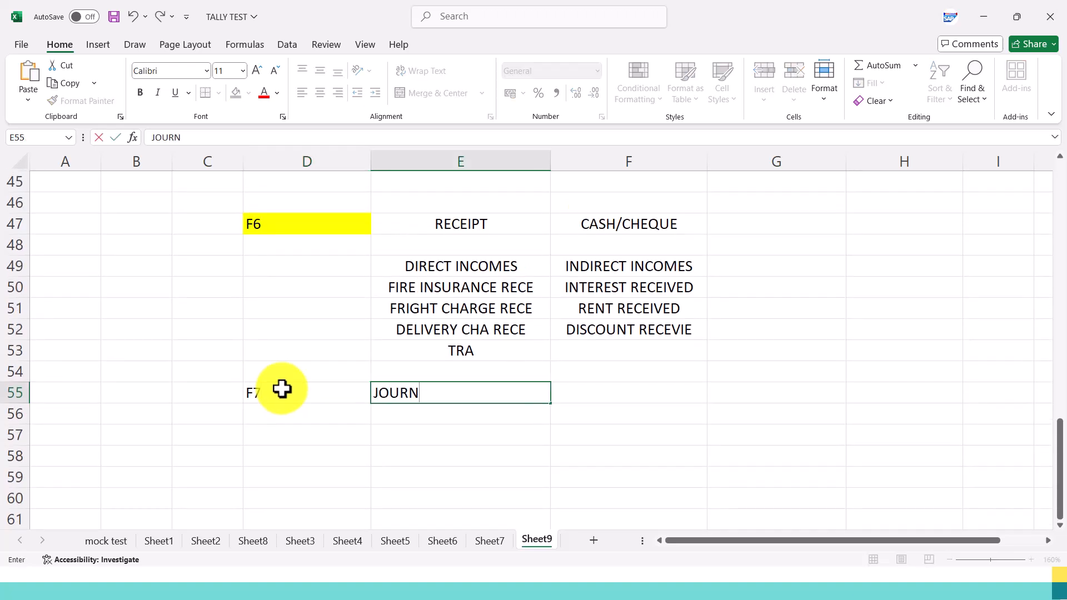
pyautogui.press('Tab')
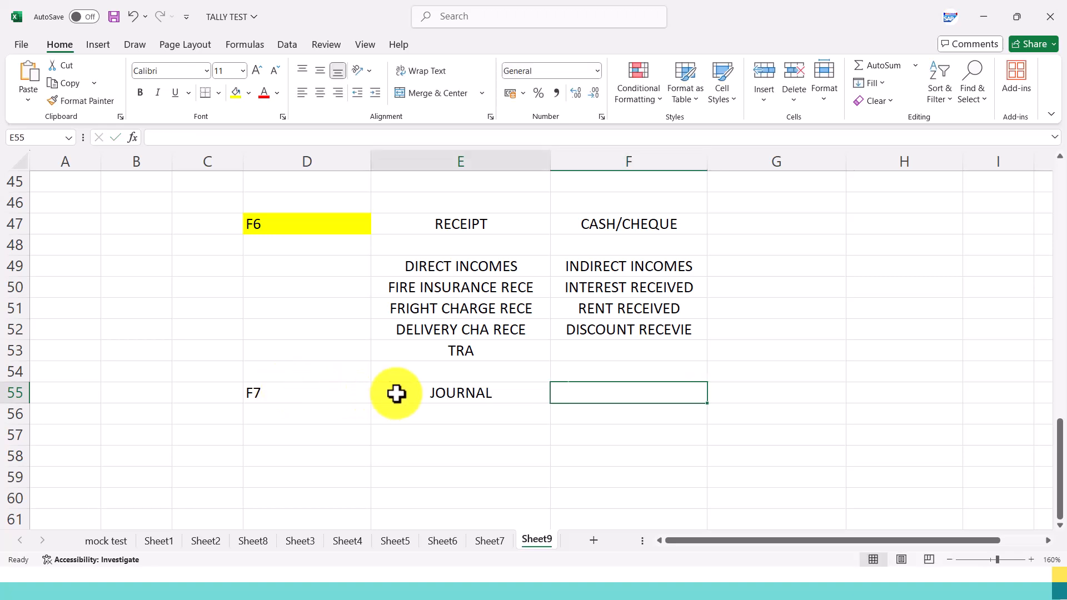
# Fill the F7 cell D55 with yellow.
pyautogui.click(395, 393)
pyautogui.click(276, 383)
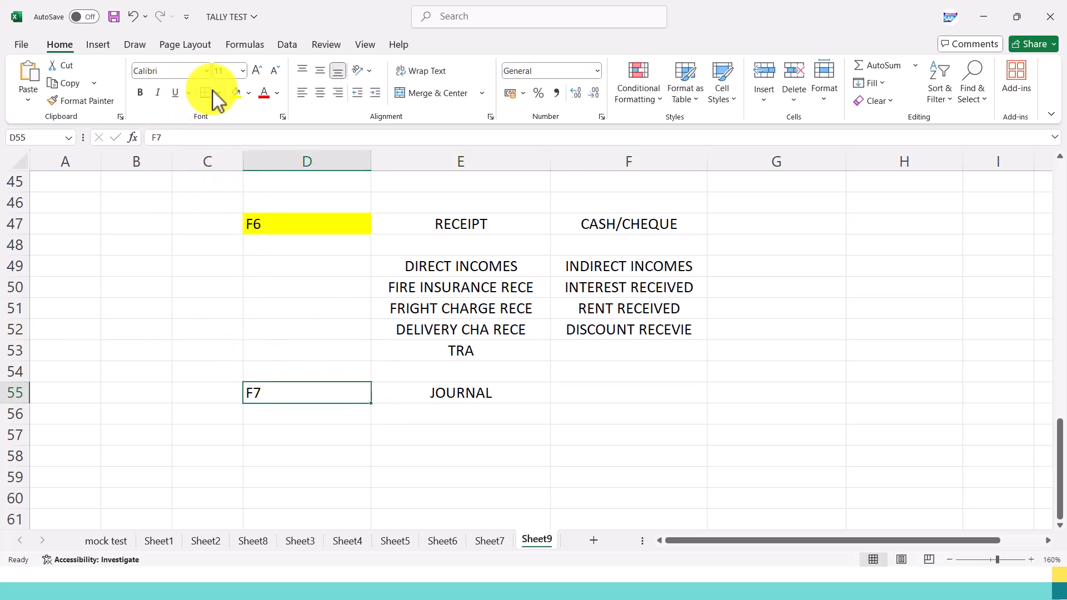
pyautogui.click(236, 93)
pyautogui.click(507, 419)
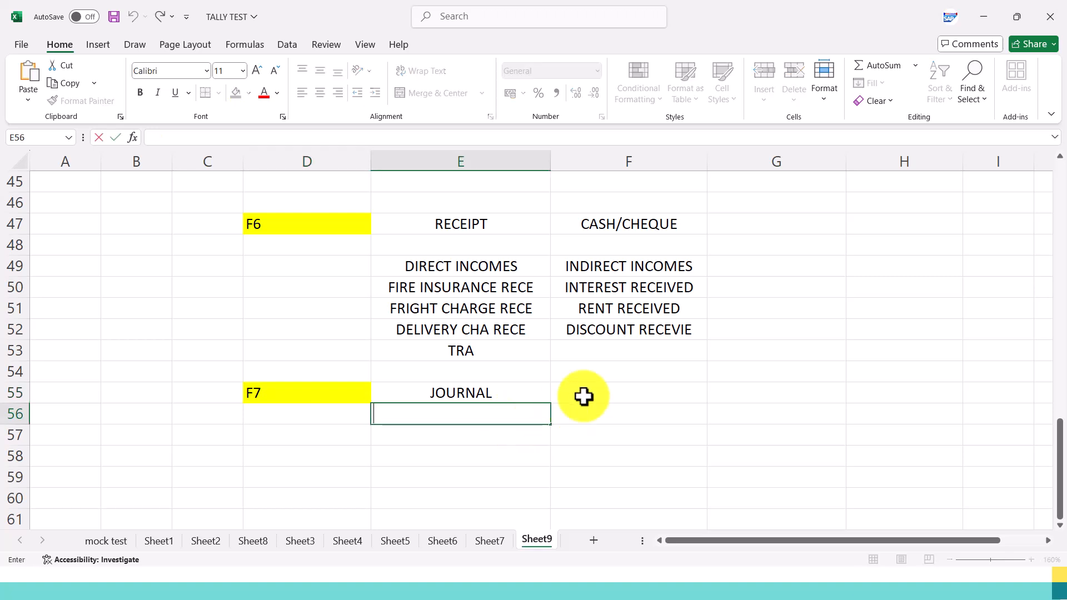
# Enter LAND in F55 and COMPUTER in F56 beside the JOURNAL heading.
pyautogui.click(608, 395)
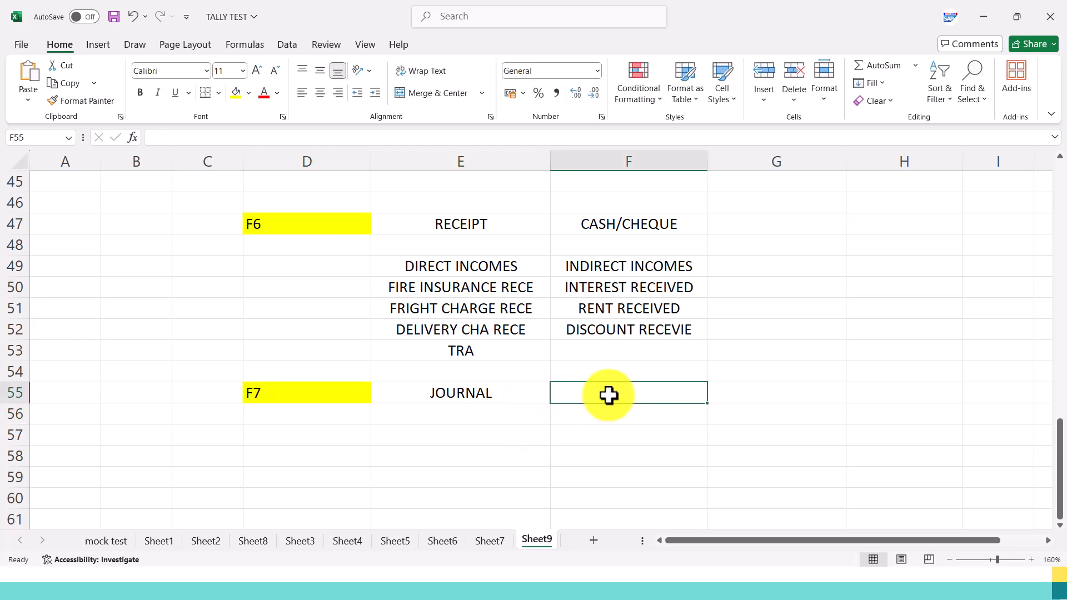
pyautogui.write('land')
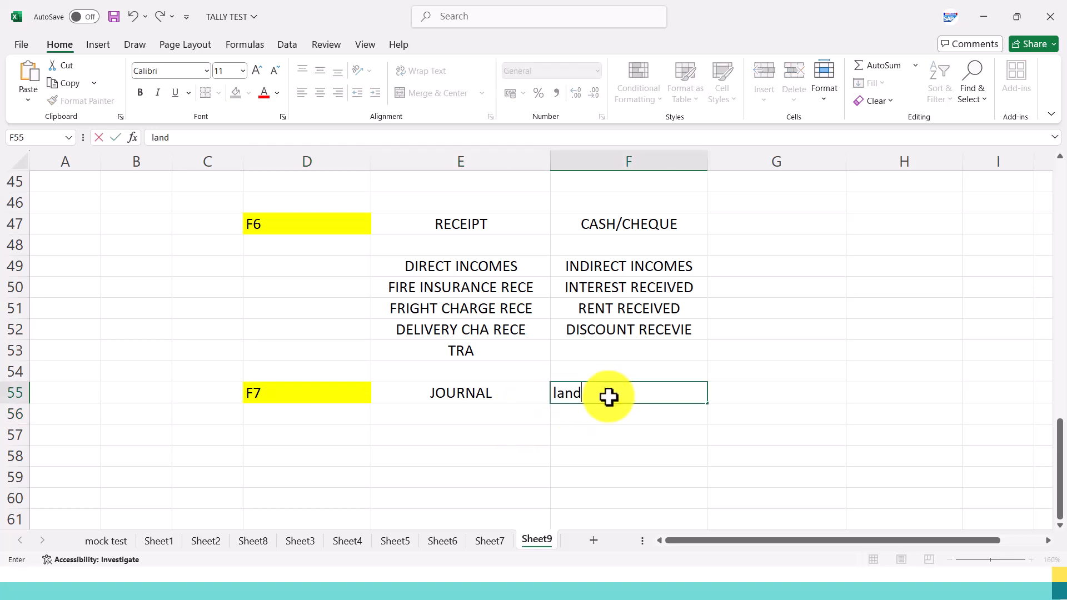
pyautogui.press('BackSpace')
pyautogui.press('BackSpace')
pyautogui.press('BackSpace')
pyautogui.write('LAND')
pyautogui.press('Return')
pyautogui.write('COMPUTER')
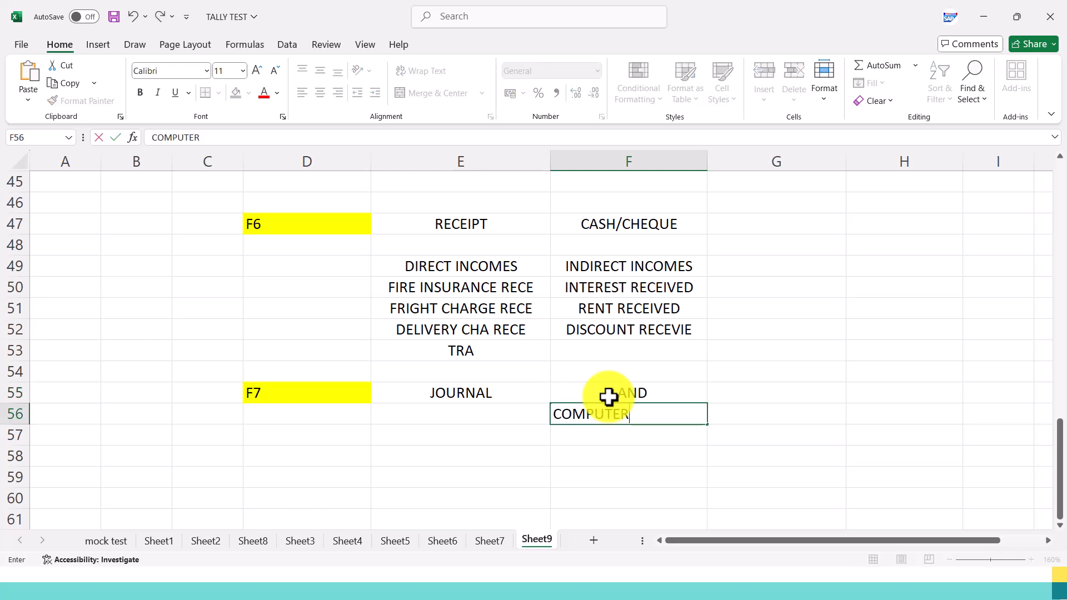
pyautogui.press('Return')
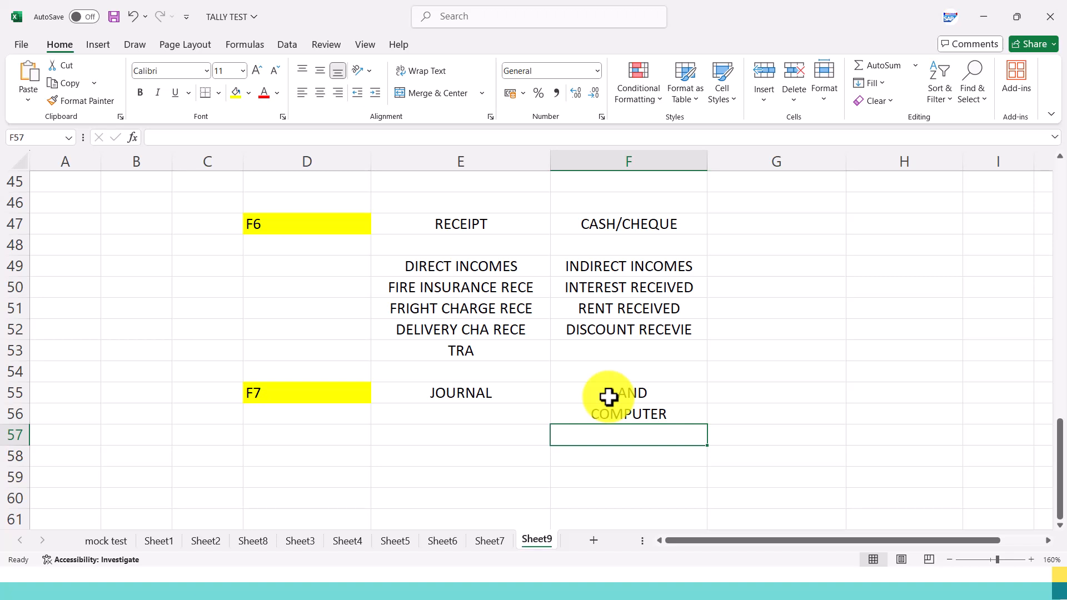
# Add MACHINERY in F57 and FURNITURE in F58 to the journal's asset list.
pyautogui.write('MACHINERY')
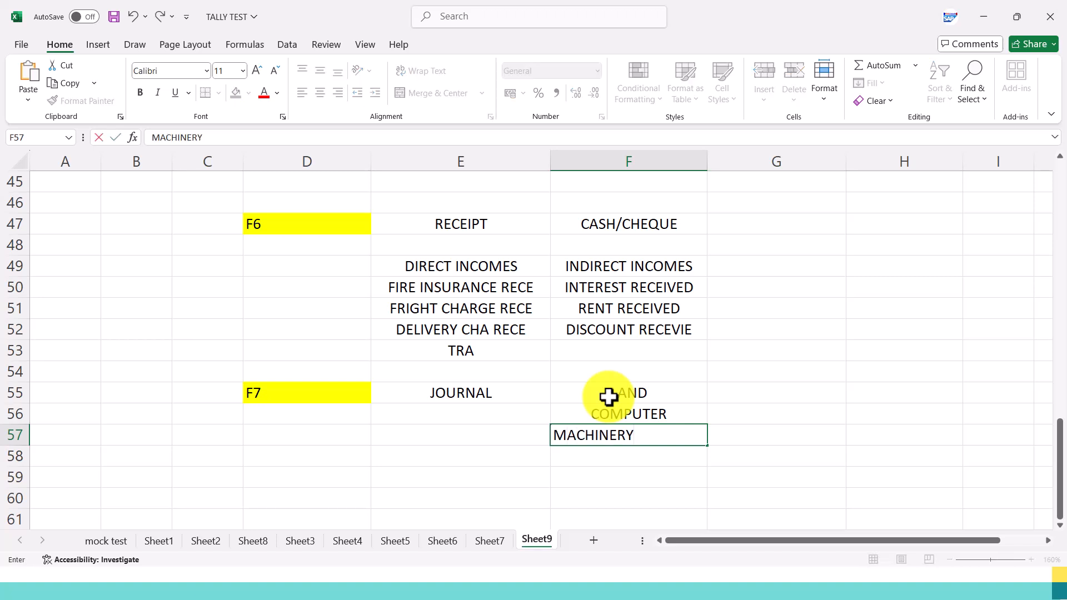
pyautogui.press('Return')
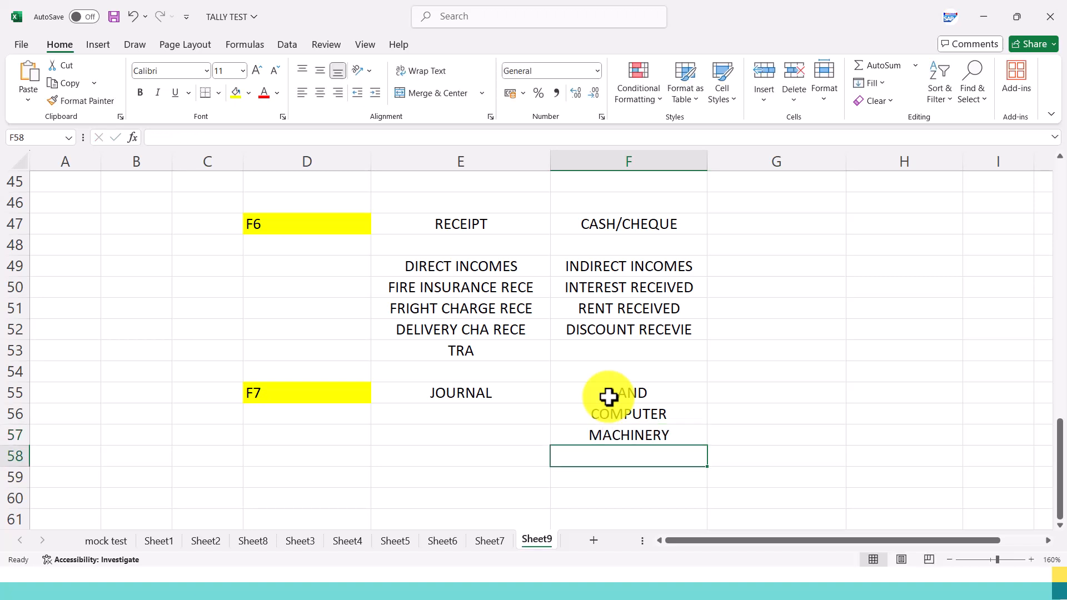
pyautogui.write('FURNITURE')
pyautogui.press('Tab')
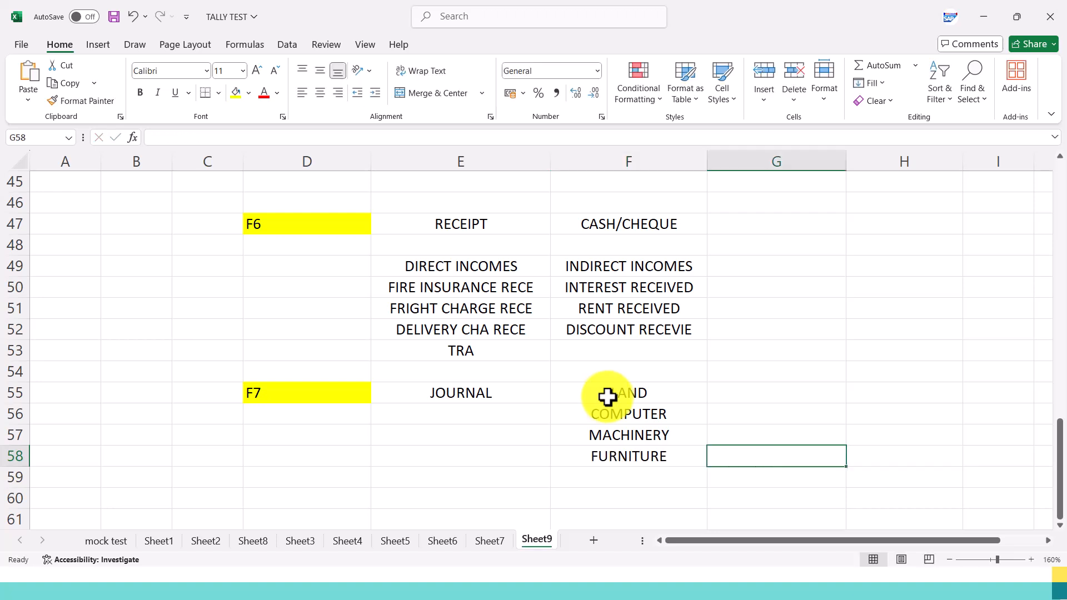
pyautogui.moveTo(607, 400); pyautogui.dragTo(595, 461)
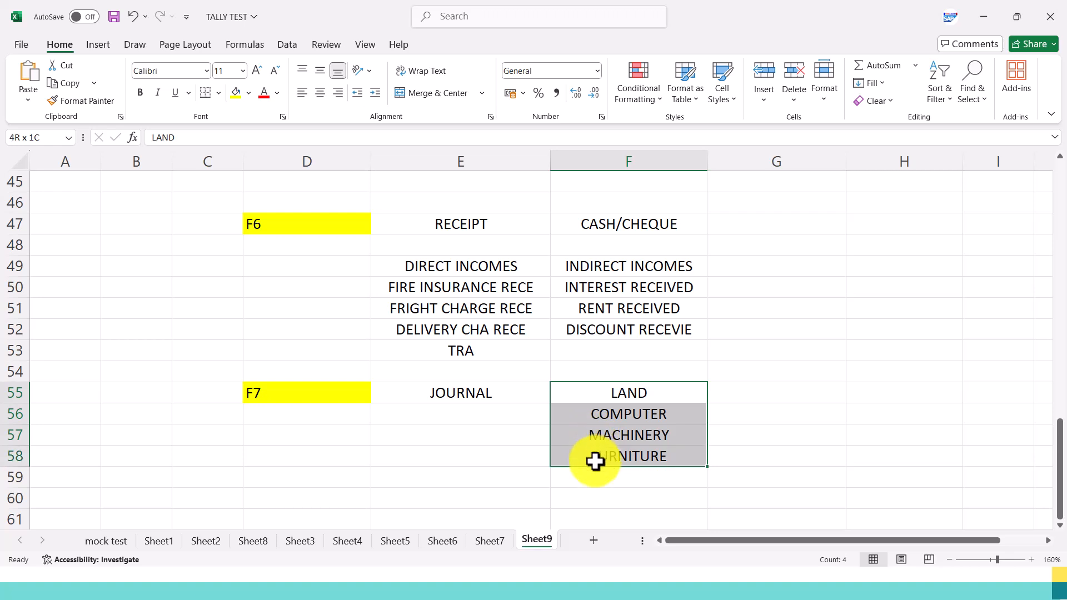
# Enter DEPRECIATION in G55 beside LAND and center it horizontally.
pyautogui.click(774, 399)
pyautogui.write('E')
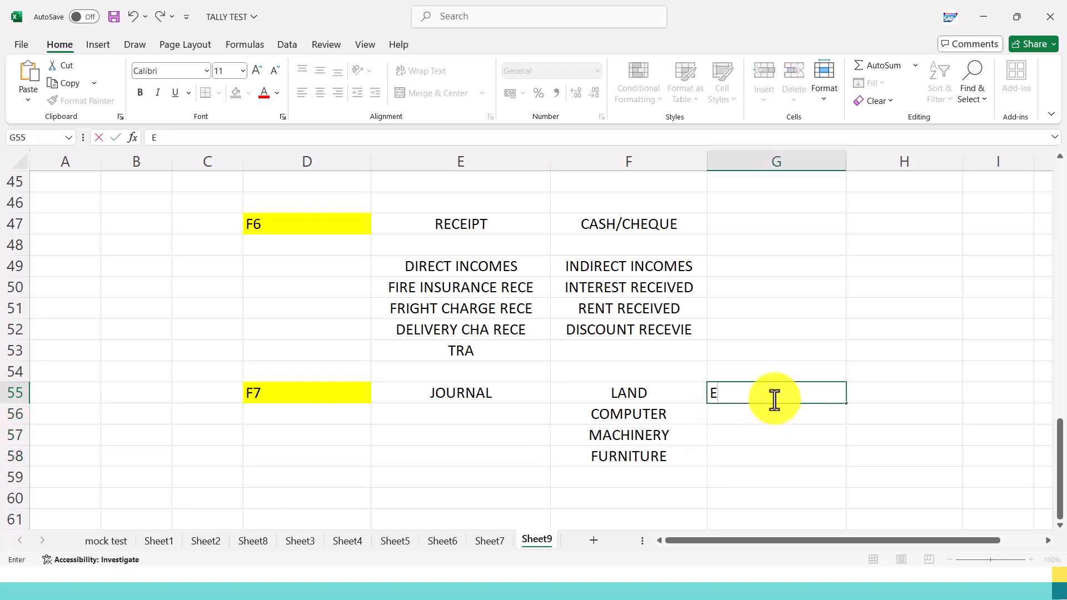
pyautogui.write('EPRECIATION')
pyautogui.press('Return')
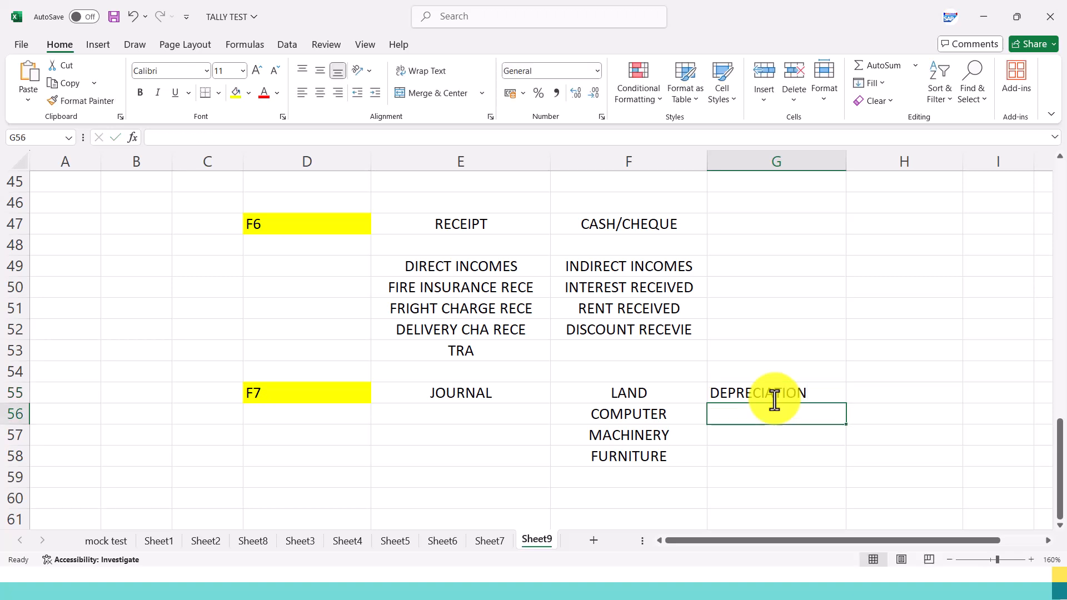
pyautogui.click(776, 397)
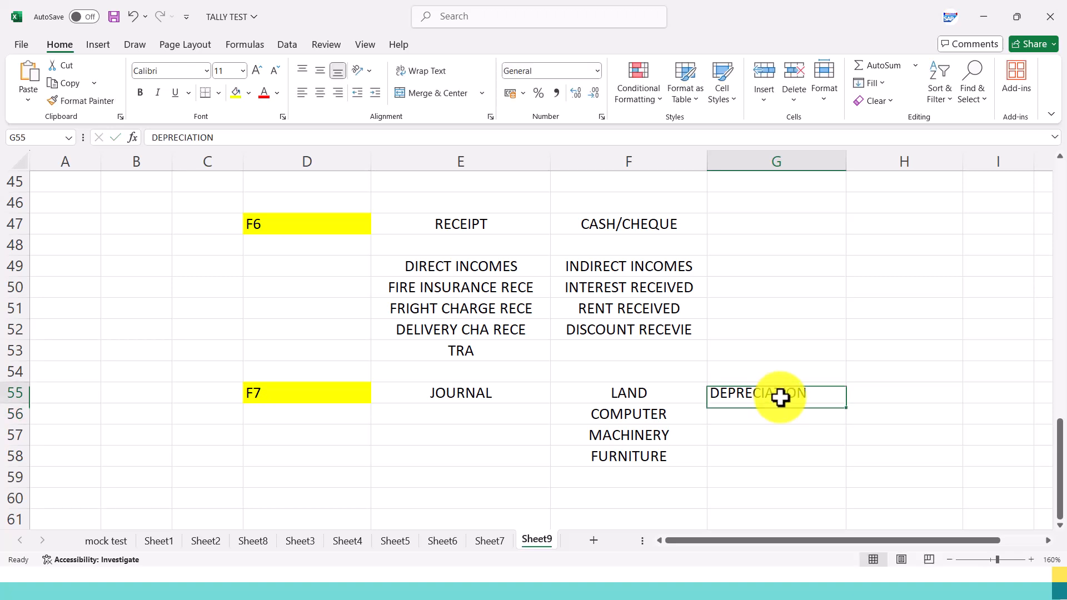
pyautogui.click(320, 93)
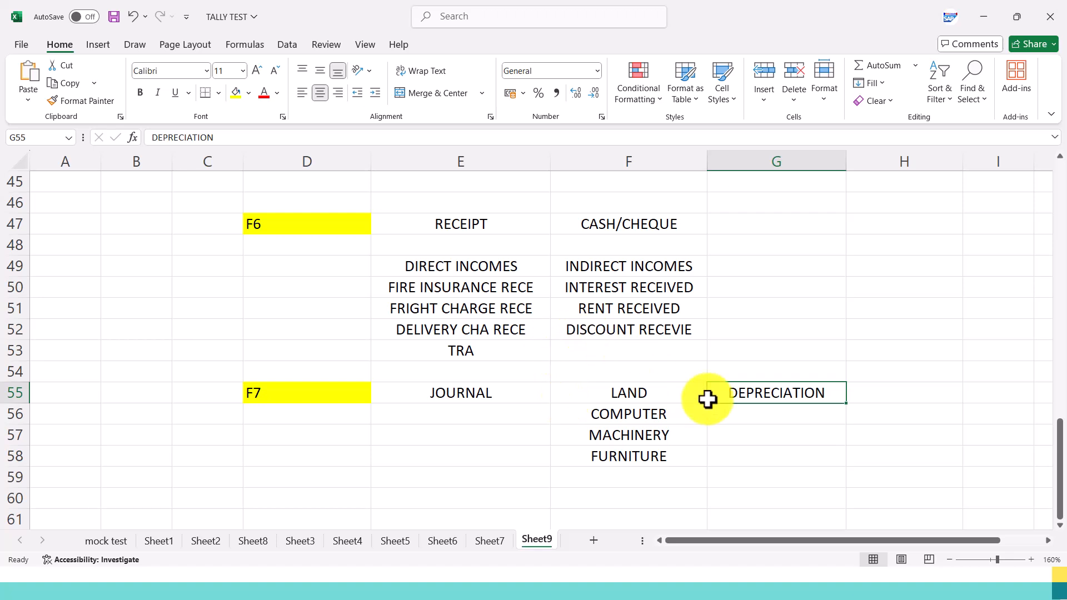
# Enter PURCHASE RETURN in G56 below DEPRECIATION.
pyautogui.click(767, 424)
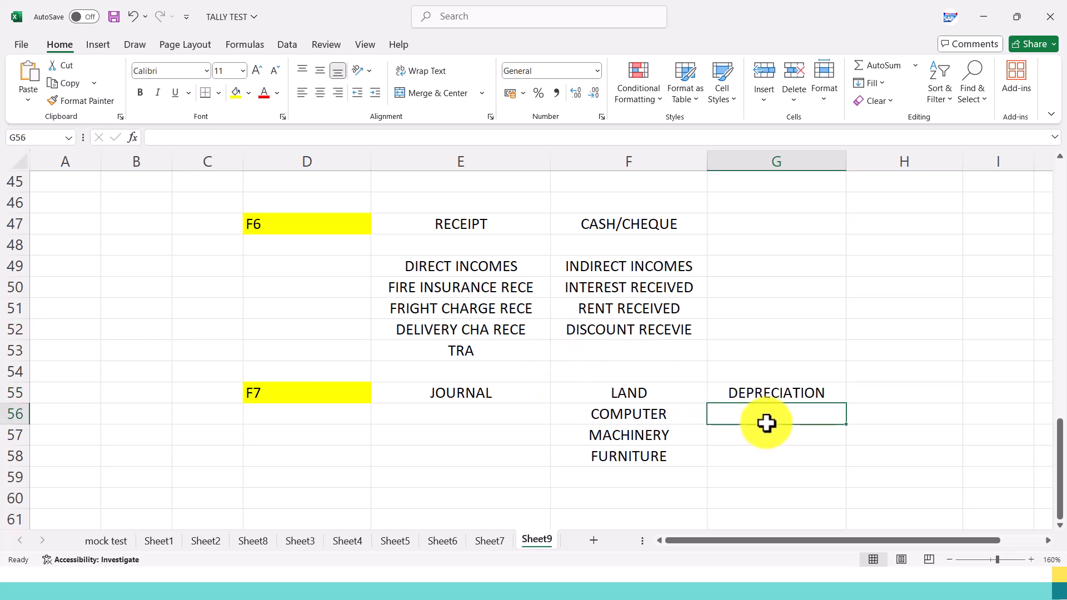
pyautogui.write('PURCHASE ORDER')
pyautogui.press('BackSpace')
pyautogui.press('BackSpace')
pyautogui.press('BackSpace')
pyautogui.write('ETURN')
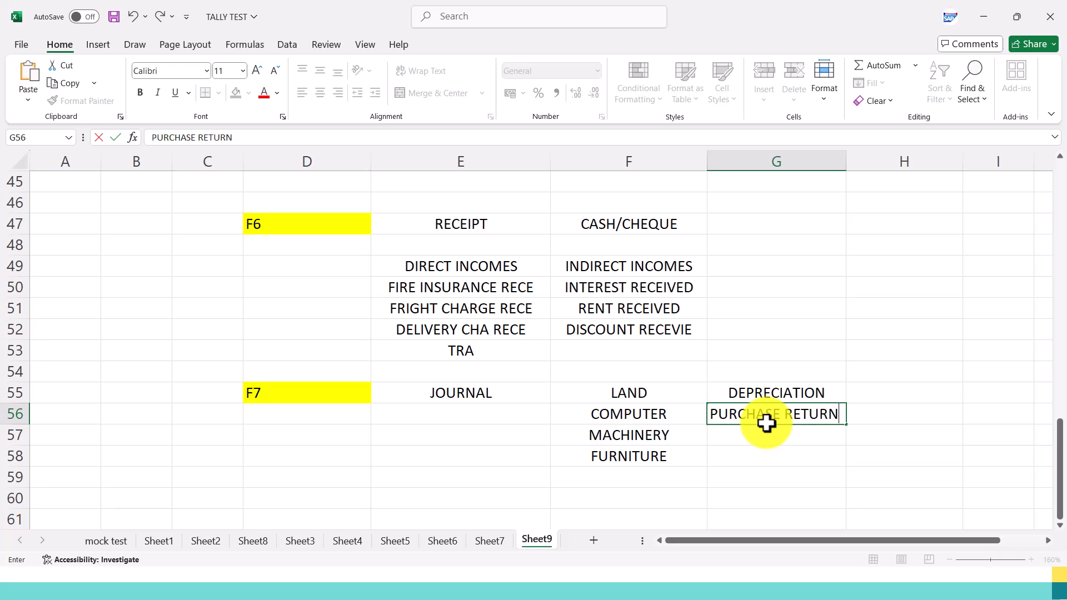
pyautogui.press('Return')
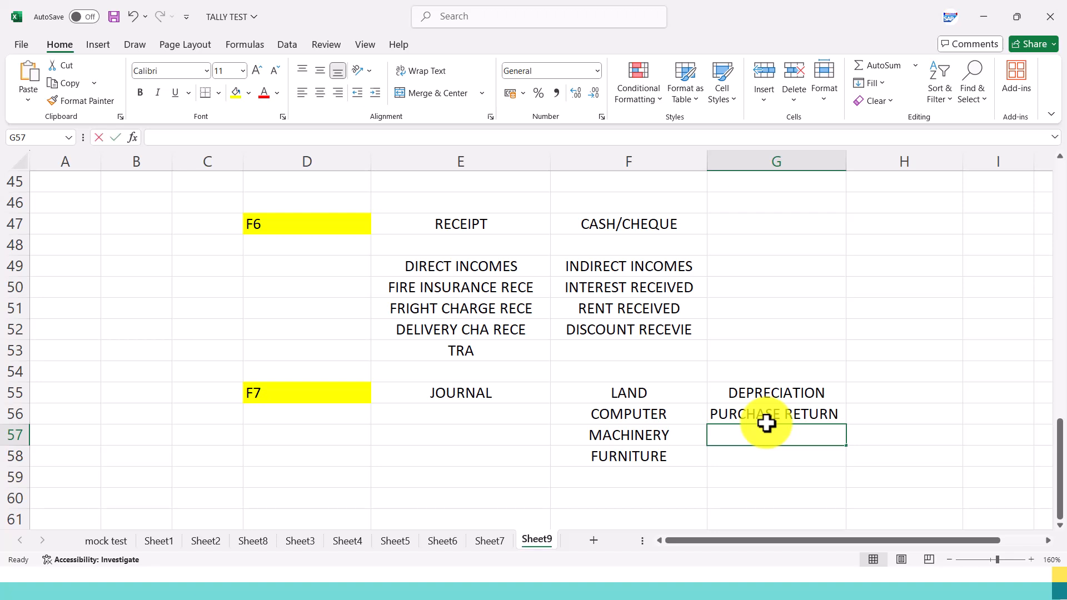
# Enter SALES RETRUN in G57 and center the cells G53:G58 horizontally.
pyautogui.write('SALES RETRUN')
pyautogui.moveTo(766, 355); pyautogui.dragTo(798, 456)
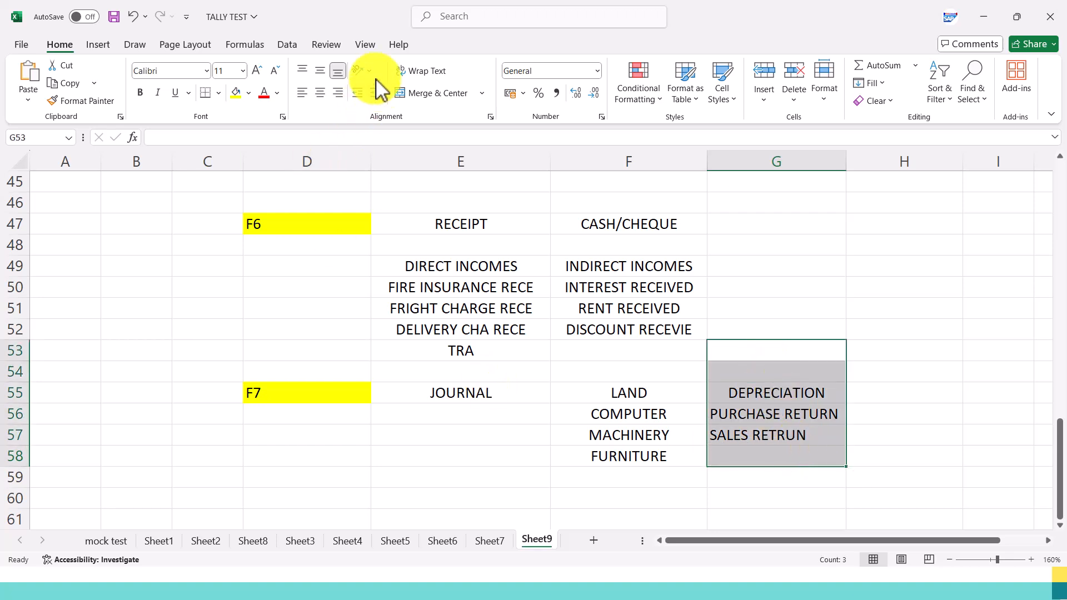
pyautogui.click(321, 93)
pyautogui.click(323, 93)
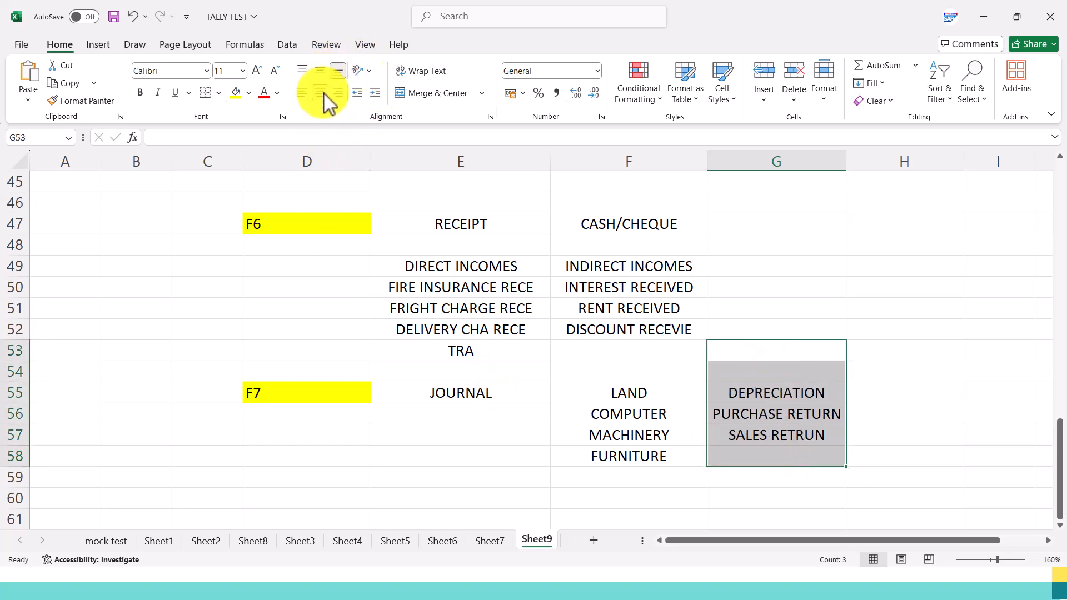
pyautogui.scroll(-1, 425, 383)
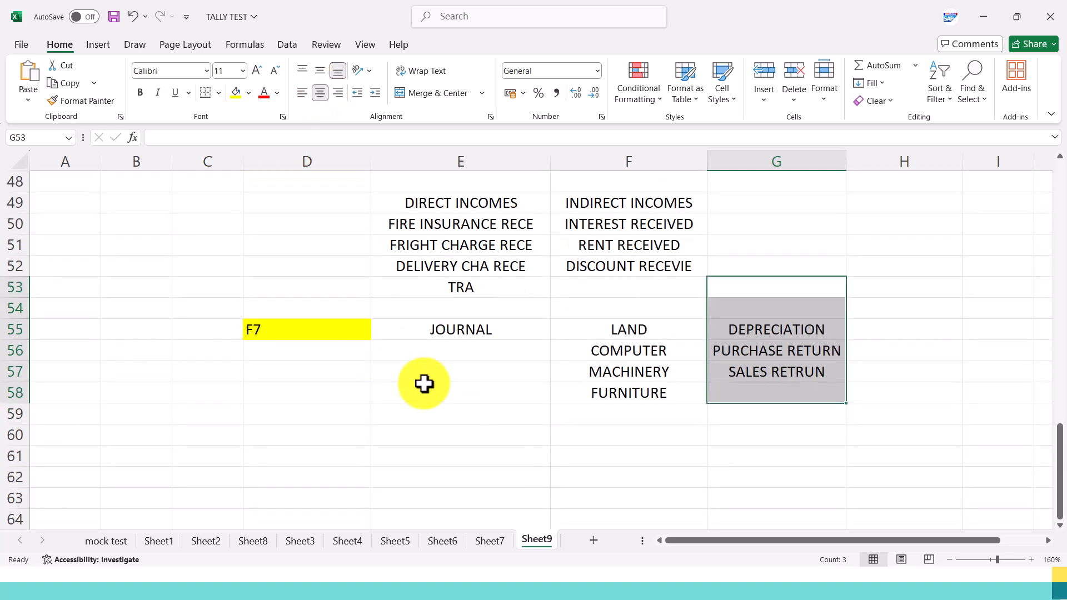
pyautogui.click(396, 394)
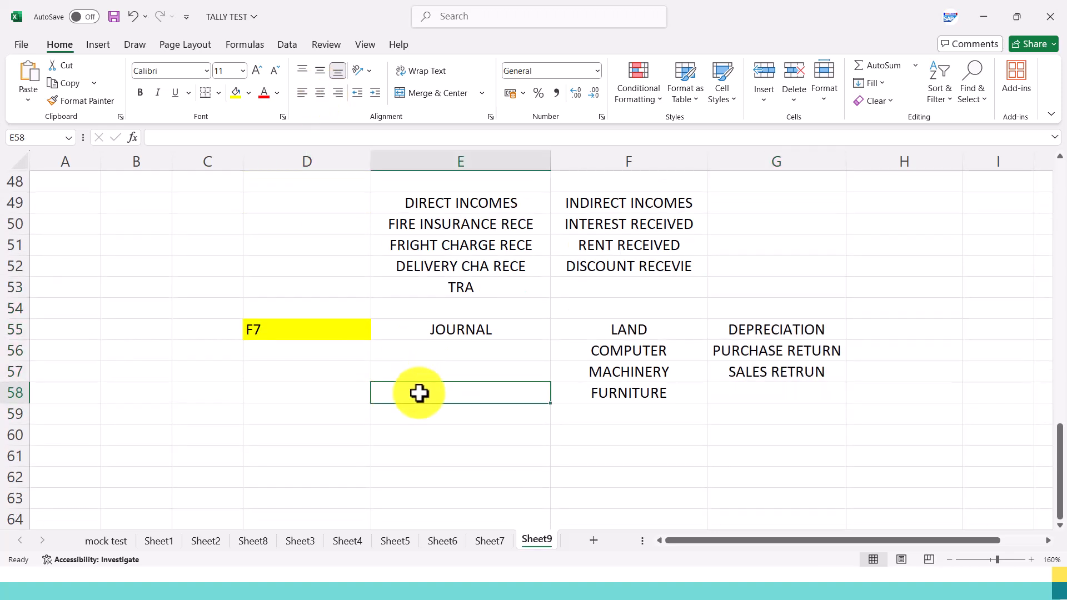
pyautogui.moveTo(743, 332); pyautogui.dragTo(749, 374)
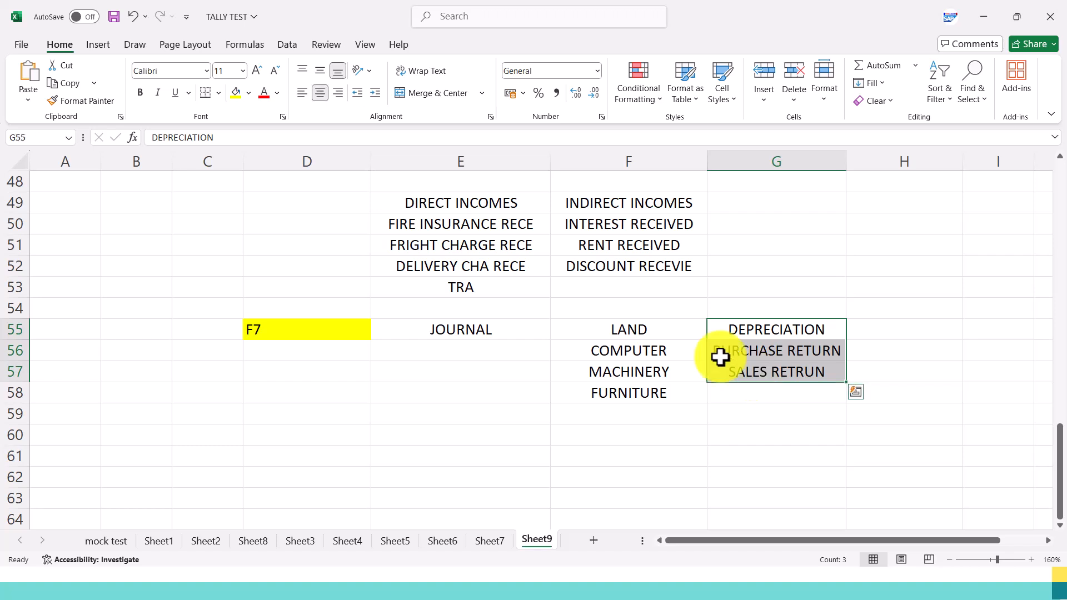
pyautogui.click(331, 334)
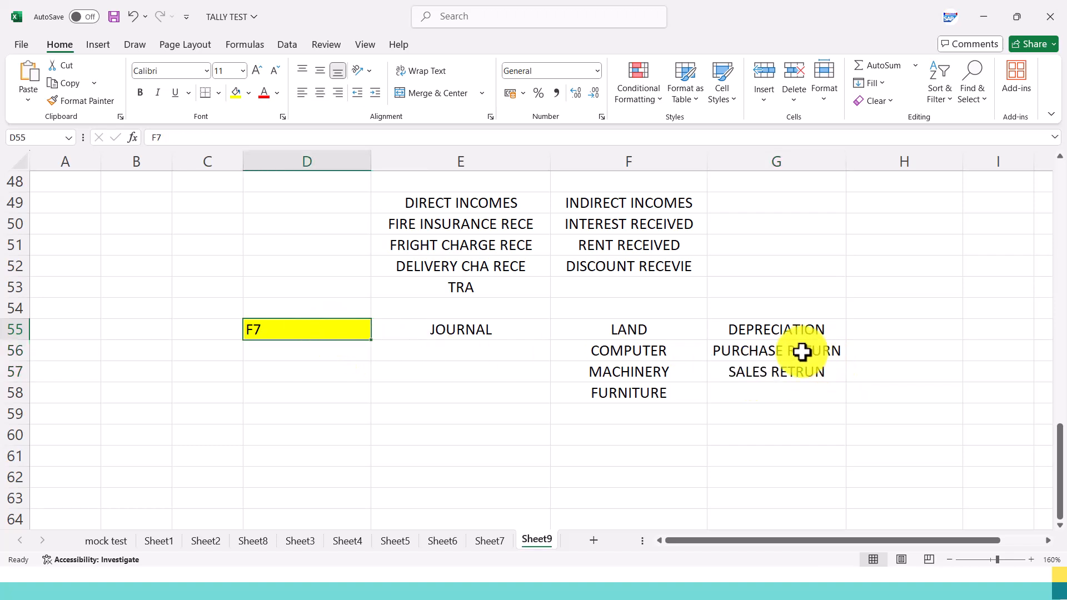
pyautogui.click(888, 355)
pyautogui.write('SER')
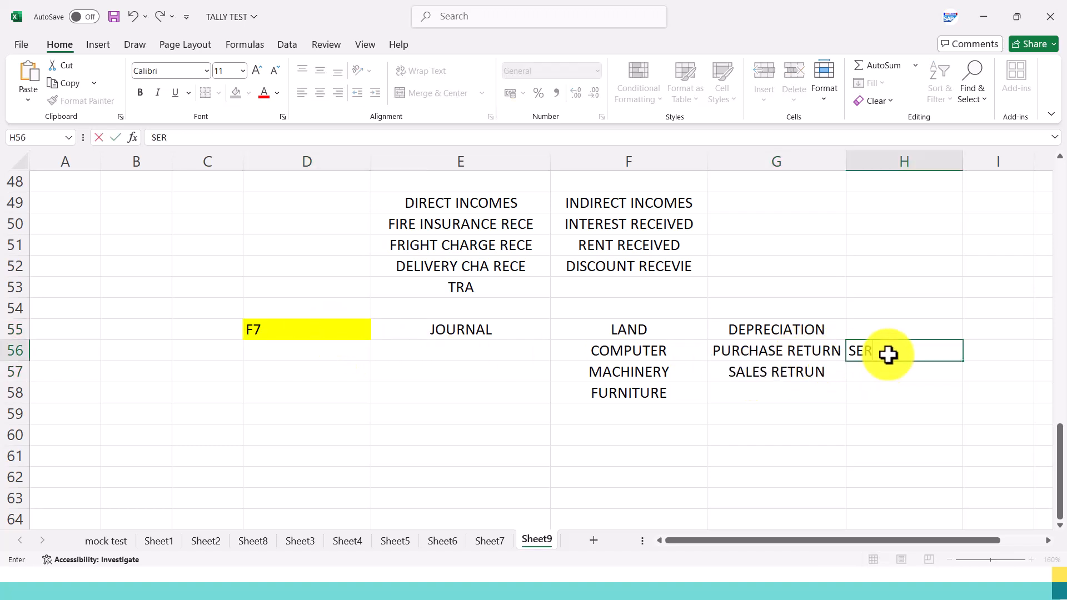
pyautogui.write('VICE')
pyautogui.press('Return')
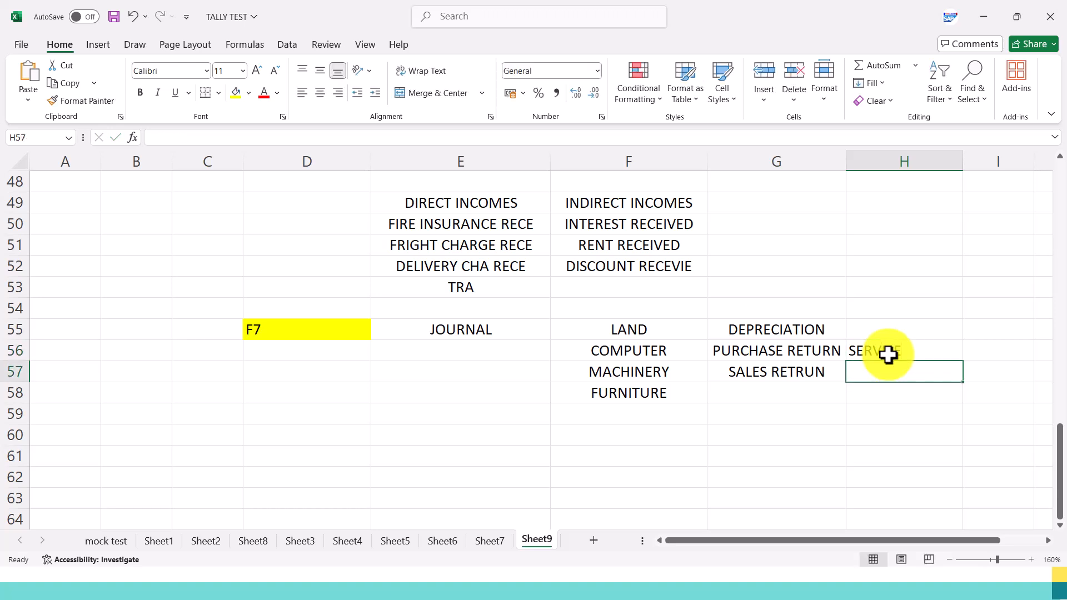
# Enter DEBIT NOTE in H56 beside PURCHASE RETURN and CREDIT NOTE in H57 beside SALES RETRUN.
pyautogui.click(888, 354)
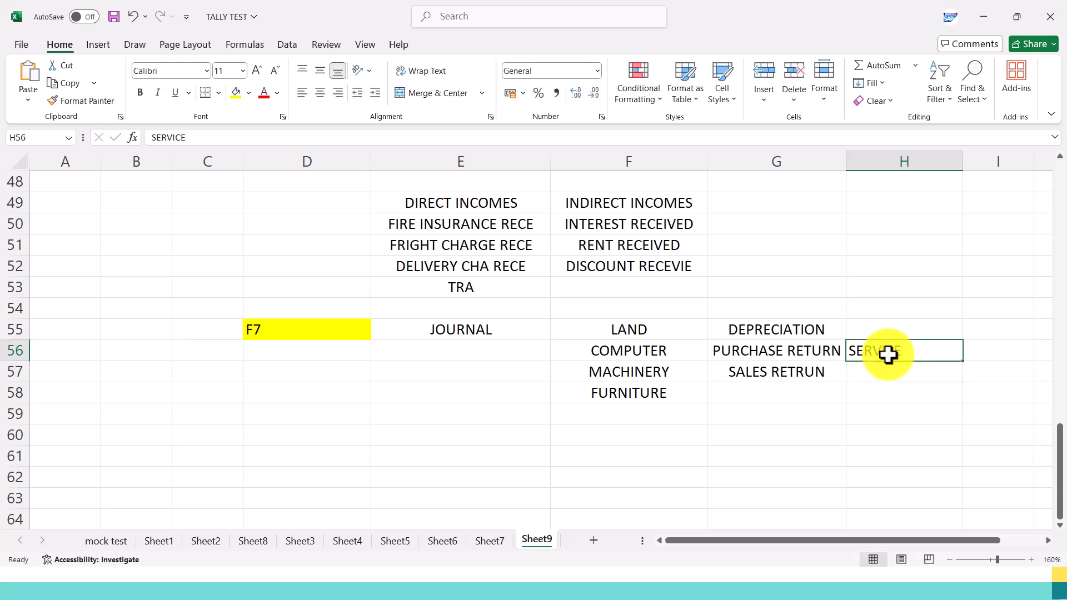
pyautogui.write('DEBIT NOTE')
pyautogui.press('Return')
pyautogui.write('C')
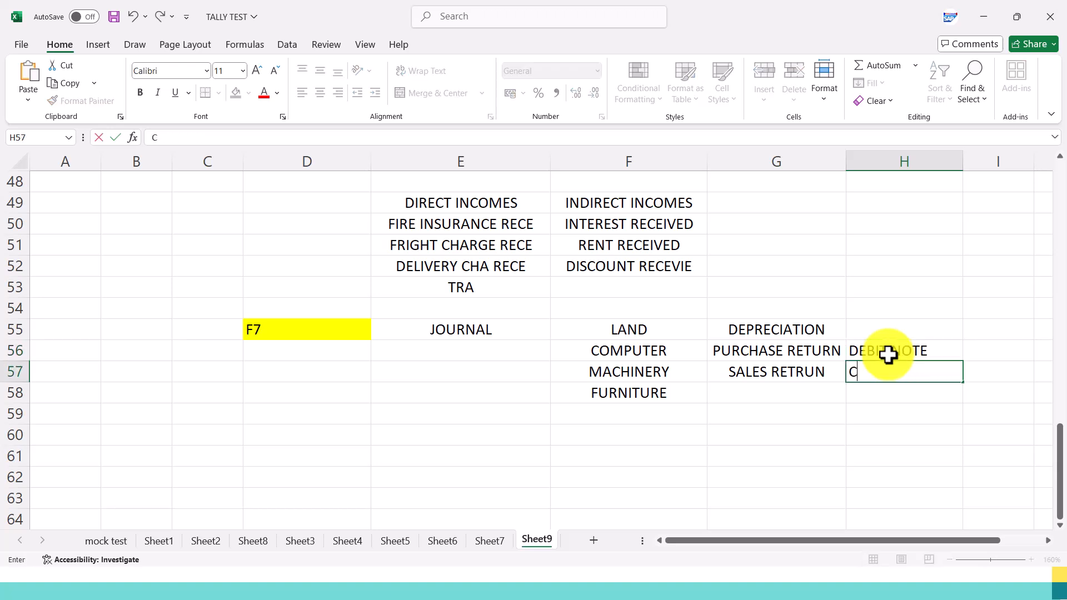
pyautogui.write('REDIT NTE')
pyautogui.press('BackSpace')
pyautogui.write('OTE')
pyautogui.click(868, 426)
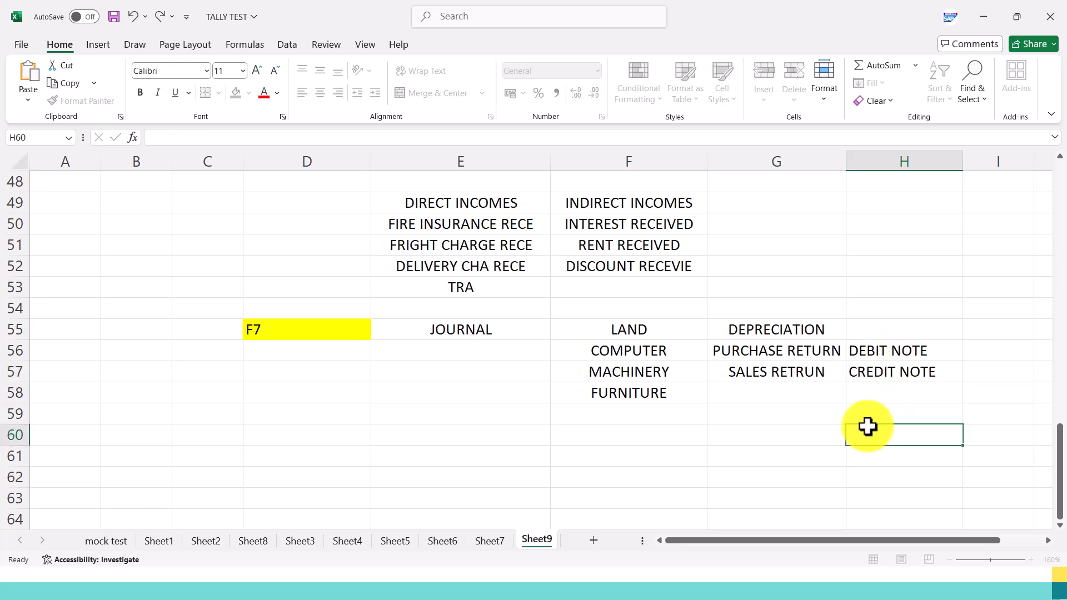
# Center the cells H55:H57 horizontally.
pyautogui.click(884, 335)
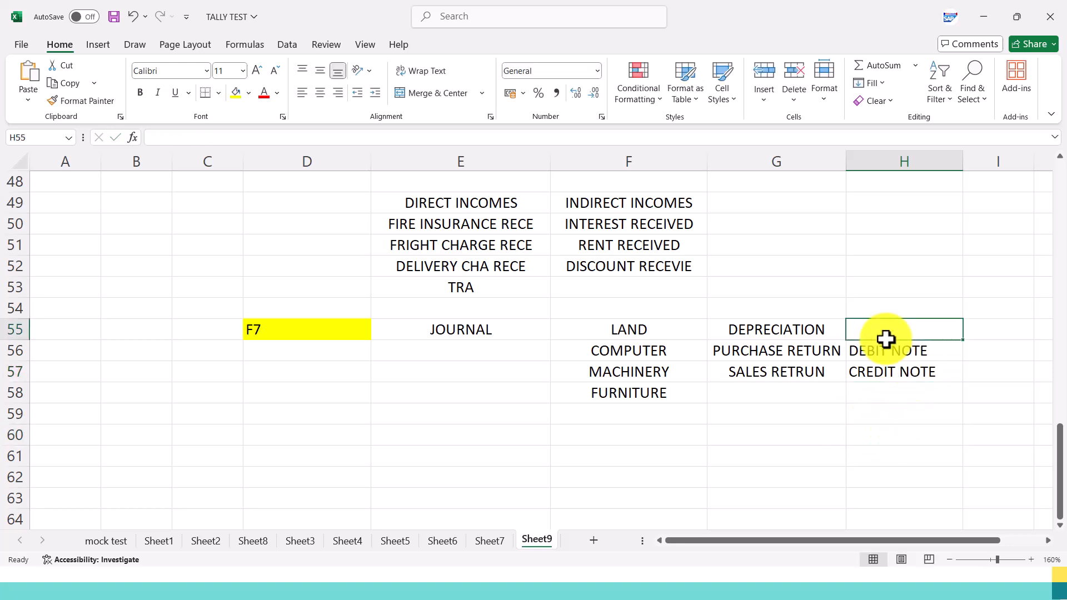
pyautogui.click(886, 376)
pyautogui.click(894, 334)
pyautogui.moveTo(895, 334); pyautogui.dragTo(881, 371)
pyautogui.click(321, 93)
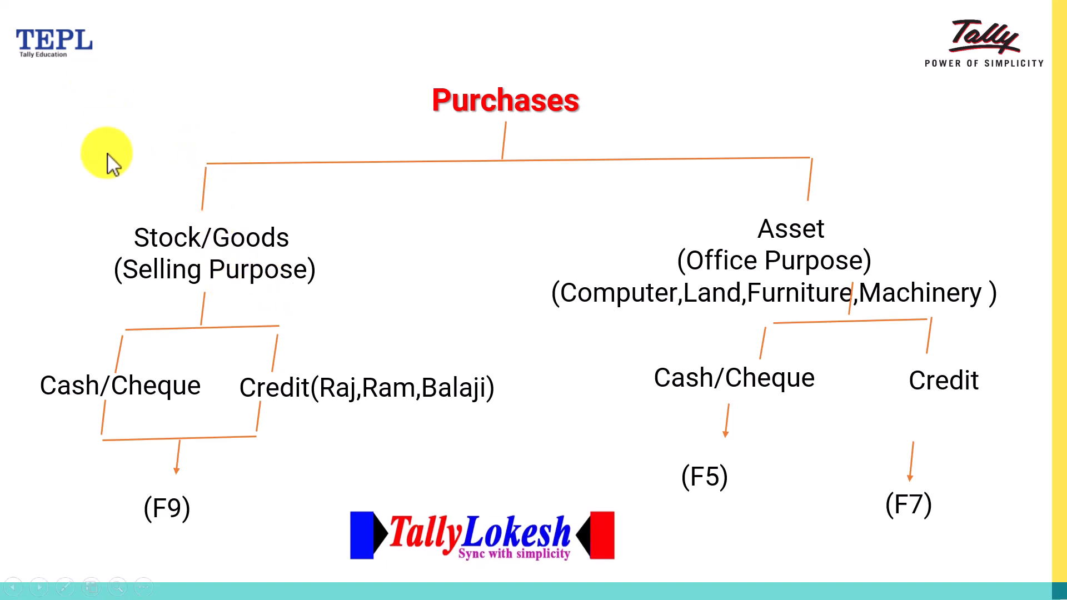
# Switch back to the Excel notes sheet and enter BUSINESS in D61 and MARKET in E61, below the journal section.
pyautogui.hotkey('alt', 'Tab')
pyautogui.scroll(-1, 232, 321)
pyautogui.click(319, 327)
pyautogui.write('BUSINES')
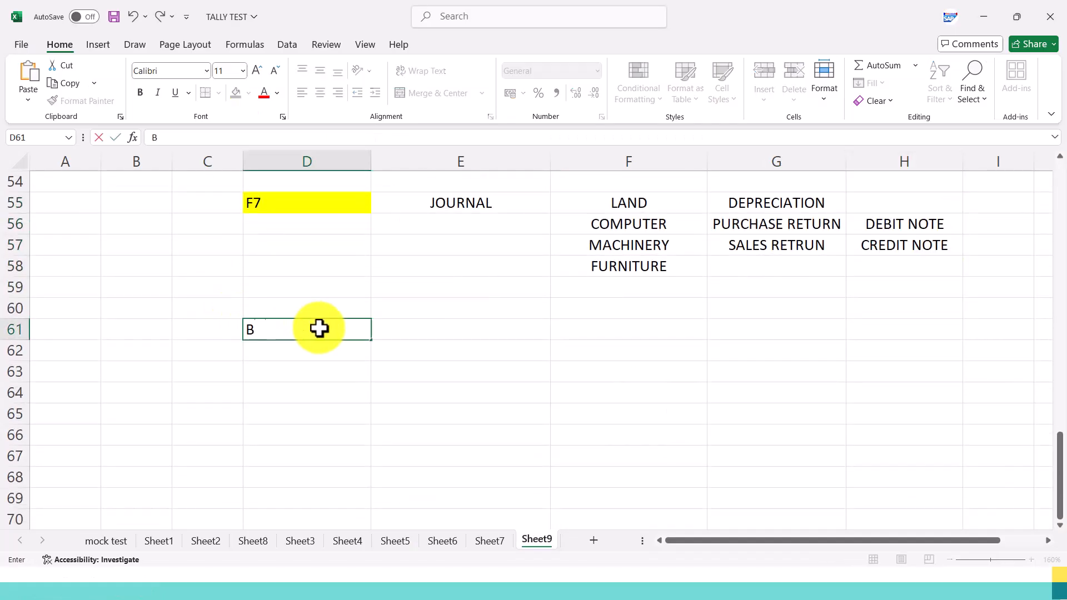
pyautogui.press('BackSpace')
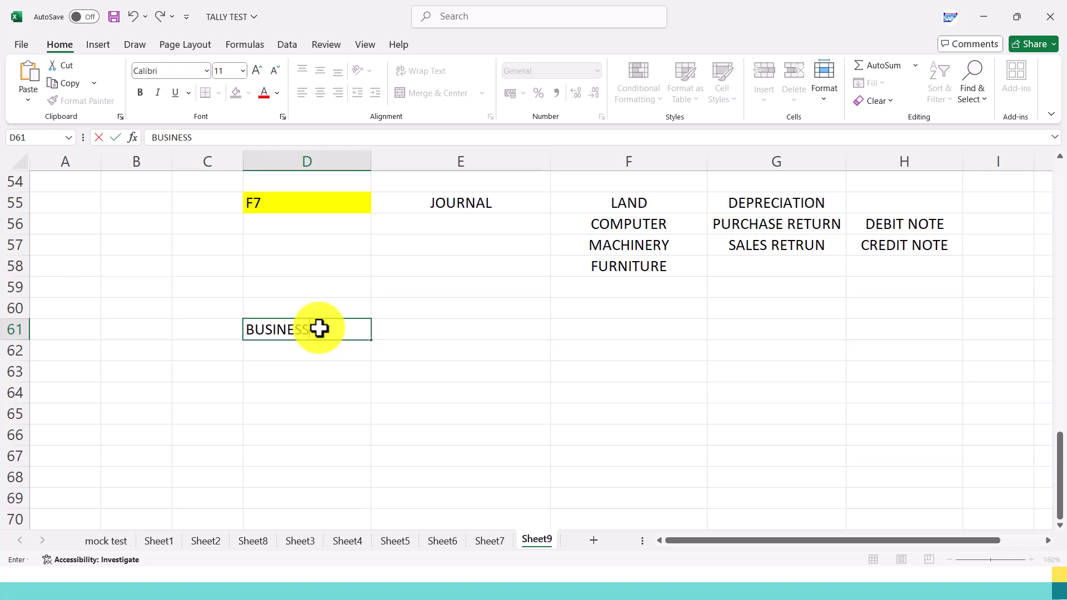
pyautogui.press('Tab')
pyautogui.write('MARKET')
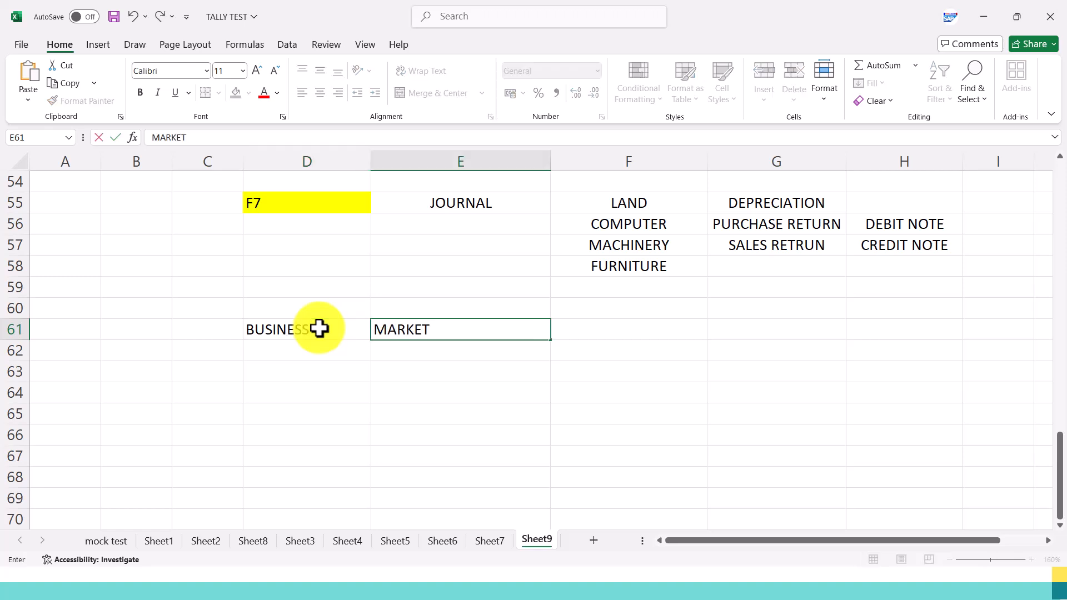
pyautogui.press('Tab')
# Enter STOCK/ GOODS in F61 beside MARKET.
pyautogui.write('STOC')
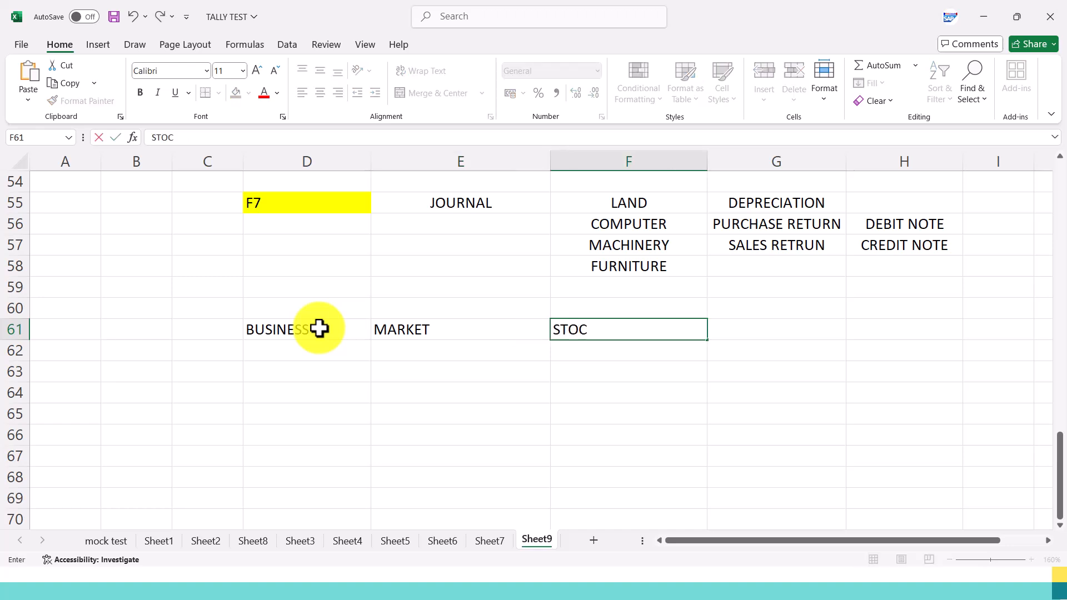
pyautogui.write('K/ GOODS')
pyautogui.press('Tab')
# Enter CASH/CHEQUE/CREDIT in G61 and autofit column G to its contents.
pyautogui.write('CA')
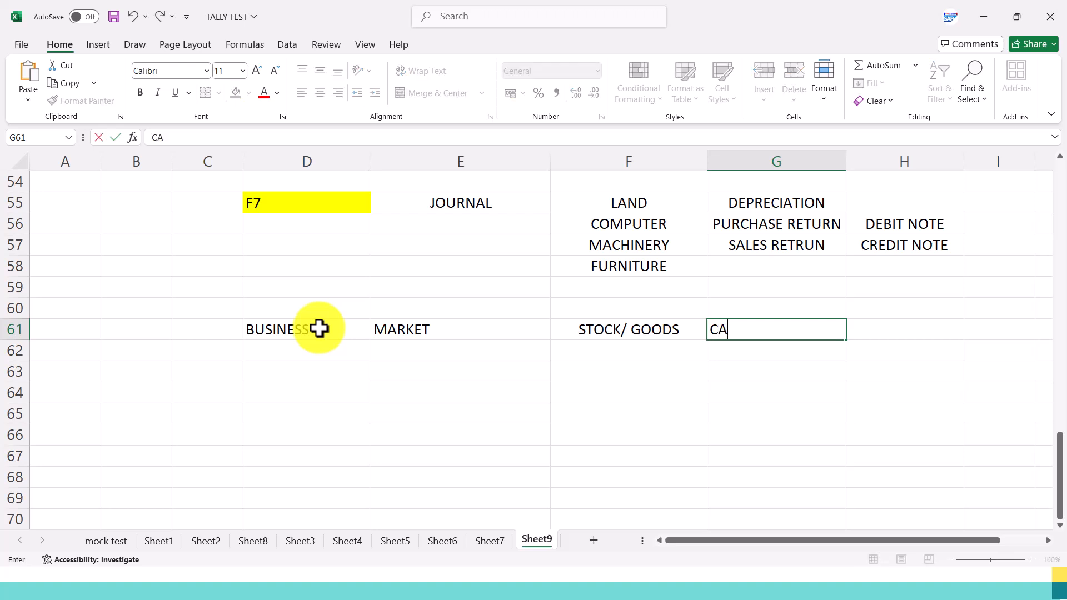
pyautogui.write('SH/CHEQU')
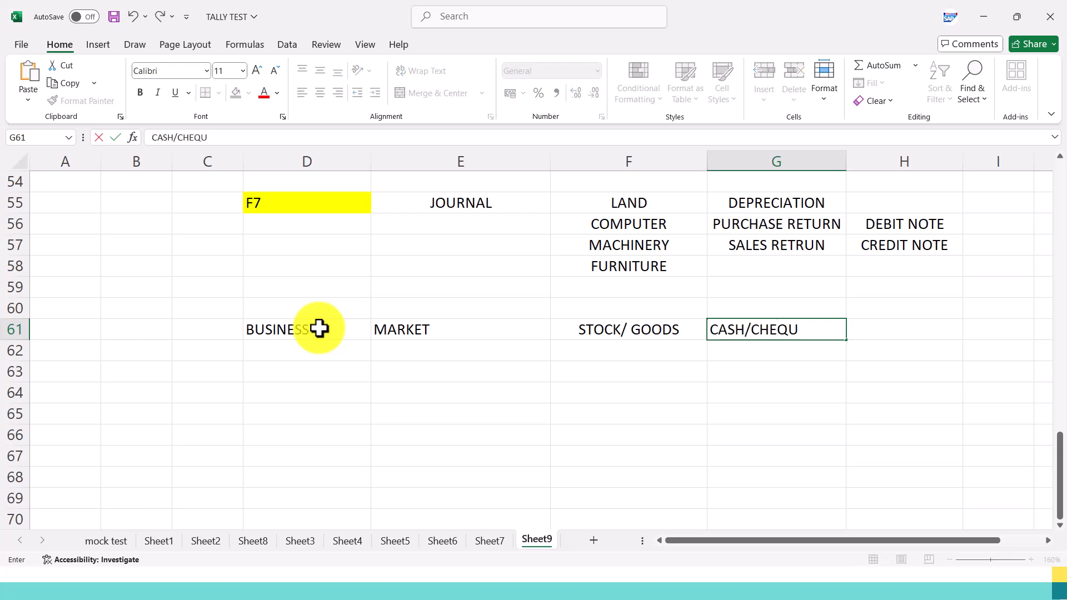
pyautogui.write('E/CREDIT')
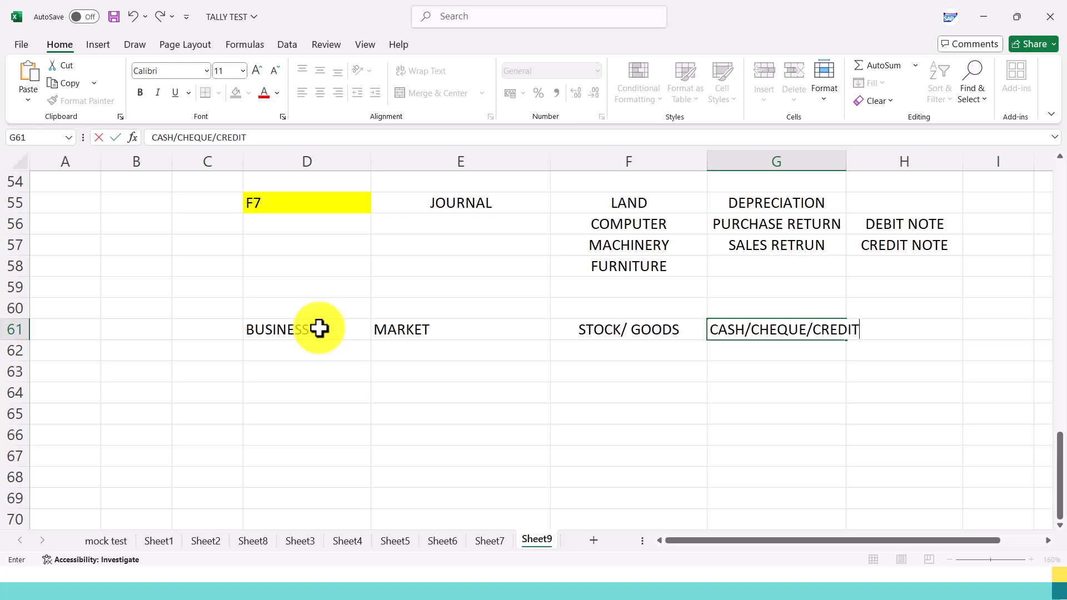
pyautogui.press('Return')
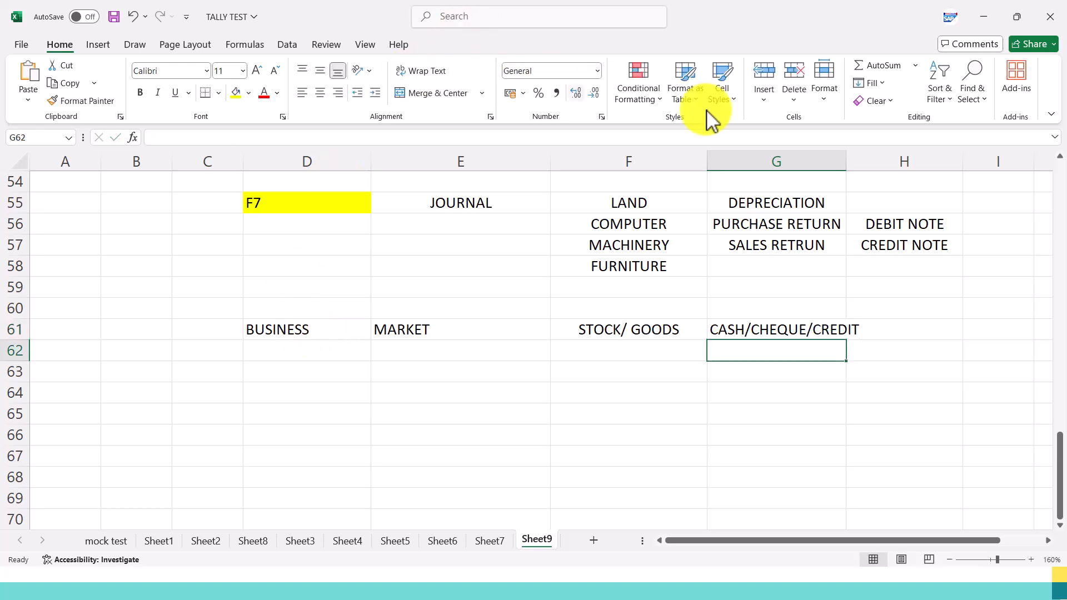
pyautogui.doubleClick(848, 163)
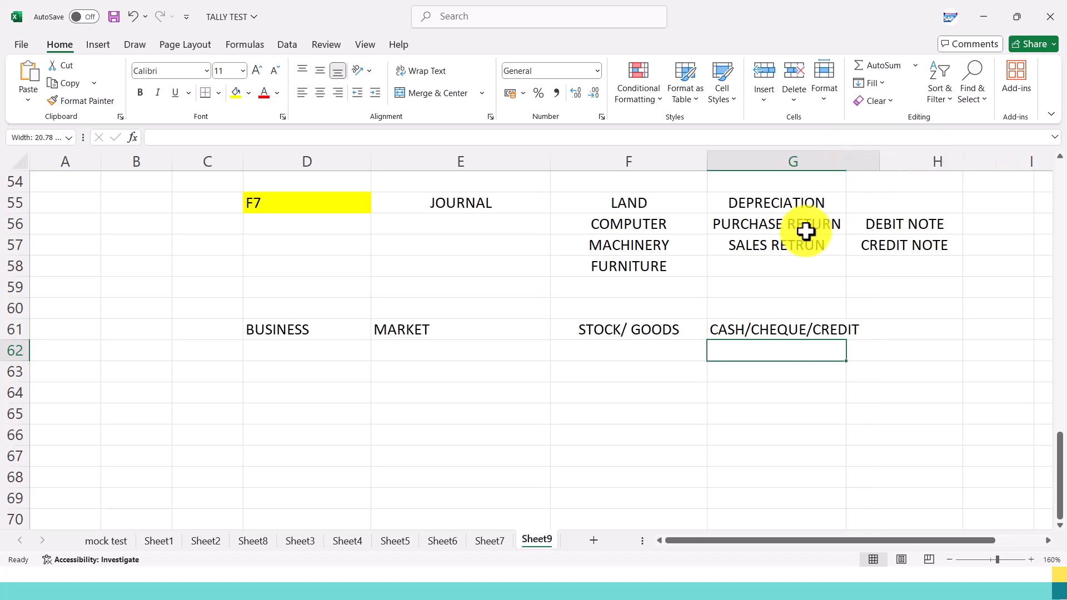
# List MOBILES in F62 and ELECTRICAL GOODS in F63 below STOCK/ GOODS.
pyautogui.click(630, 336)
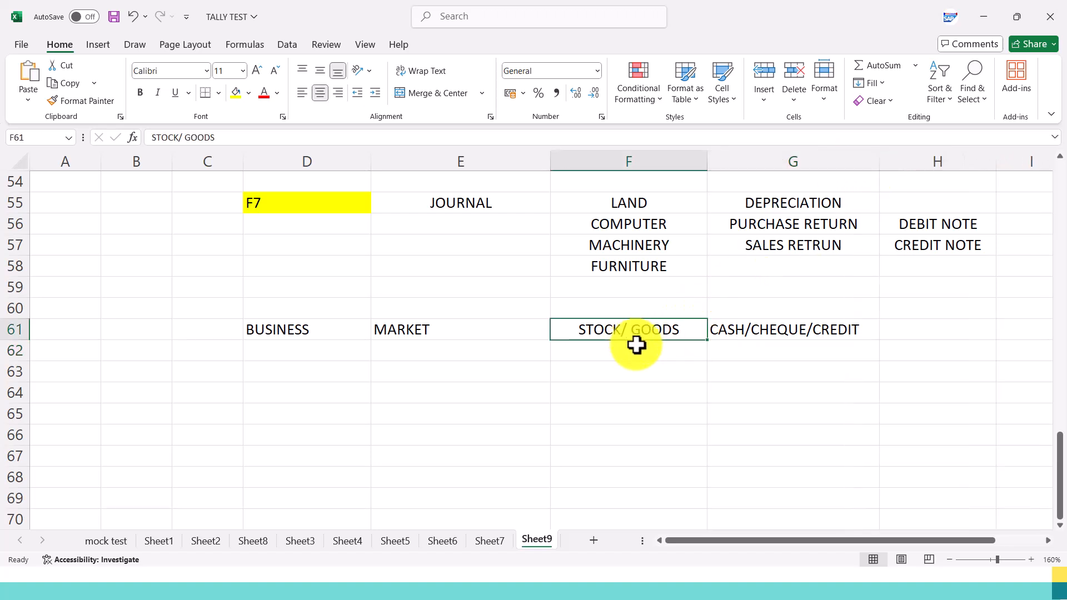
pyautogui.click(636, 350)
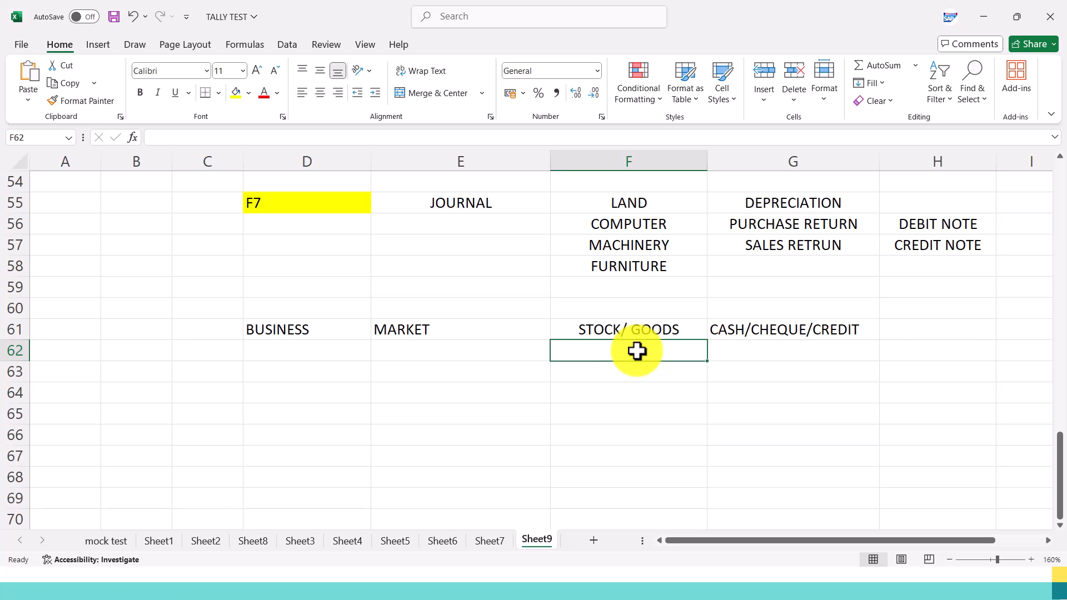
pyautogui.write('MOBILE')
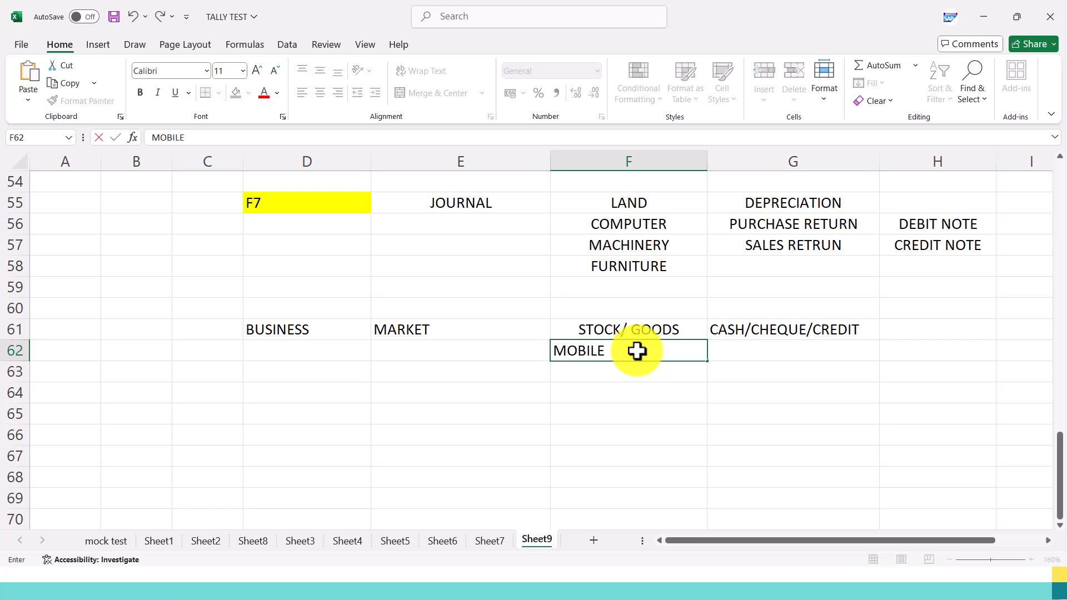
pyautogui.write('S')
pyautogui.press('Return')
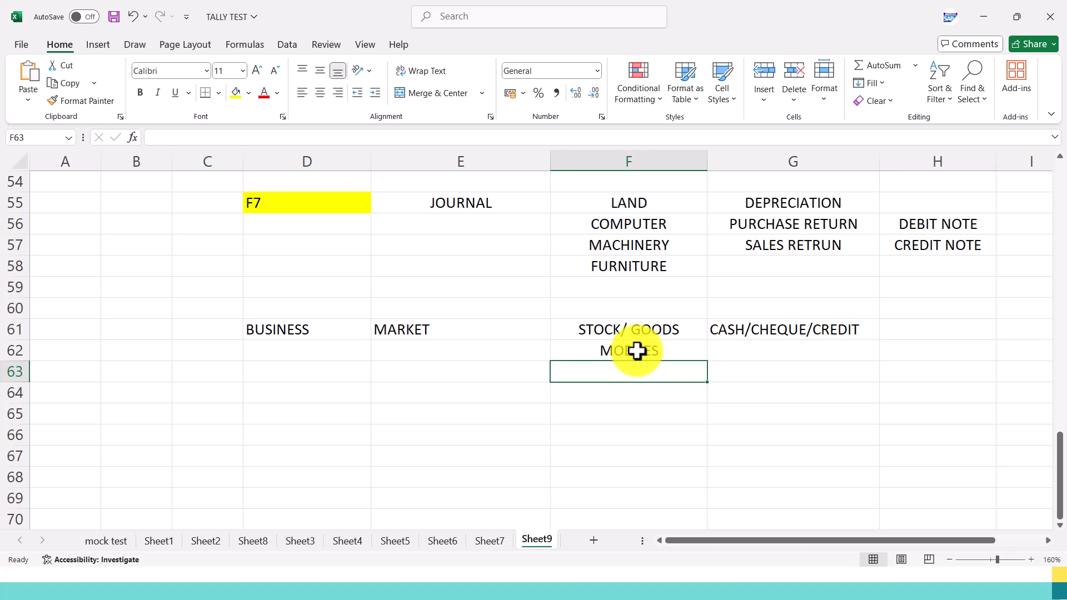
pyautogui.write('ELECTRICAL GOODS')
pyautogui.press('Return')
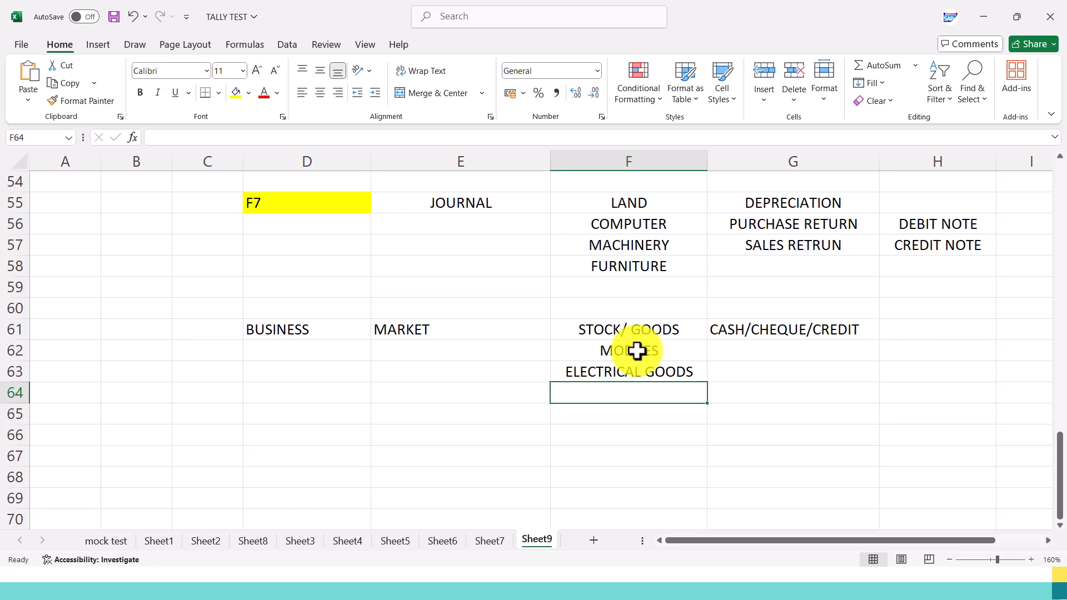
pyautogui.write('STO')
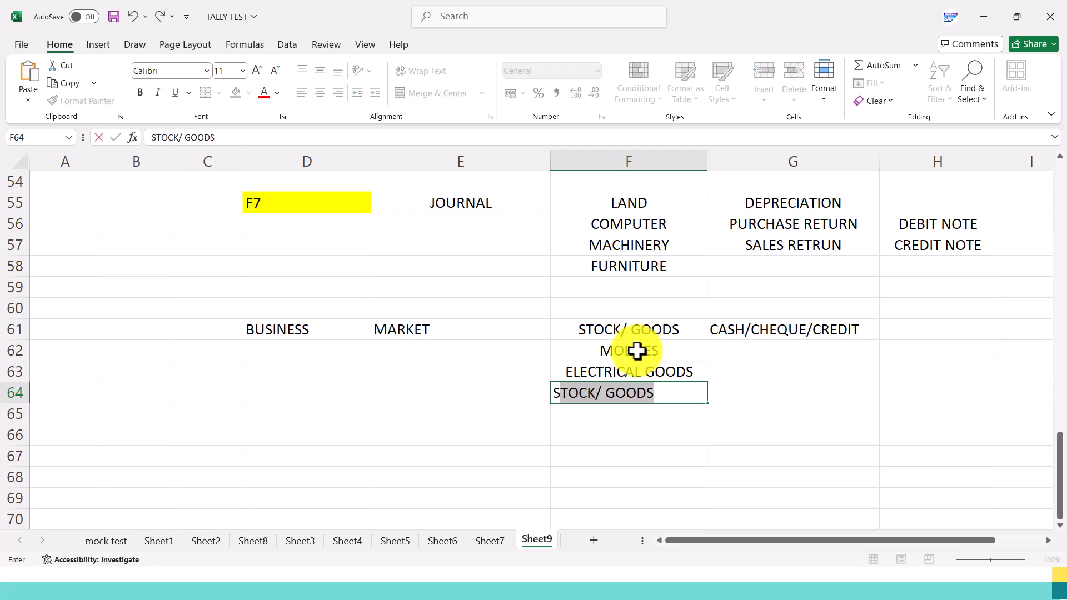
pyautogui.press('BackSpace')
pyautogui.press('BackSpace')
pyautogui.press('BackSpace')
pyautogui.press('BackSpace')
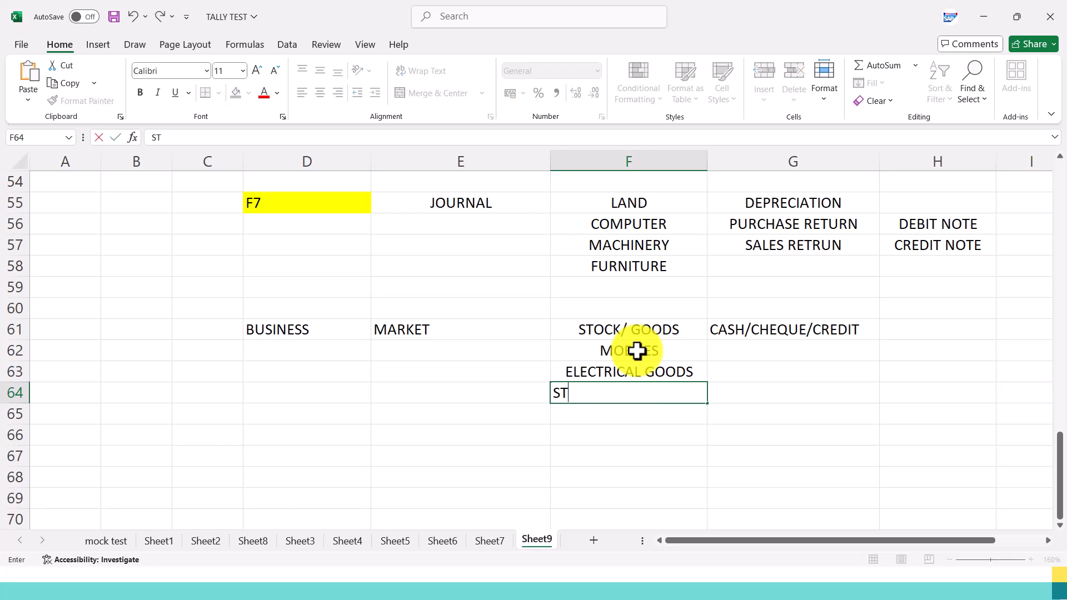
pyautogui.press('Down')
pyautogui.press('Down')
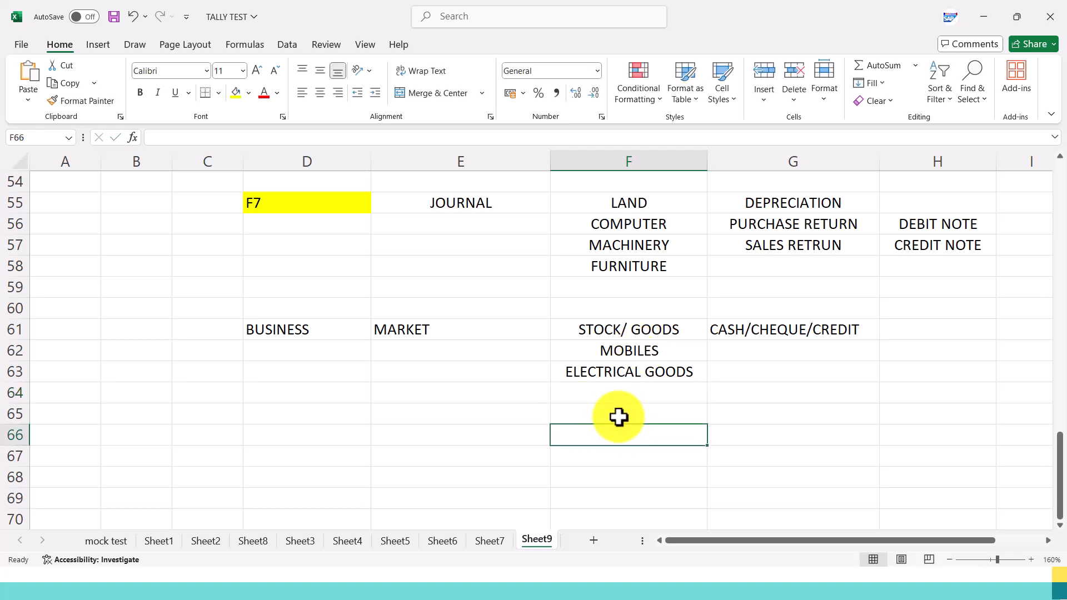
pyautogui.press('Up')
pyautogui.press('Up')
# Add MEDICINES in F64 to the stock list.
pyautogui.write('MEDICINES')
pyautogui.press('Return')
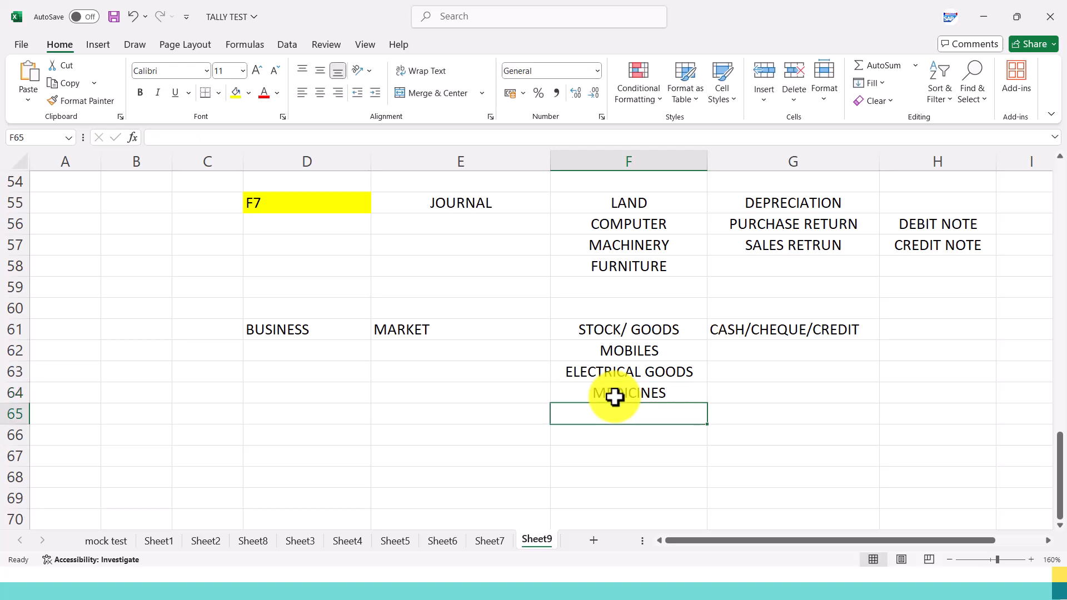
pyautogui.click(615, 396)
pyautogui.click(665, 448)
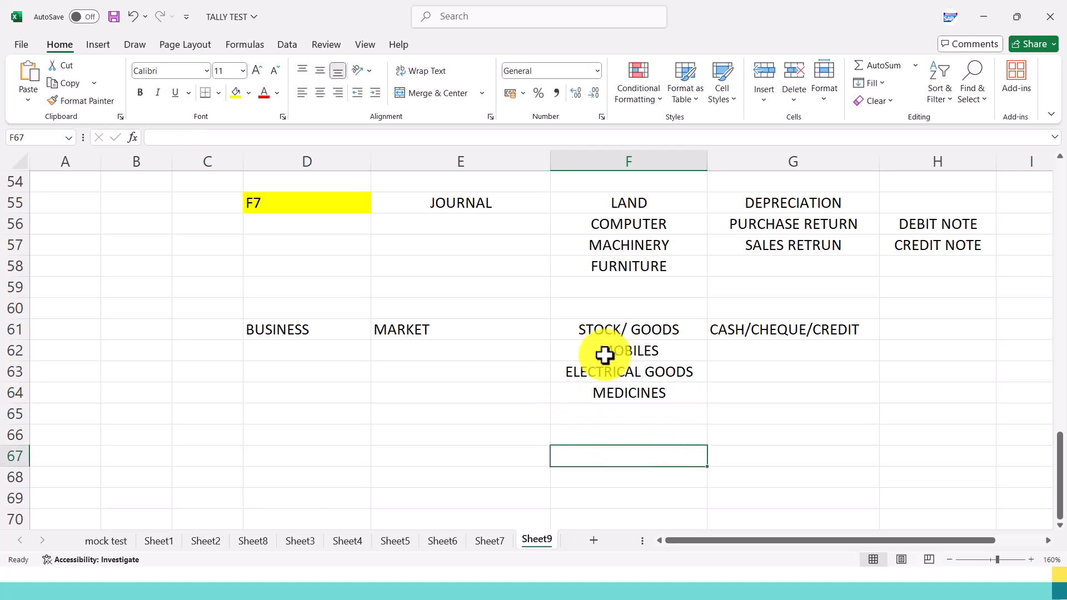
pyautogui.moveTo(674, 346); pyautogui.dragTo(671, 388)
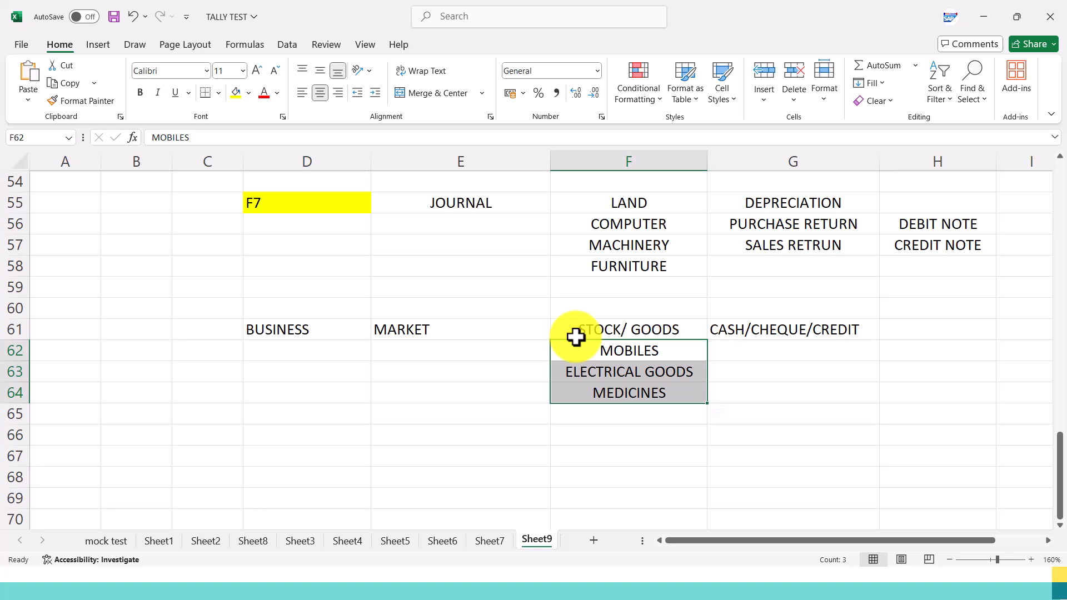
pyautogui.click(676, 385)
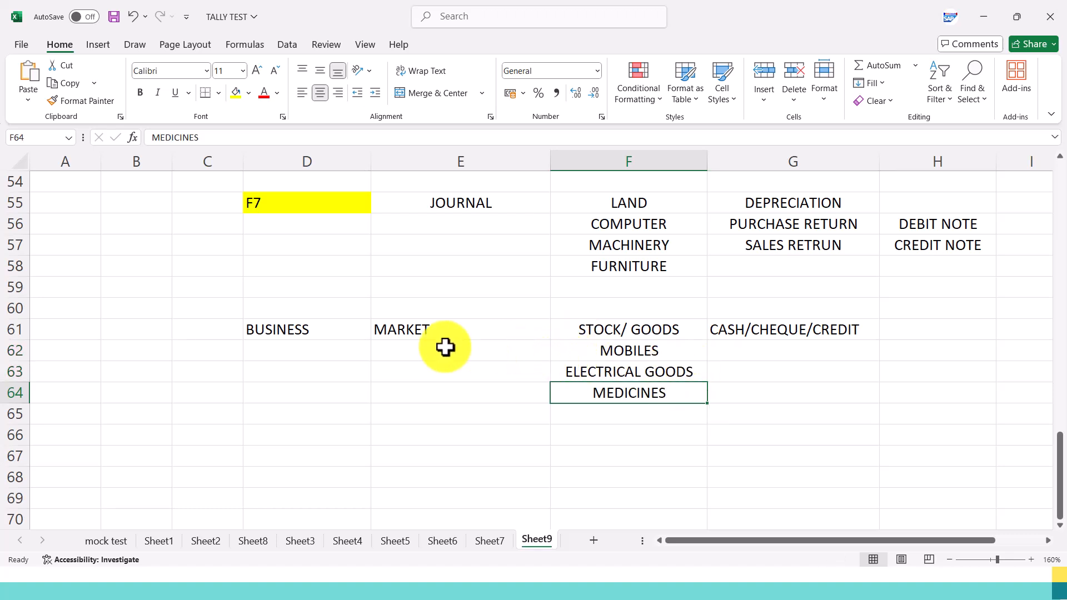
# Number the BUSINESS row 1 in C61 and enter 2 in C66 for a second entry.
pyautogui.click(192, 326)
pyautogui.write('1')
pyautogui.press('Return')
pyautogui.press('Return')
pyautogui.press('Return')
pyautogui.press('Return')
pyautogui.press('Return')
pyautogui.write('2')
pyautogui.press('Tab')
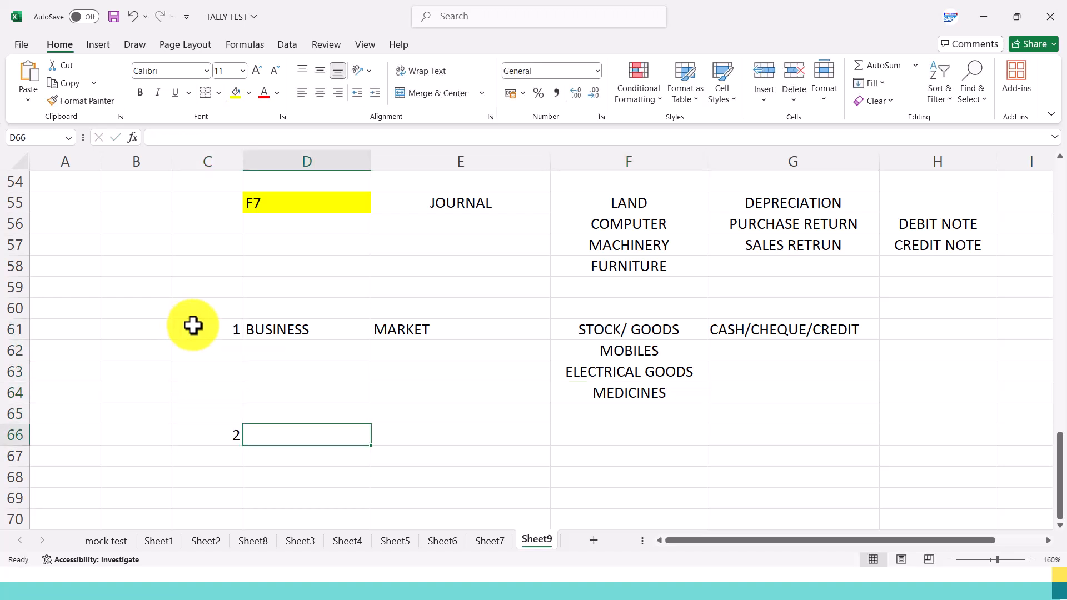
# After consulting the Purchases slide, enter F9 in H61 beside CASH/CHEQUE/CREDIT and center it horizontally.
pyautogui.hotkey('alt', 'Tab')
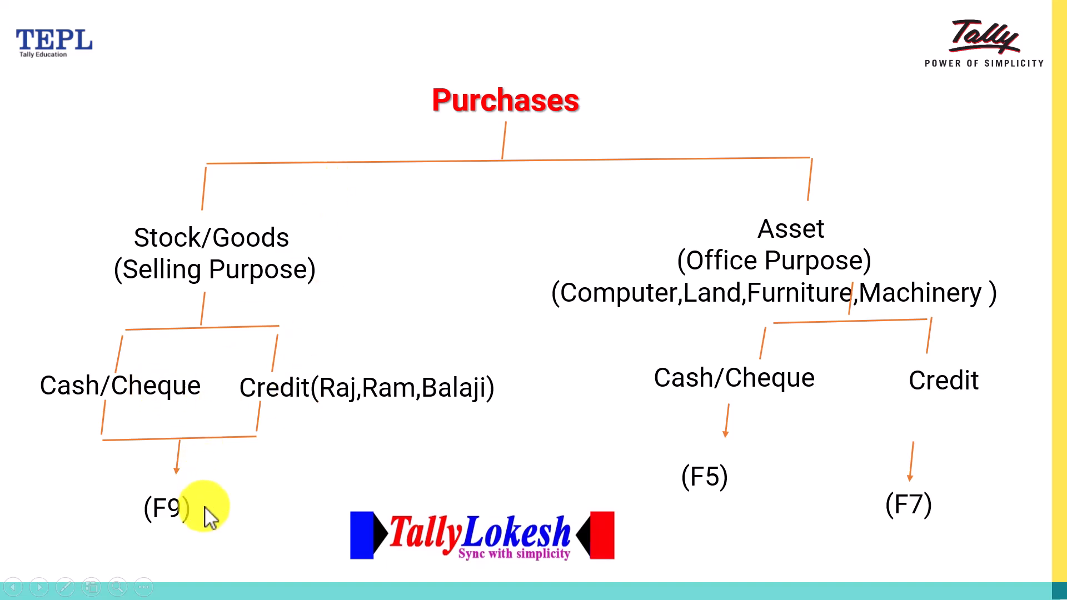
pyautogui.hotkey('alt', 'Tab')
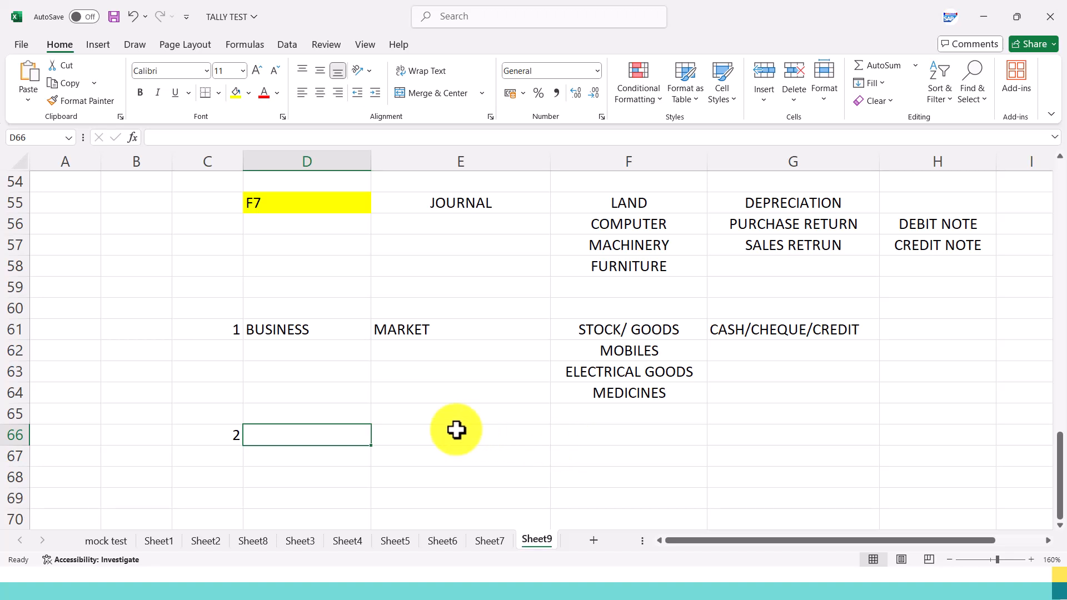
pyautogui.click(938, 327)
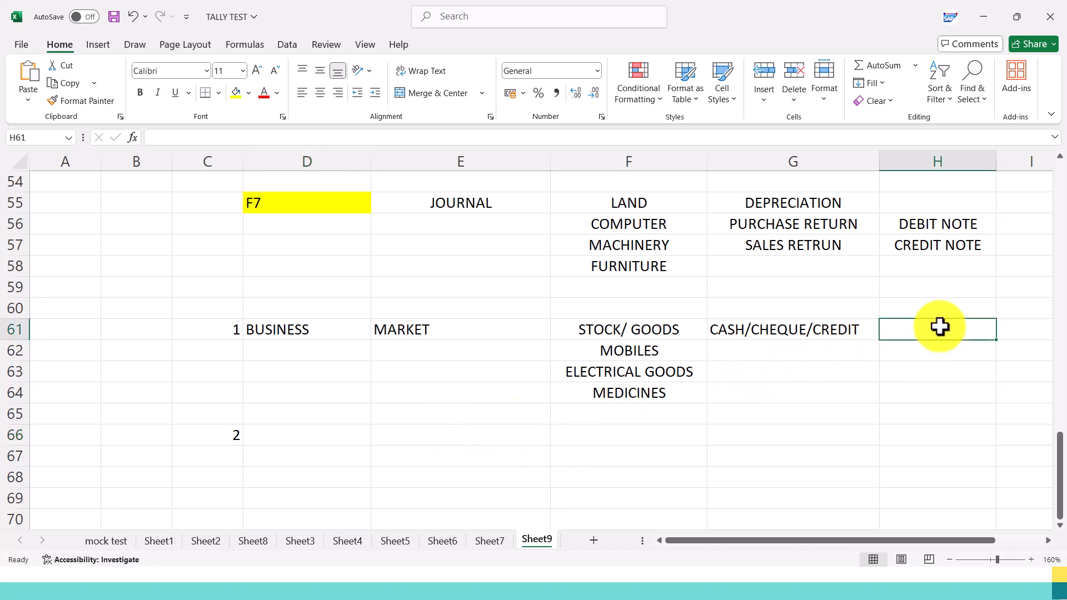
pyautogui.write('F9')
pyautogui.click(917, 436)
pyautogui.click(928, 328)
pyautogui.click(320, 93)
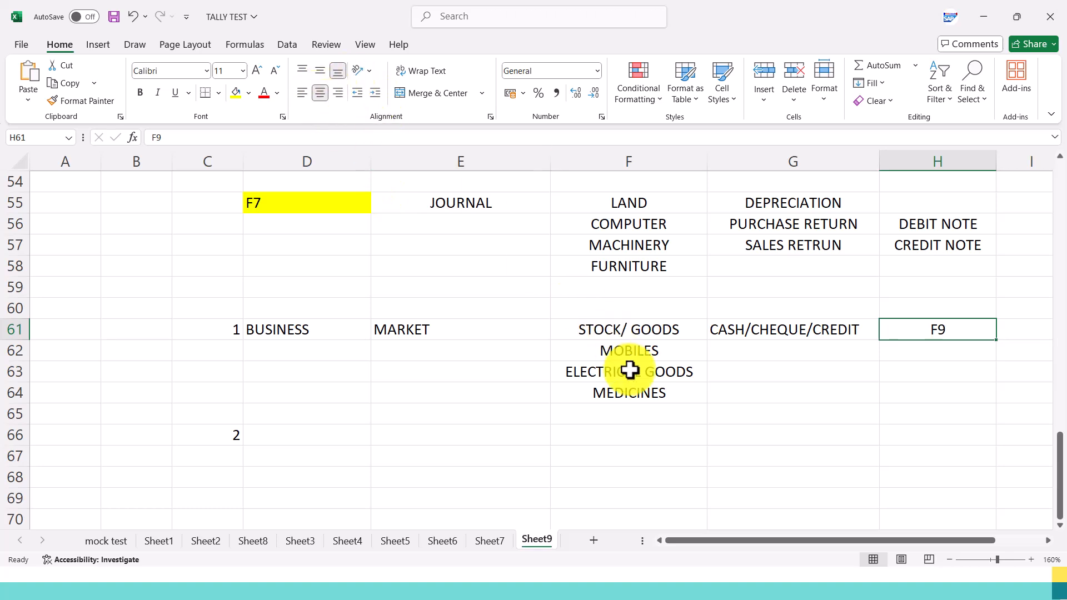
# Switch to the slideshow showing the Purchases chart.
pyautogui.click(679, 412)
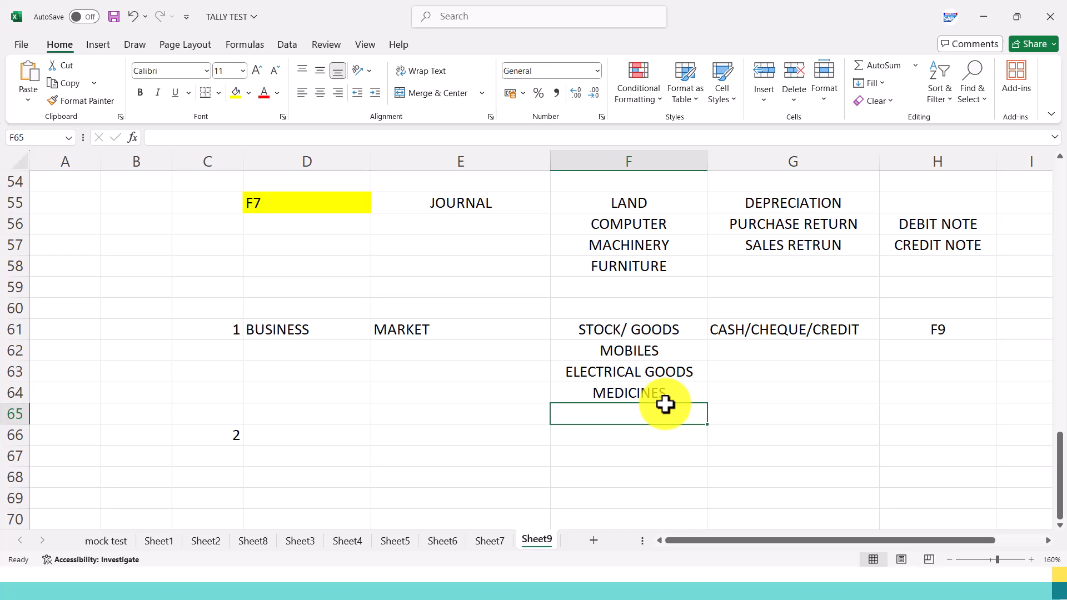
pyautogui.hotkey('alt', 'Tab')
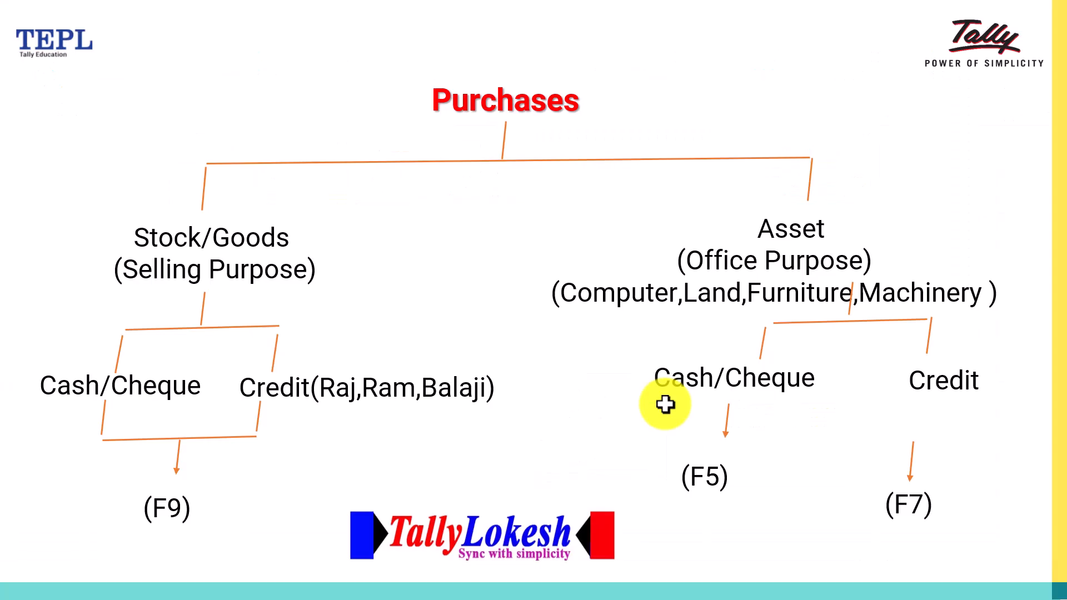
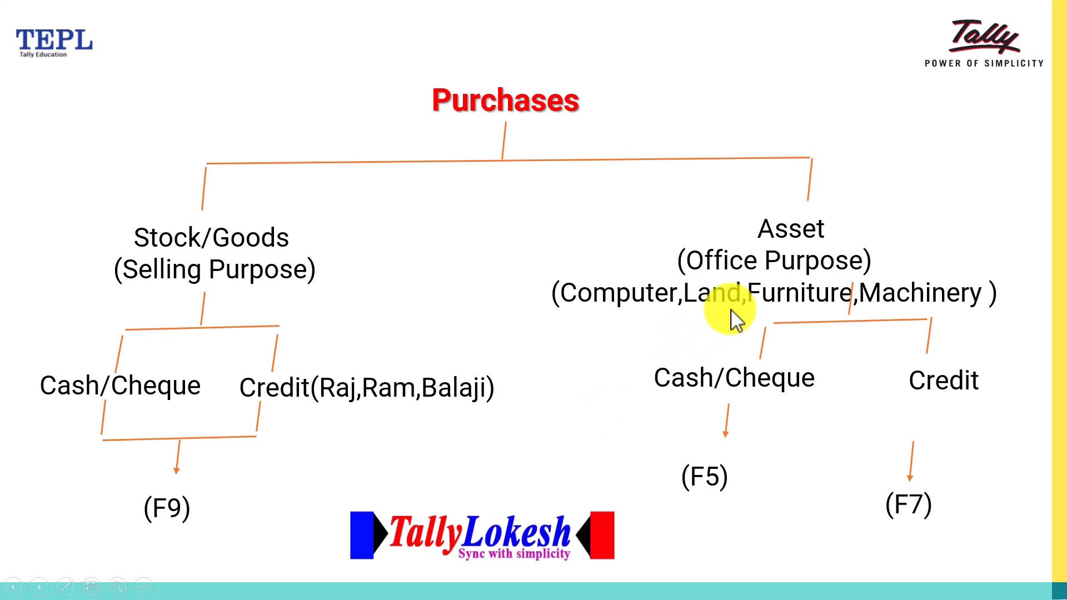
# Switch to the TALLY TEST workbook in Excel and enter ASSETS in D66 with LAND beside it in E66.
pyautogui.hotkey('alt', 'Tab')
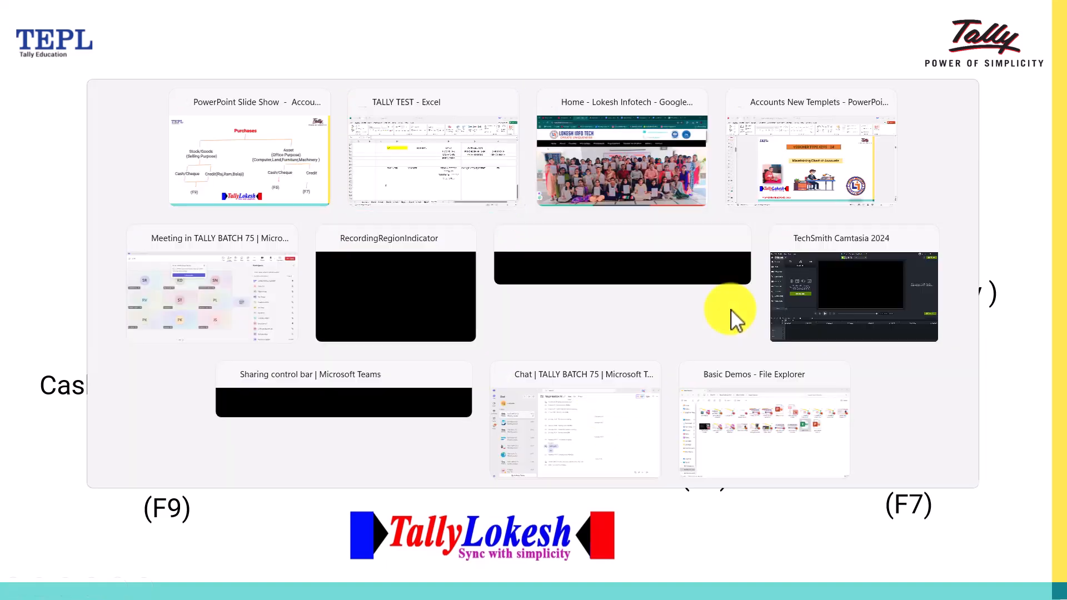
pyautogui.click(330, 433)
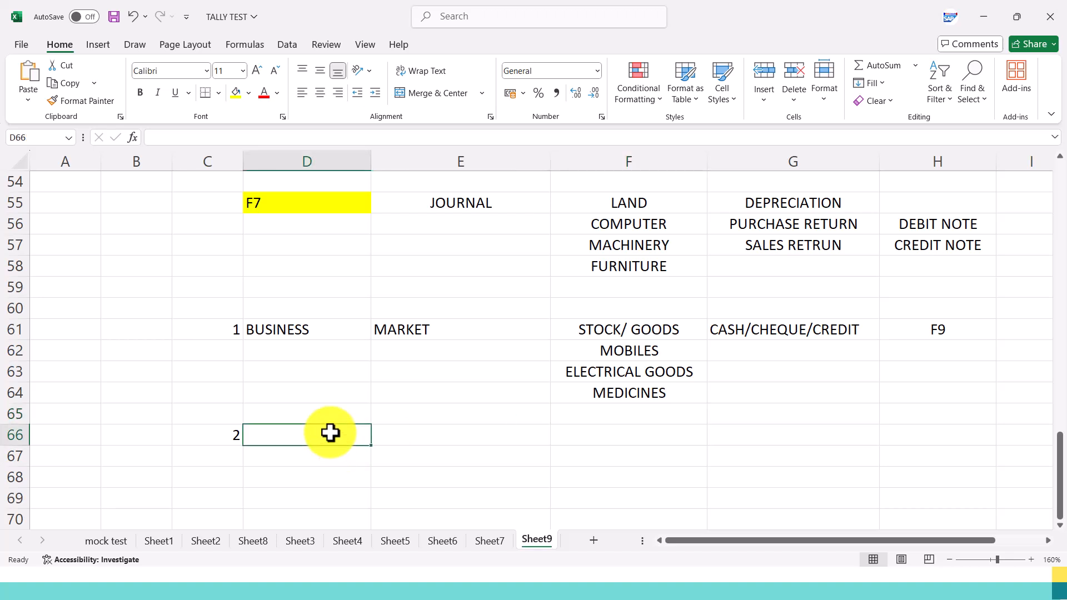
pyautogui.write('s')
pyautogui.press('BackSpace')
pyautogui.write('ASSETS')
pyautogui.press('Tab')
pyautogui.write('LAND')
pyautogui.press('Return')
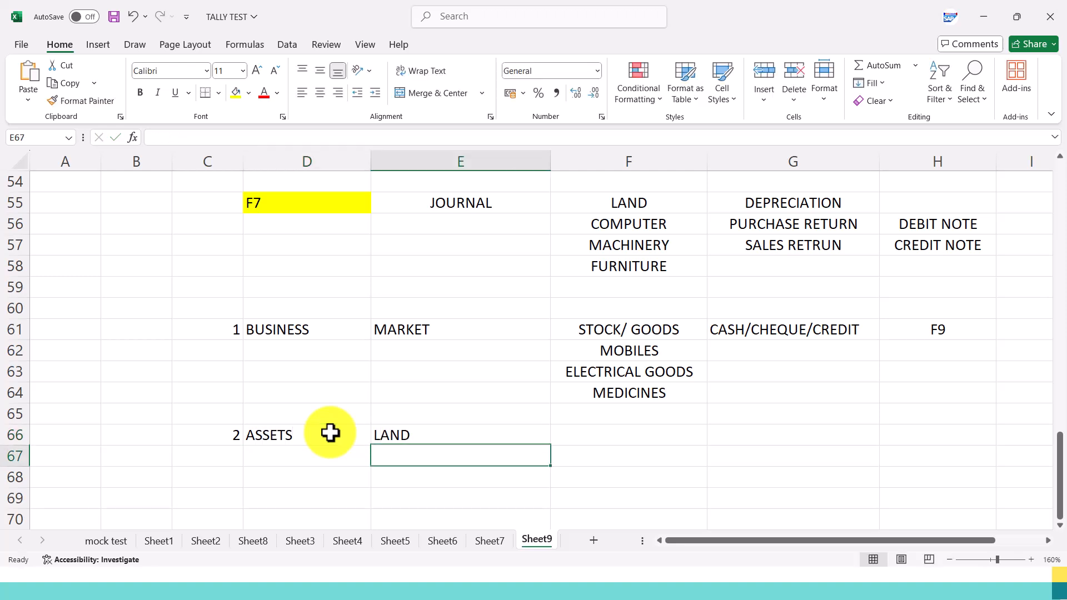
# Continue the asset list below LAND with BUILDING in E67, MACHINERY in E68 and FURNITURE in E69.
pyautogui.write('BUILDING')
pyautogui.press('Return')
pyautogui.write('MACHINERY')
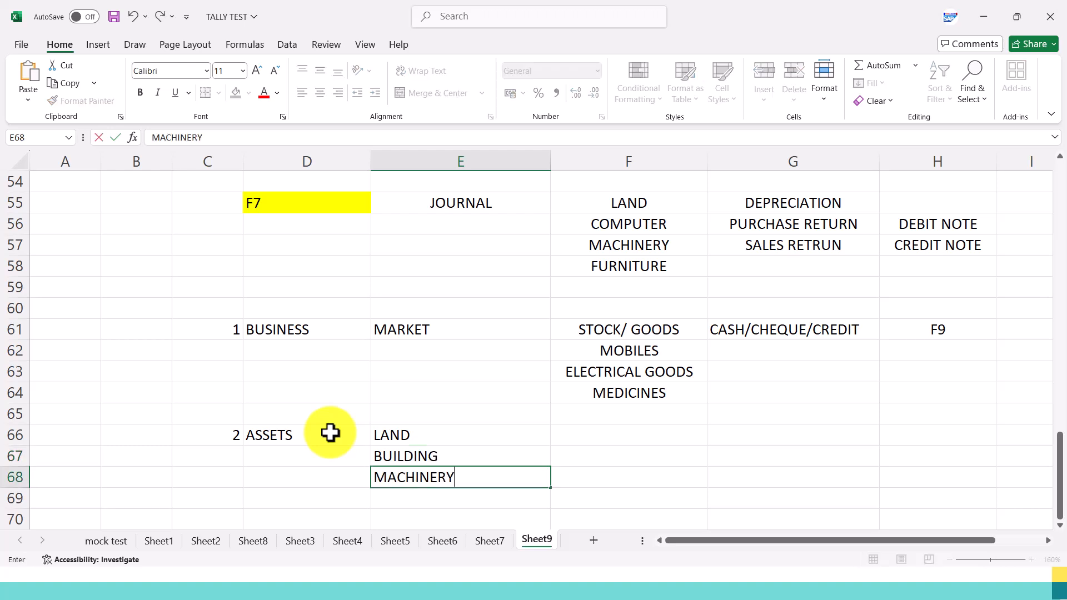
pyautogui.press('Return')
pyautogui.write('FURNITURE')
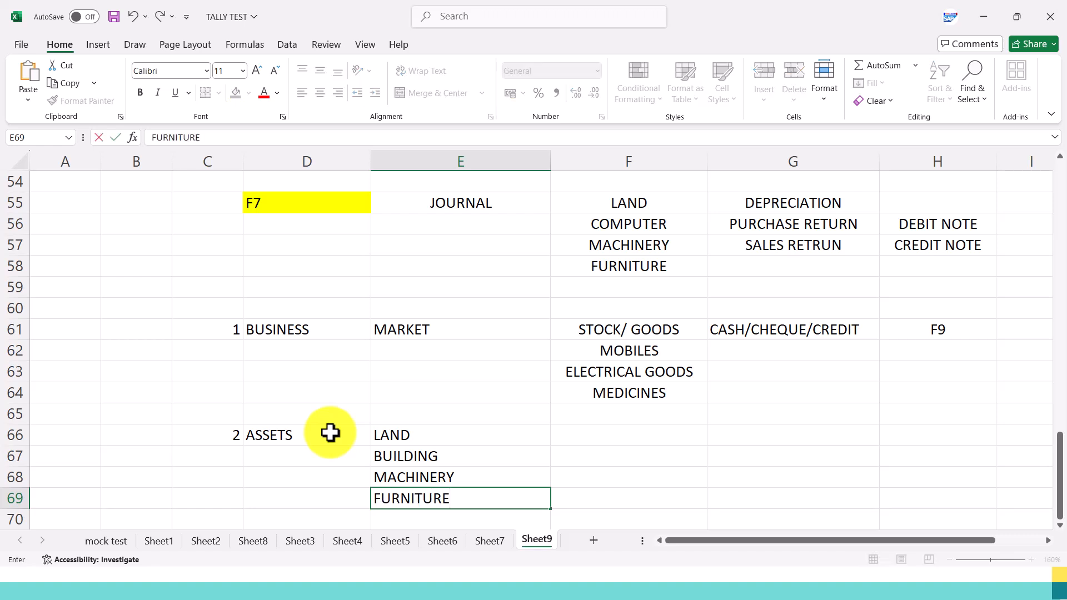
pyautogui.press('Tab')
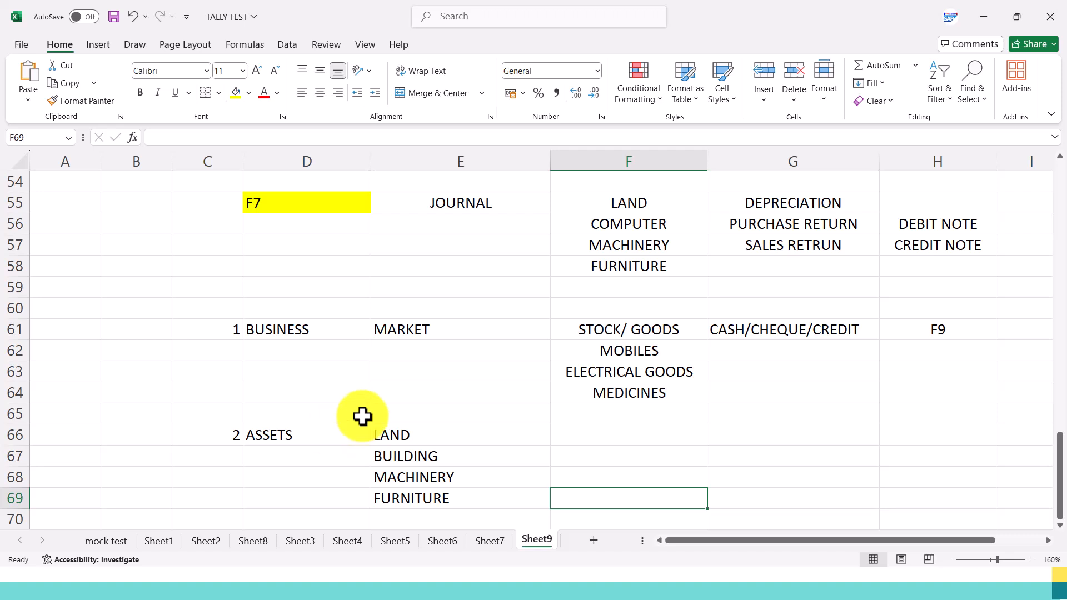
# Enter BUSINESS PURPOSE in F66 beside LAND, correcting the spelling of its last word.
pyautogui.click(603, 429)
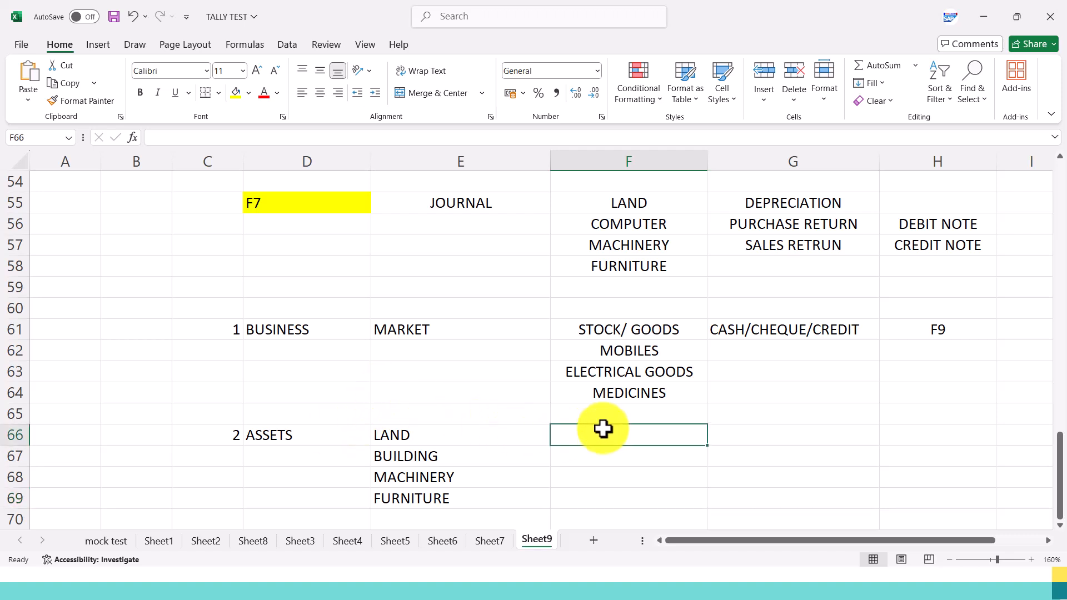
pyautogui.write('BUSINESS A')
pyautogui.press('BackSpace')
pyautogui.write('P')
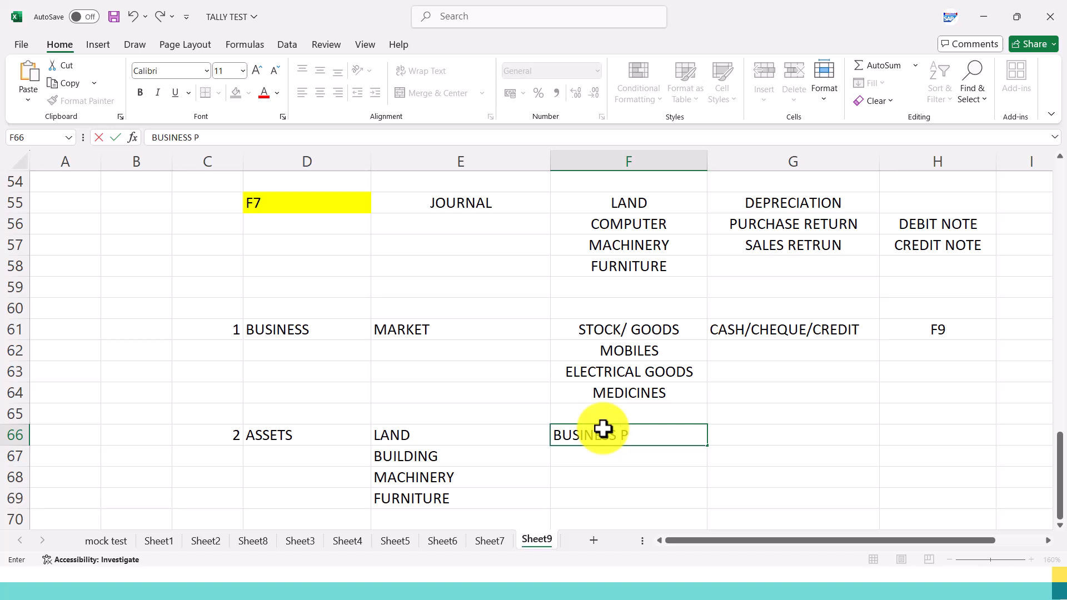
pyautogui.write('URPOST')
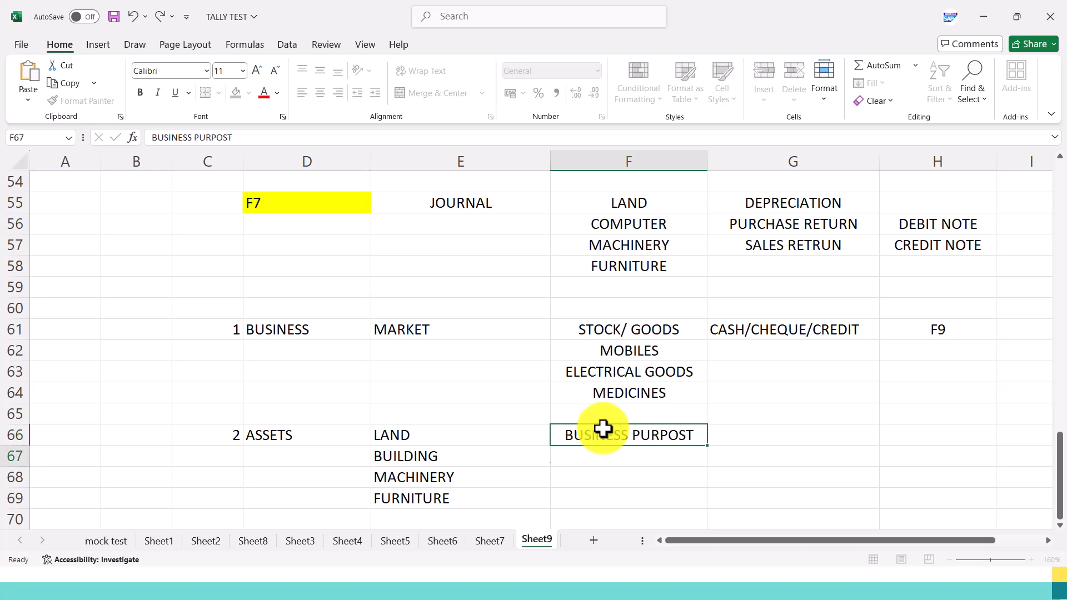
pyautogui.press('Return')
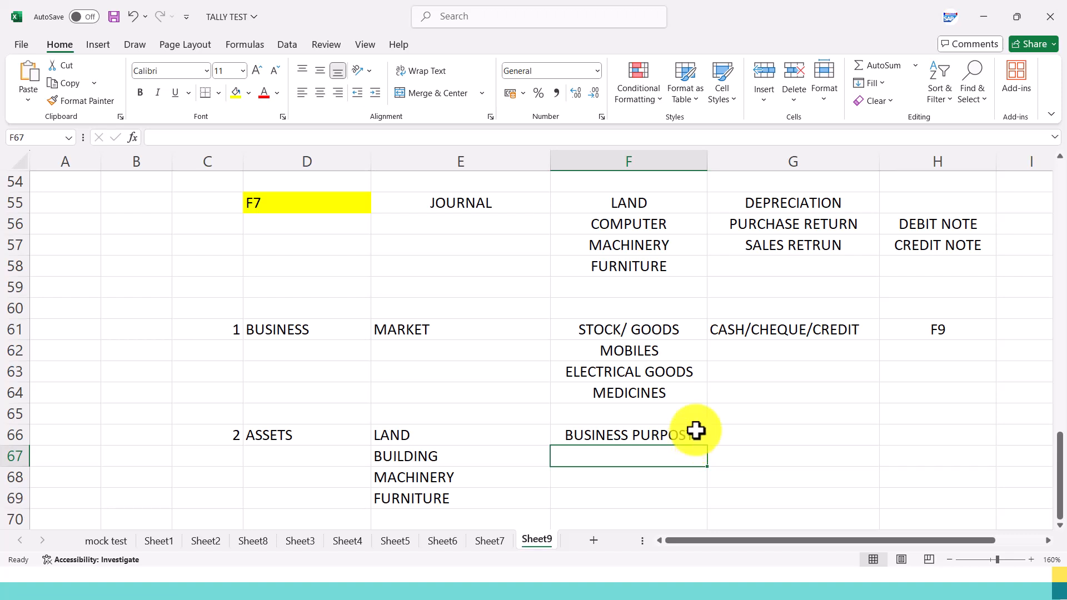
pyautogui.doubleClick(695, 433)
pyautogui.press('BackSpace')
pyautogui.write('E')
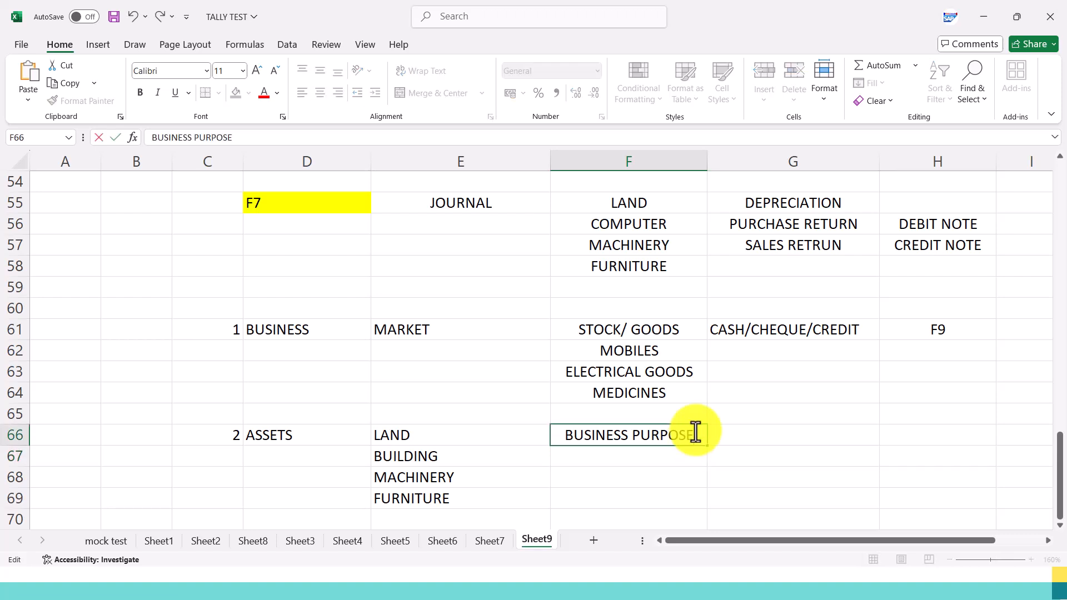
pyautogui.click(626, 485)
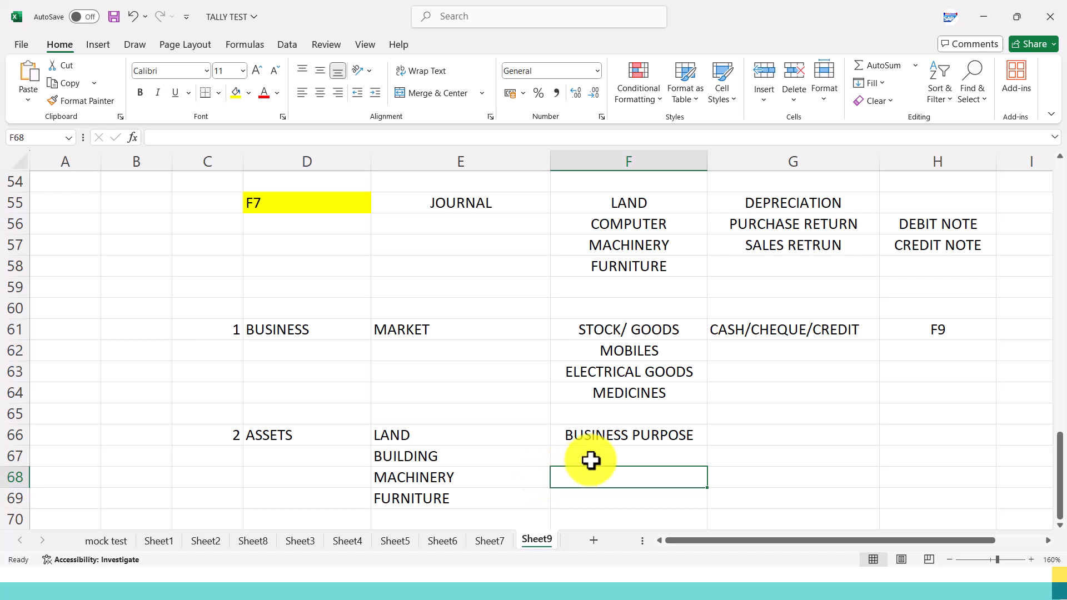
# Enter CASH/CHEQUE in G66 as the first payment type for the ASSETS row.
pyautogui.scroll(-1, 591, 460)
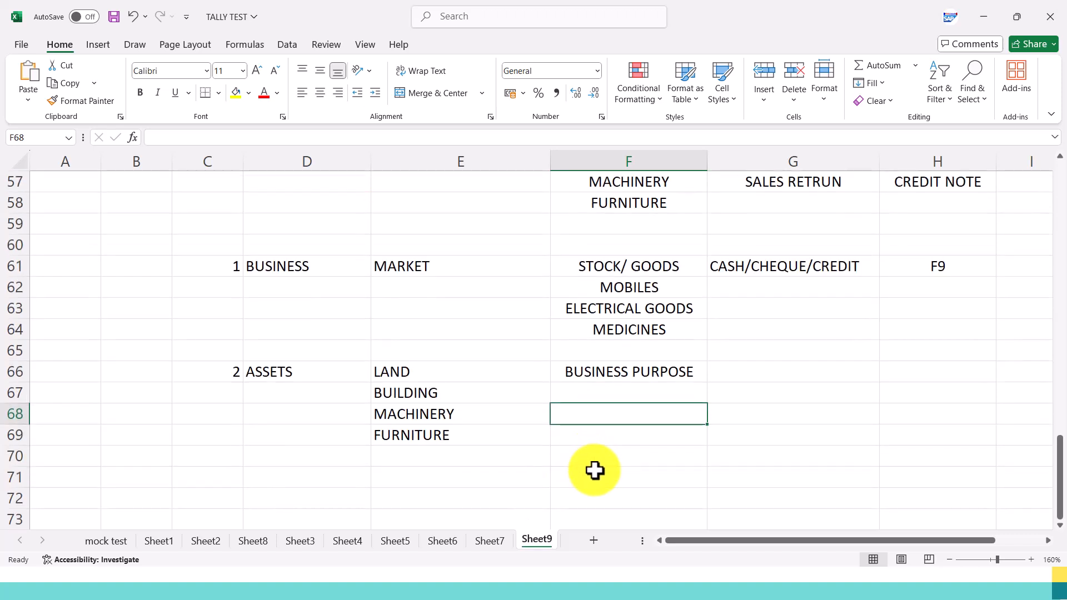
pyautogui.click(753, 376)
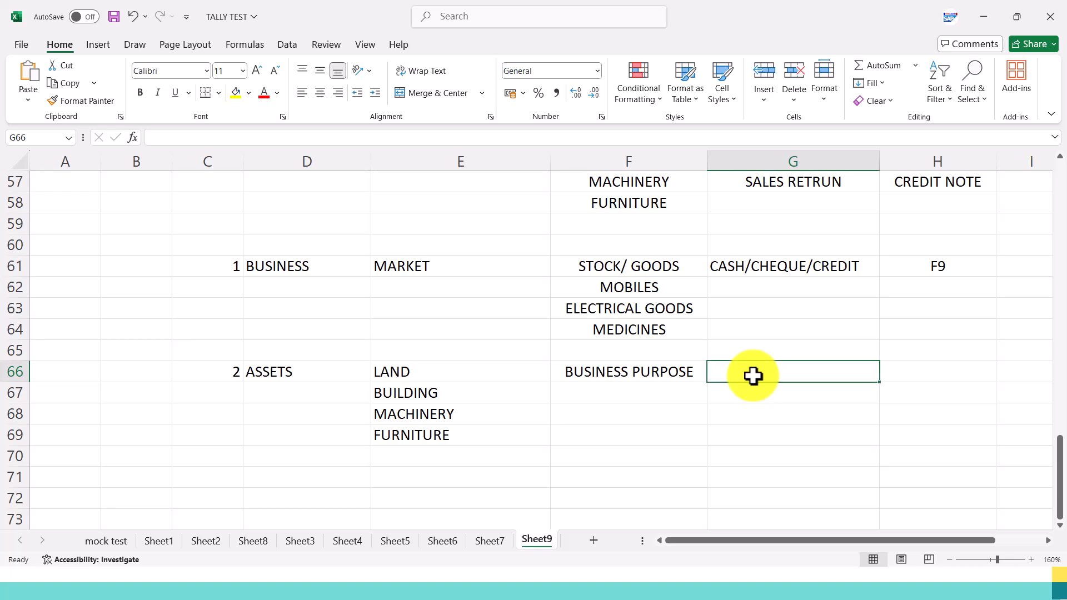
pyautogui.write('CASH/CHEQ')
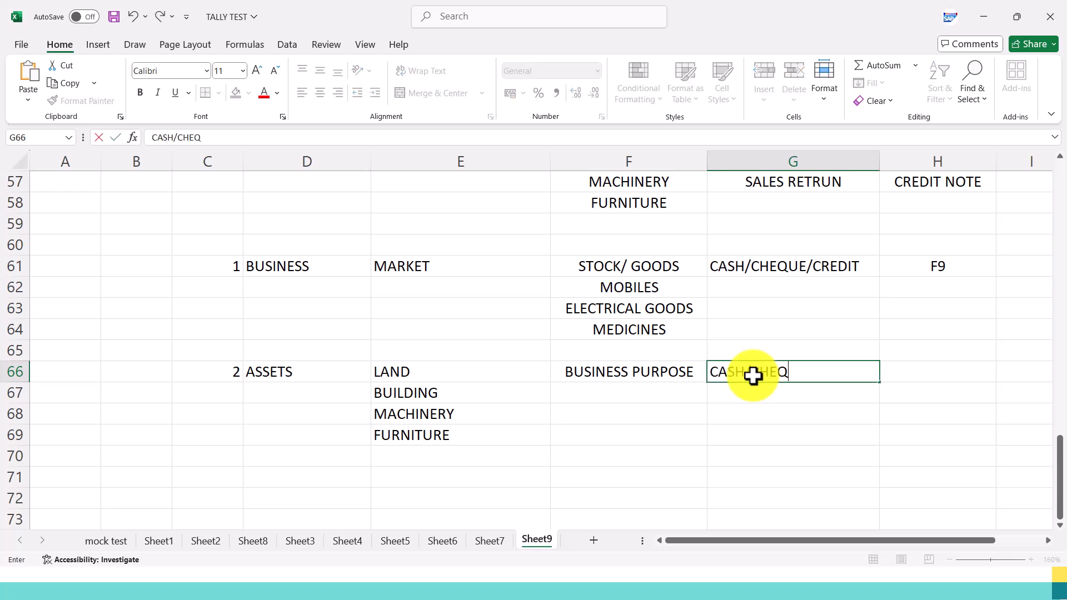
pyautogui.write('UE/CR')
pyautogui.press('BackSpace')
pyautogui.press('BackSpace')
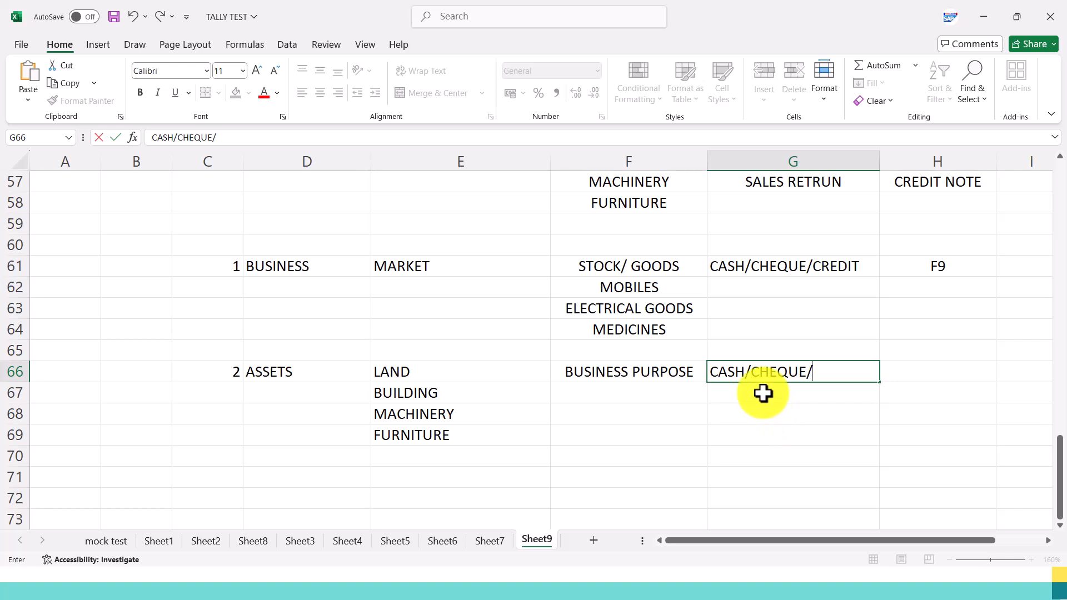
pyautogui.press('BackSpace')
# Enter CREDIT in G67 below CASH/CHEQUE and switch back to the slideshow's Purchases chart.
pyautogui.press('Return')
pyautogui.write('CREDIT')
pyautogui.hotkey('ctrl', 'Return')
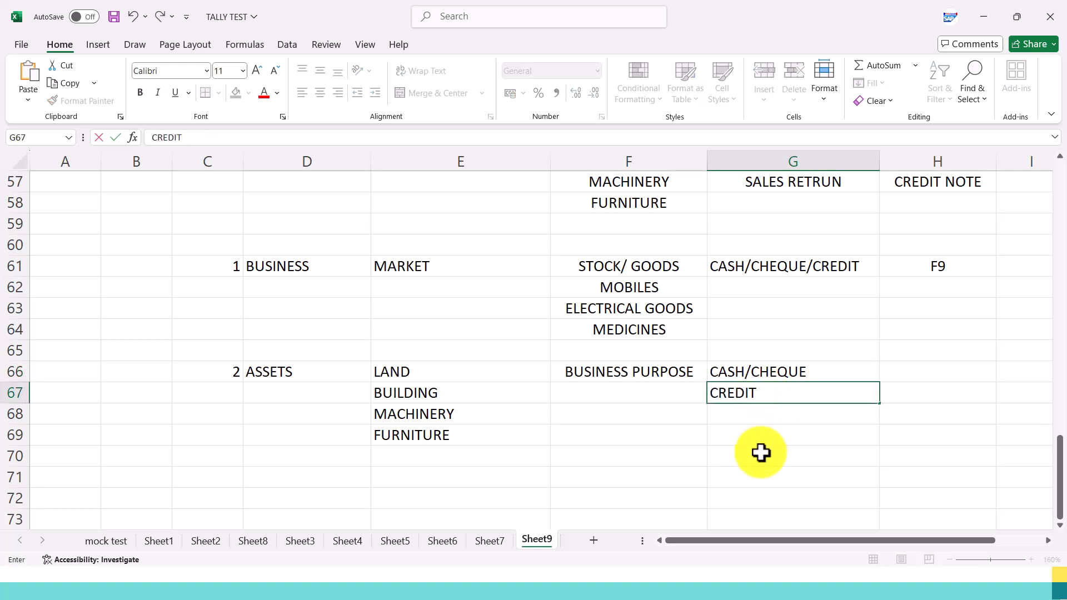
pyautogui.click(747, 481)
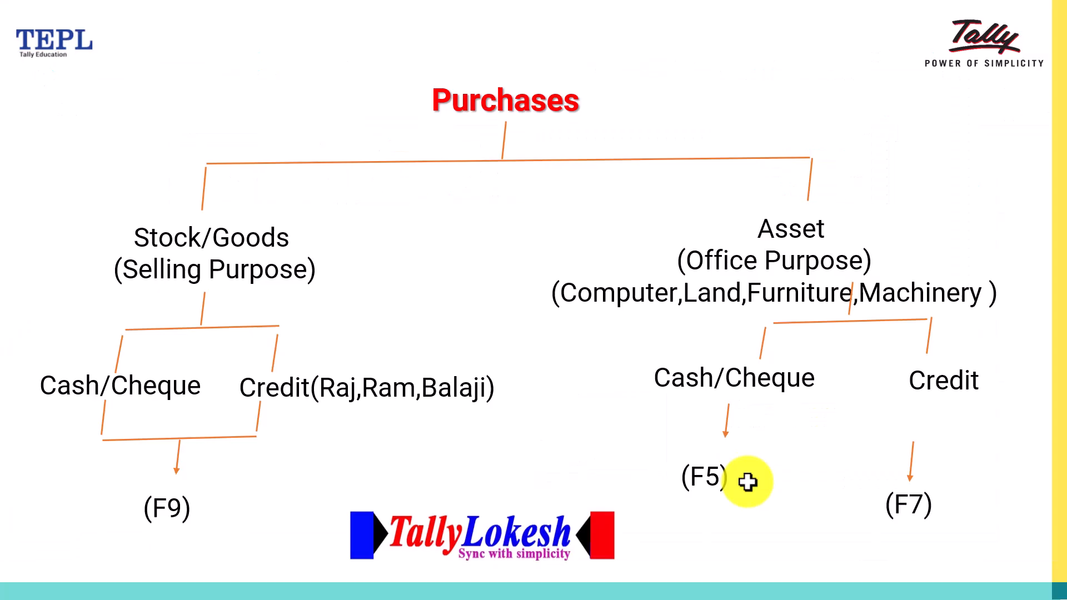
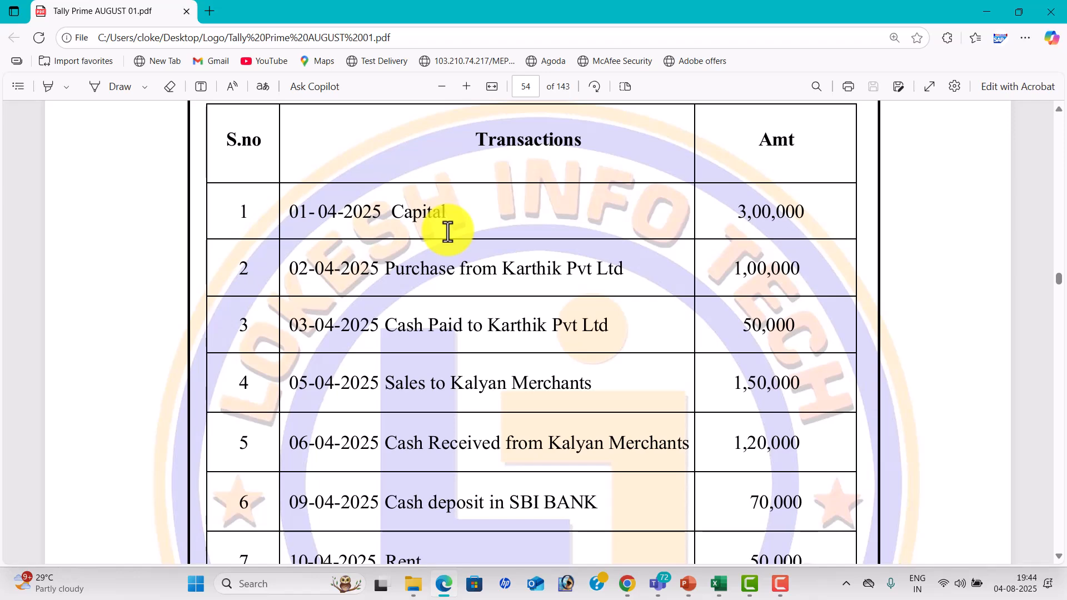
# Switch to the PowerPoint voucher entry keys and highlight F6 RECEIPT as the key for the PDF's Capital transaction.
pyautogui.hotkey('alt', 'Tab')
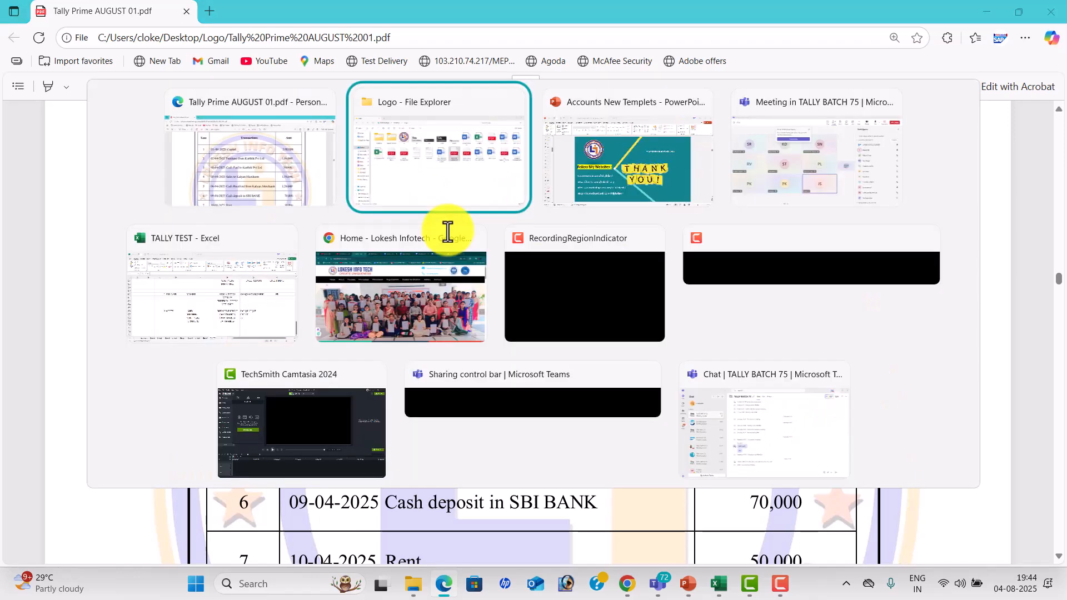
pyautogui.hotkey('alt', 'Tab')
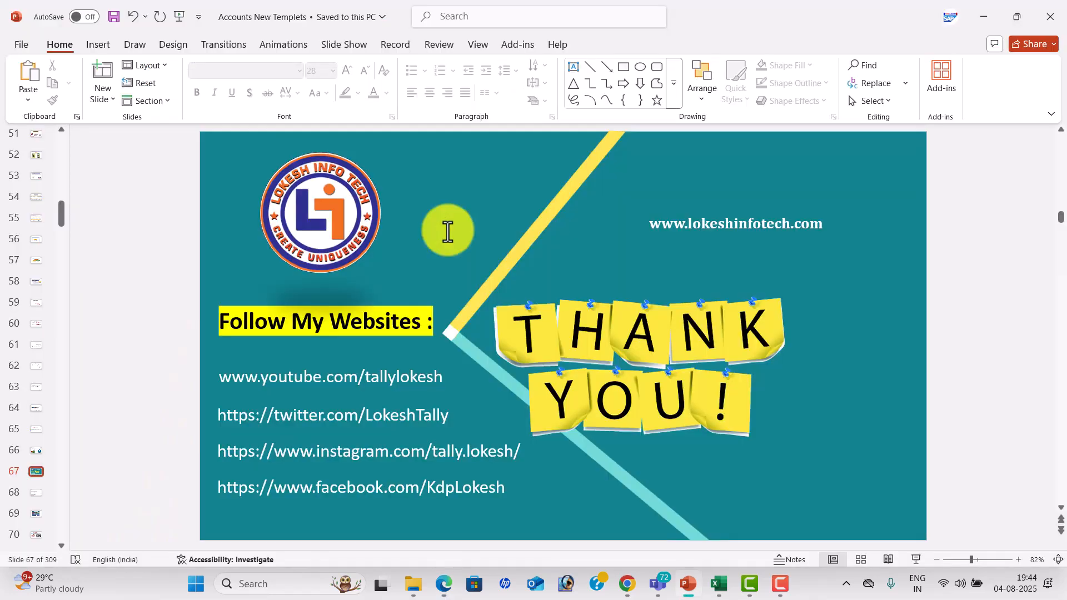
pyautogui.scroll(8, 447, 230)
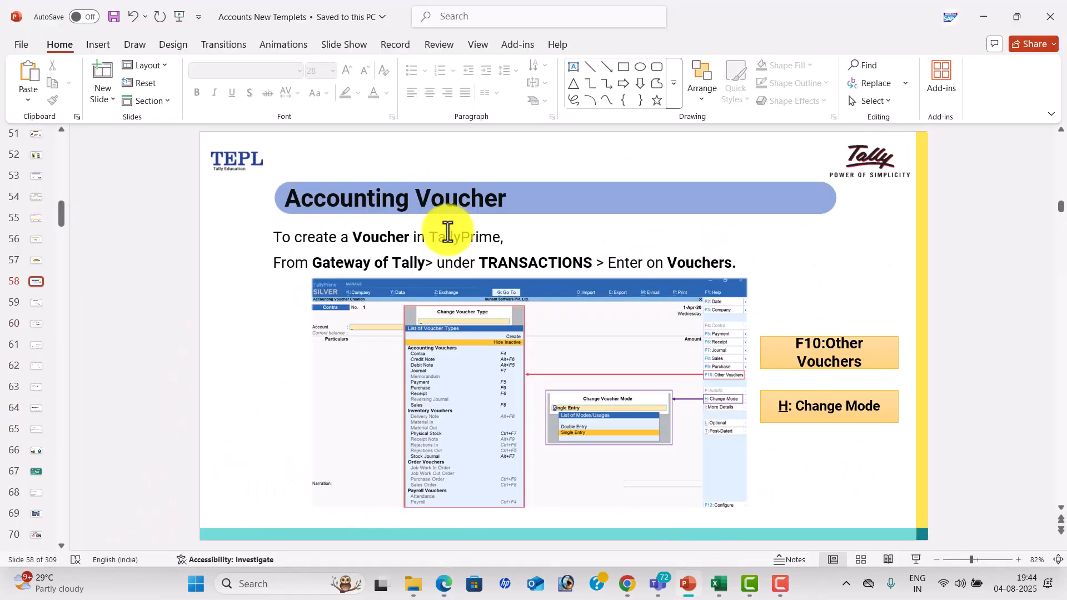
pyautogui.scroll(-1, 447, 231)
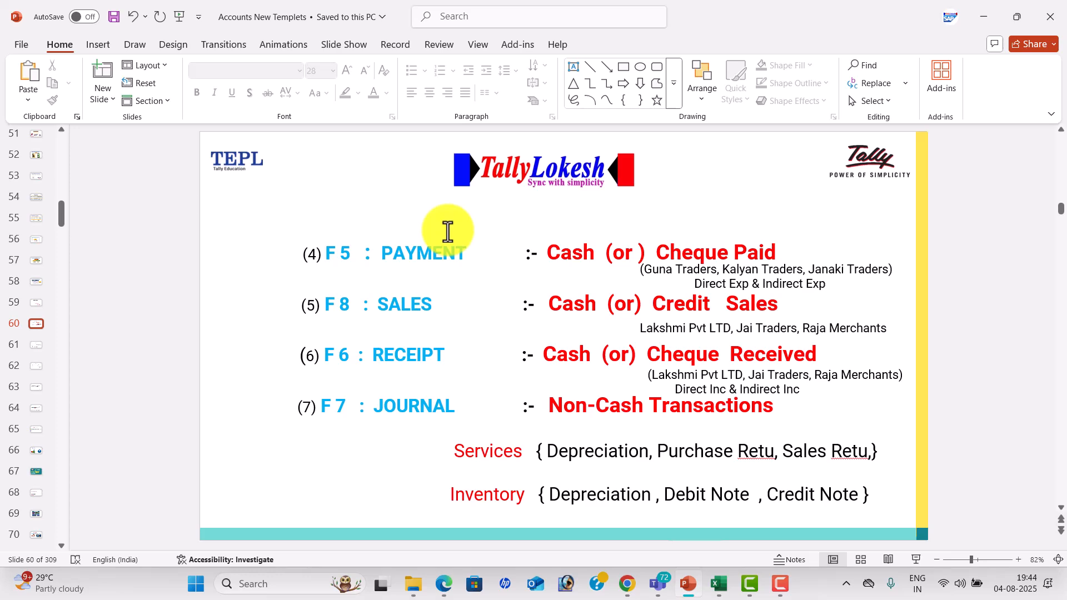
pyautogui.moveTo(333, 352); pyautogui.dragTo(437, 364)
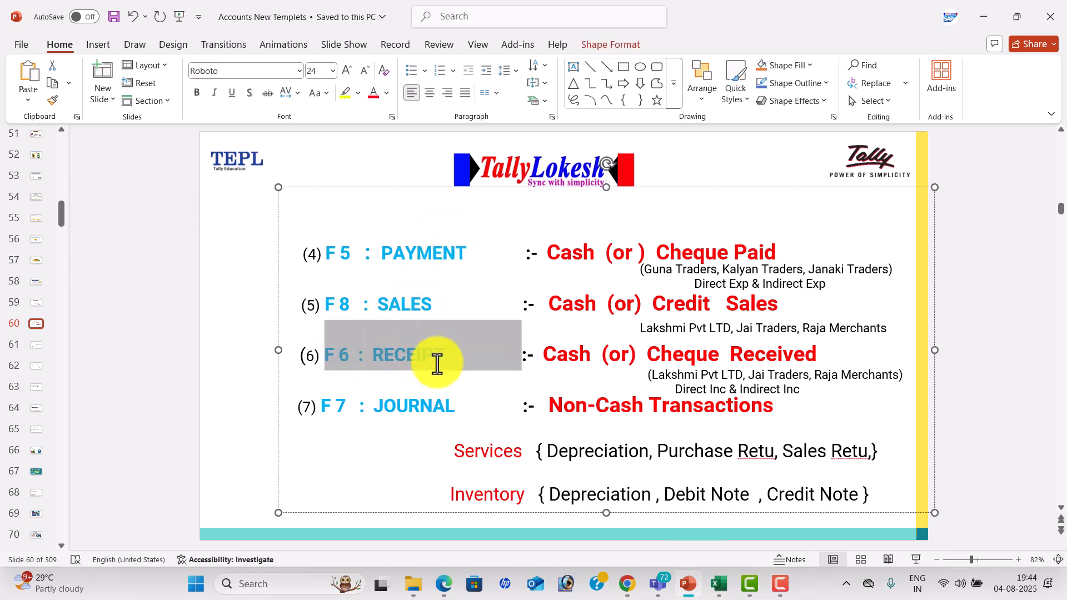
pyautogui.hotkey('alt', 'Tab')
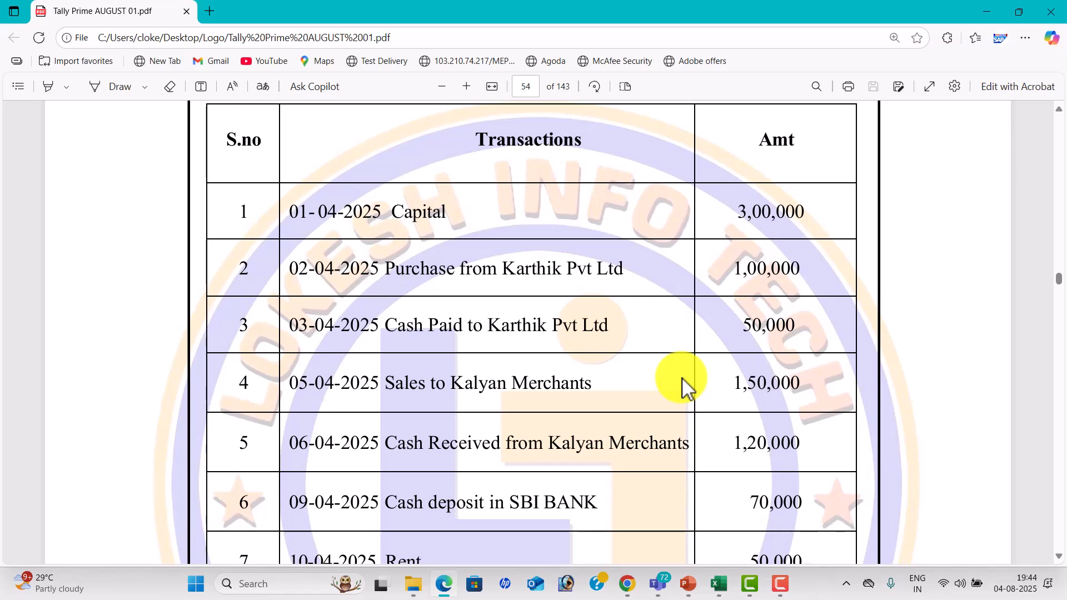
# Look up F9 PURCHASES on the VOUCHER ENTRY KEYS slide for the purchase from Karthik Pvt Ltd, and return to the PDF.
pyautogui.hotkey('alt', 'Tab')
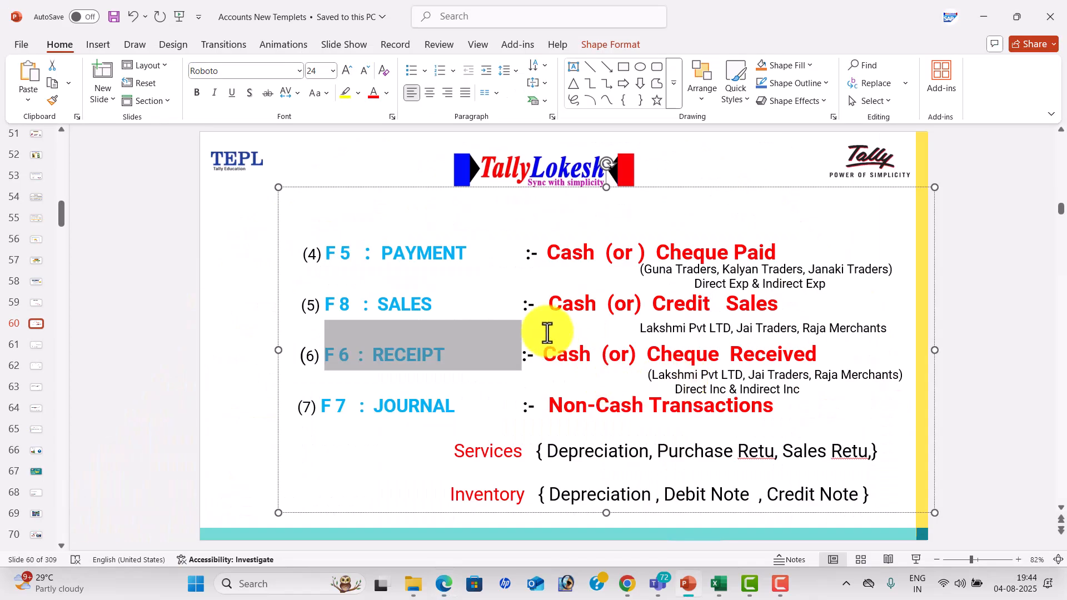
pyautogui.click(984, 241)
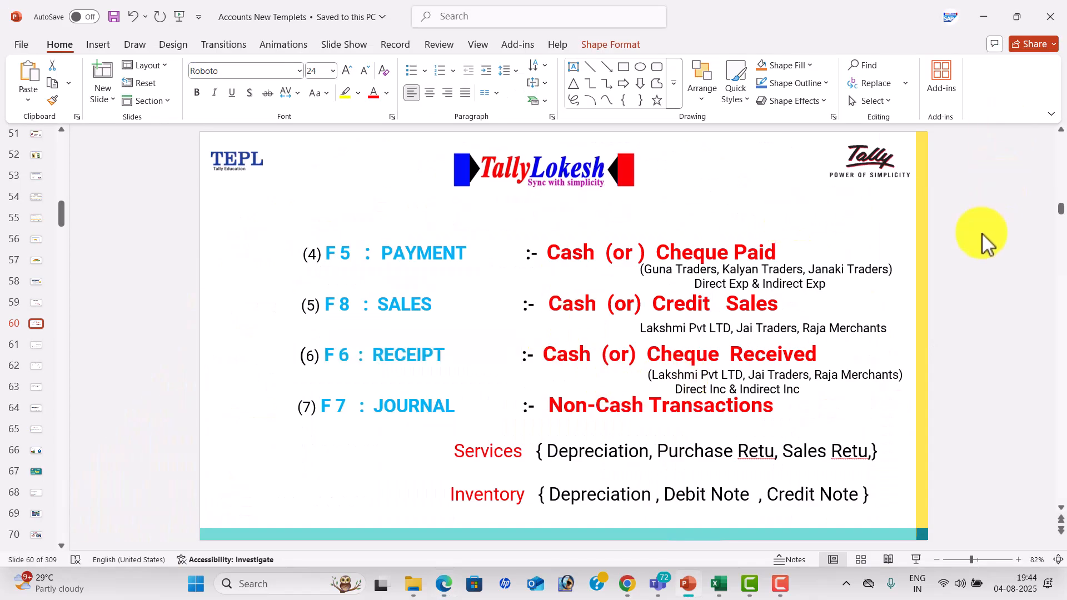
pyautogui.scroll(1, 984, 241)
pyautogui.click(391, 417)
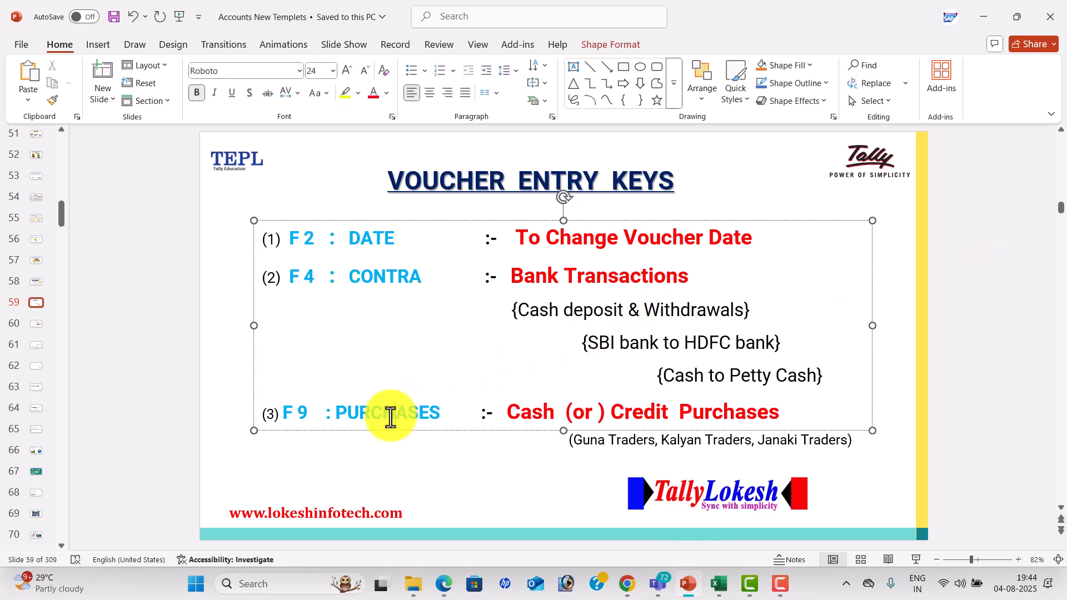
pyautogui.hotkey('alt', 'Tab')
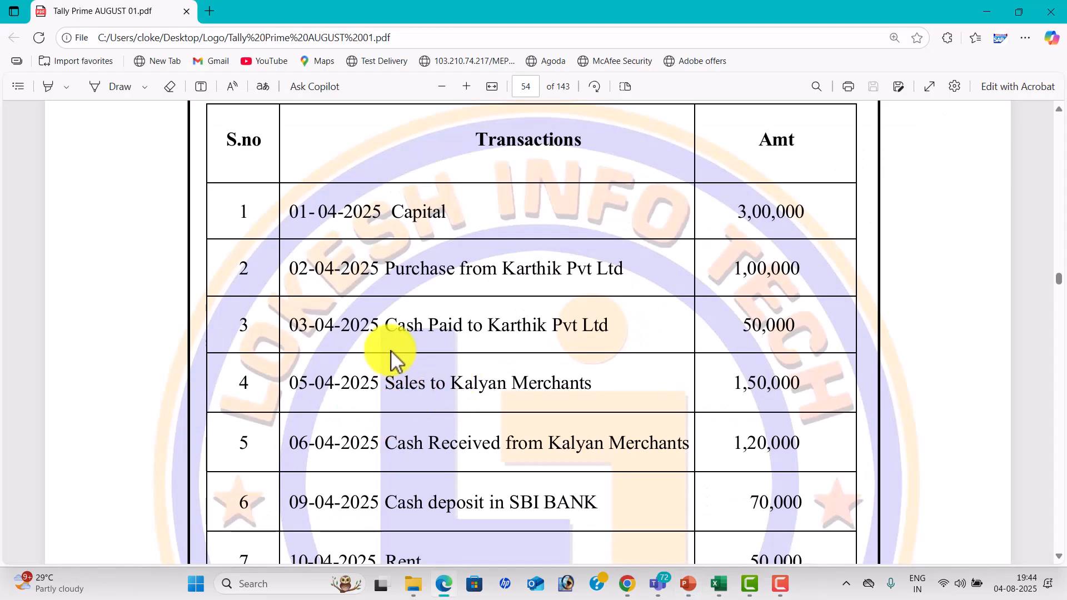
# Look up F5 PAYMENT on slide 60 for the cash paid to Karthik Pvt Ltd, and return to the PDF.
pyautogui.hotkey('alt', 'Tab')
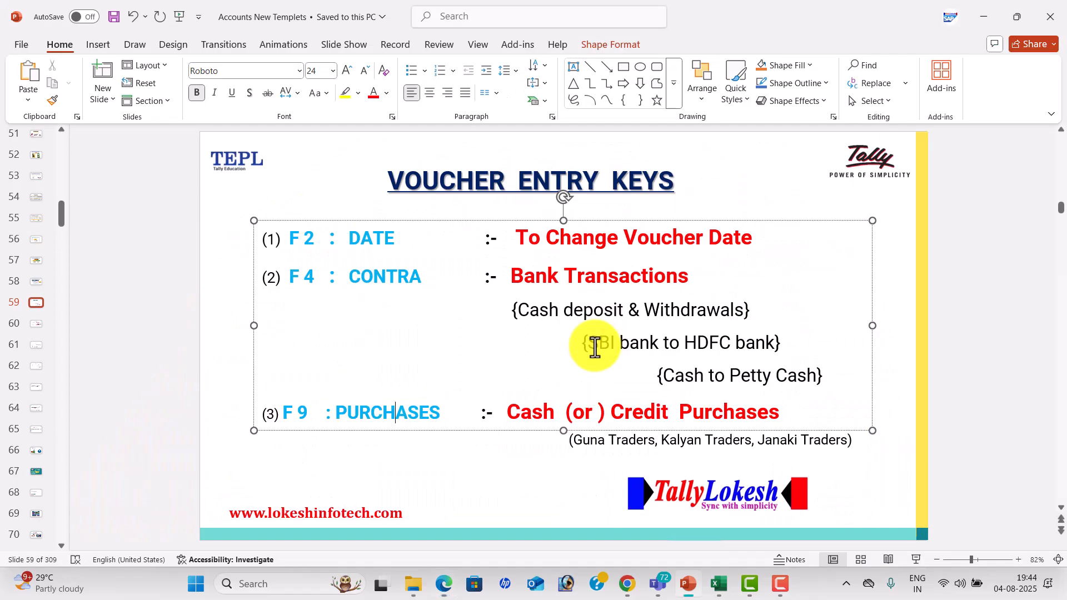
pyautogui.click(918, 325)
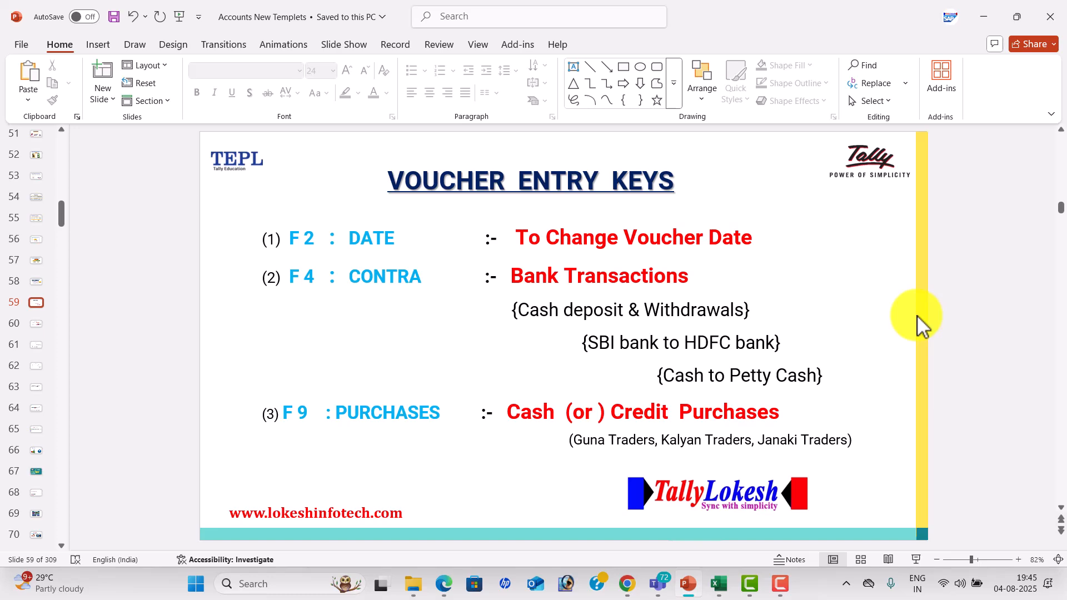
pyautogui.scroll(-1, 917, 315)
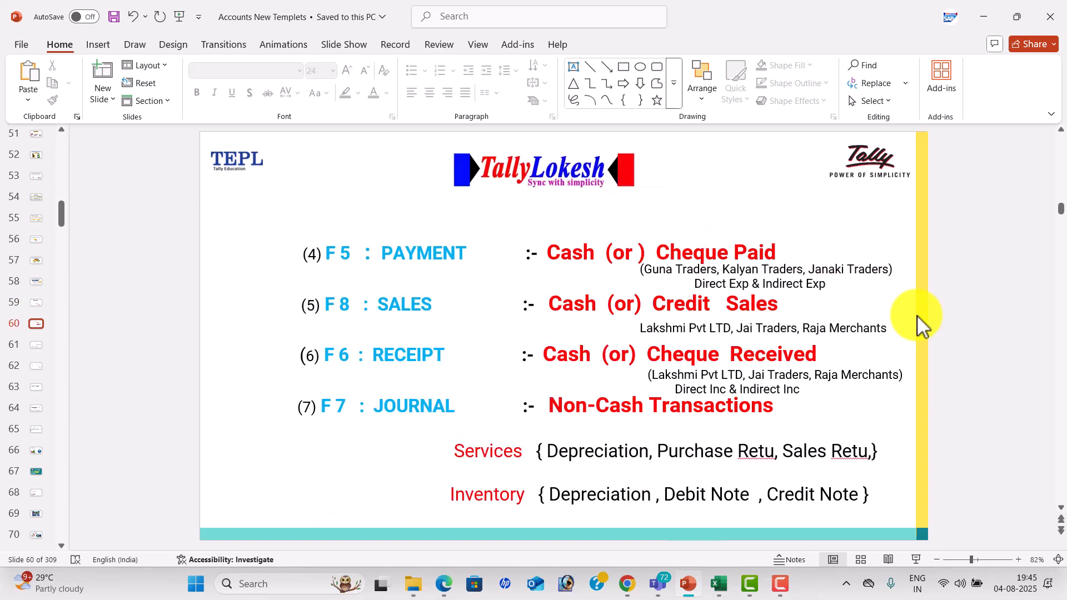
pyautogui.click(447, 239)
pyautogui.hotkey('alt', 'Tab')
# Compare the Kalyan Merchants sales and cash receipt transactions with the F8 SALES and F6 RECEIPT keys on slide 60.
pyautogui.scroll(-1, 474, 364)
pyautogui.scroll(-1, 473, 364)
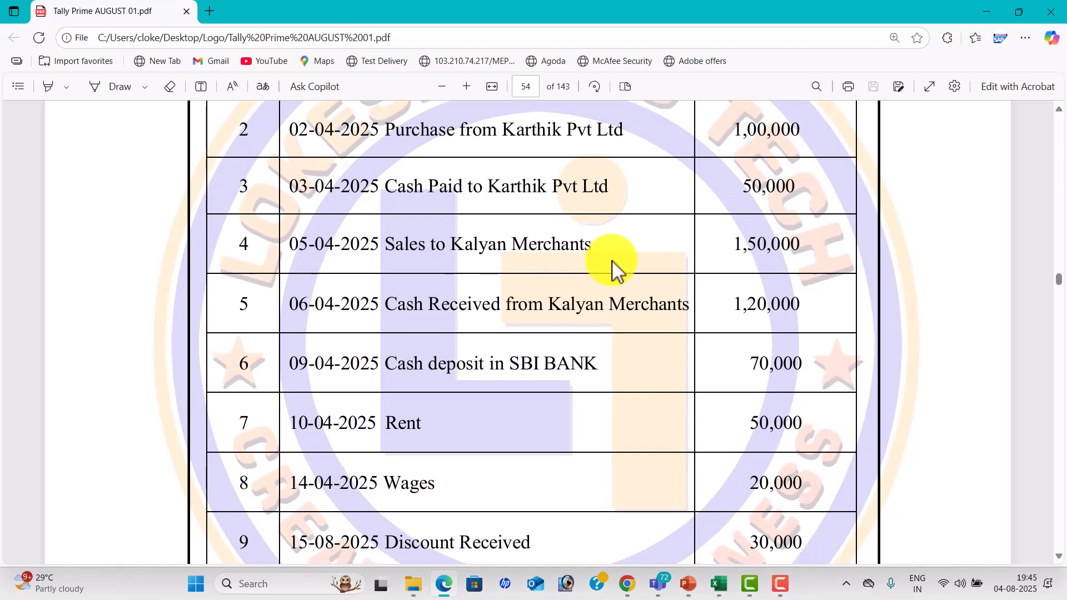
pyautogui.hotkey('alt', 'Tab')
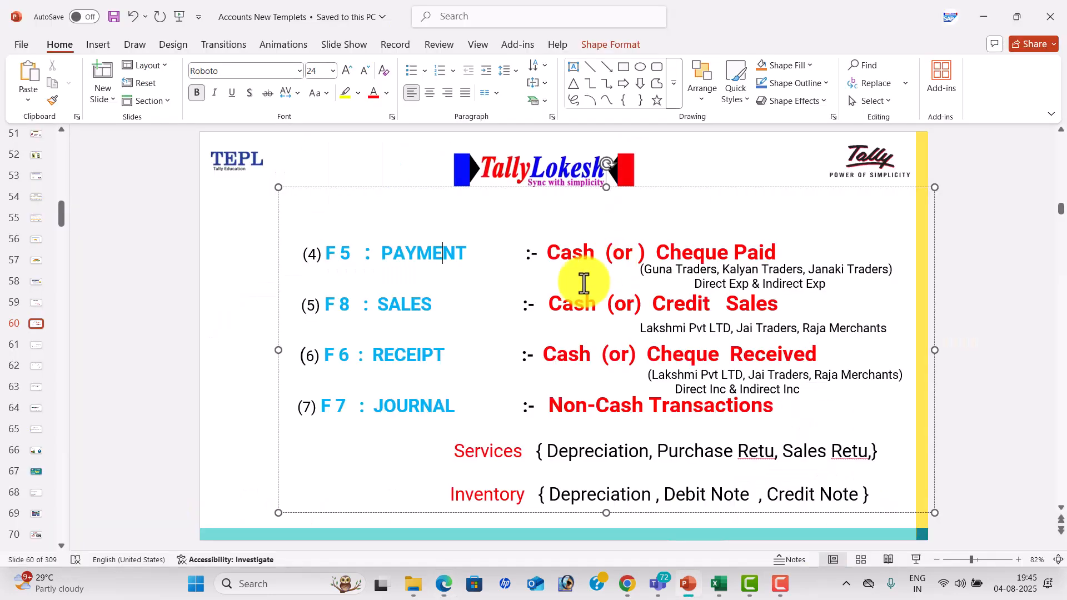
pyautogui.hotkey('alt', 'Tab')
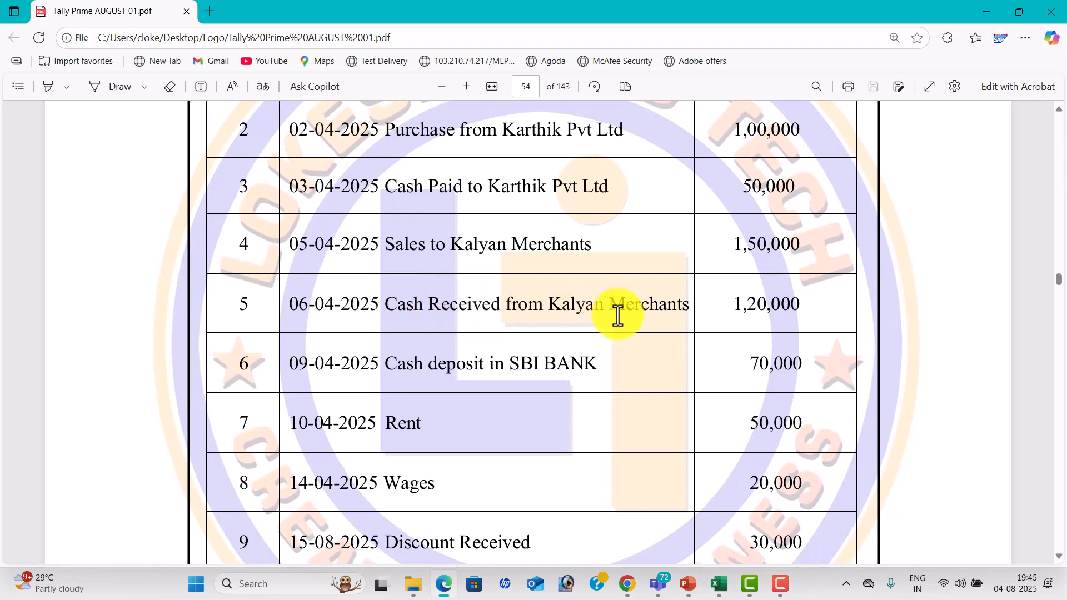
pyautogui.hotkey('alt', 'Tab')
pyautogui.doubleClick(422, 346)
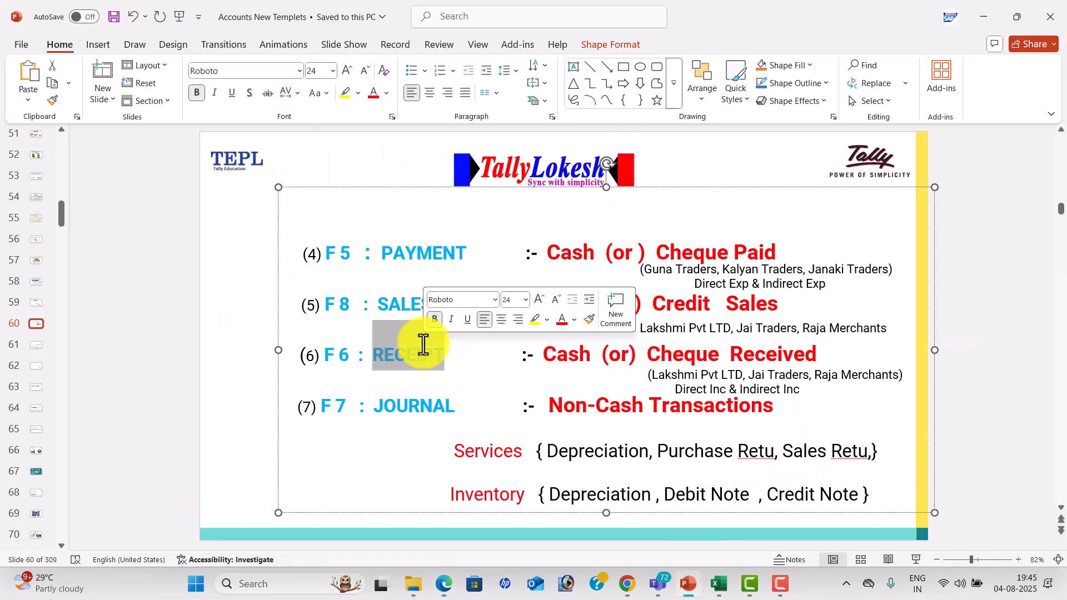
pyautogui.hotkey('alt', 'Tab')
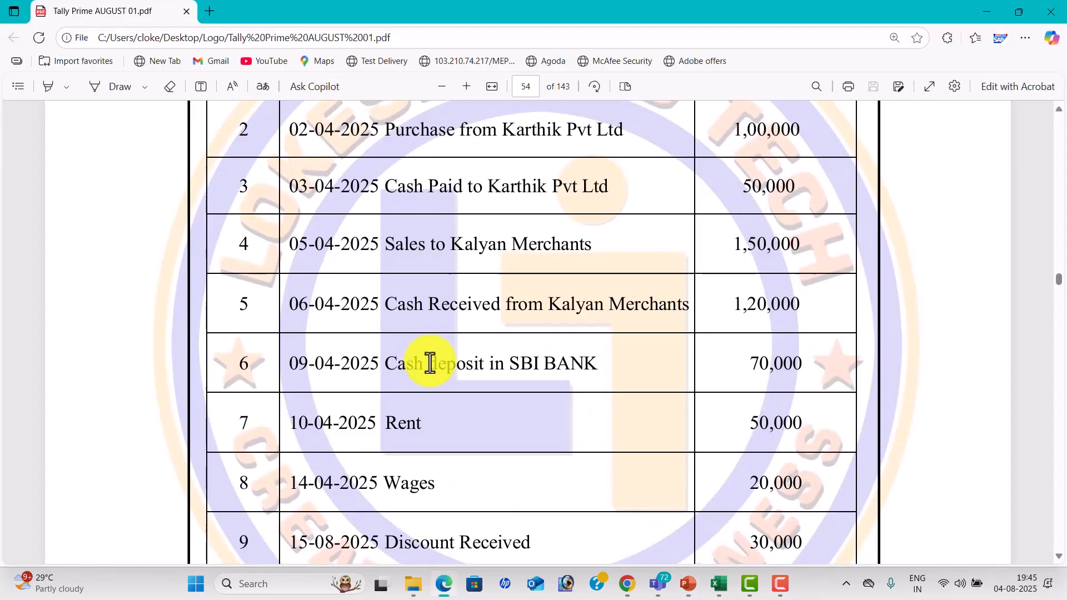
# Look up F4 CONTRA on slide 59 for the cash deposit in SBI BANK, and return to the PDF.
pyautogui.hotkey('alt', 'Tab')
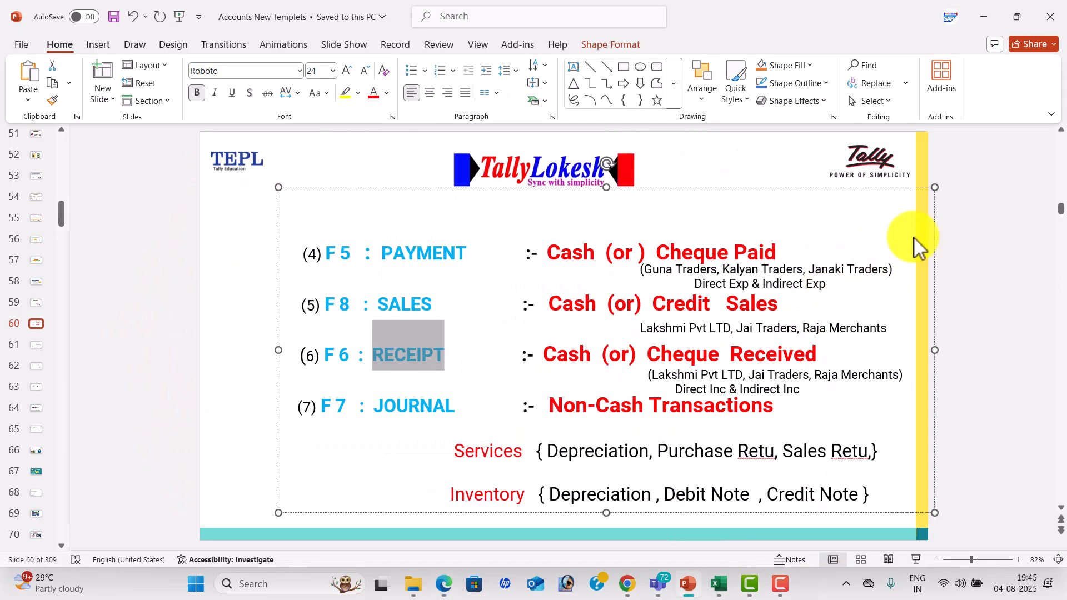
pyautogui.scroll(3, 952, 234)
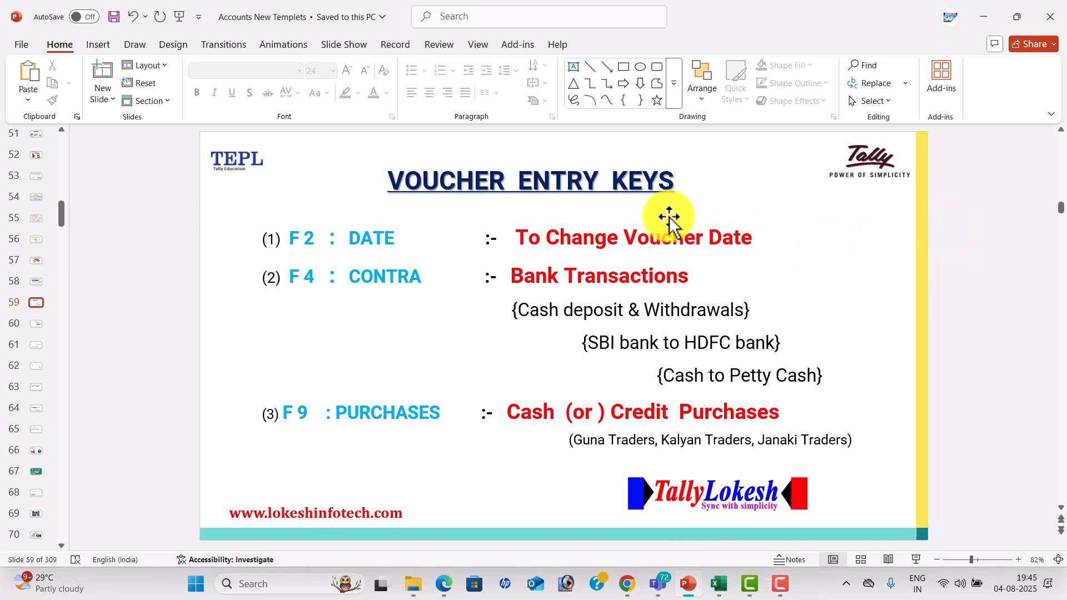
pyautogui.click(368, 286)
pyautogui.hotkey('alt', 'Tab')
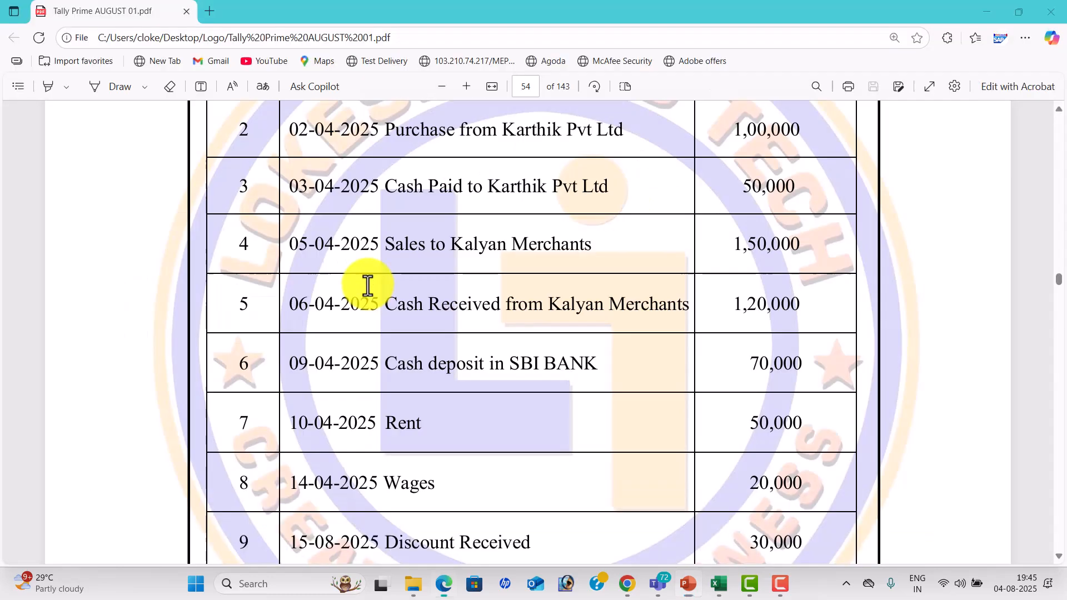
# Compare the Rent and Wages transactions in the PDF with the F5 PAYMENT key on slide 60.
pyautogui.scroll(-3, 410, 369)
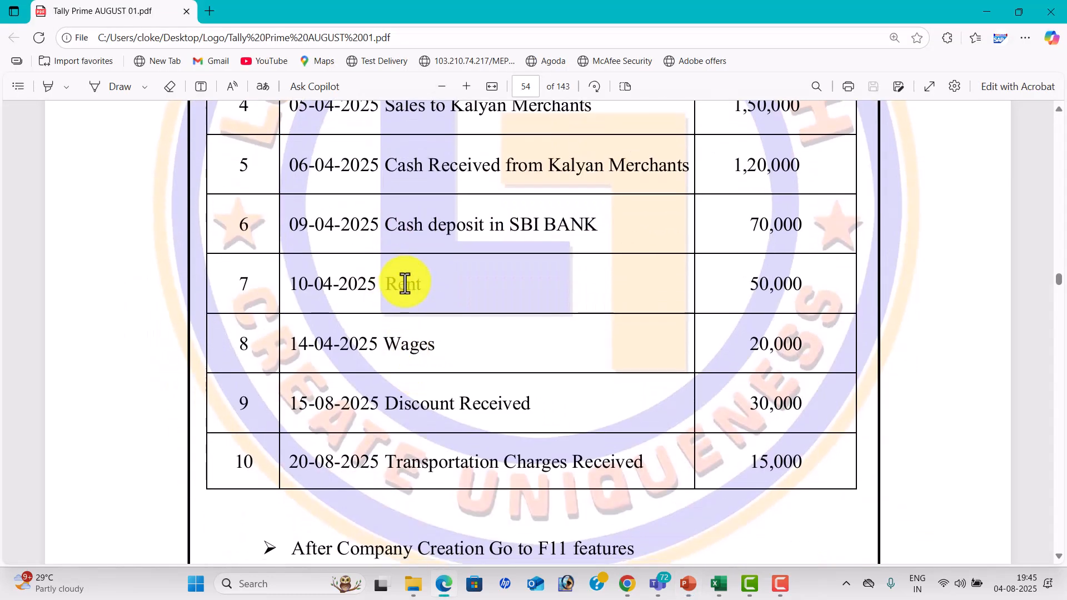
pyautogui.hotkey('alt', 'Tab')
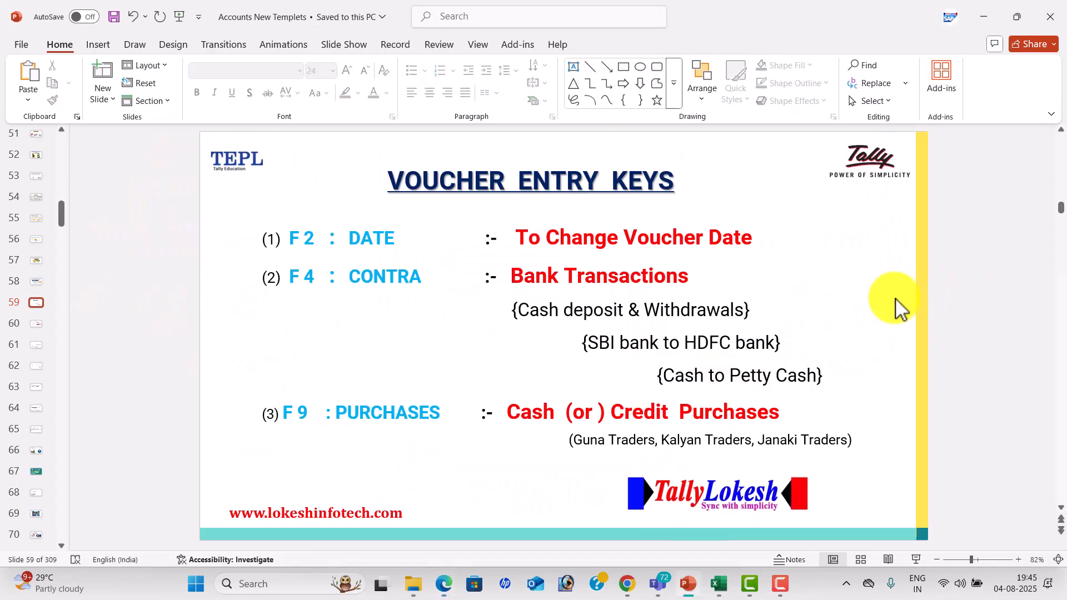
pyautogui.scroll(-1, 897, 305)
pyautogui.click(409, 250)
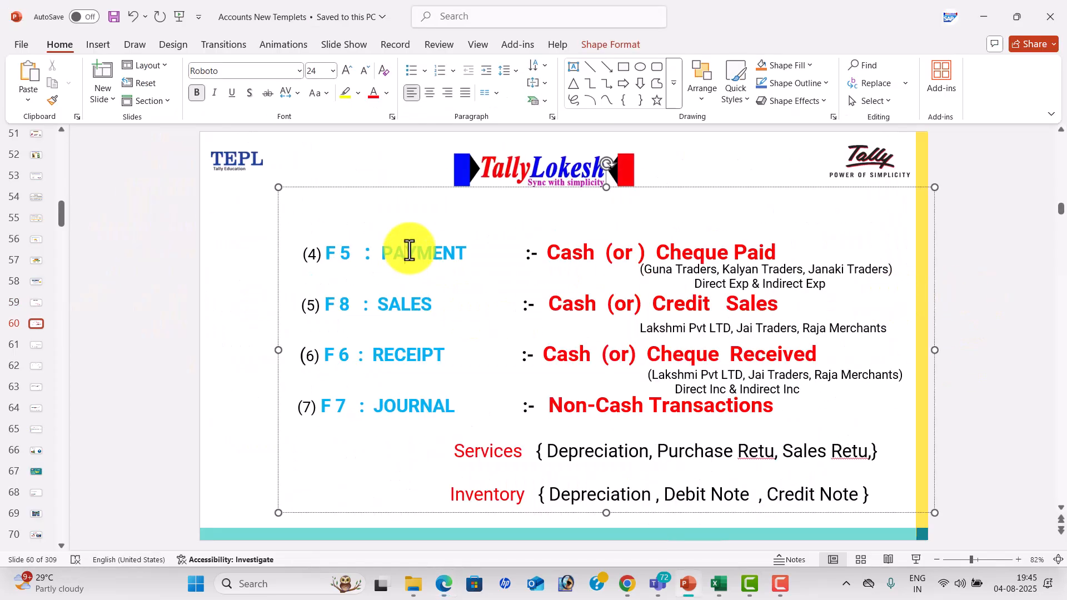
pyautogui.hotkey('alt', 'Tab')
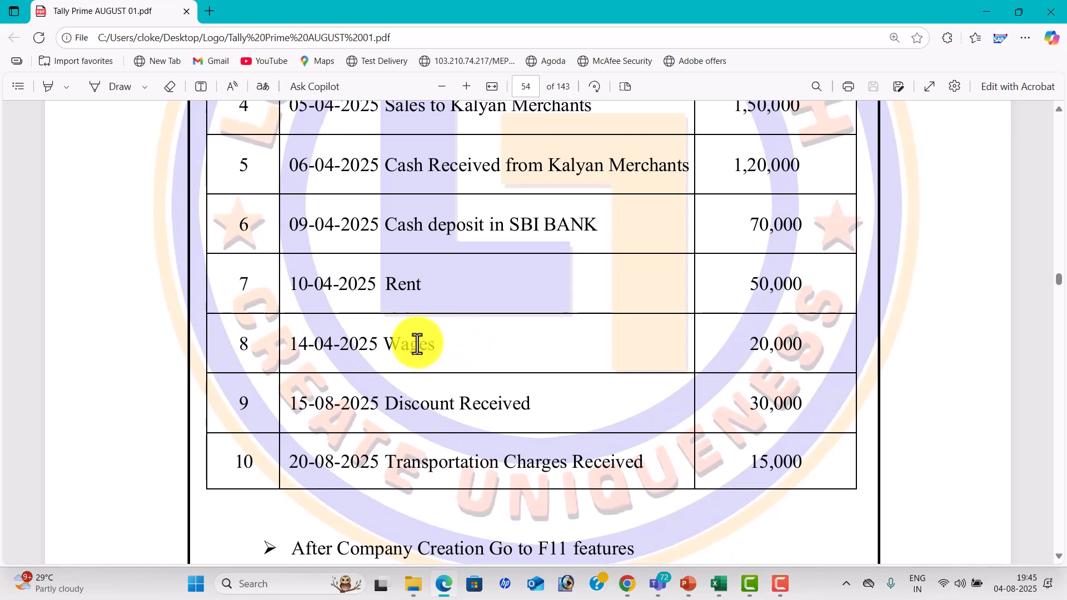
pyautogui.hotkey('alt', 'Tab')
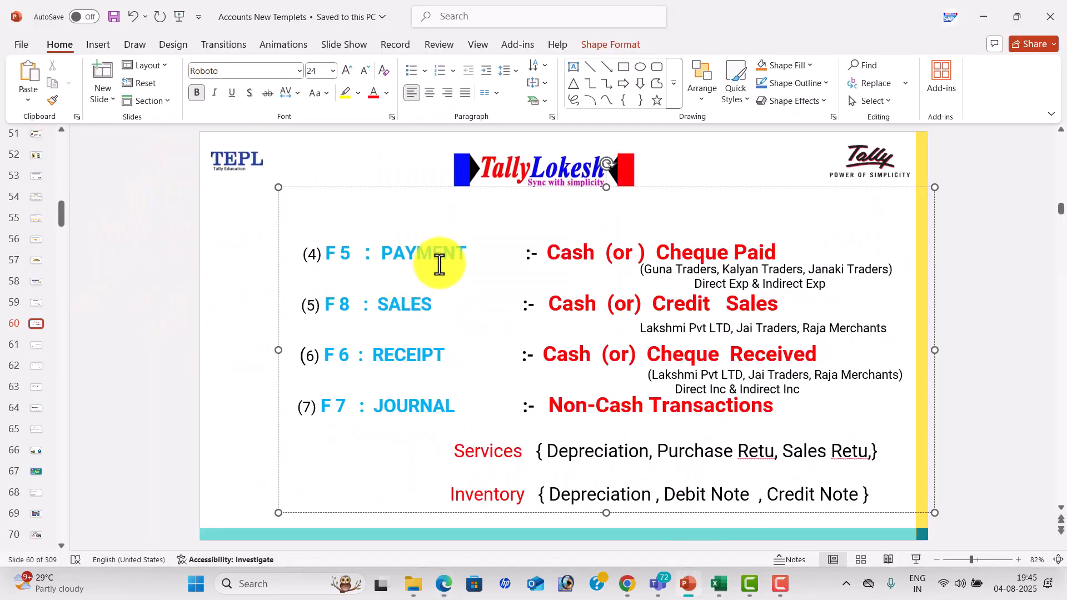
pyautogui.hotkey('alt', 'Tab')
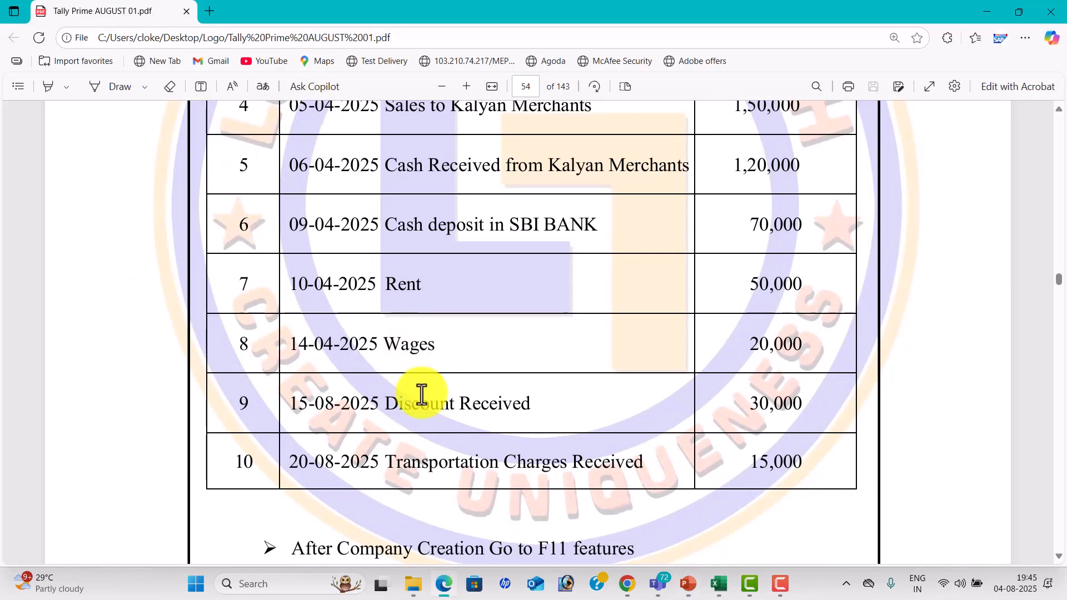
# Check Discount Received and Transportation Charges Received against F6 RECEIPT on slide 60, and save the presentation.
pyautogui.hotkey('alt', 'Tab')
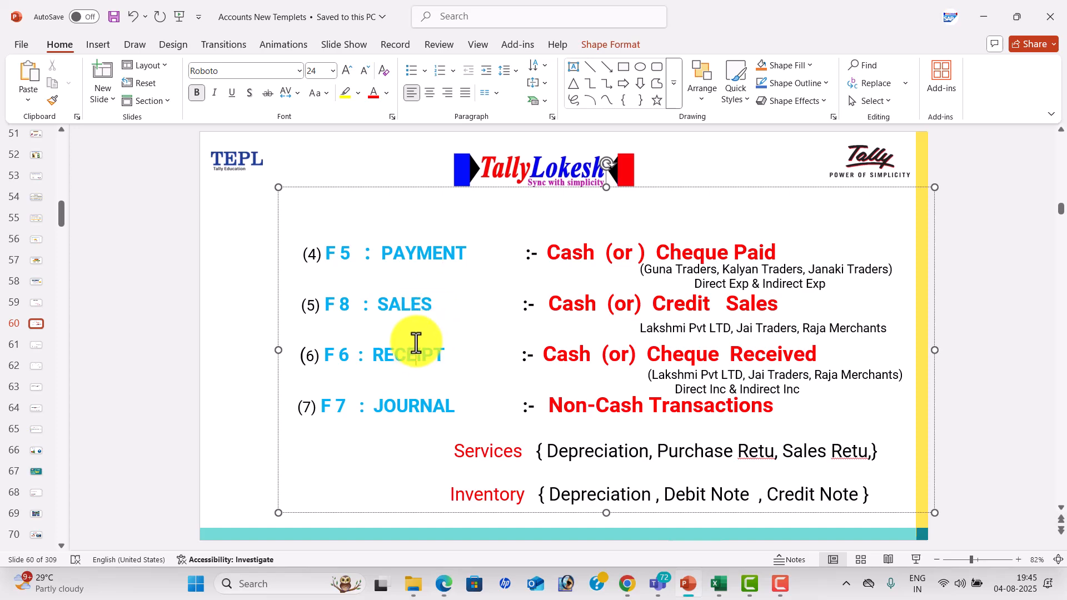
pyautogui.hotkey('alt', 'Tab')
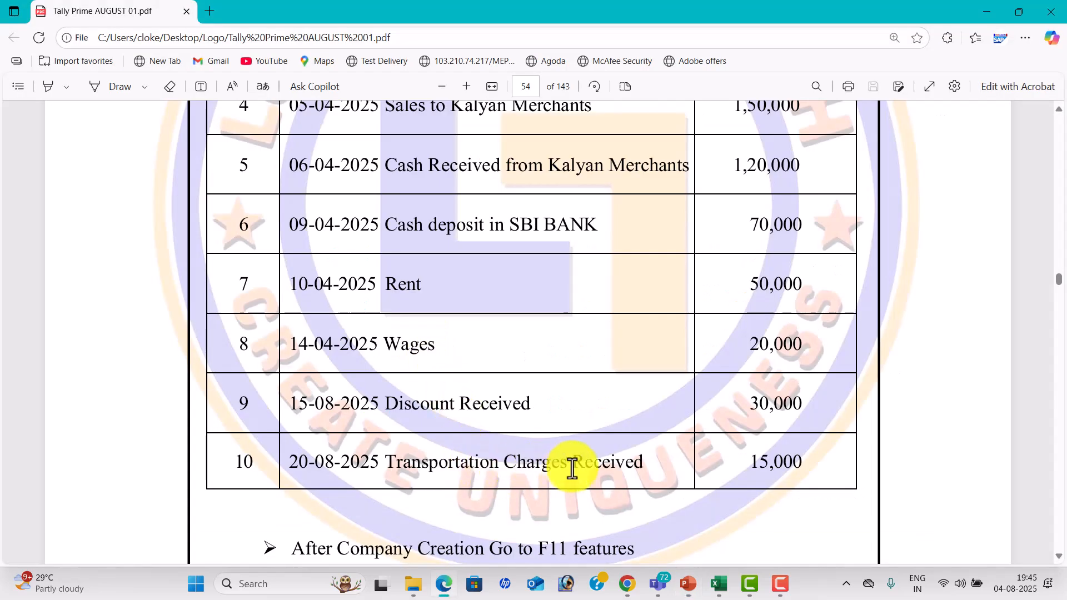
pyautogui.hotkey('alt', 'Tab')
pyautogui.moveTo(423, 357); pyautogui.dragTo(449, 355)
pyautogui.click(966, 227)
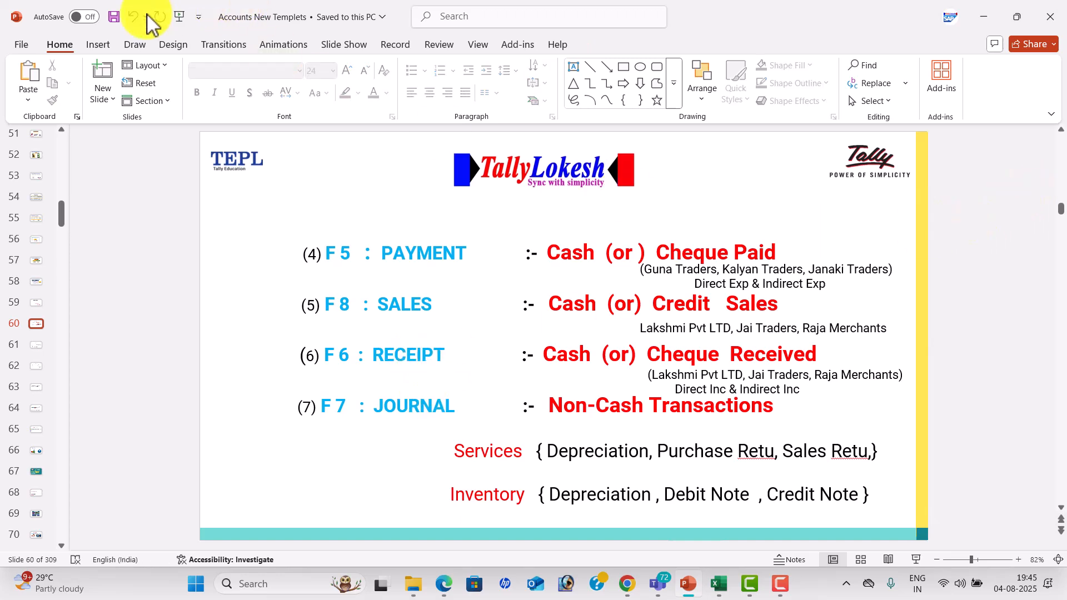
pyautogui.click(116, 16)
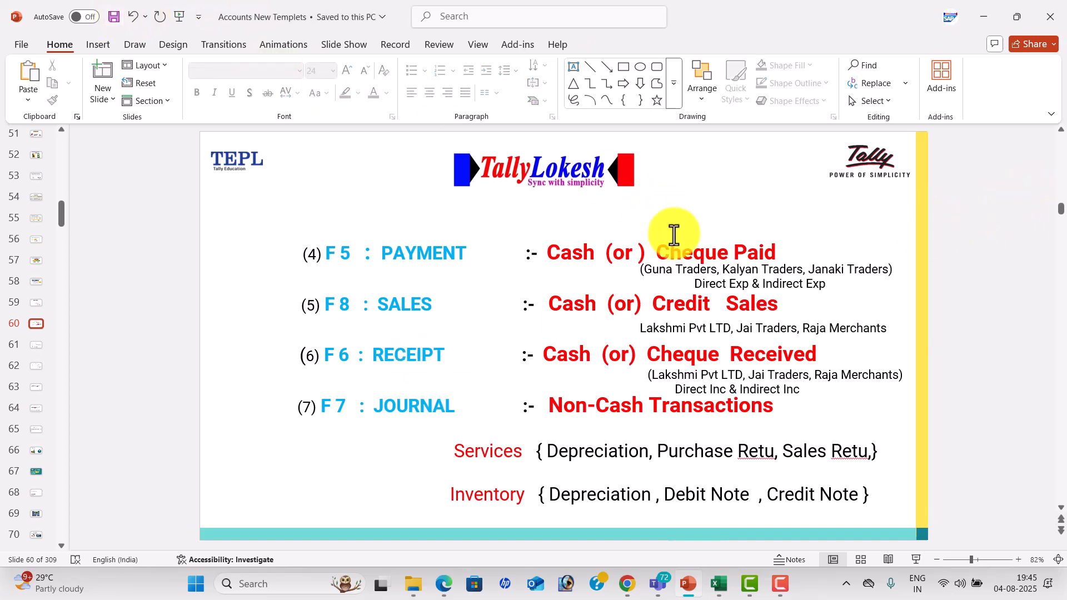
# Return to the Tally Prime PDF and view the next exercise's transactions on page 55.
pyautogui.hotkey('alt', 'Tab')
pyautogui.scroll(-15, 631, 250)
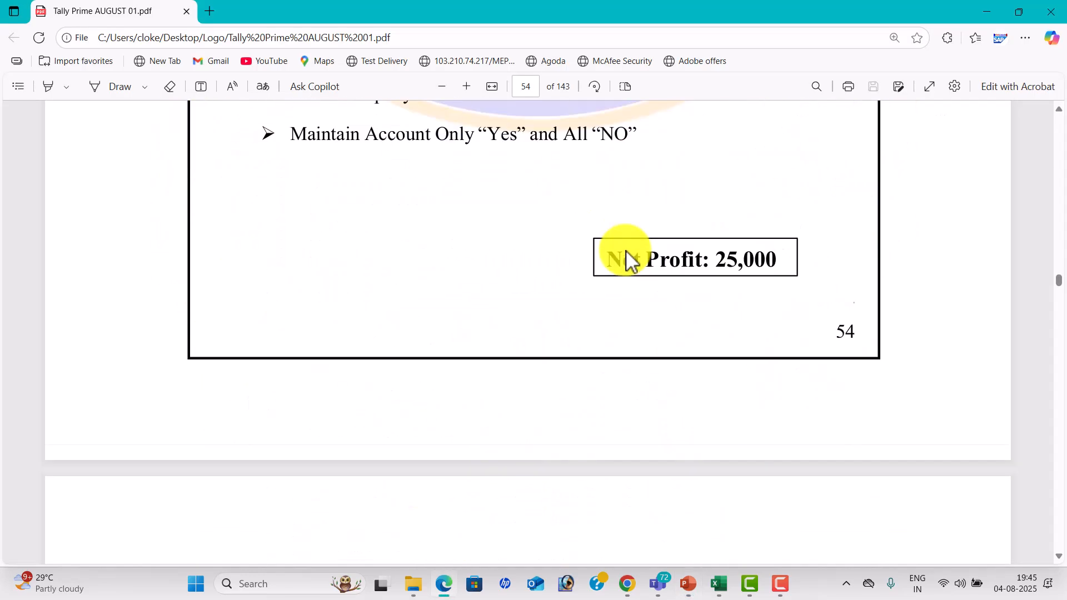
pyautogui.scroll(-4, 581, 258)
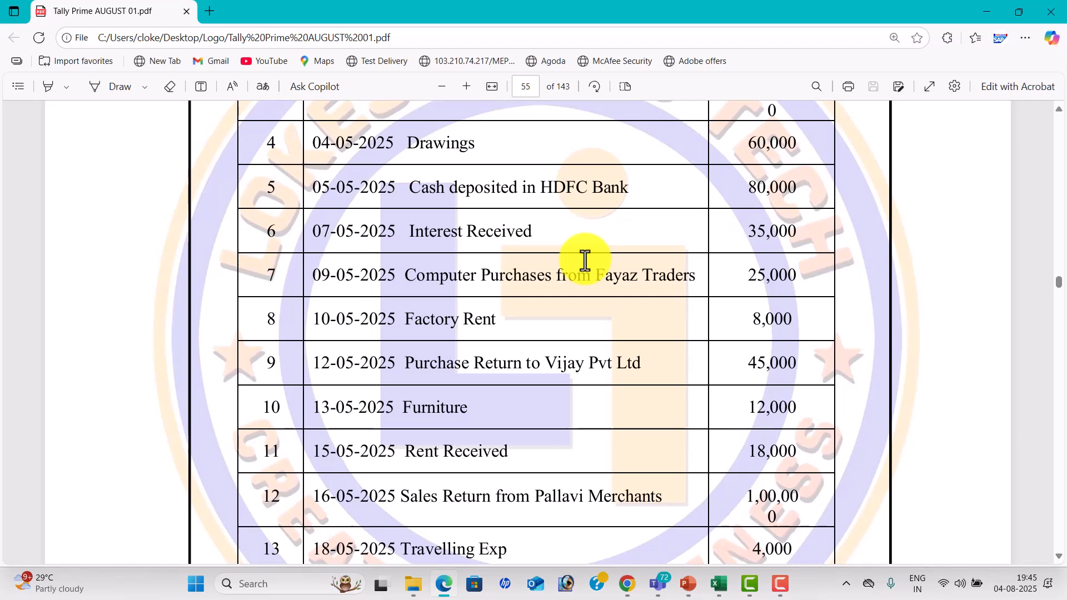
# Switch to Excel's Sheet2 and clear the VOCHER TYPES entries in C5:C14 of the CONFUSION ENTRIES table.
pyautogui.click(715, 578)
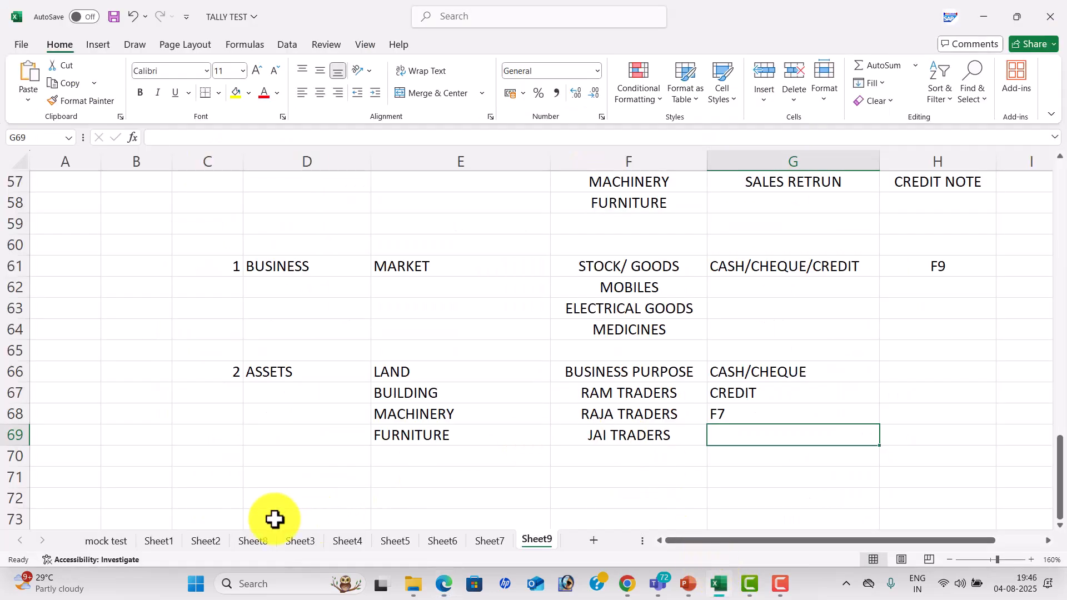
pyautogui.click(199, 540)
pyautogui.moveTo(393, 278); pyautogui.dragTo(400, 447)
pyautogui.press('Delete')
pyautogui.click(491, 253)
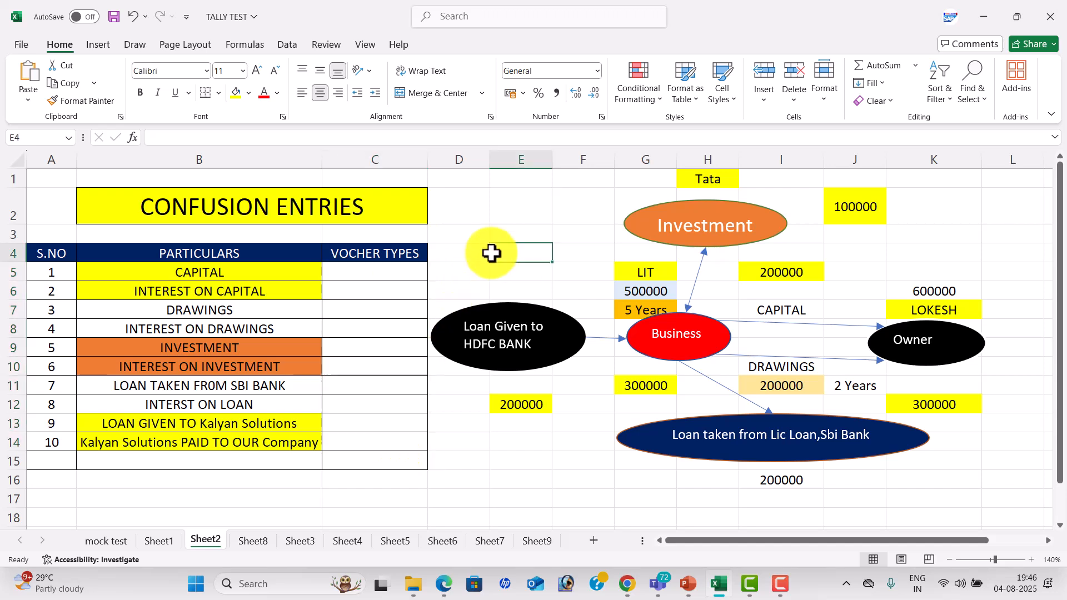
# Review the PARTICULARS of the CONFUSION ENTRIES table one by one, from CAPITAL down to LOAN GIVEN TO Kalyan Solutions.
pyautogui.click(295, 263)
pyautogui.press('Down')
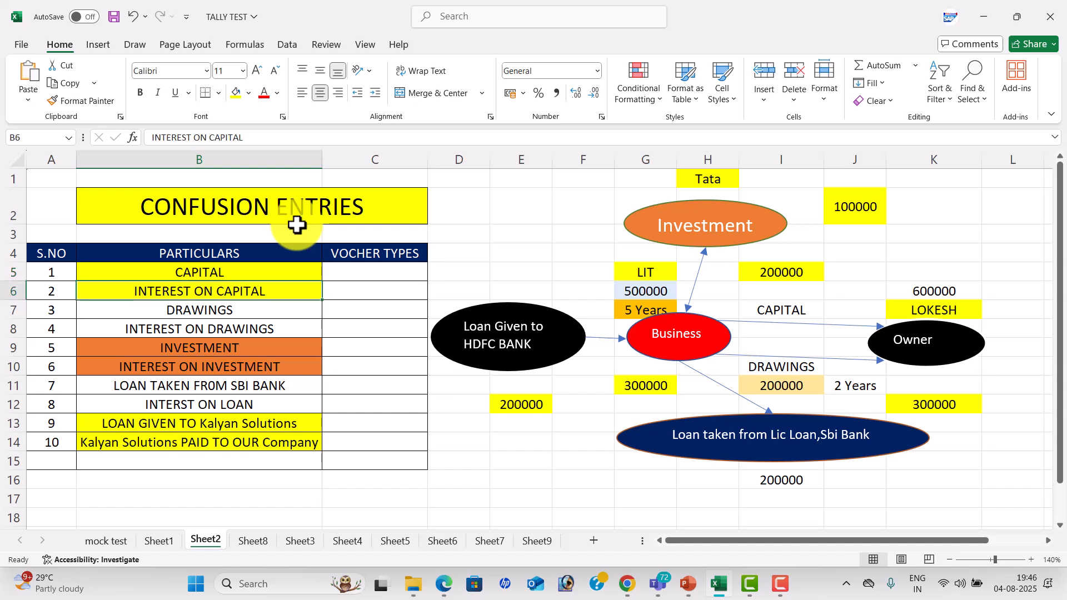
pyautogui.press('Down')
pyautogui.press('Down')
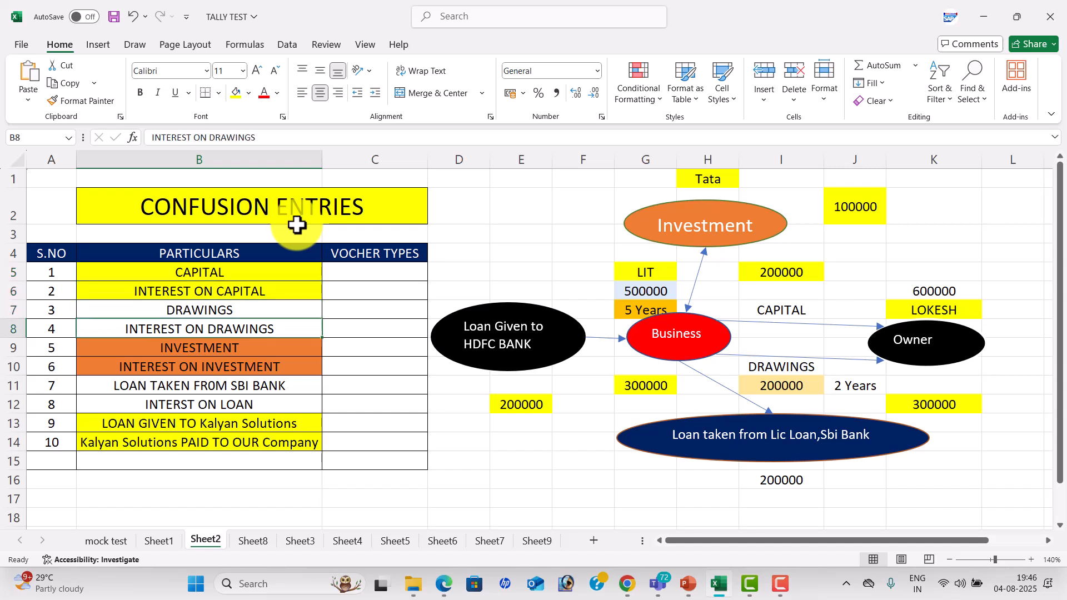
pyautogui.press('Down')
pyautogui.press('Down')
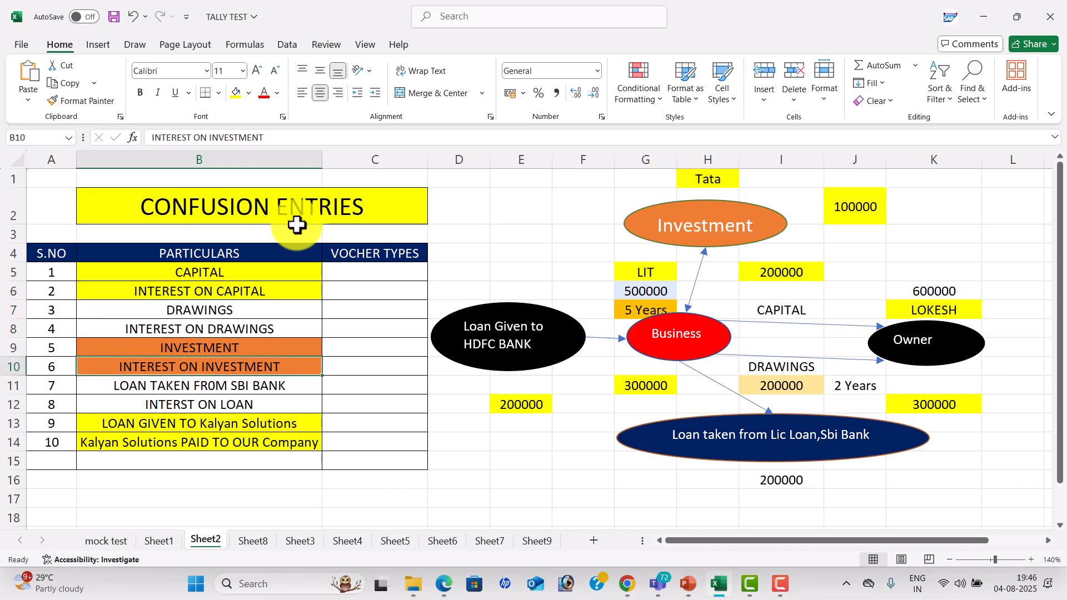
pyautogui.press('Down')
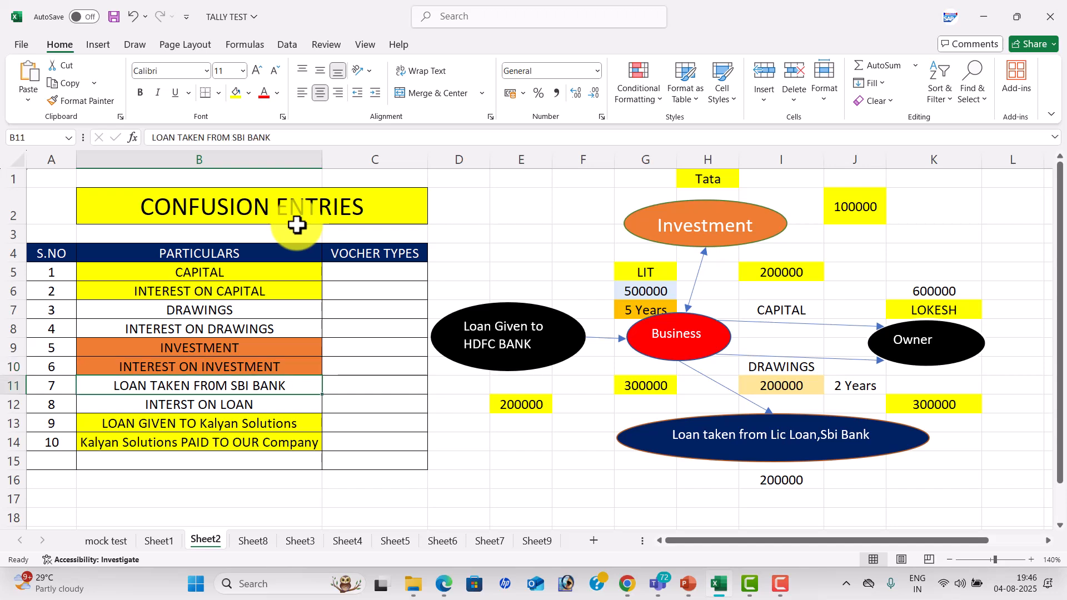
pyautogui.press('Down')
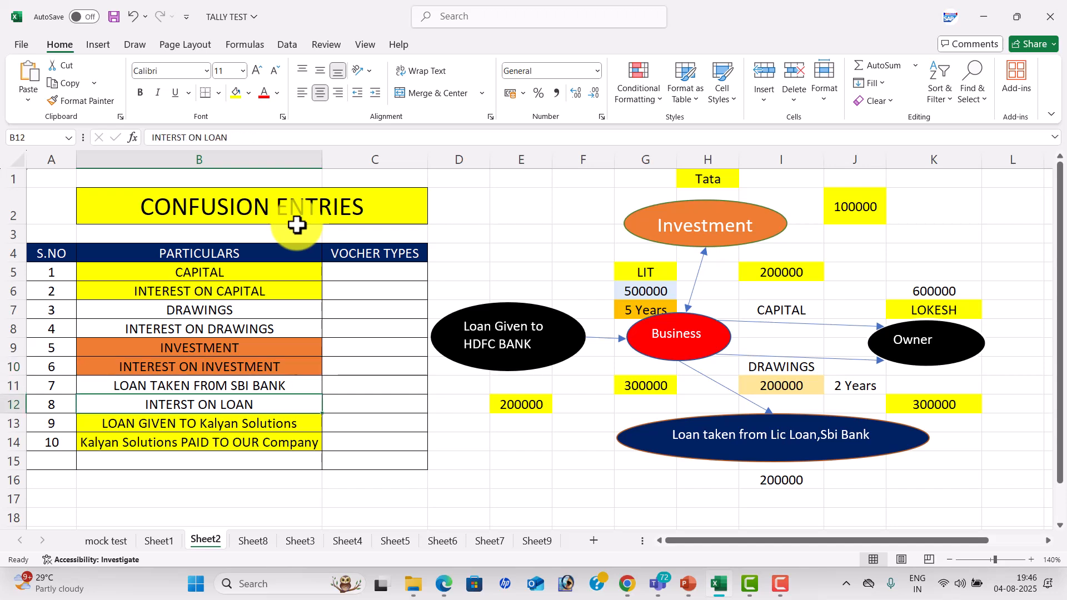
pyautogui.press('Down')
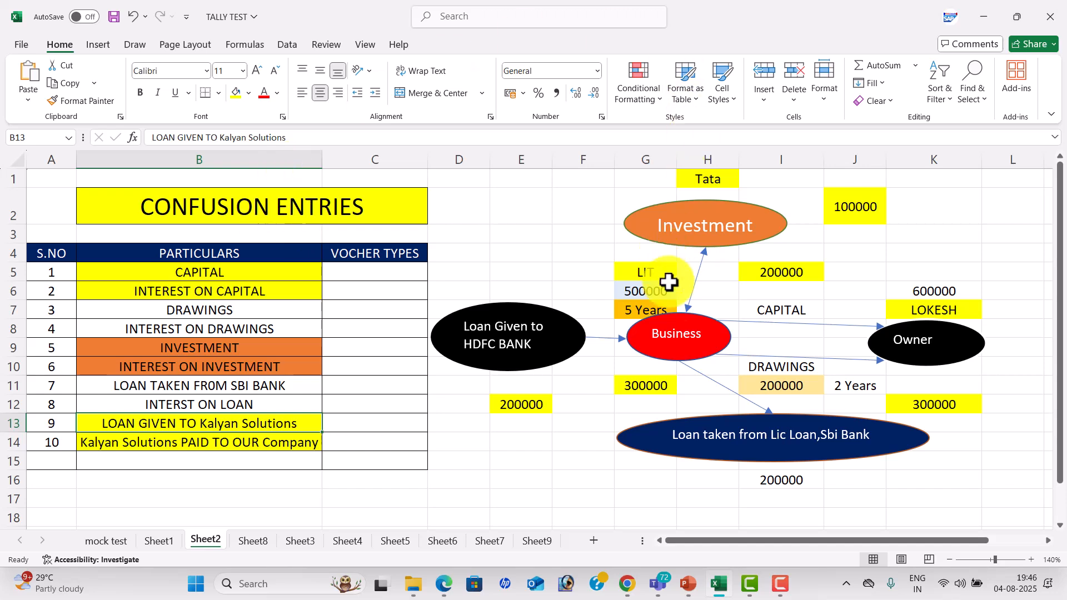
# Examine the diagram's Business and Owner shapes with the LIT and 500000 cells to trace how capital enters the business.
pyautogui.click(702, 328)
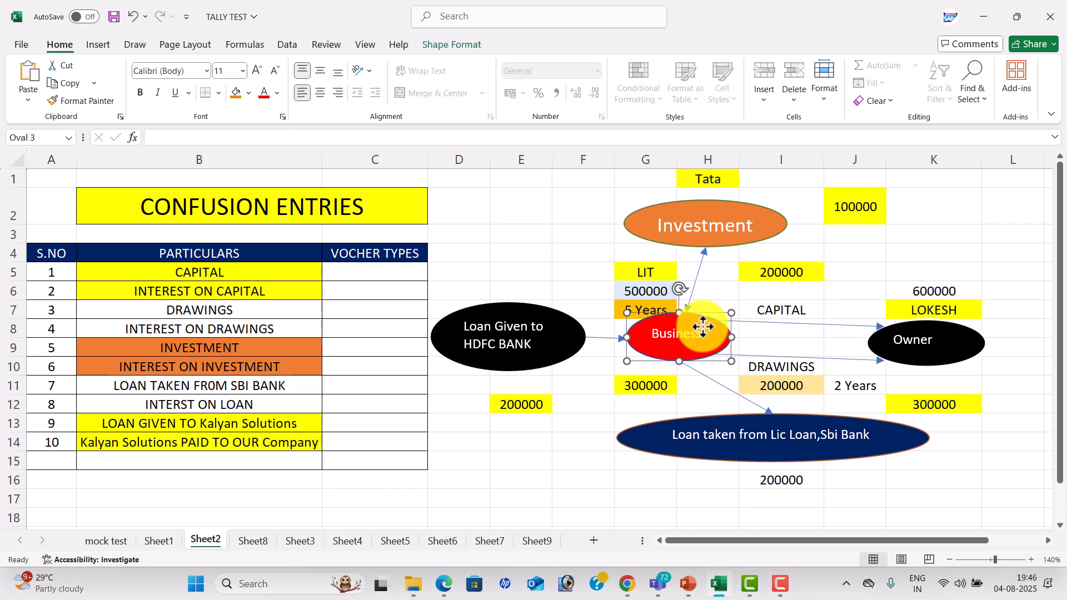
pyautogui.click(931, 334)
pyautogui.click(710, 318)
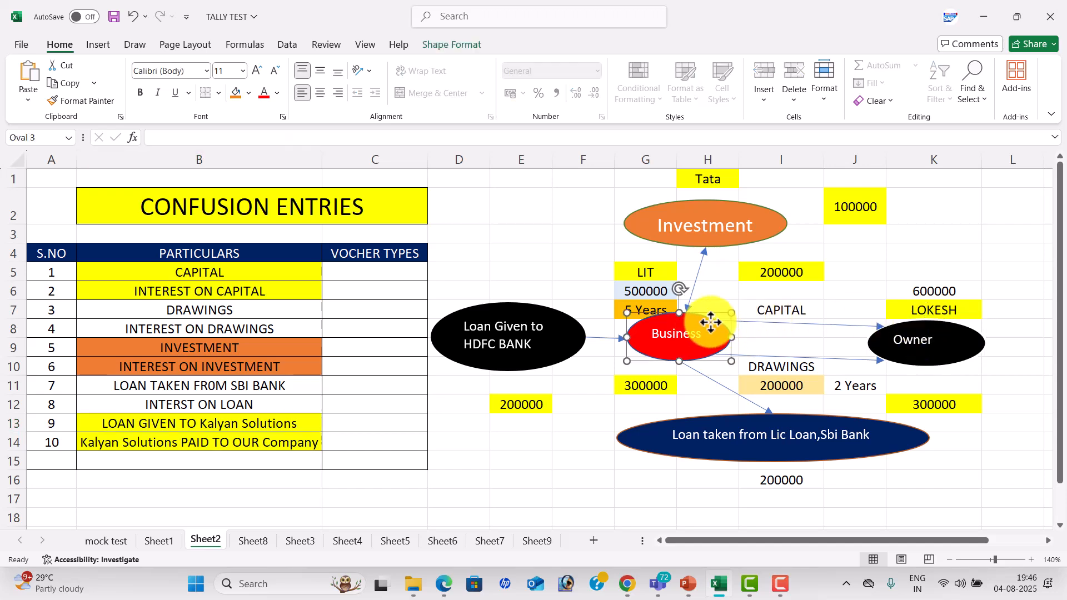
pyautogui.click(653, 268)
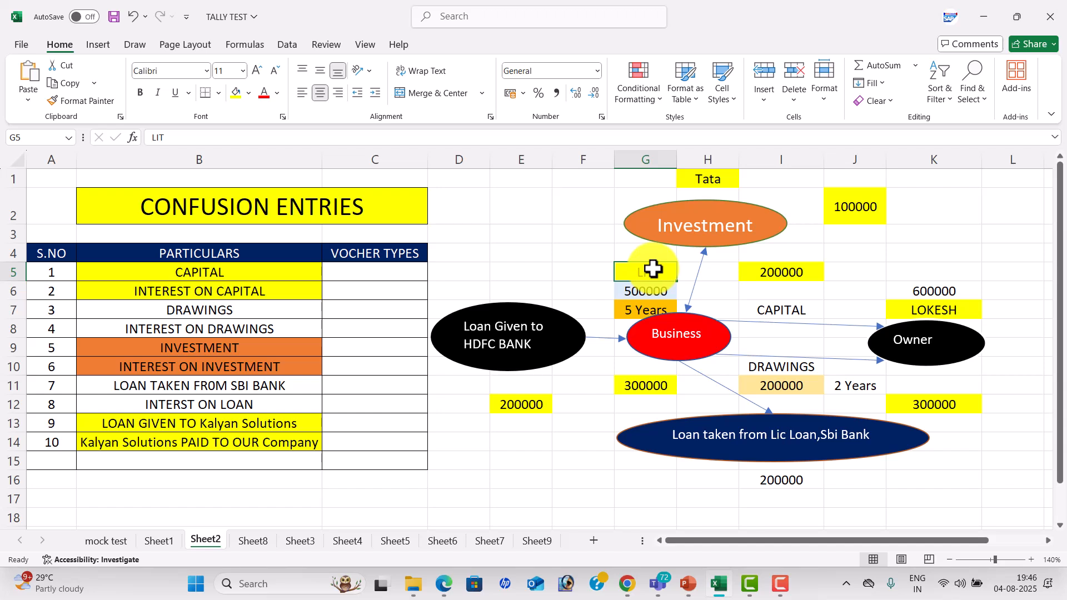
pyautogui.click(693, 321)
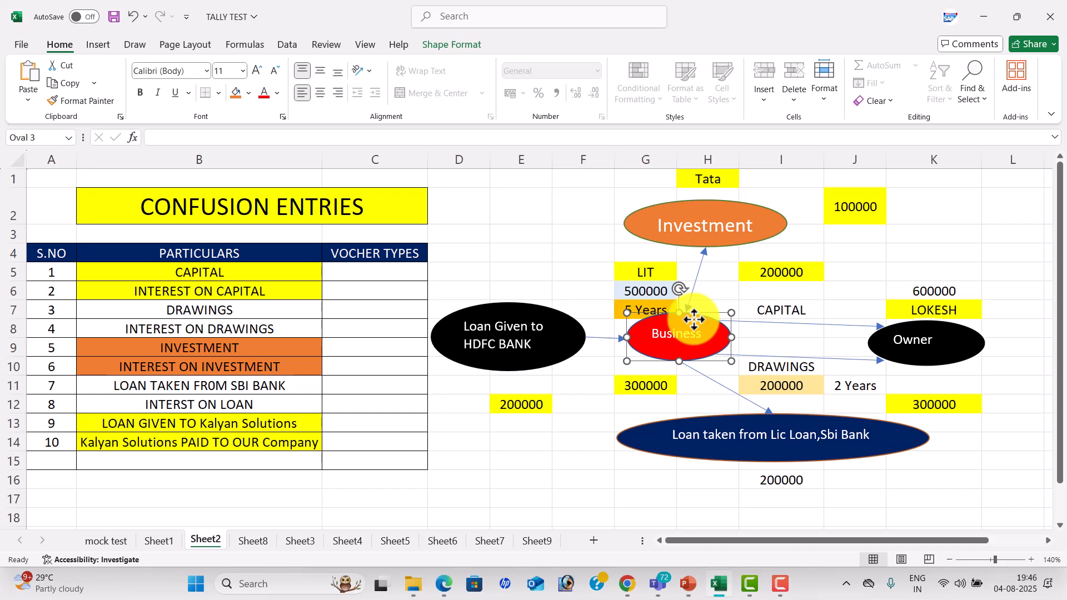
pyautogui.click(953, 316)
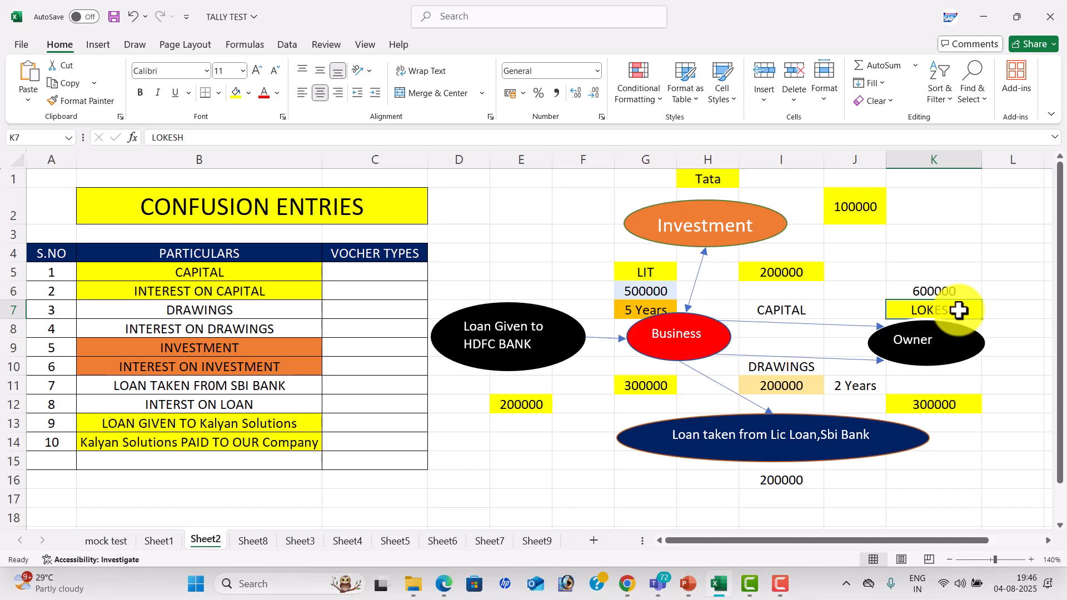
pyautogui.click(655, 290)
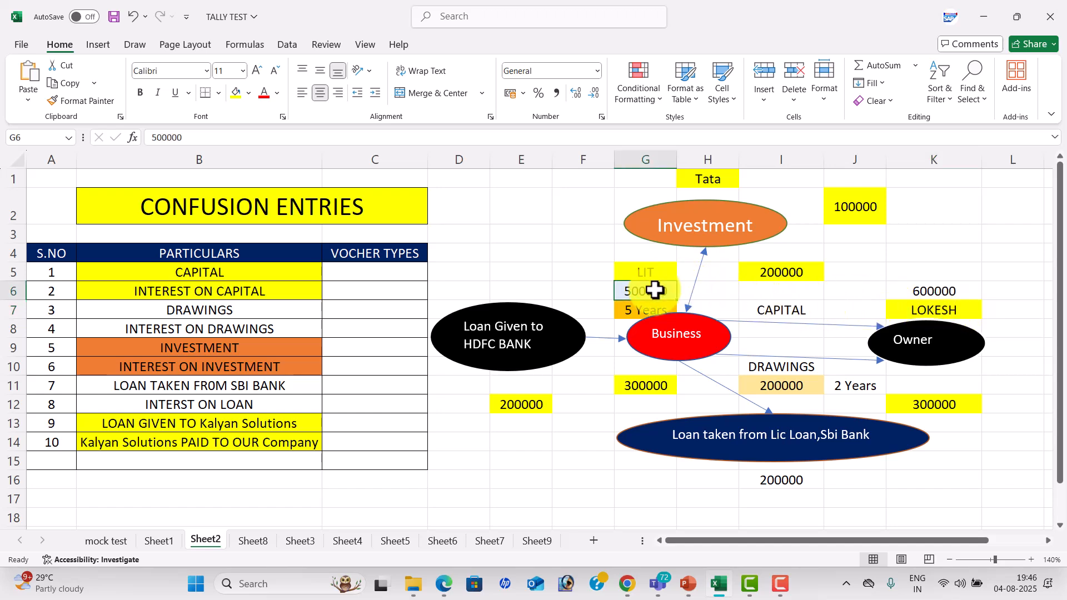
pyautogui.click(686, 307)
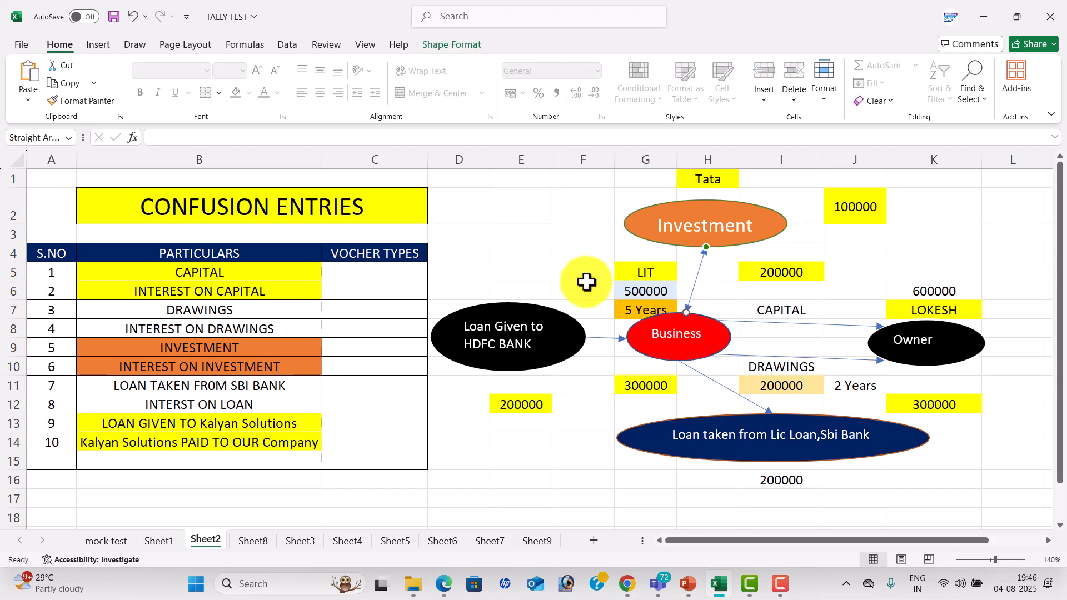
# Enter F6 as the voucher type for CAPITAL in cell C5.
pyautogui.click(395, 268)
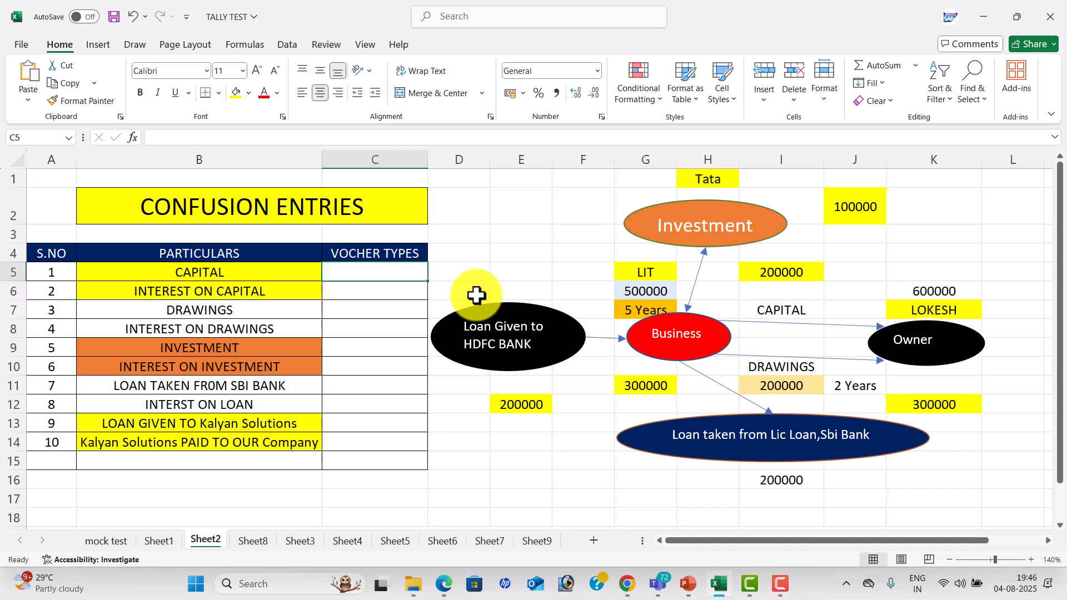
pyautogui.write('F')
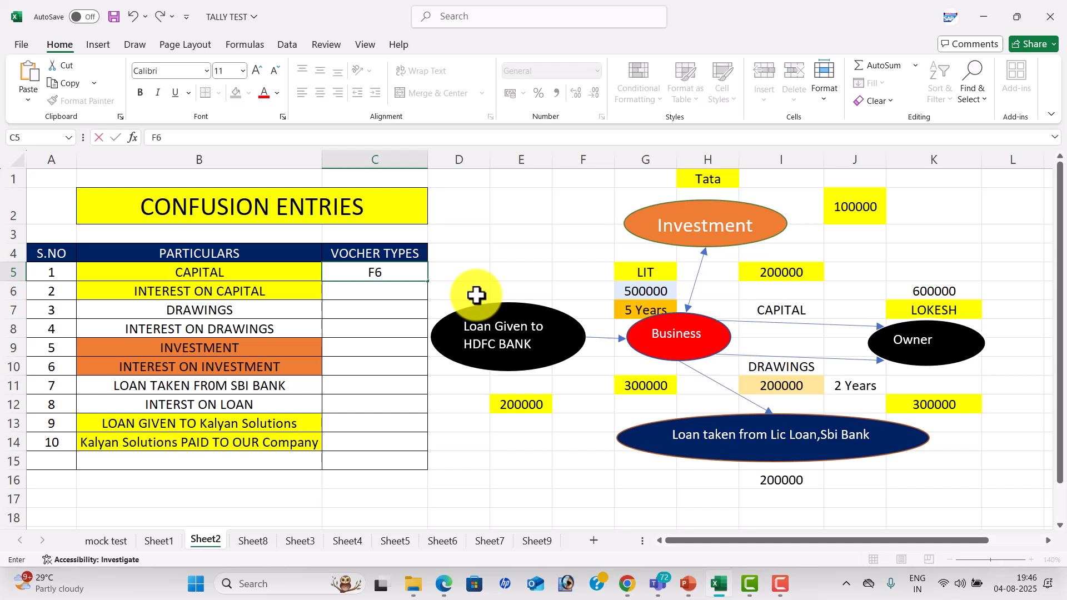
pyautogui.write('6')
pyautogui.press('Return')
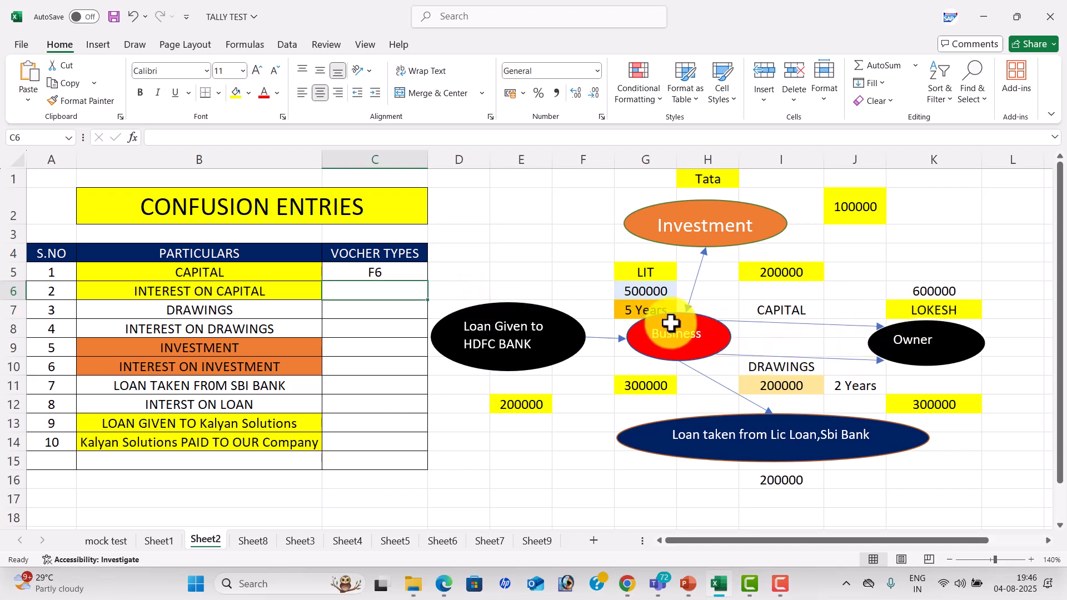
# Examine the diagram's capital amount, 5 Years period, owner name and 600000 cells to work out how interest on capital flows.
pyautogui.click(647, 291)
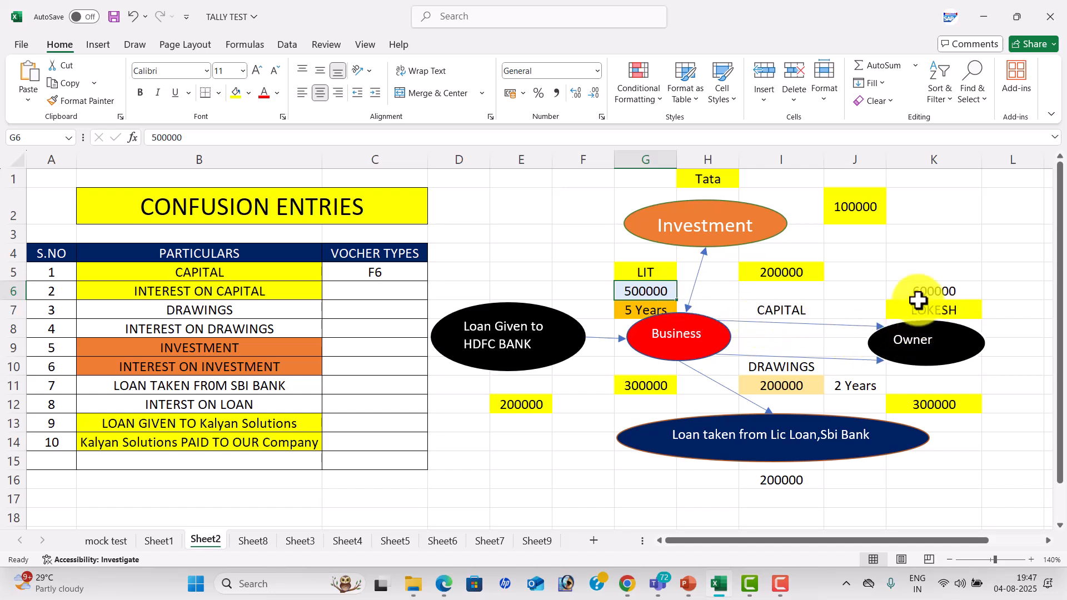
pyautogui.click(964, 312)
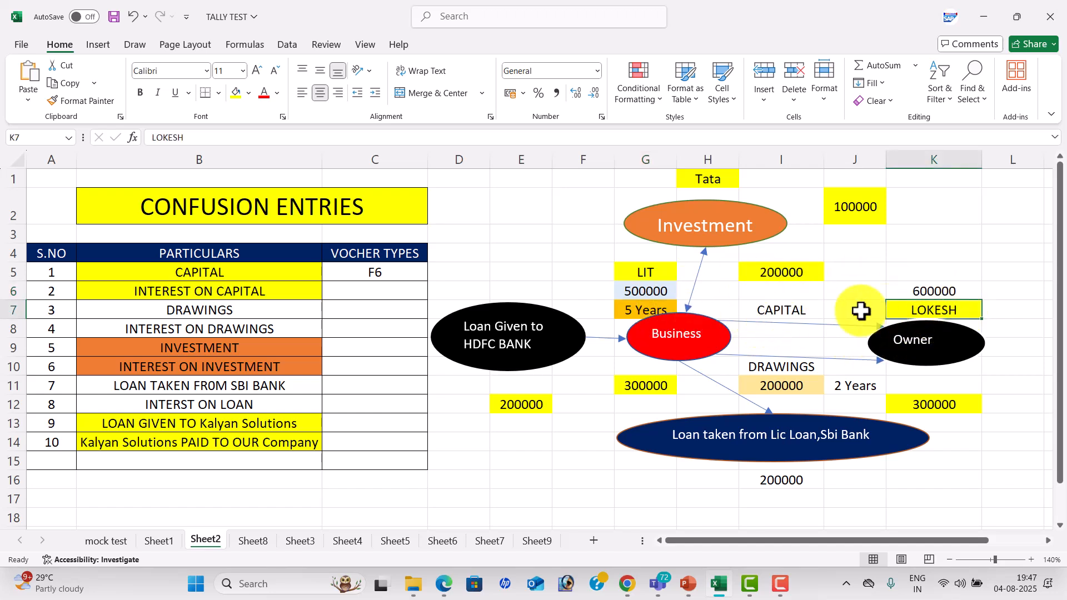
pyautogui.click(781, 310)
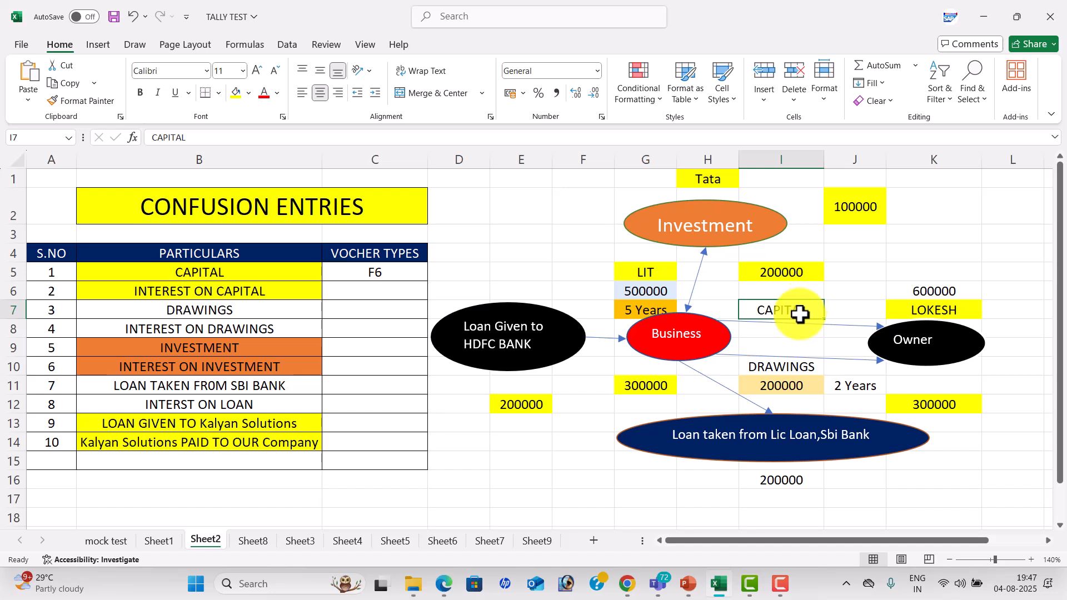
pyautogui.click(795, 327)
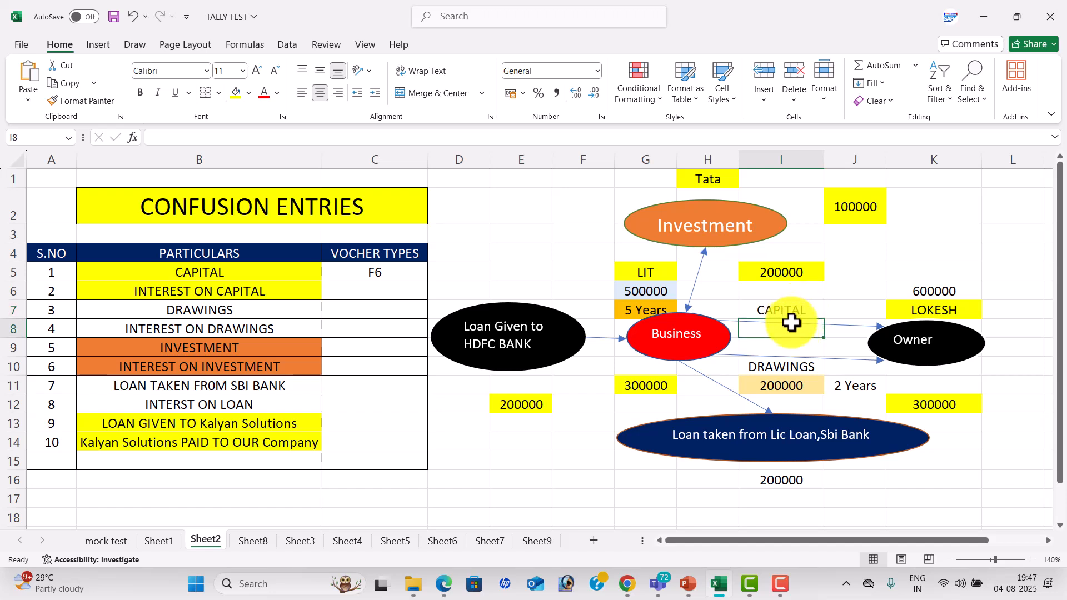
pyautogui.click(664, 309)
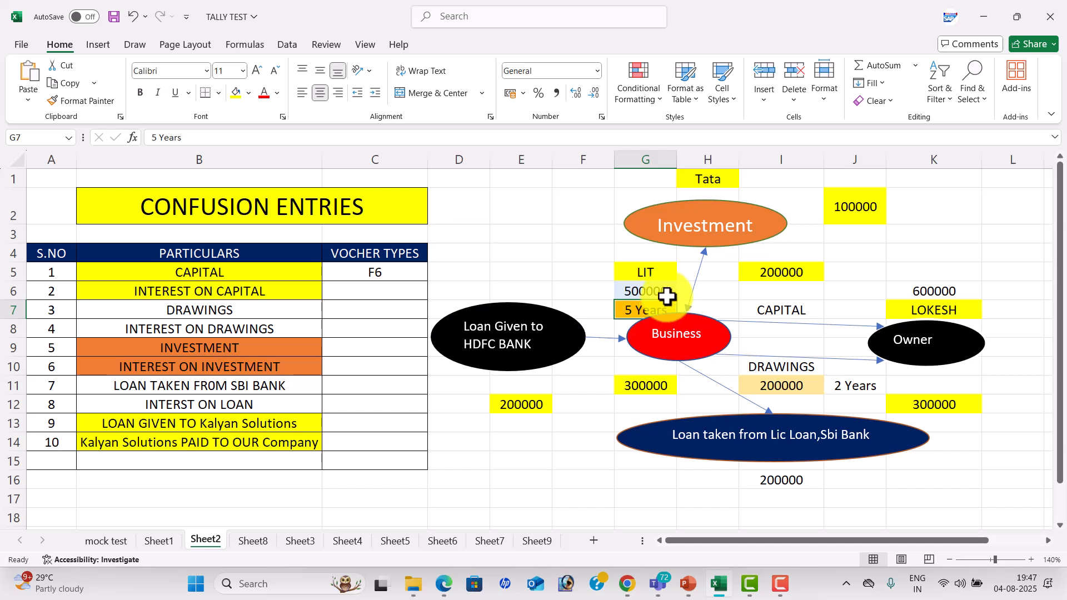
pyautogui.click(669, 295)
pyautogui.click(937, 305)
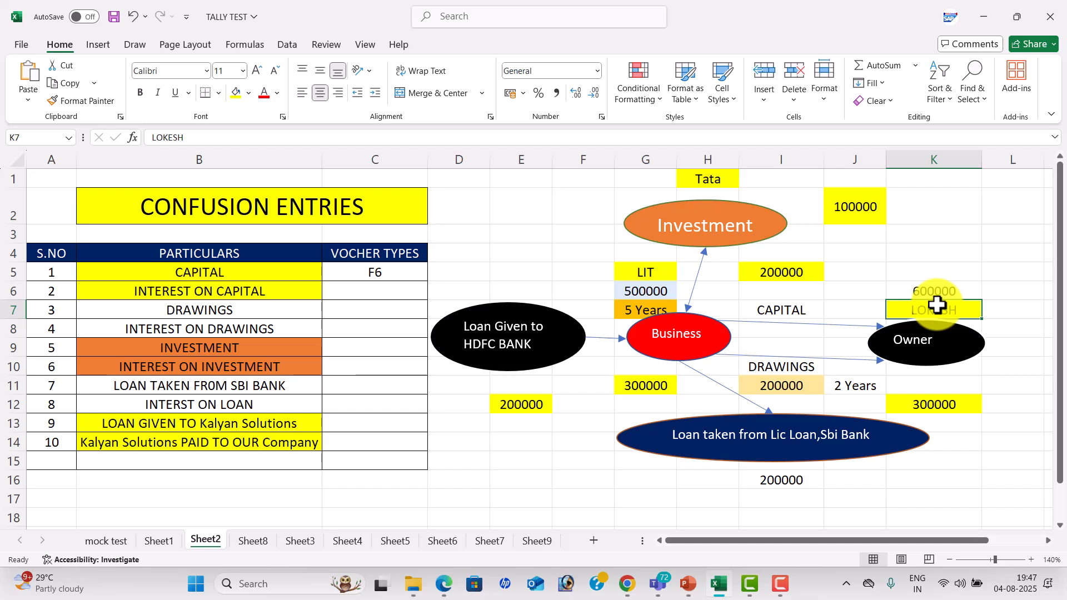
pyautogui.click(647, 296)
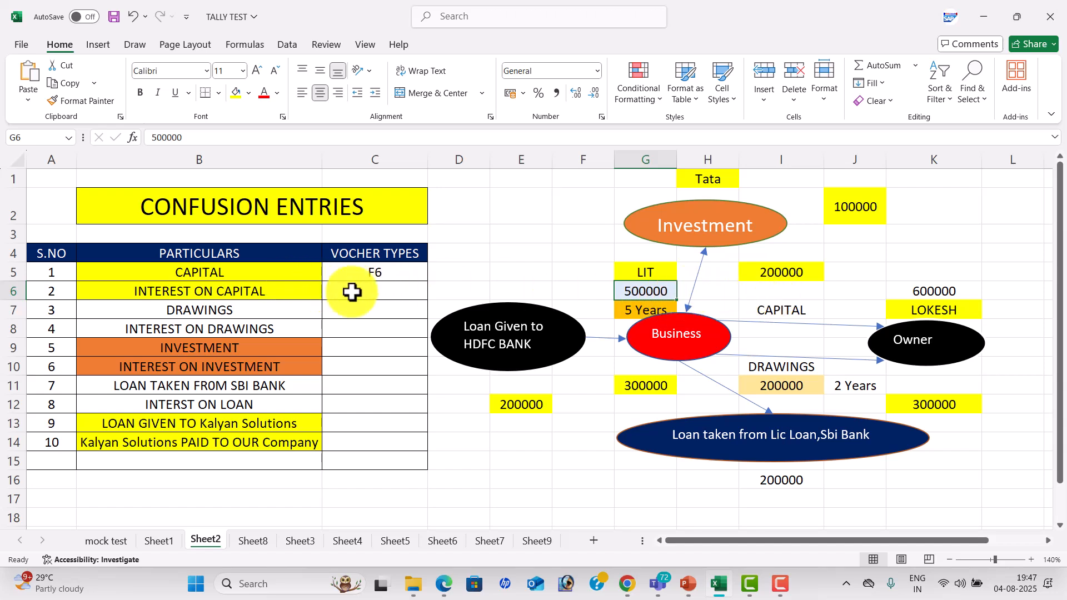
pyautogui.click(952, 291)
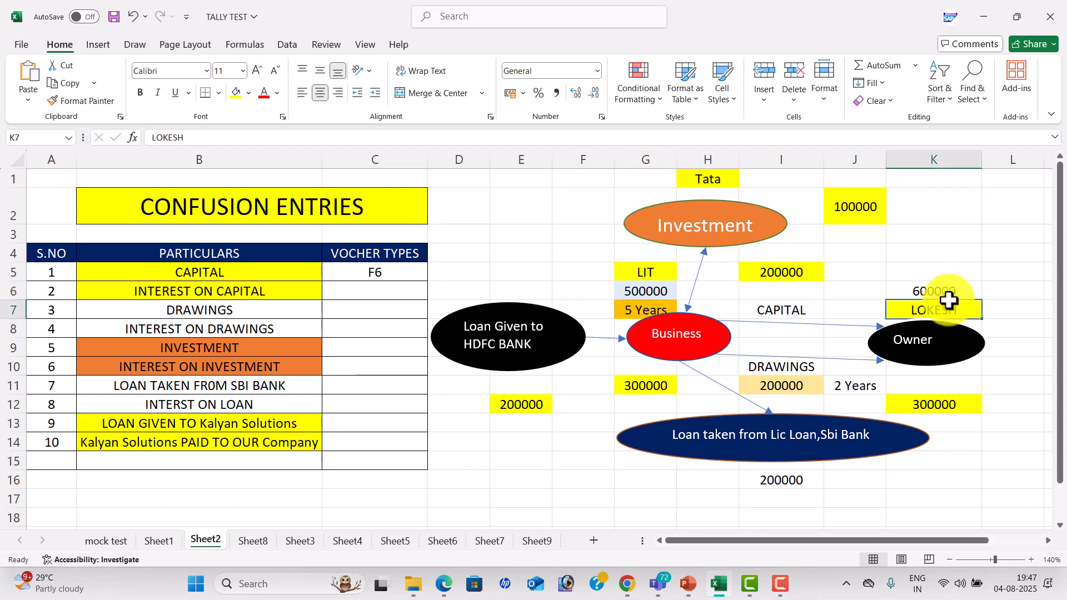
pyautogui.click(793, 303)
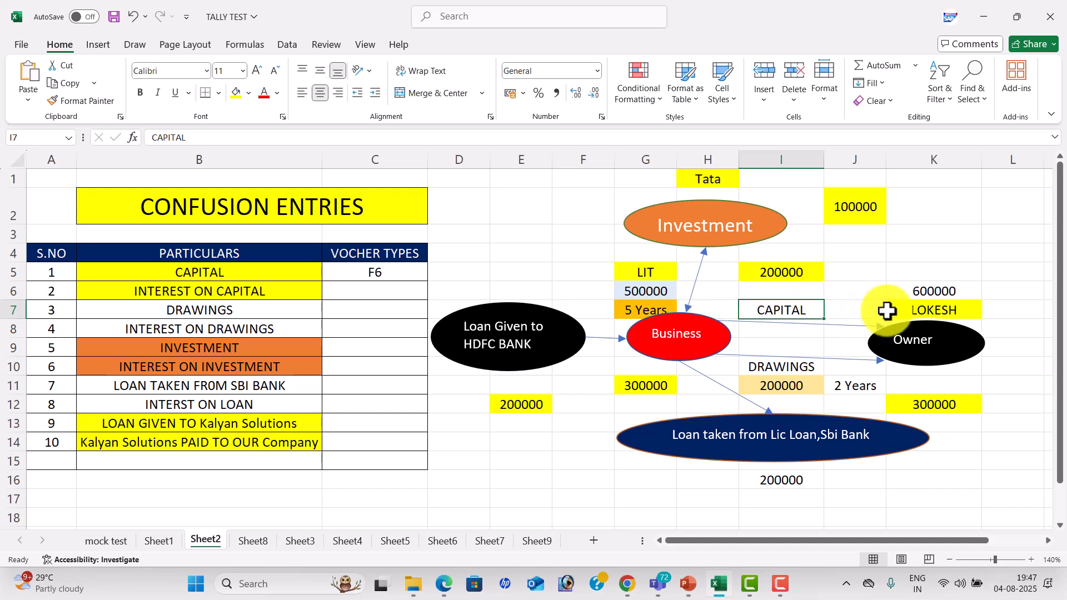
# Enter F5 as the voucher type for INTEREST ON CAPITAL in cell C6 and save the workbook.
pyautogui.click(394, 295)
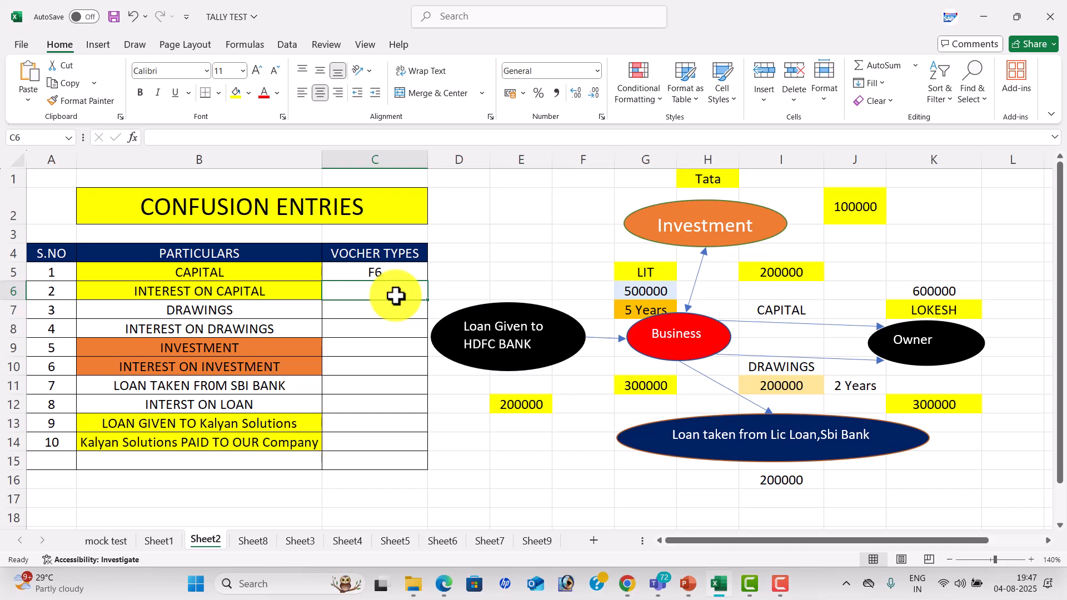
pyautogui.write('F6')
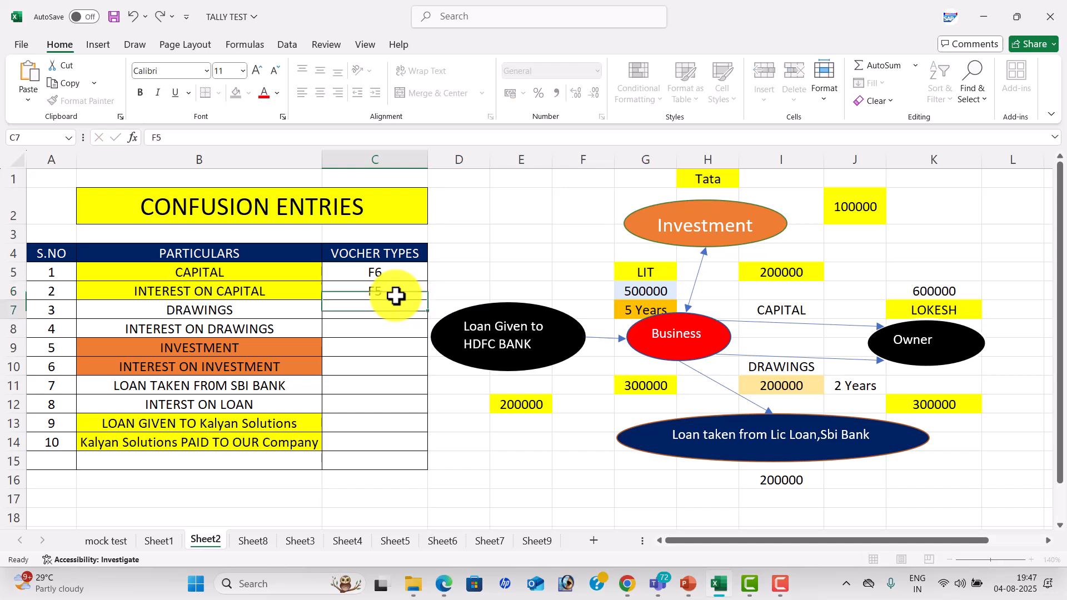
pyautogui.press('Return')
pyautogui.moveTo(273, 278)
pyautogui.mouseDown()
pyautogui.moveTo(286, 267)
pyautogui.moveTo(291, 284)
pyautogui.mouseUp()
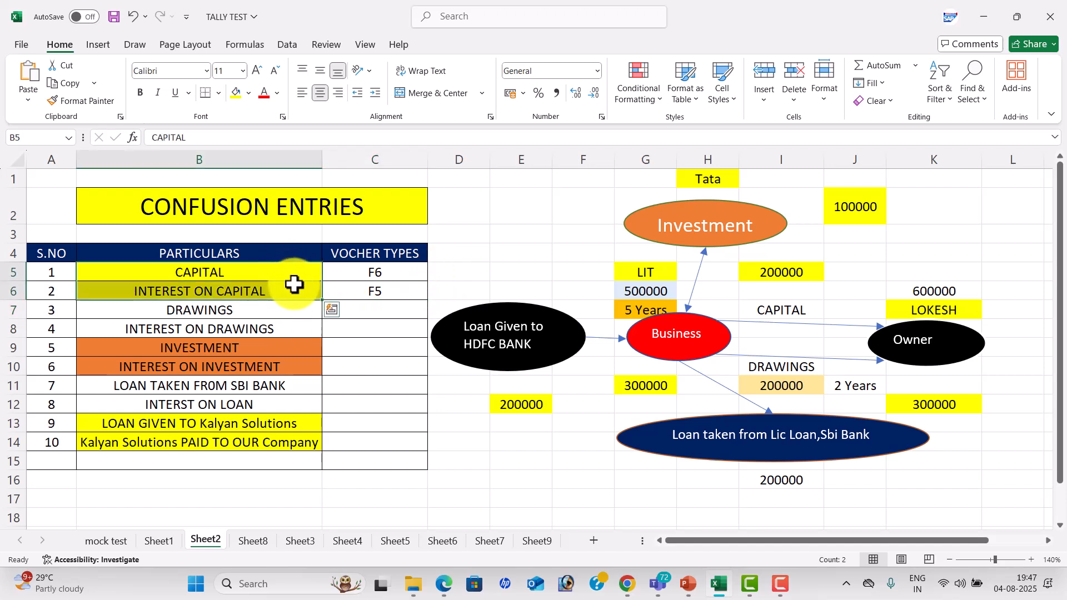
pyautogui.click(455, 288)
pyautogui.hotkey('ctrl', 's')
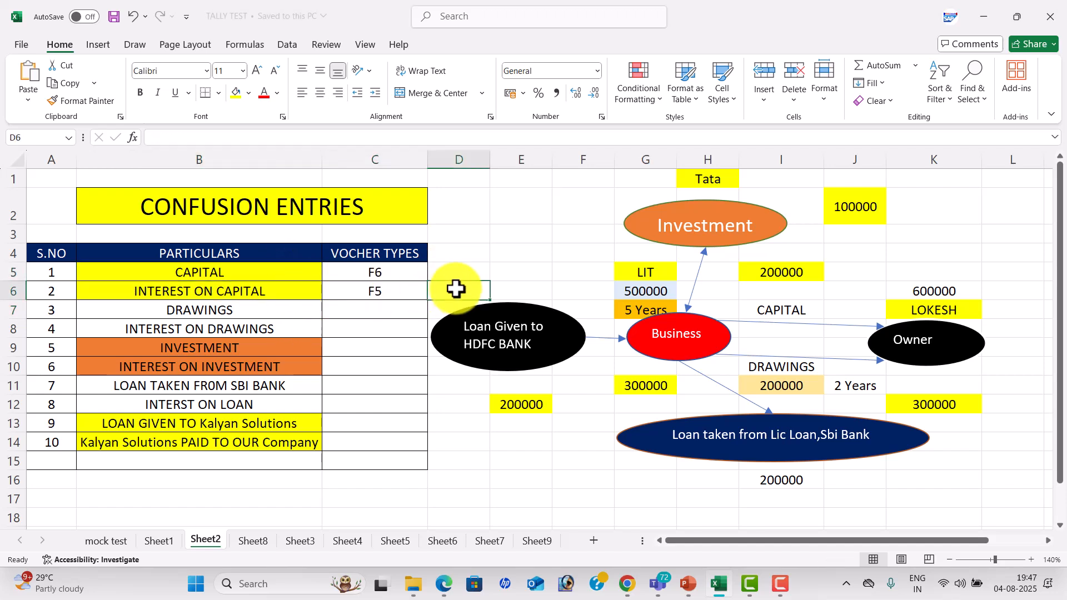
# Examine the diagram's DRAWINGS, CAPITAL, Owner, 500000, 5 Years and 200000 items to work out how drawings flow between business and owner.
pyautogui.click(387, 312)
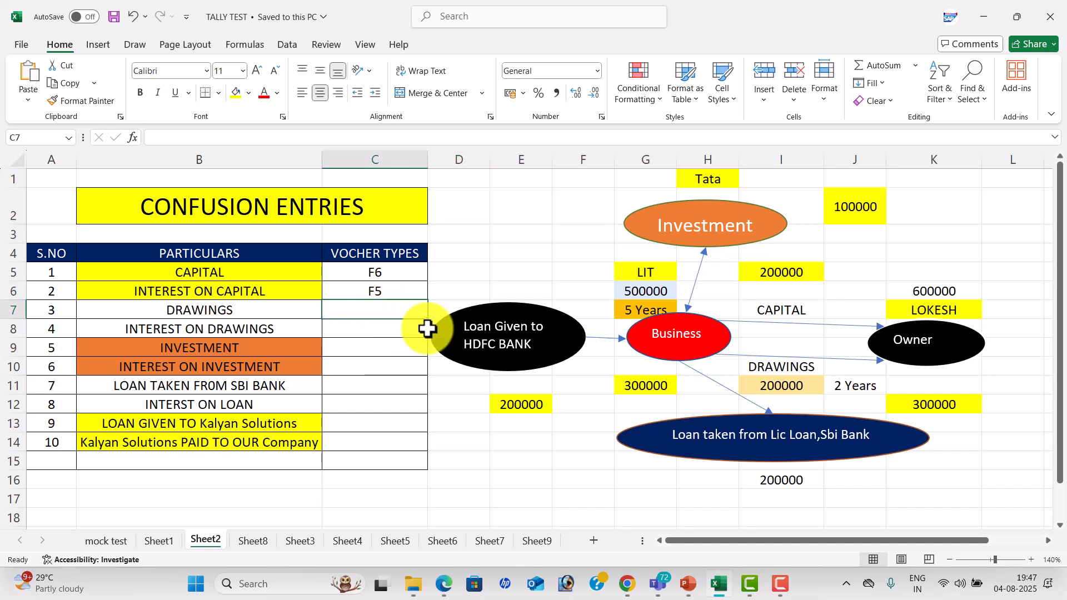
pyautogui.click(924, 307)
pyautogui.click(645, 309)
pyautogui.click(649, 292)
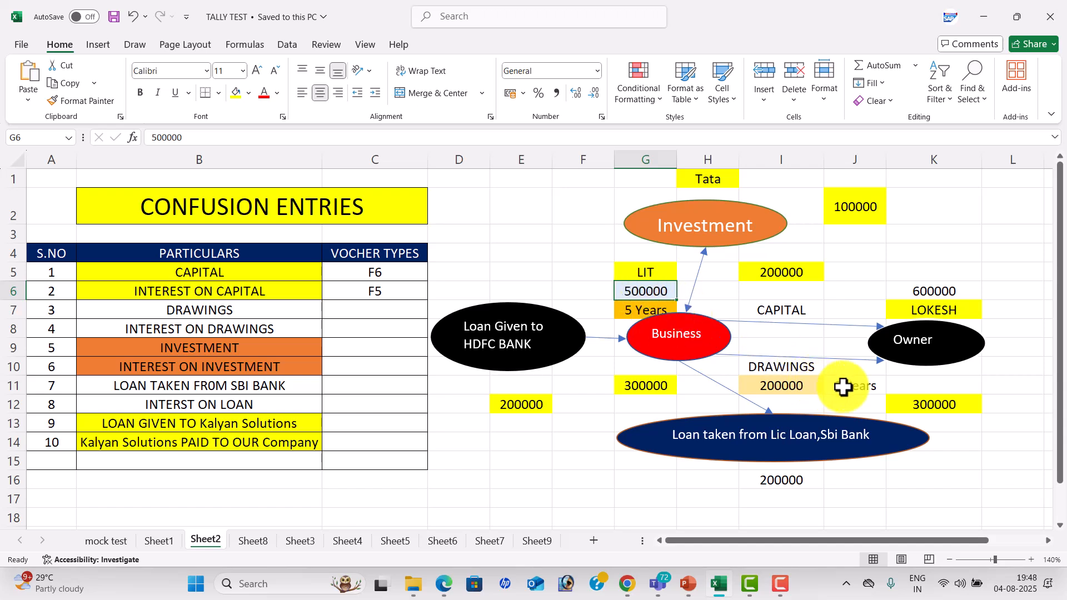
pyautogui.click(777, 365)
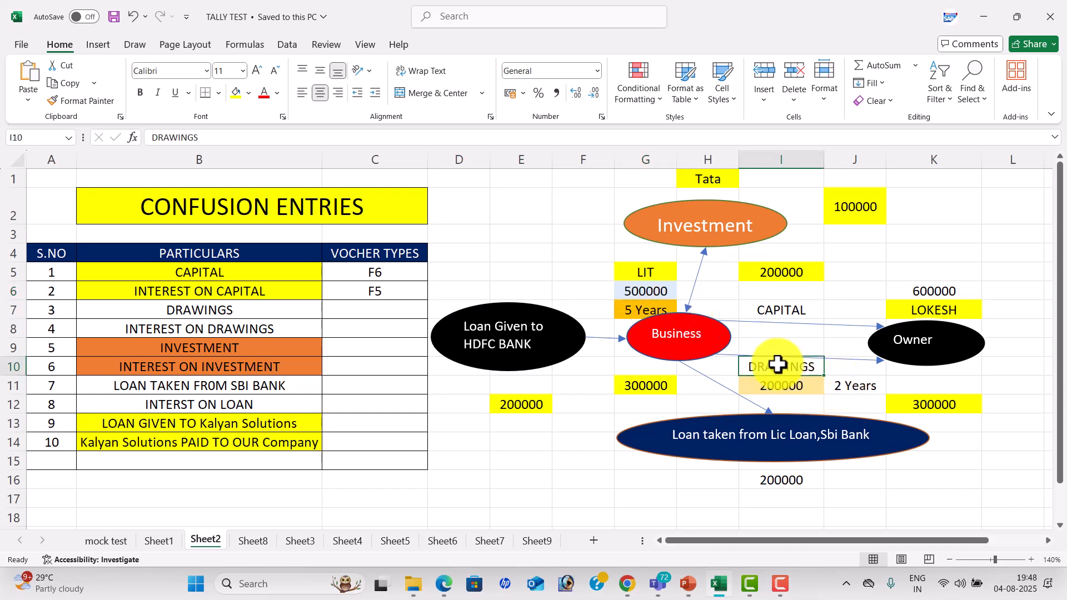
pyautogui.click(767, 307)
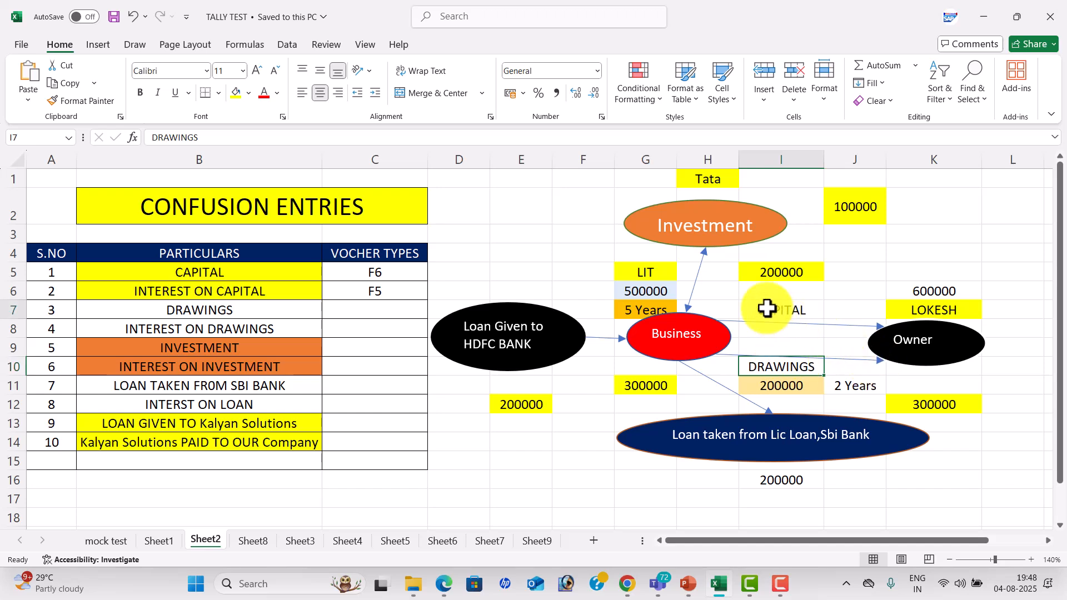
pyautogui.click(766, 364)
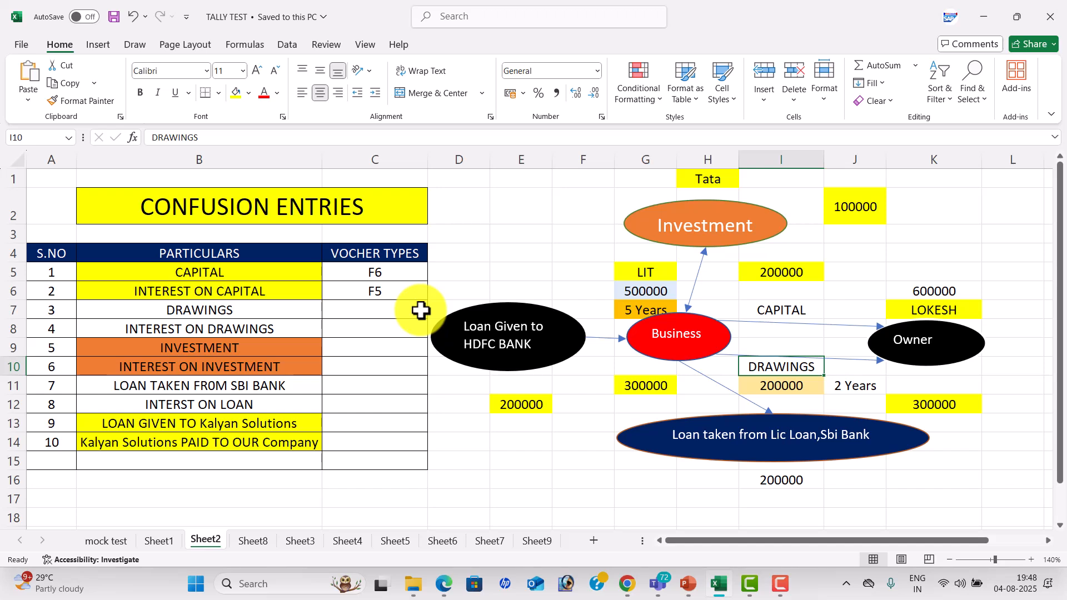
pyautogui.click(925, 334)
pyautogui.click(650, 306)
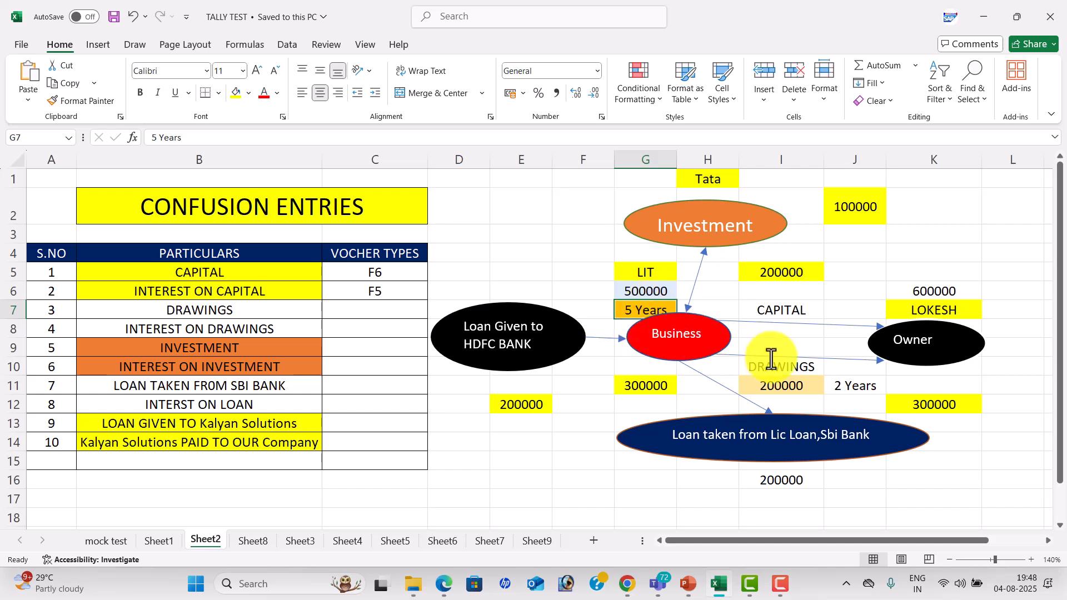
pyautogui.click(795, 367)
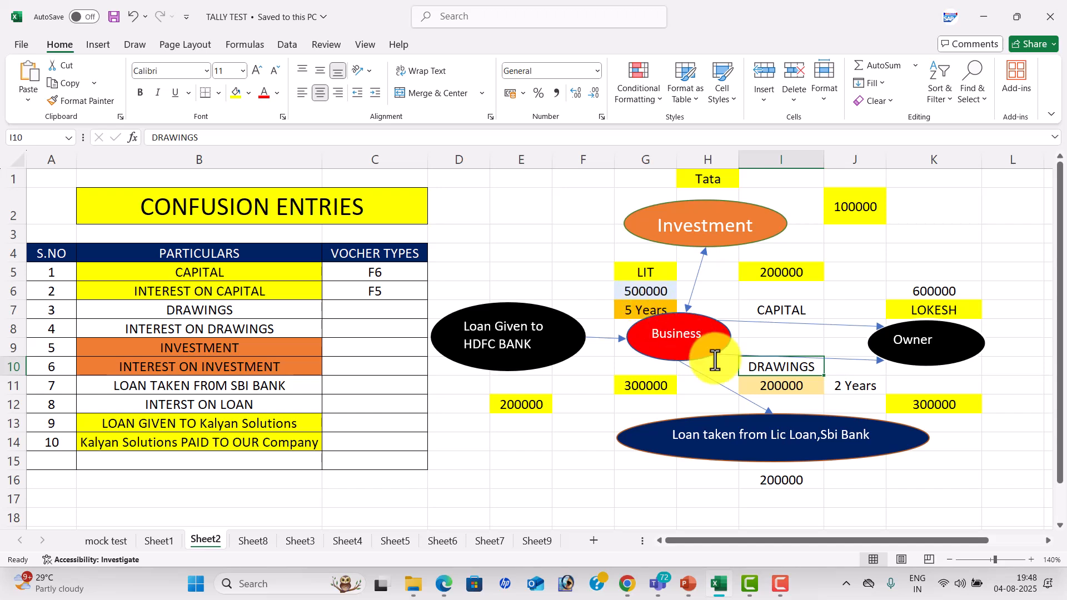
pyautogui.click(762, 388)
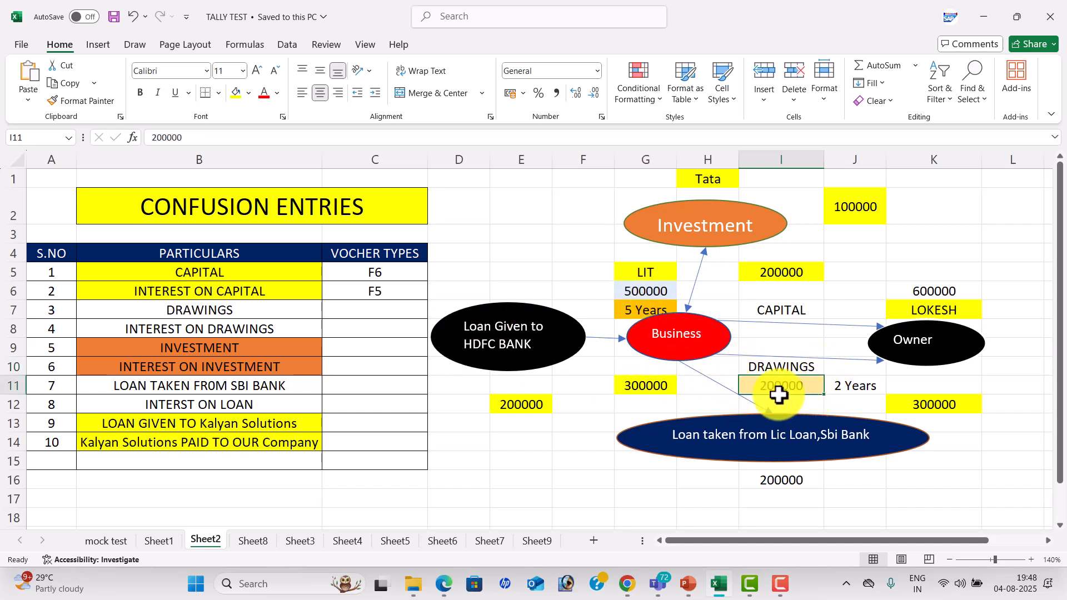
# Enter F5 as the voucher type for DRAWINGS in cell C7.
pyautogui.doubleClick(378, 307)
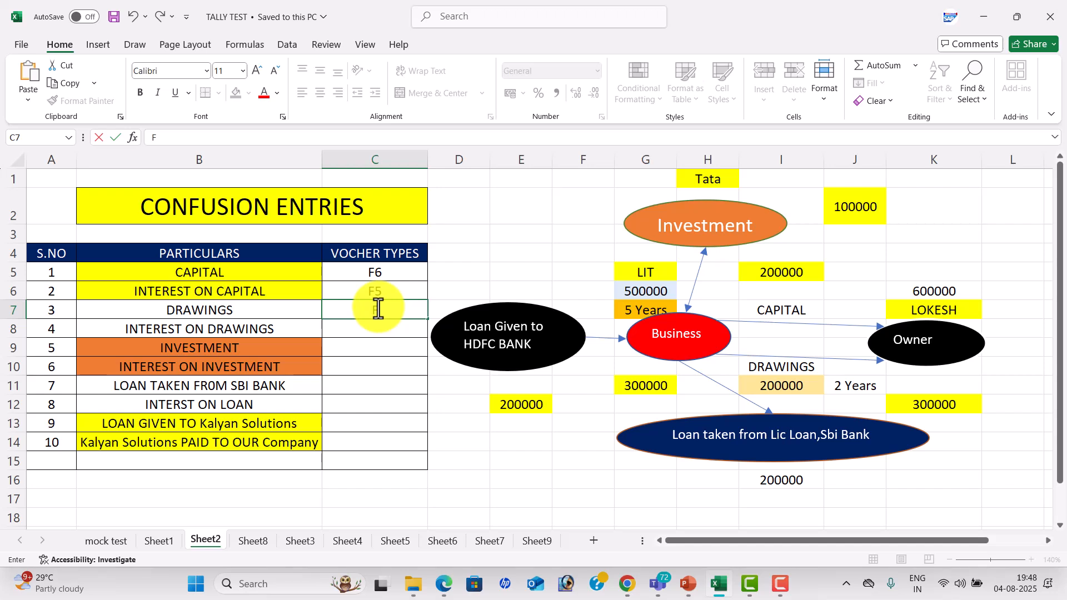
pyautogui.press('Return')
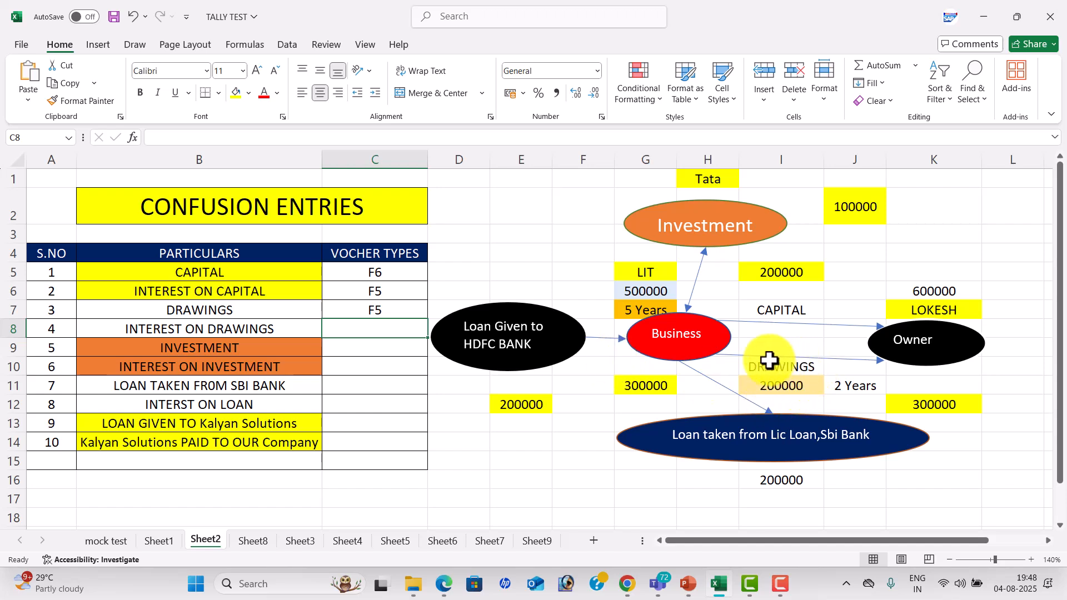
# Review the drawings amounts in the diagram, enter F6 as the voucher type for INTEREST ON DRAWINGS in cell C8 and save the workbook.
pyautogui.click(790, 385)
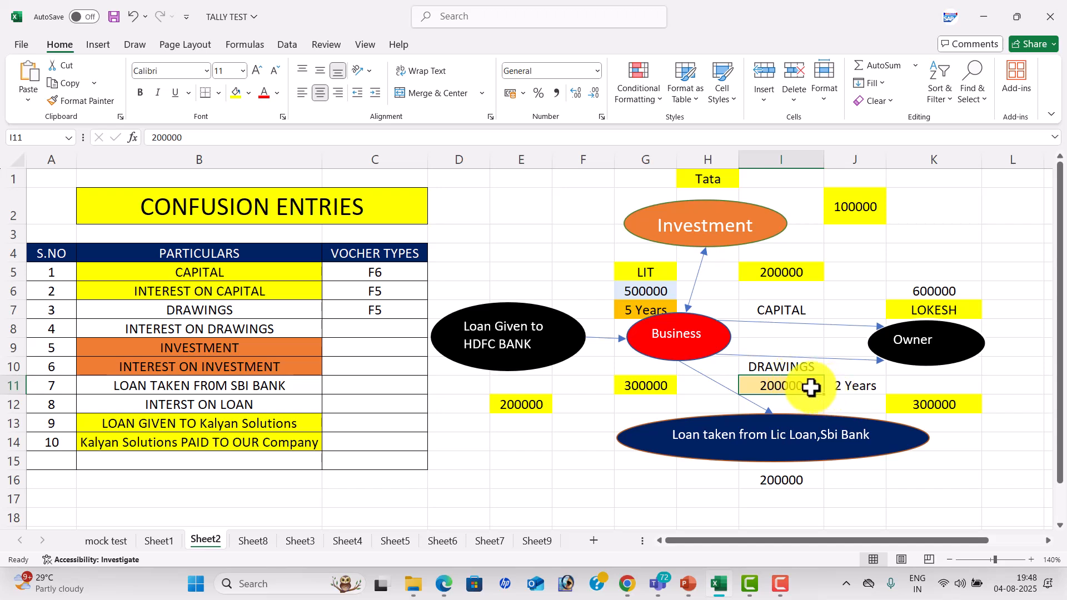
pyautogui.click(677, 333)
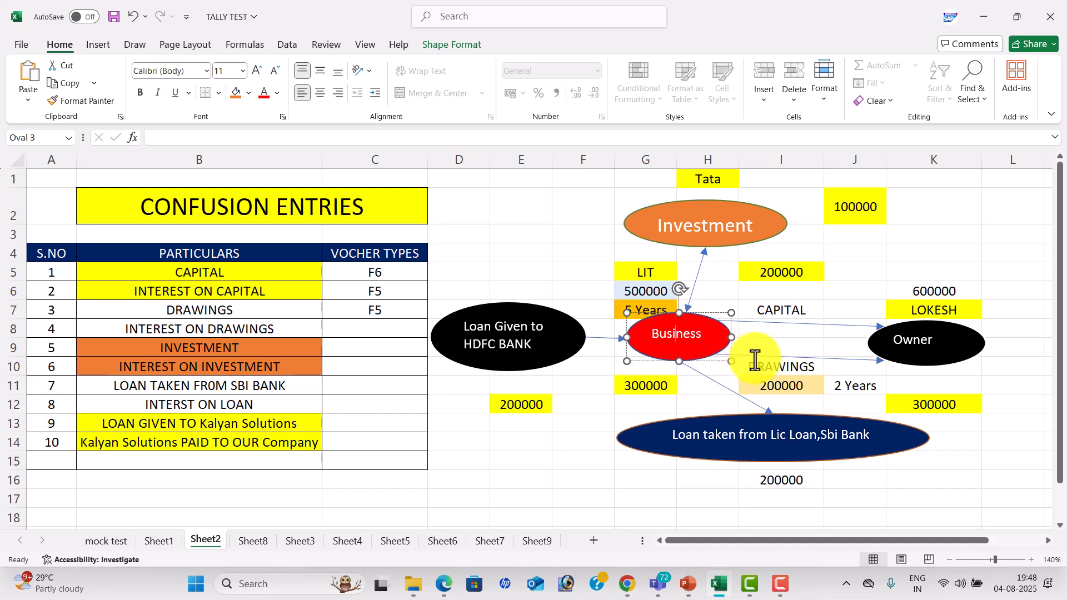
pyautogui.click(781, 385)
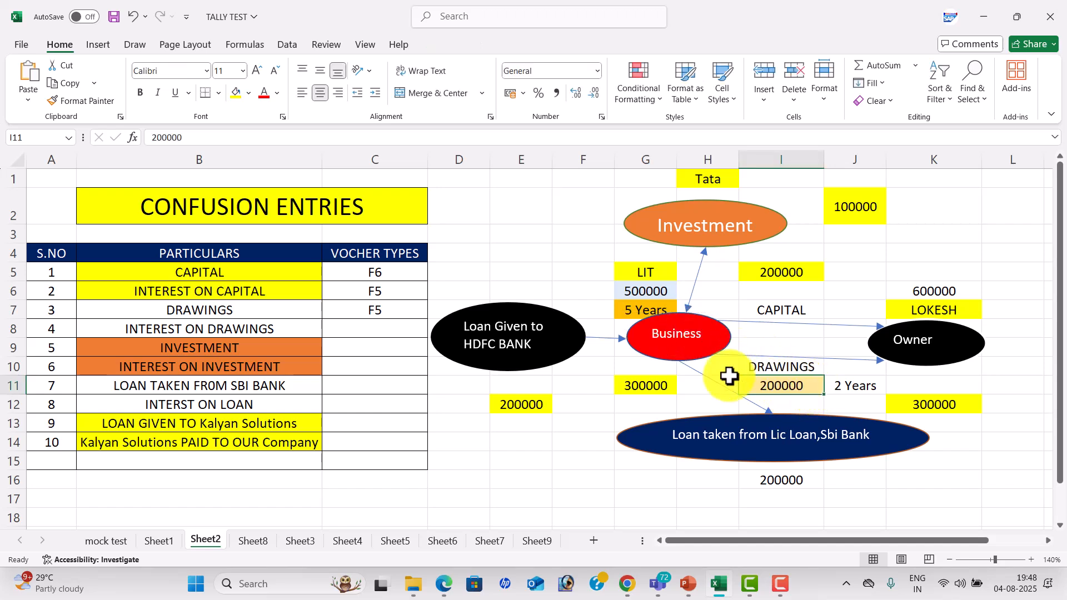
pyautogui.click(663, 383)
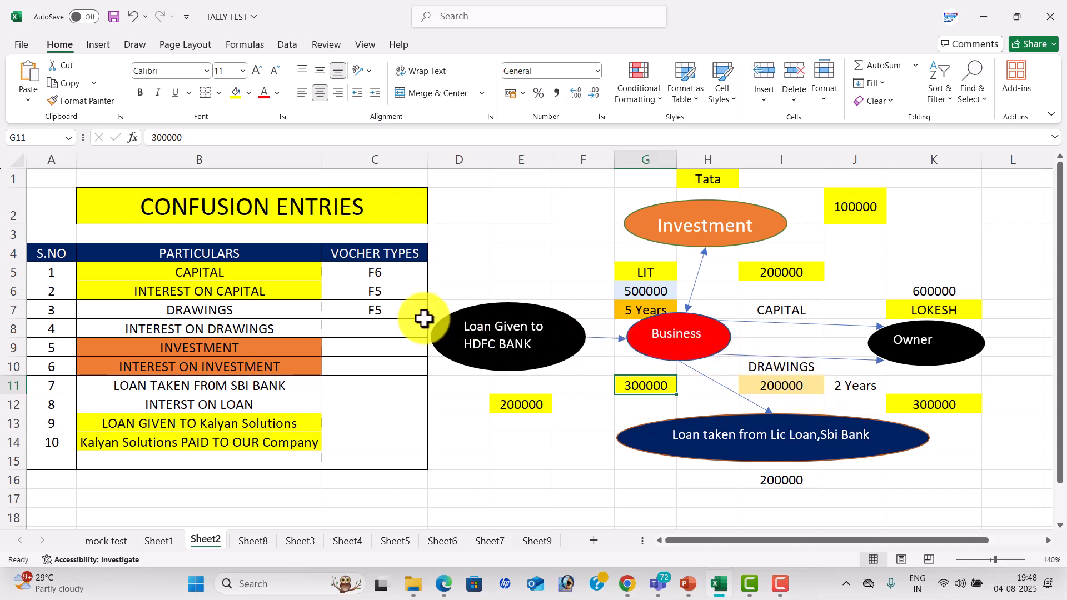
pyautogui.click(371, 325)
pyautogui.write('F5')
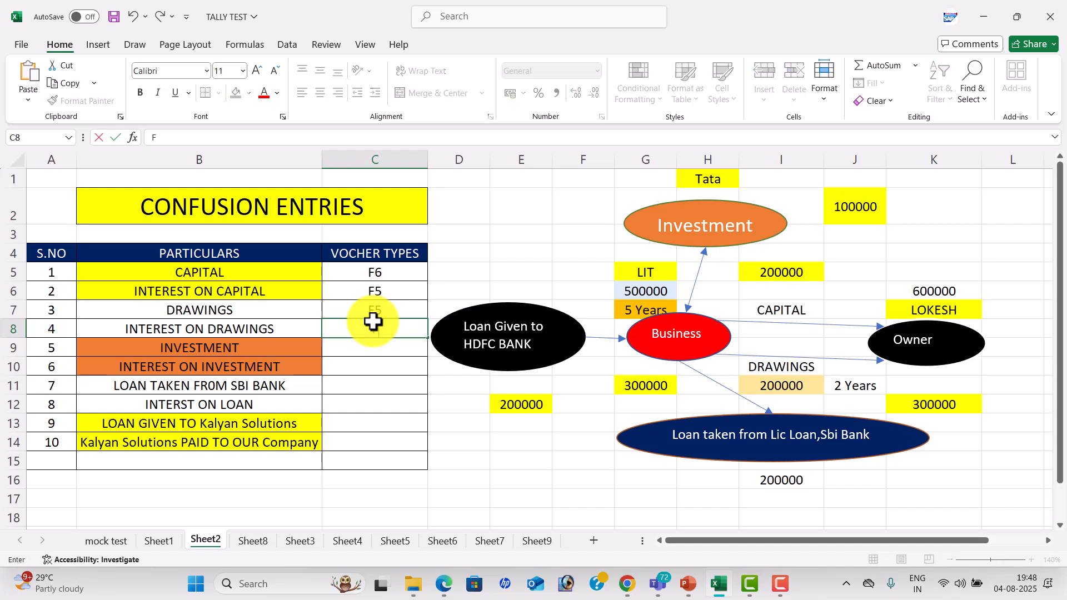
pyautogui.press('Return')
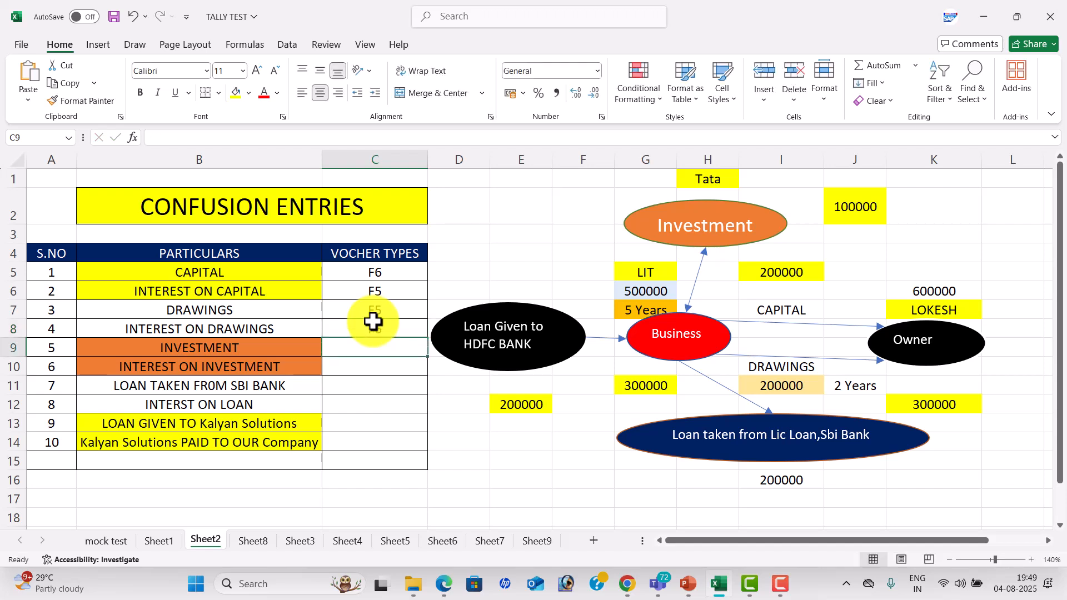
pyautogui.hotkey('ctrl', 's')
pyautogui.click(572, 402)
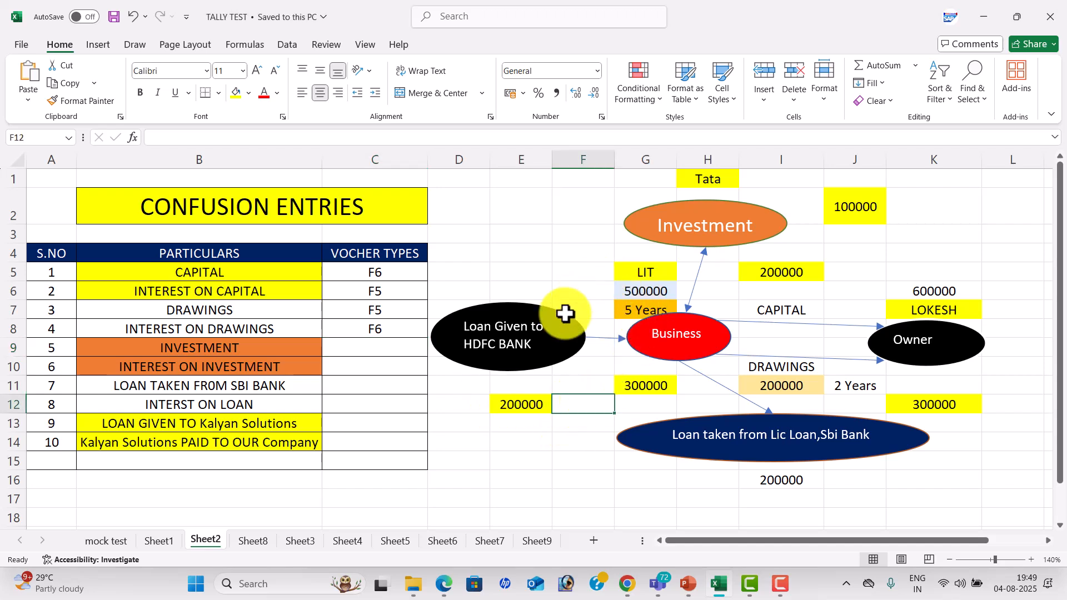
# Trace the Business, Investment and 100000 items in the diagram and enter F5 as the voucher type for INVESTMENT in cell C9.
pyautogui.click(703, 326)
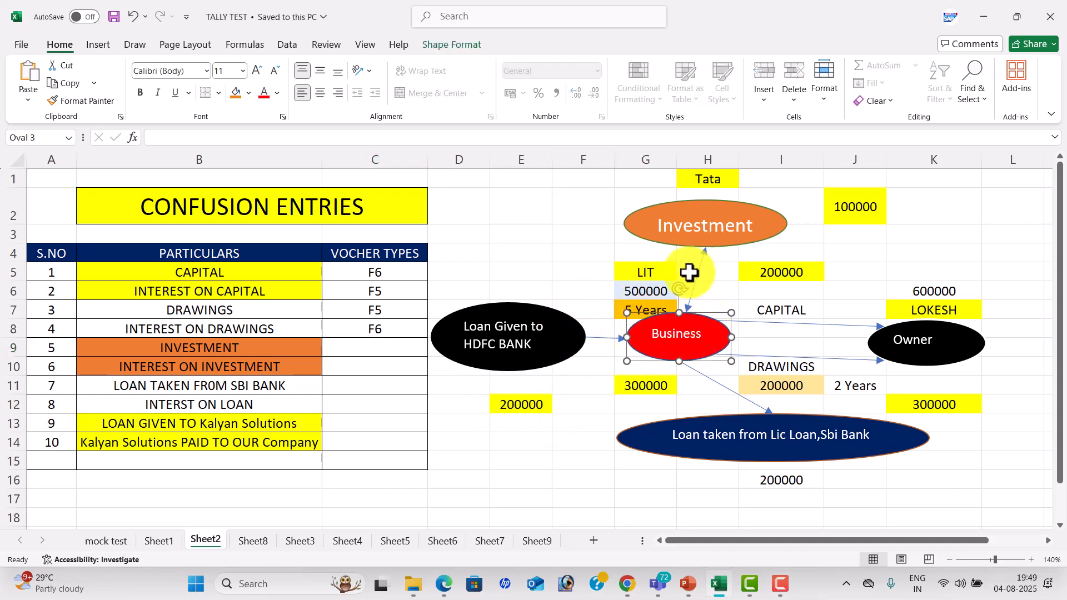
pyautogui.click(744, 208)
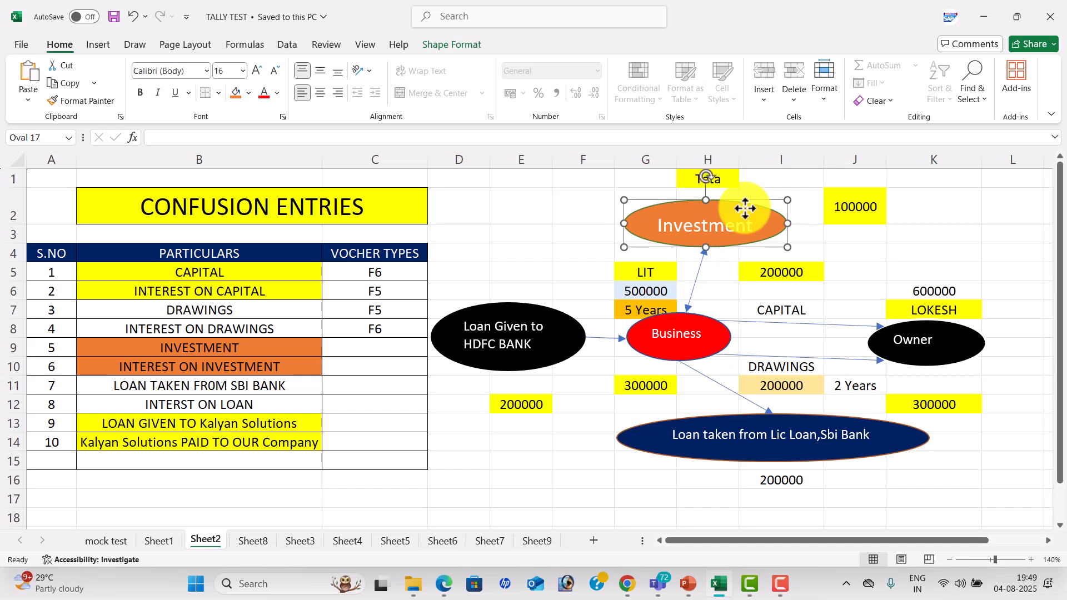
pyautogui.click(849, 207)
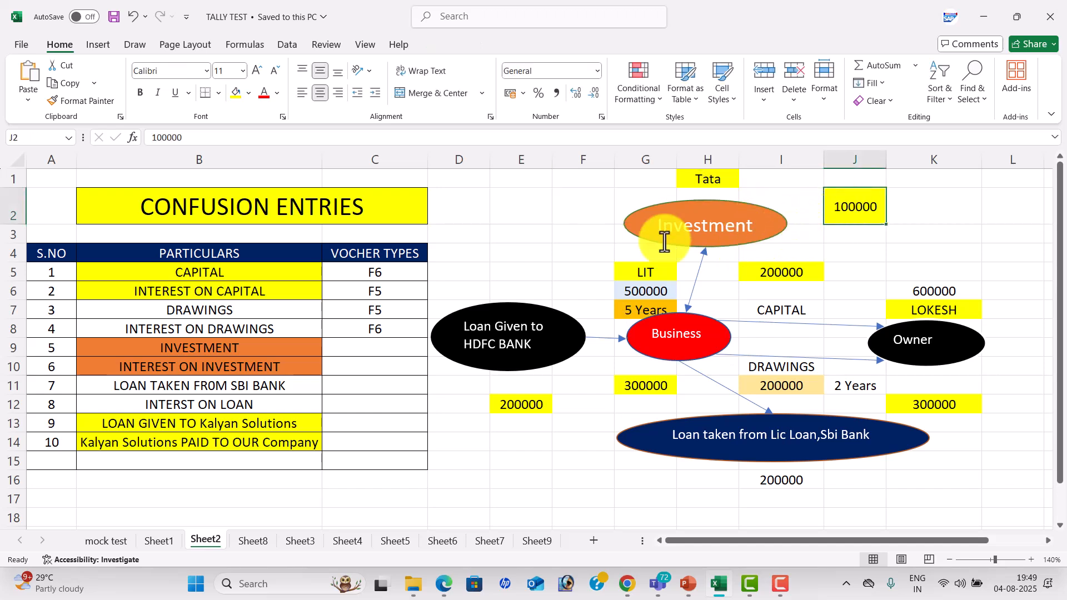
pyautogui.click(367, 342)
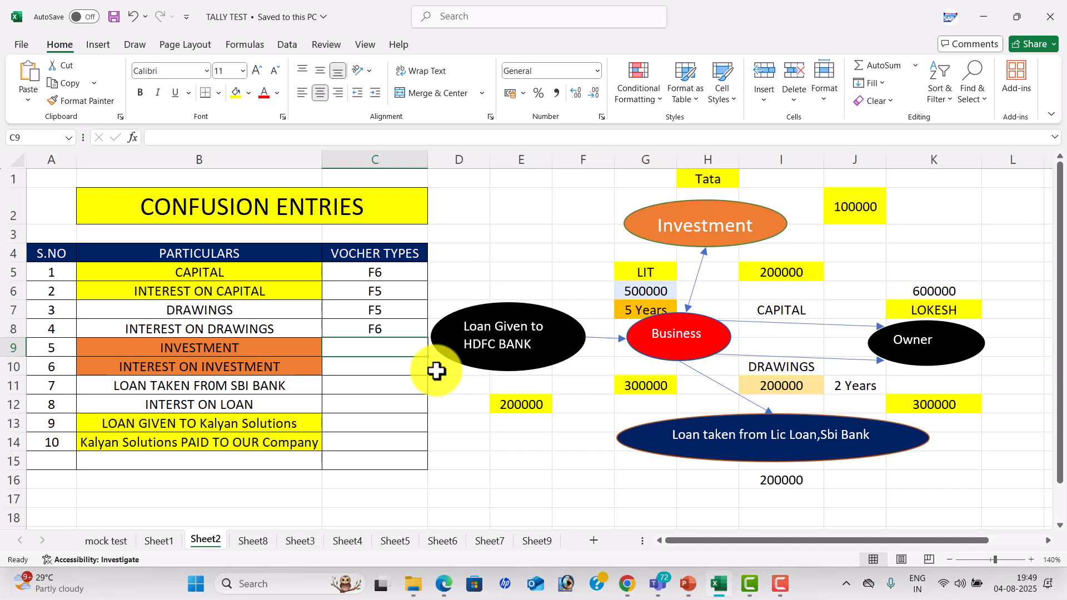
pyautogui.write('F5')
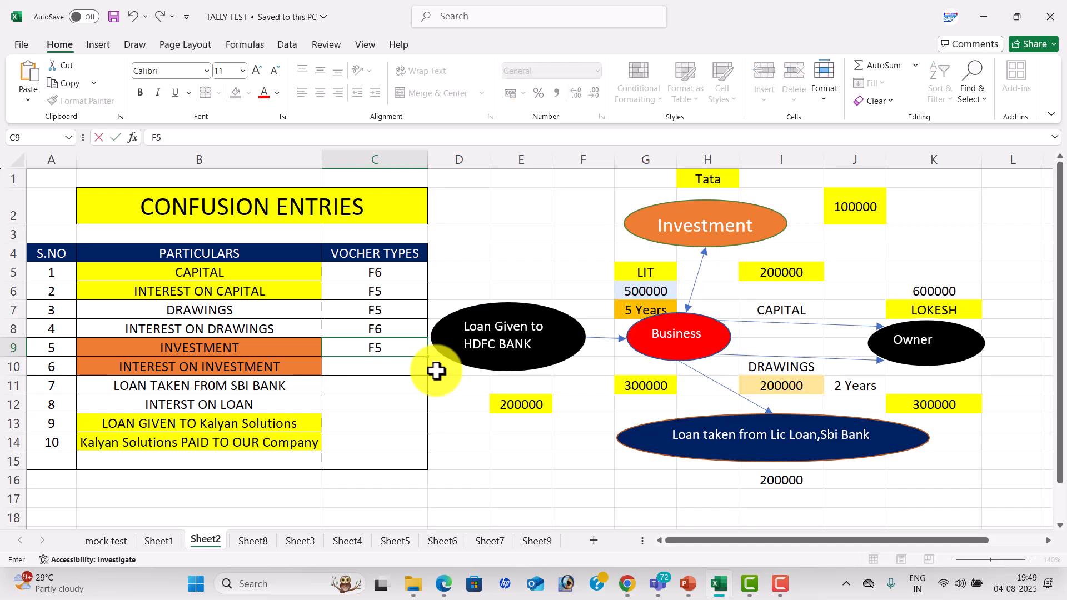
pyautogui.press('Return')
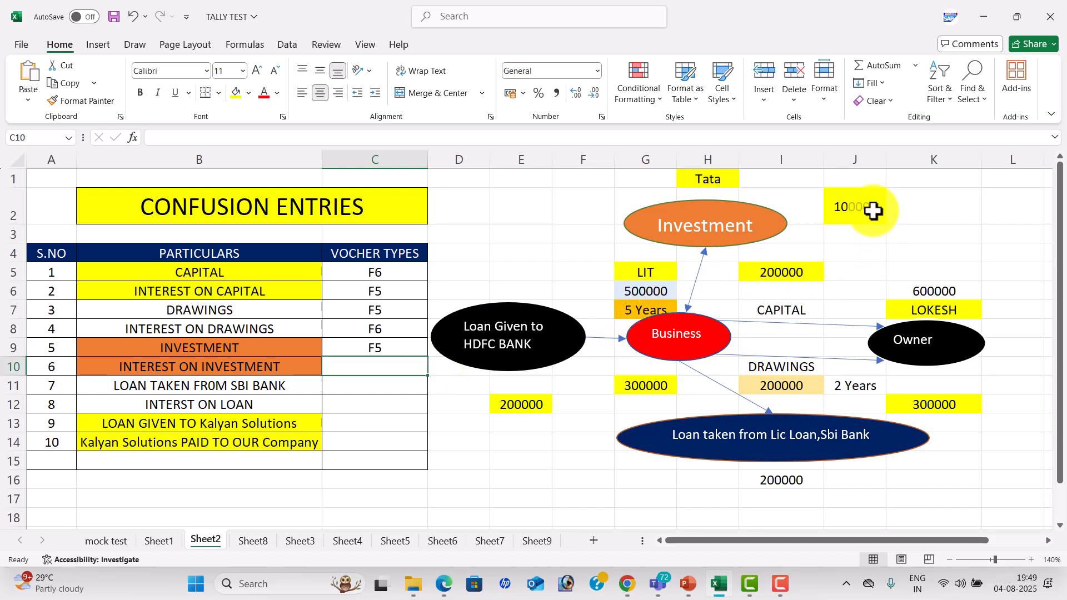
# Compare the investment's 100000 and 200000 amounts and enter F6 as the voucher type for INTEREST ON INVESTMENT in cell C10.
pyautogui.click(843, 198)
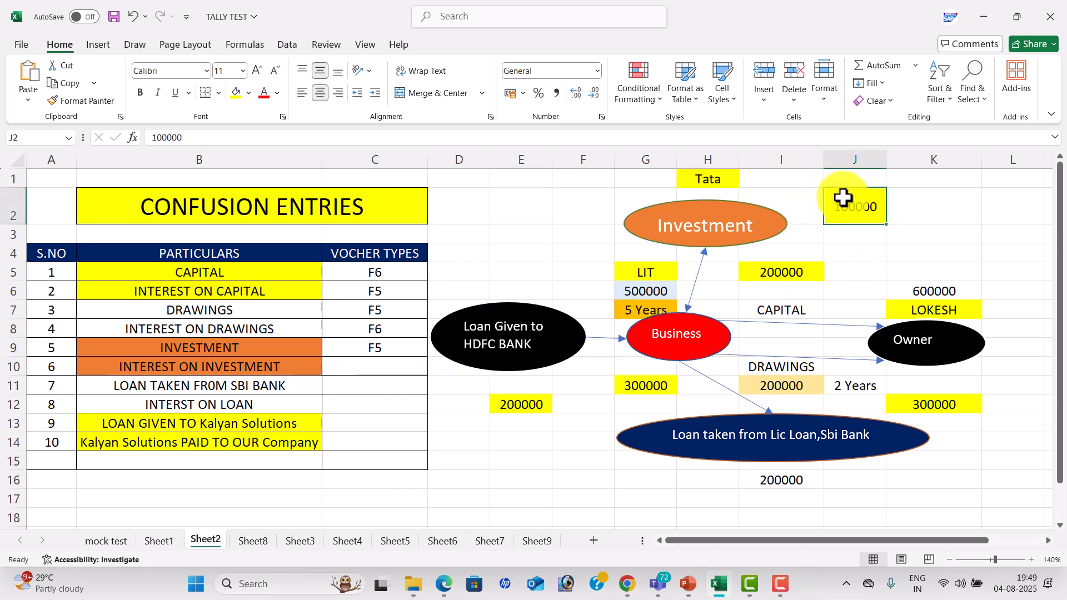
pyautogui.doubleClick(793, 272)
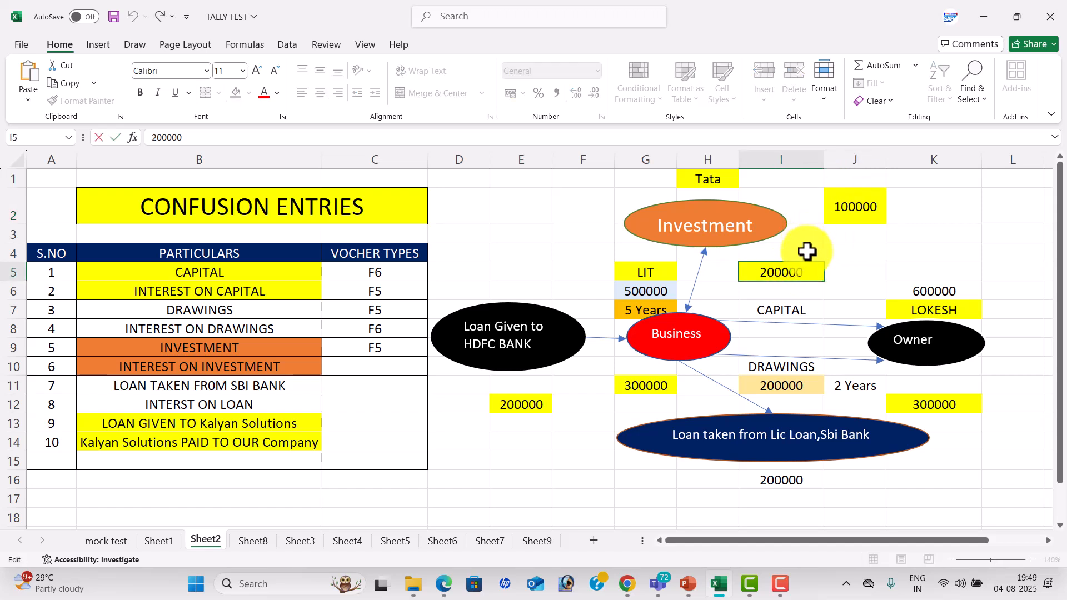
pyautogui.click(382, 361)
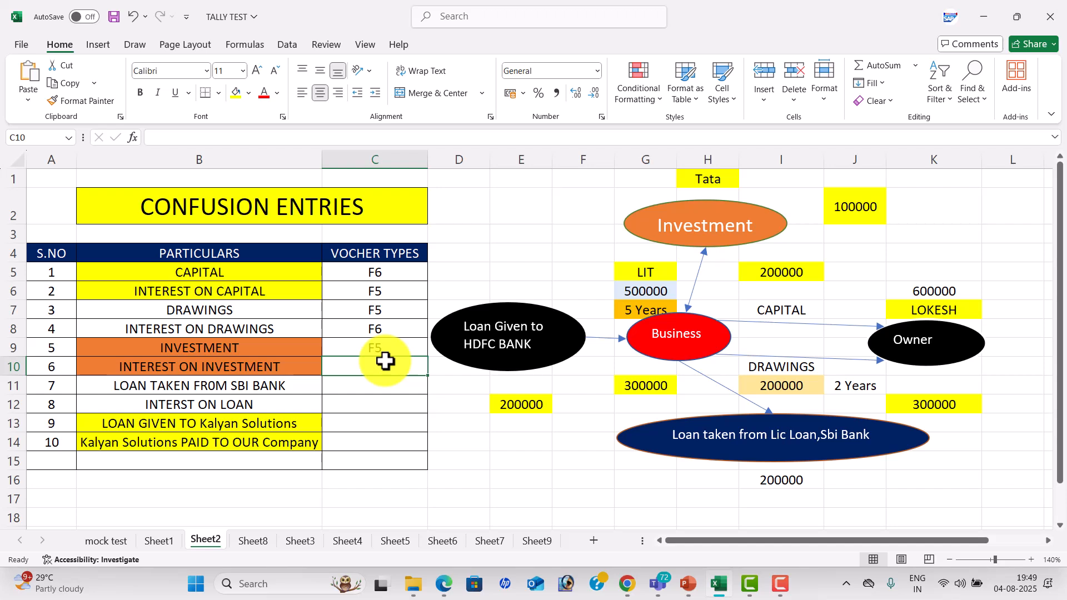
pyautogui.write('F6')
pyautogui.press('Return')
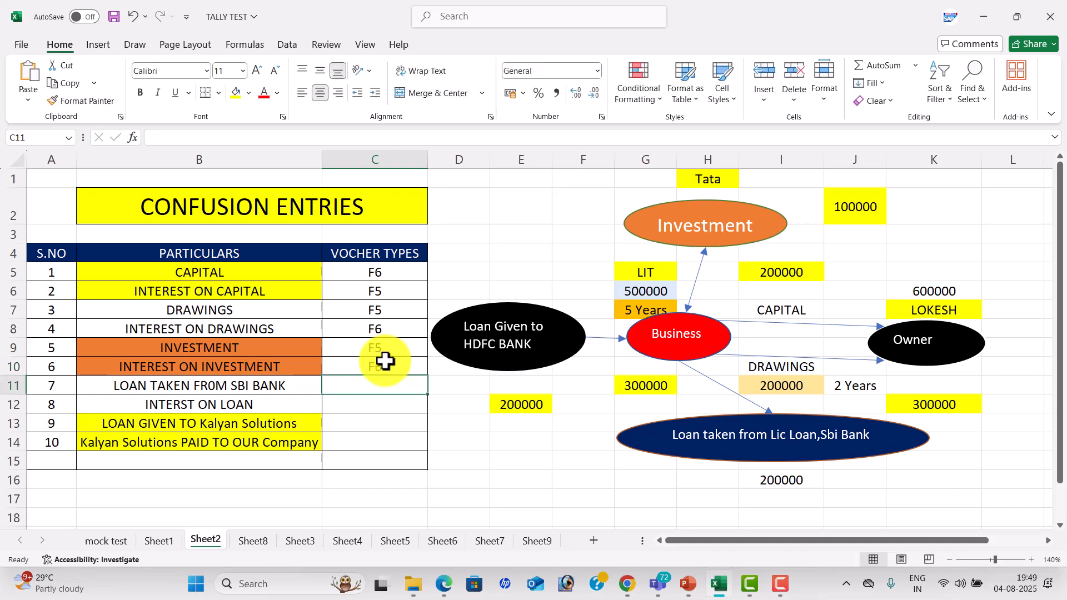
pyautogui.click(435, 422)
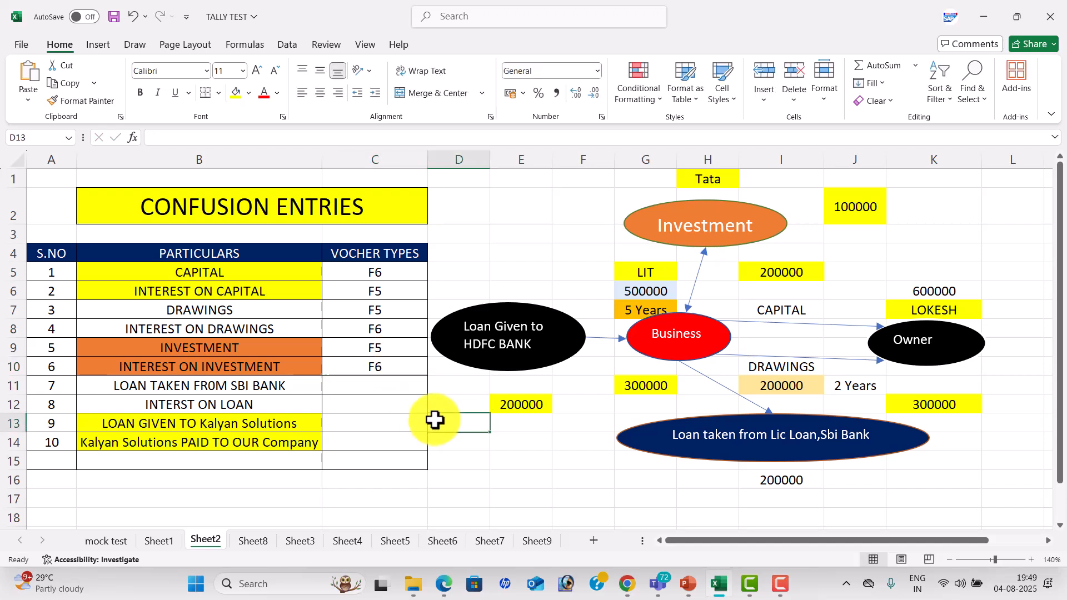
# Fill cell I16, the 200000 amount below the Loan taken from Lic Loan,Sbi Bank shape, with yellow.
pyautogui.click(700, 322)
pyautogui.click(891, 434)
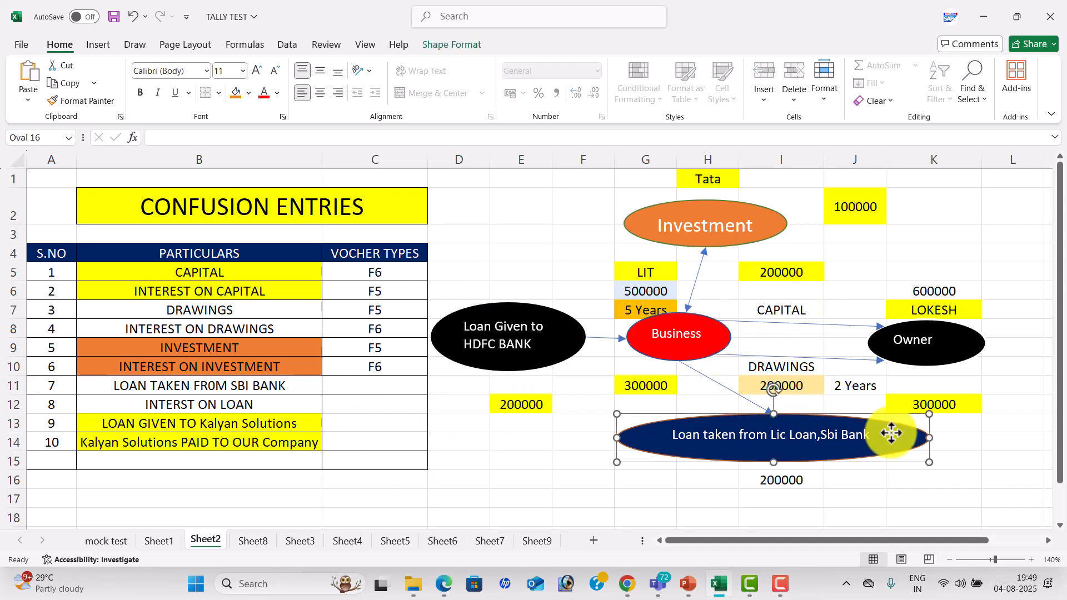
pyautogui.click(780, 481)
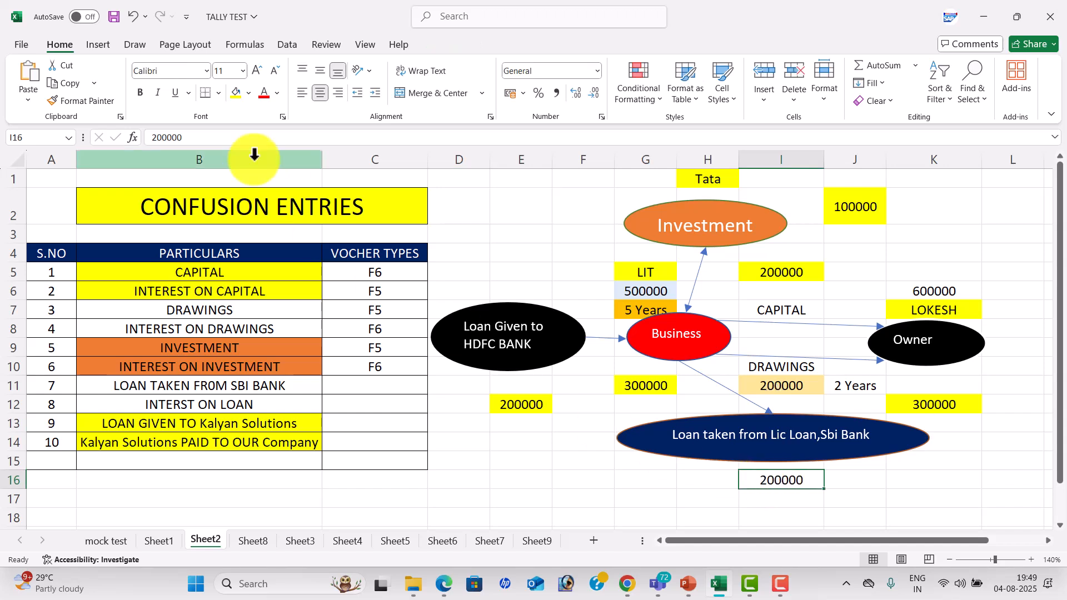
pyautogui.click(242, 93)
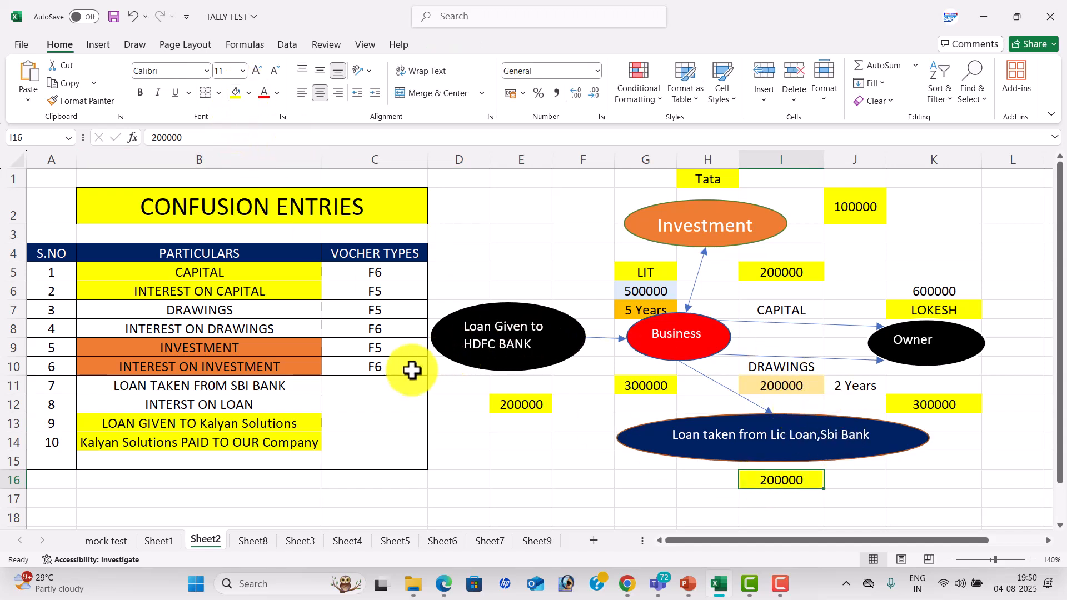
# Enter F6 as the voucher type for LOAN TAKEN FROM SBI BANK in cell C11.
pyautogui.click(371, 383)
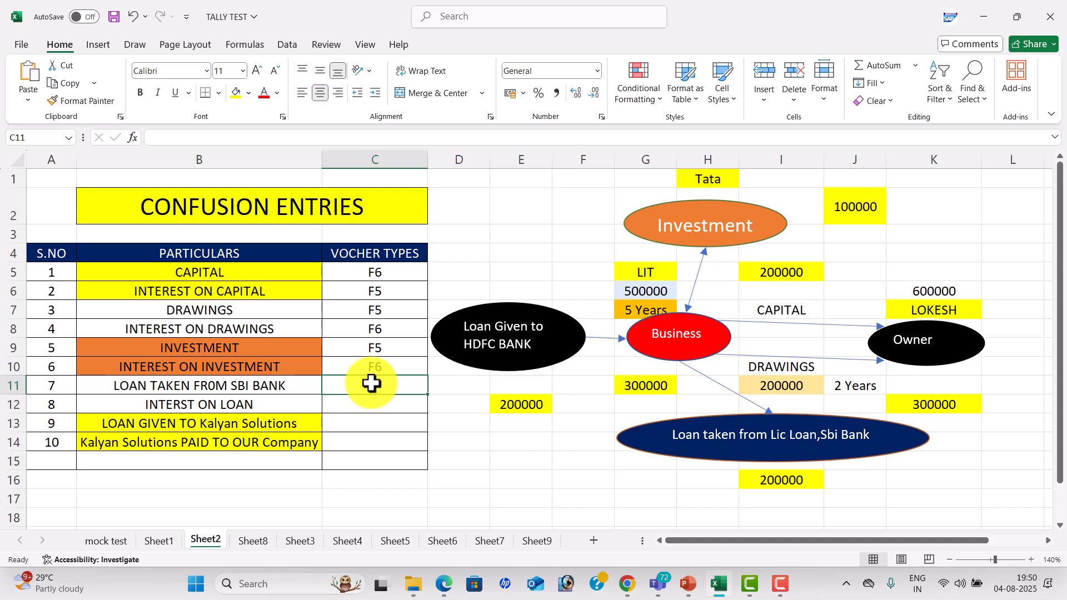
pyautogui.write('F6')
pyautogui.press('Return')
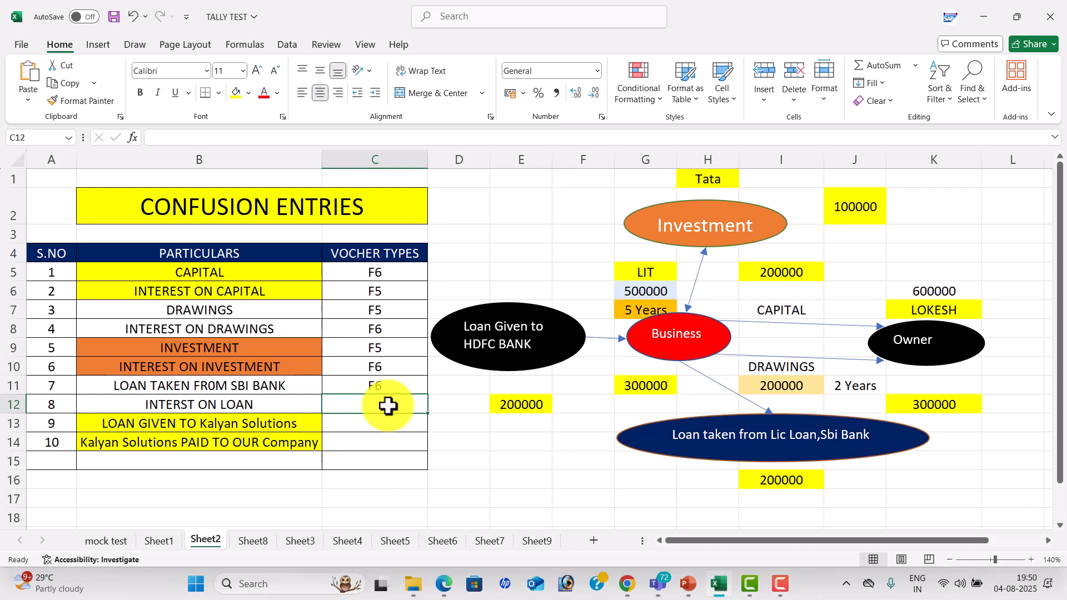
# Enter F5 as the voucher type for INTERST ON LOAN in cell C12 and save the workbook.
pyautogui.write('F5')
pyautogui.press('Return')
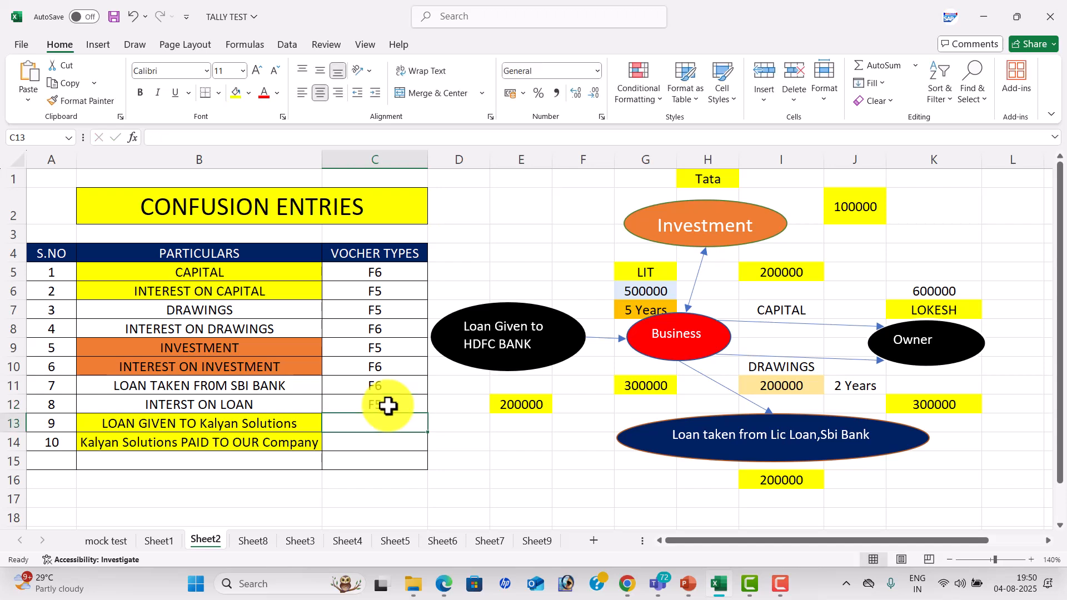
pyautogui.hotkey('ctrl', 's')
pyautogui.click(443, 458)
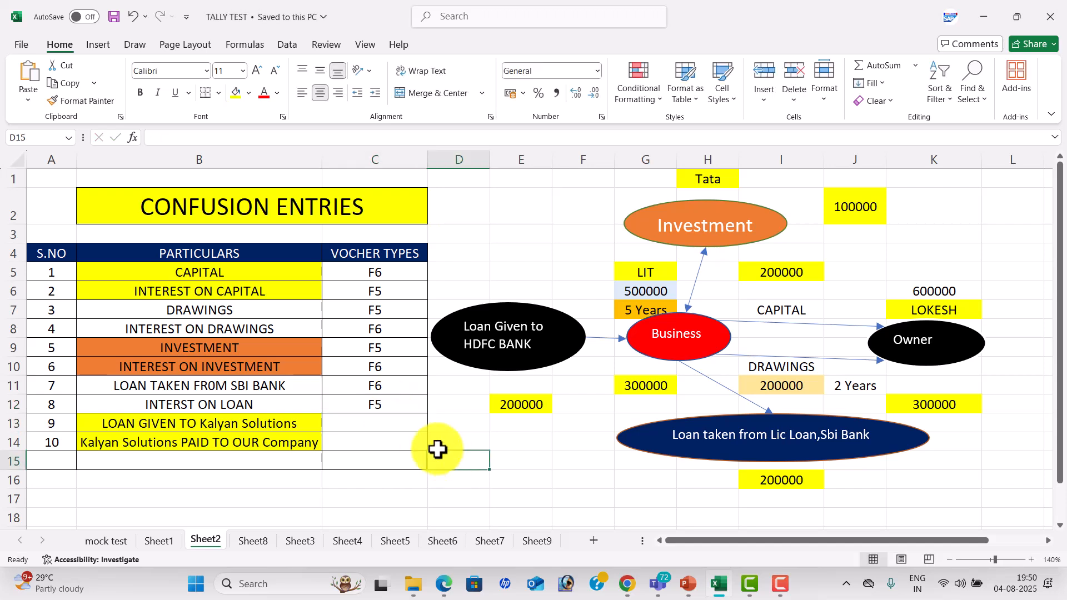
# Enter F5 as the voucher type for LOAN GIVEN TO Kalyan Solutions in cell C13.
pyautogui.click(524, 309)
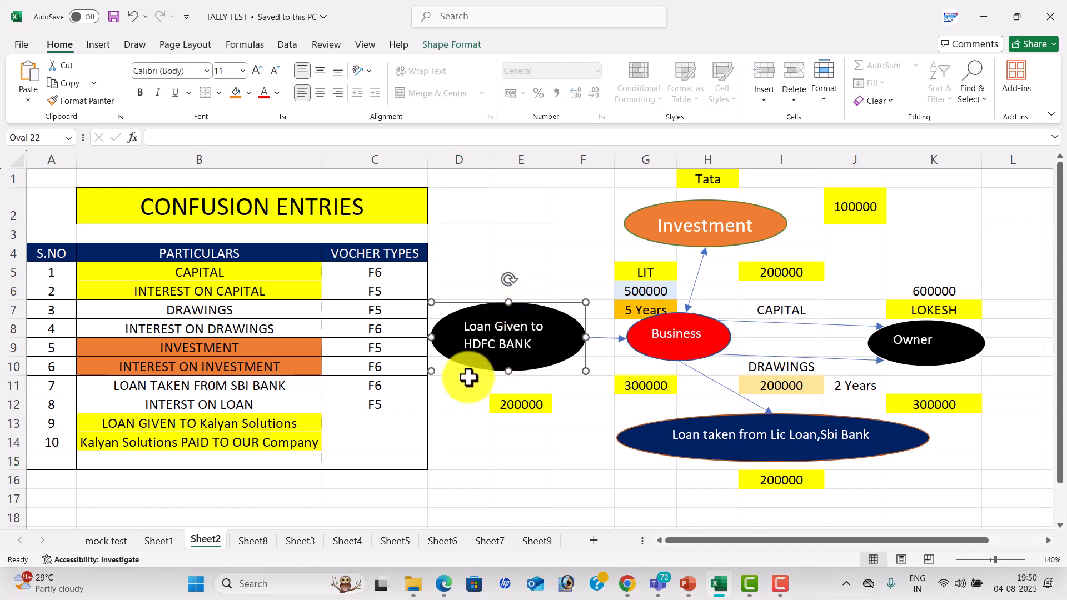
pyautogui.click(395, 417)
pyautogui.write('F')
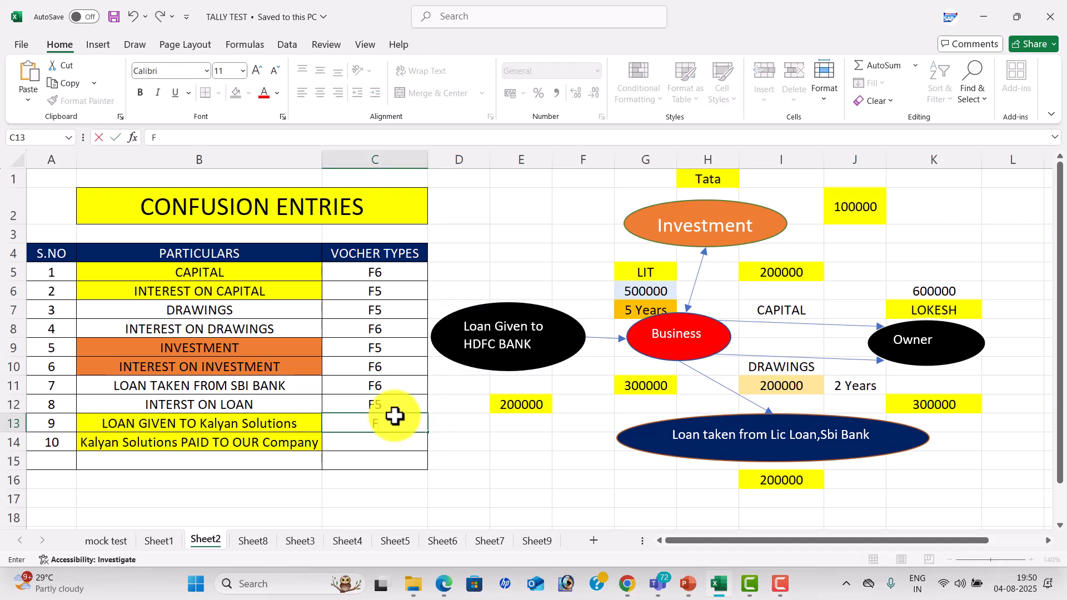
pyautogui.write('5')
pyautogui.press('Return')
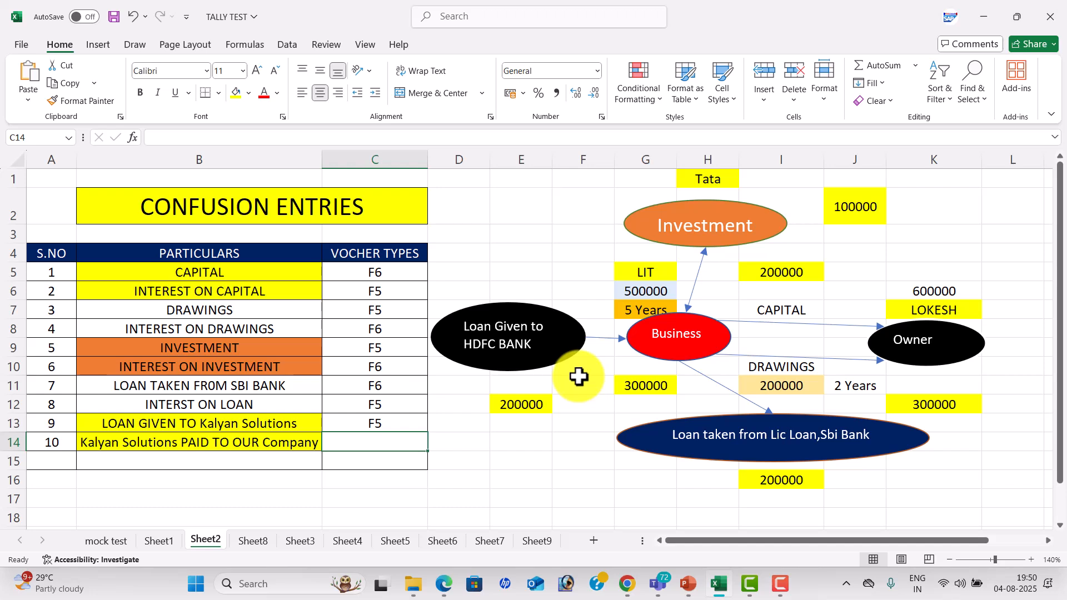
# Enter F6 as the voucher type for Kalyan Solutions PAID TO OUR Company in cell C14 and save the workbook.
pyautogui.write('F6')
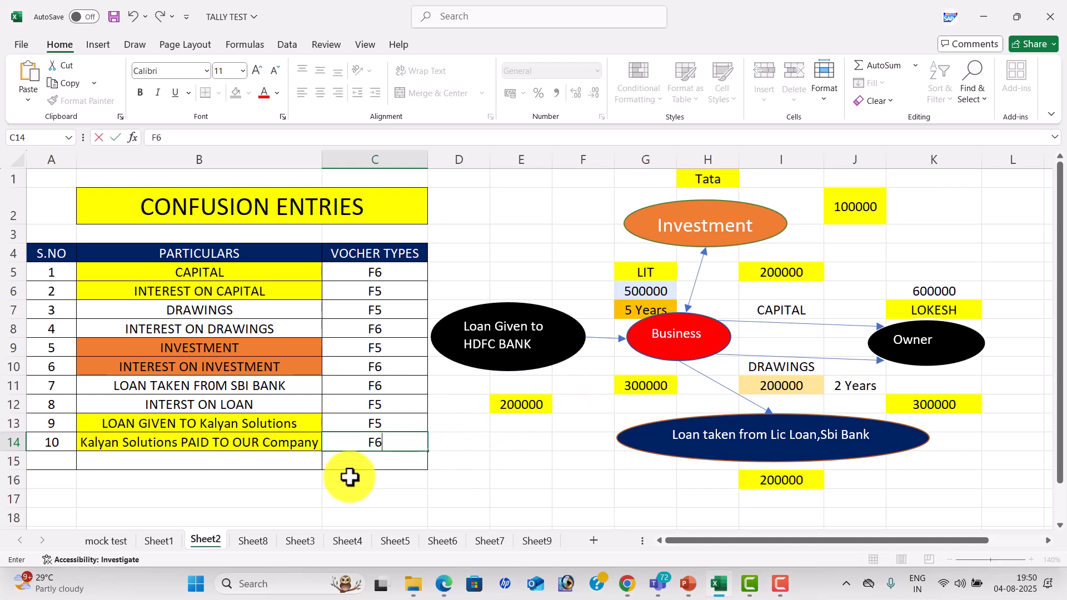
pyautogui.click(520, 474)
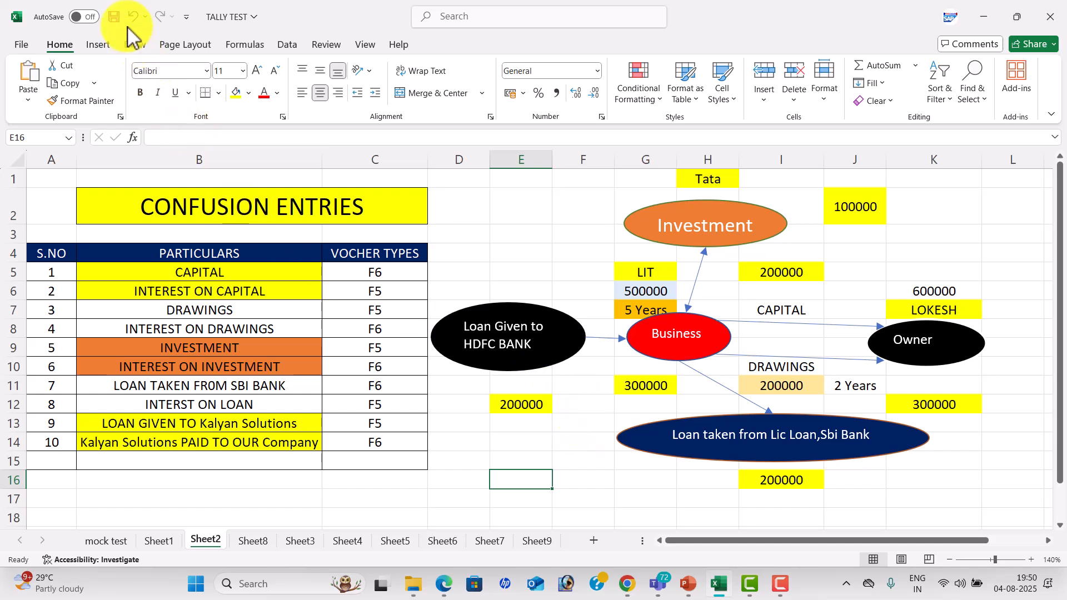
pyautogui.click(114, 18)
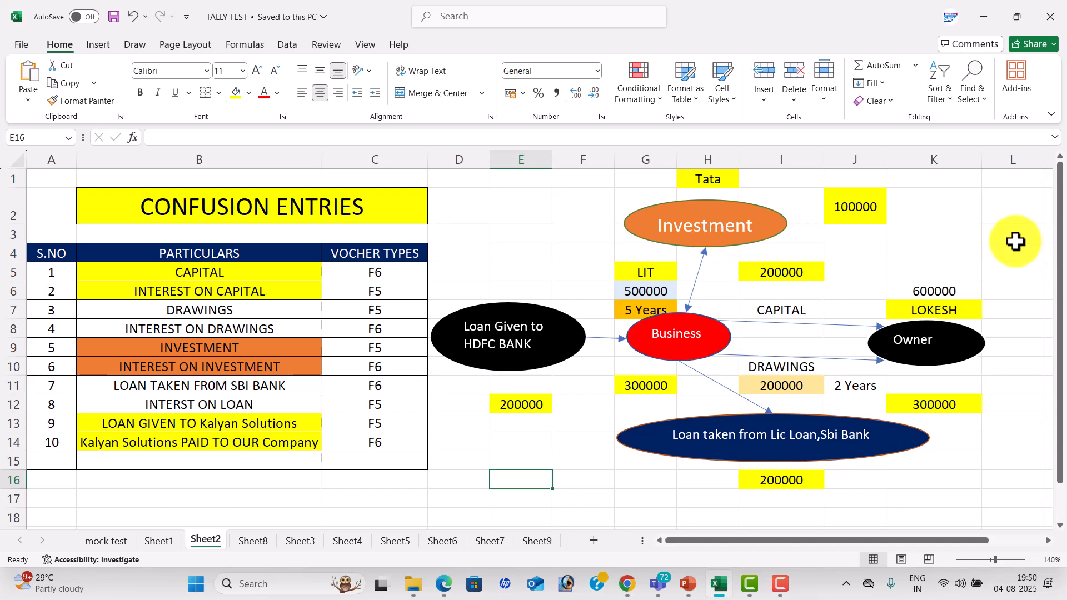
pyautogui.click(444, 302)
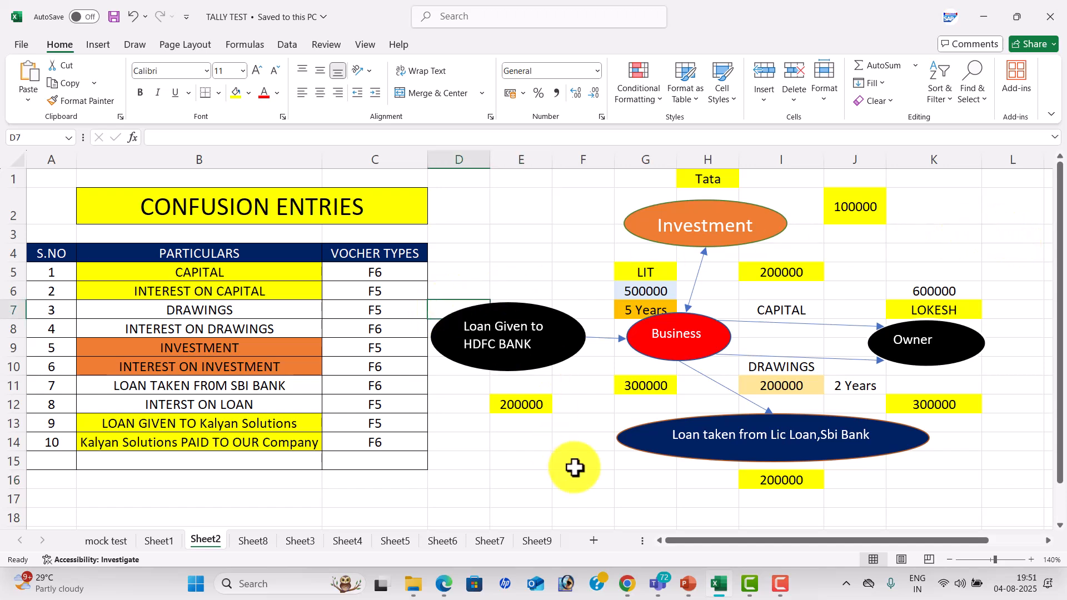
# Switch to Chrome and open the UltraViewer website, ultraviewer.net, in a new tab.
pyautogui.click(626, 583)
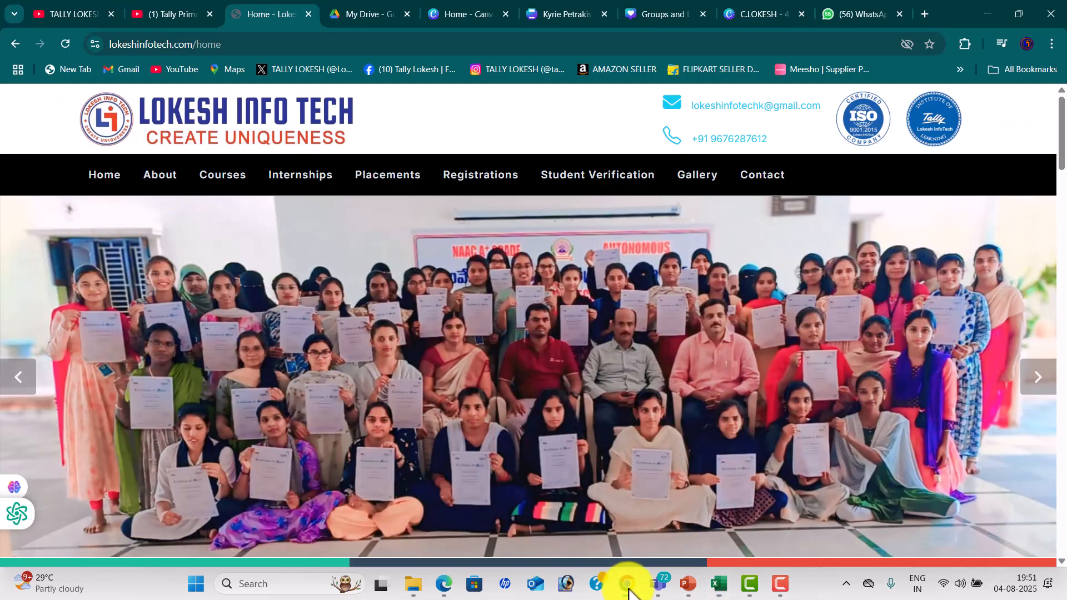
pyautogui.click(927, 15)
pyautogui.write('ULT')
pyautogui.write('RAviewer.net')
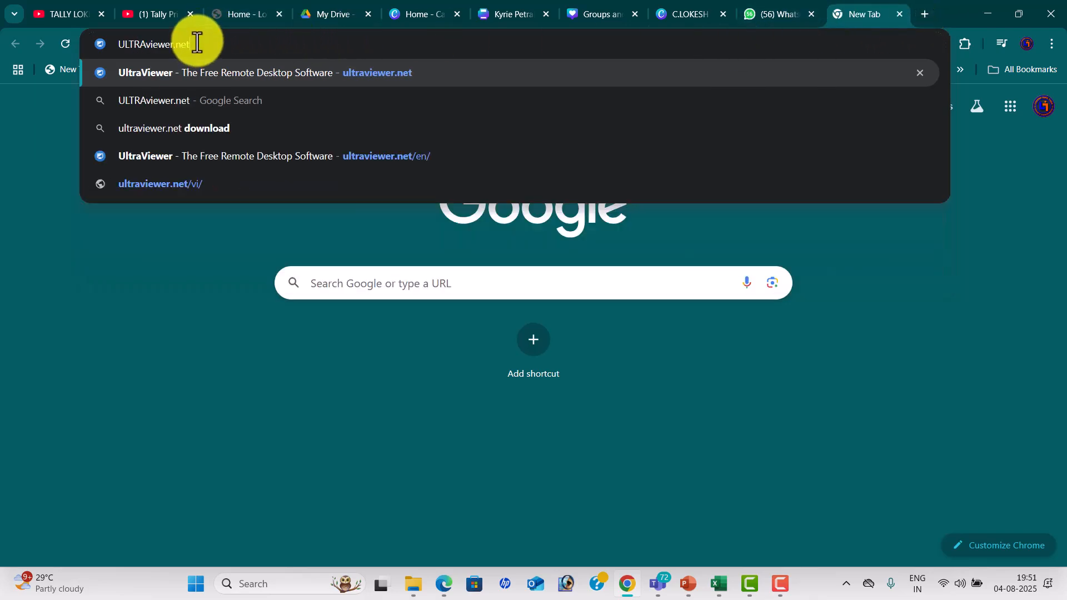
pyautogui.click(202, 75)
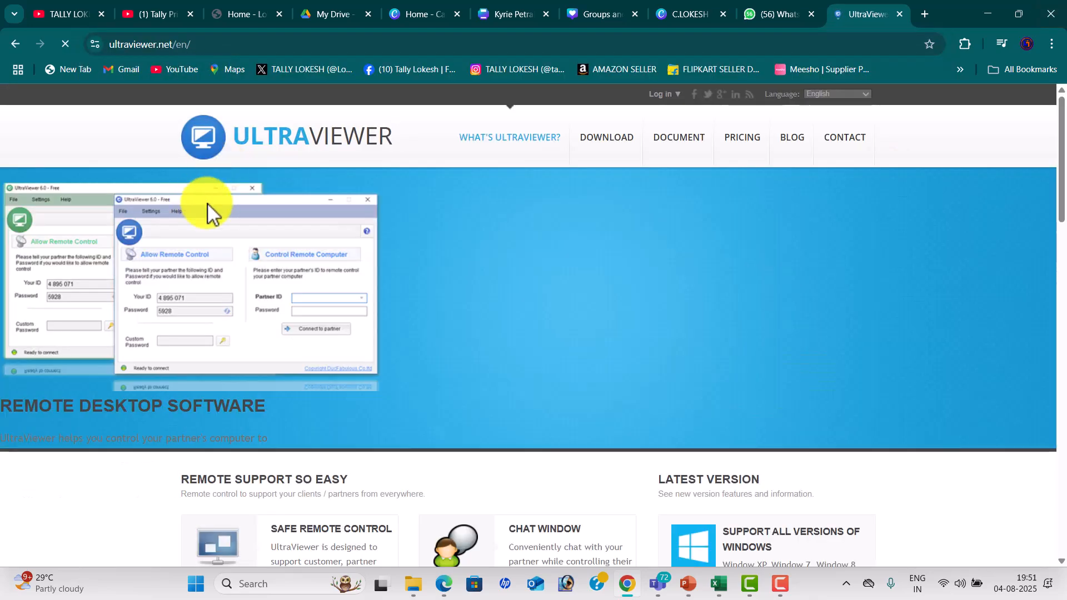
pyautogui.scroll(-1, 715, 249)
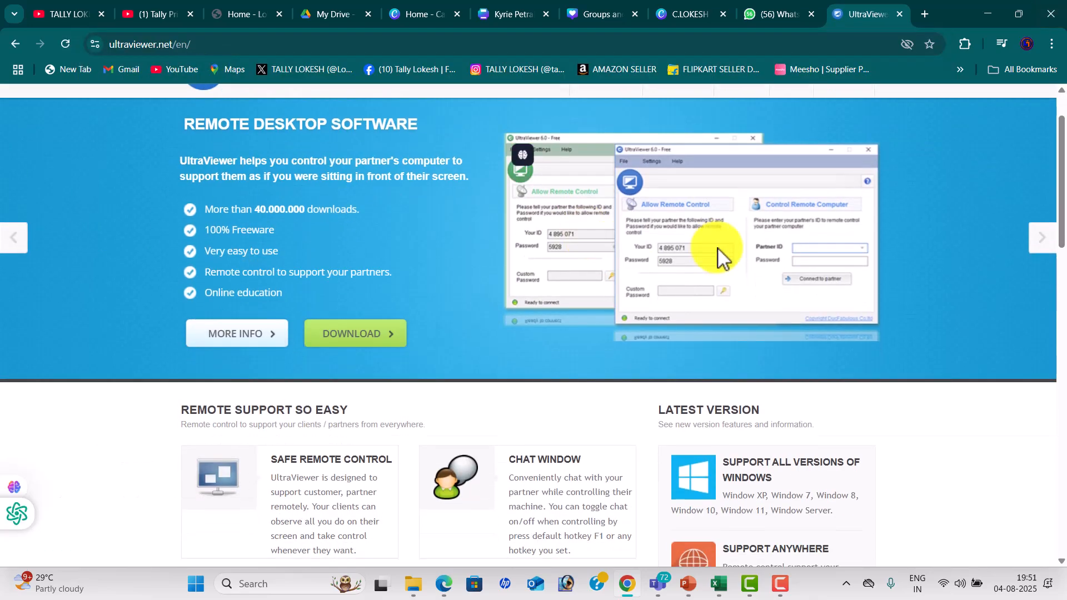
# Download the UltraViewer installer and show the downloaded file in its folder.
pyautogui.click(349, 336)
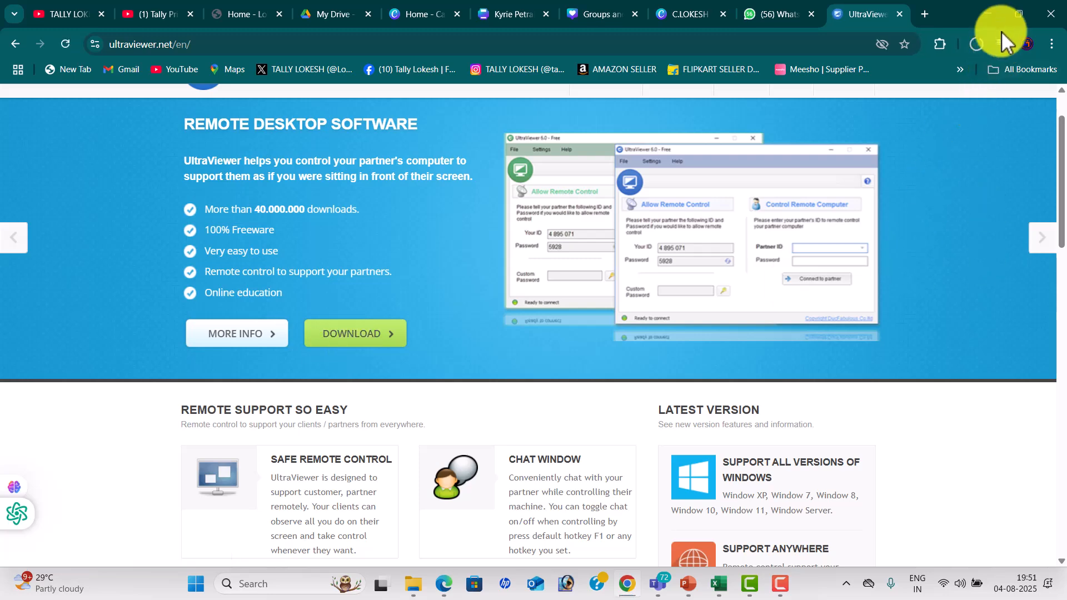
pyautogui.click(979, 43)
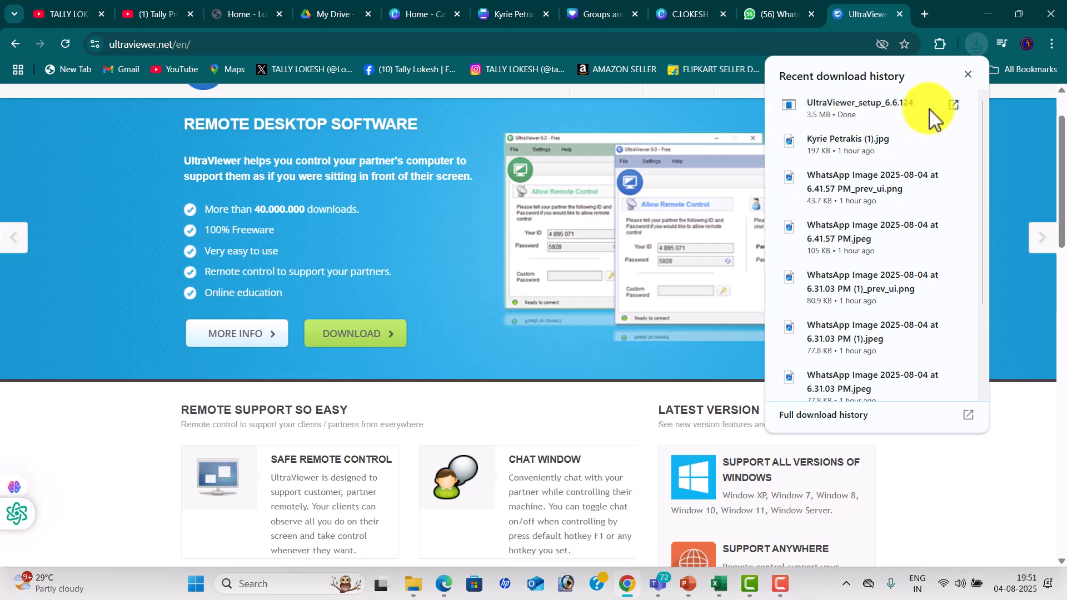
pyautogui.click(928, 105)
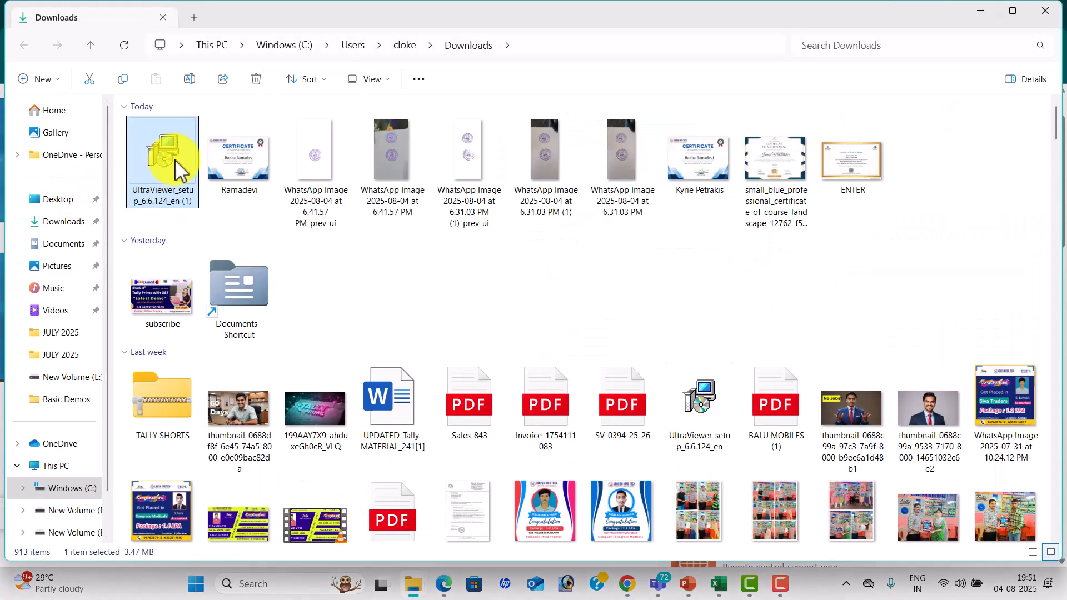
# Run the downloaded UltraViewer installer and exit the setup without installing.
pyautogui.doubleClick(178, 167)
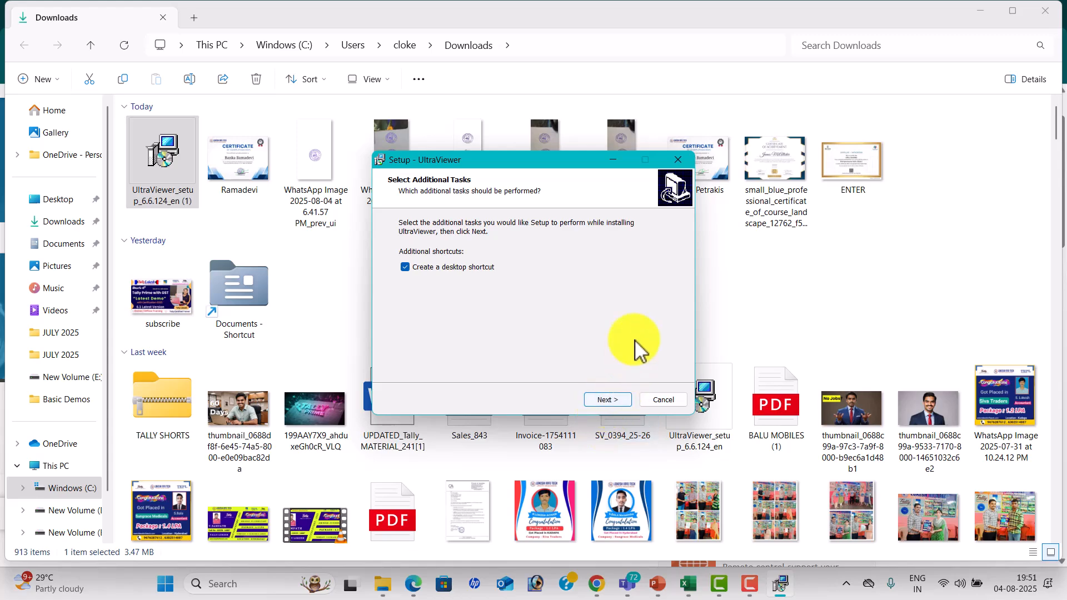
pyautogui.click(678, 160)
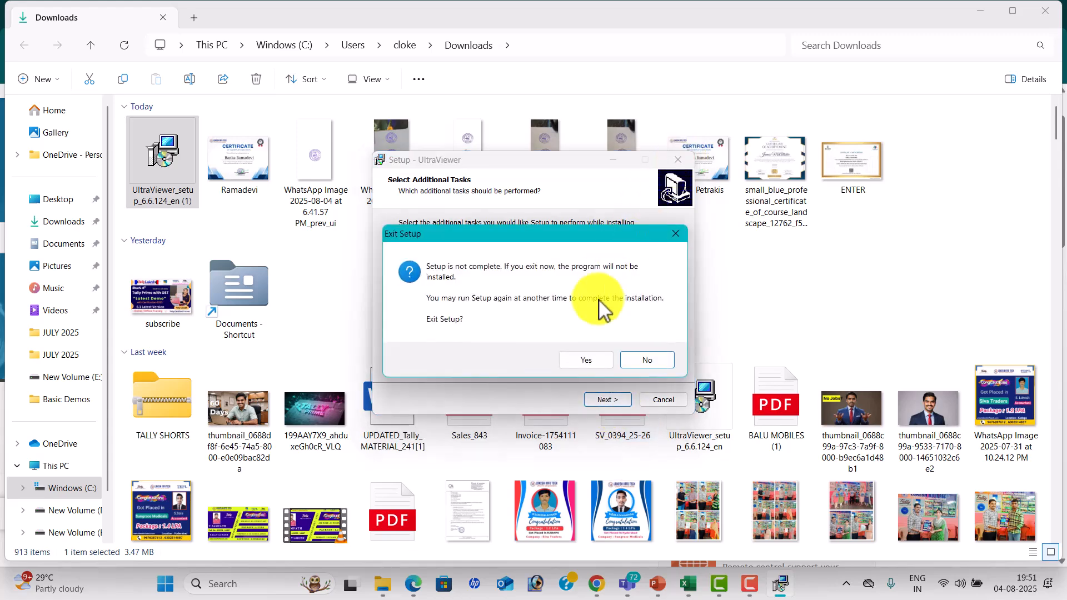
pyautogui.click(586, 361)
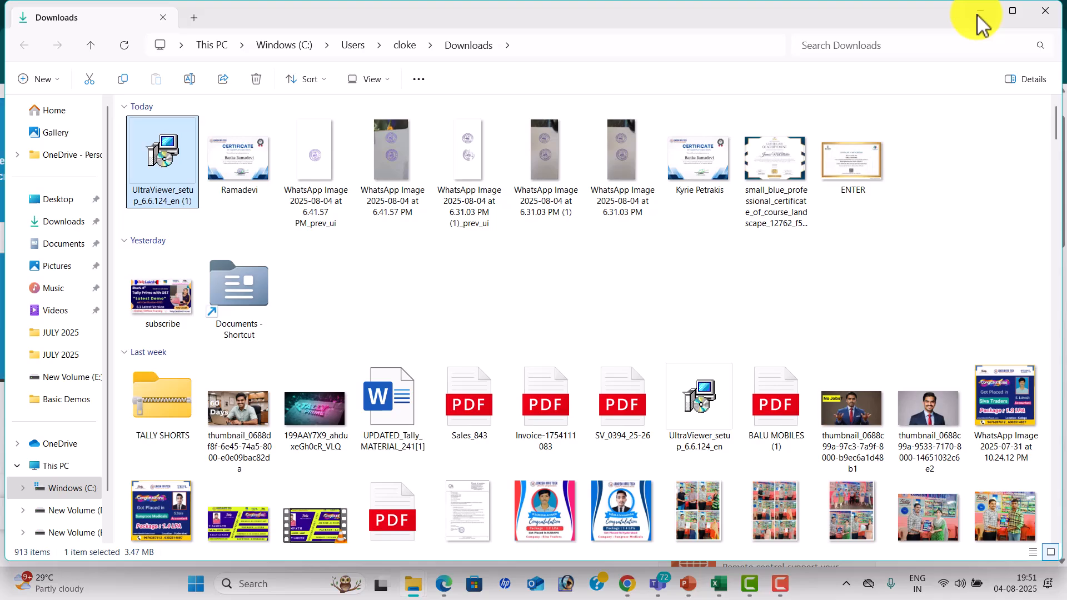
# Minimize the open windows down to the desktop and launch UltraViewer.
pyautogui.click(977, 13)
pyautogui.click(998, 12)
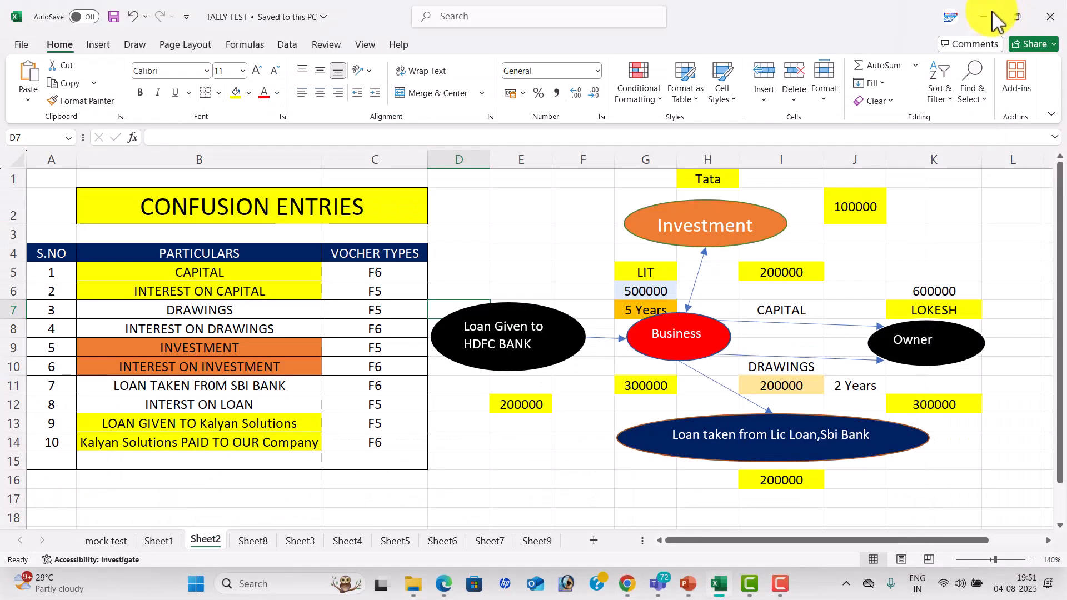
pyautogui.click(997, 10)
pyautogui.click(992, 12)
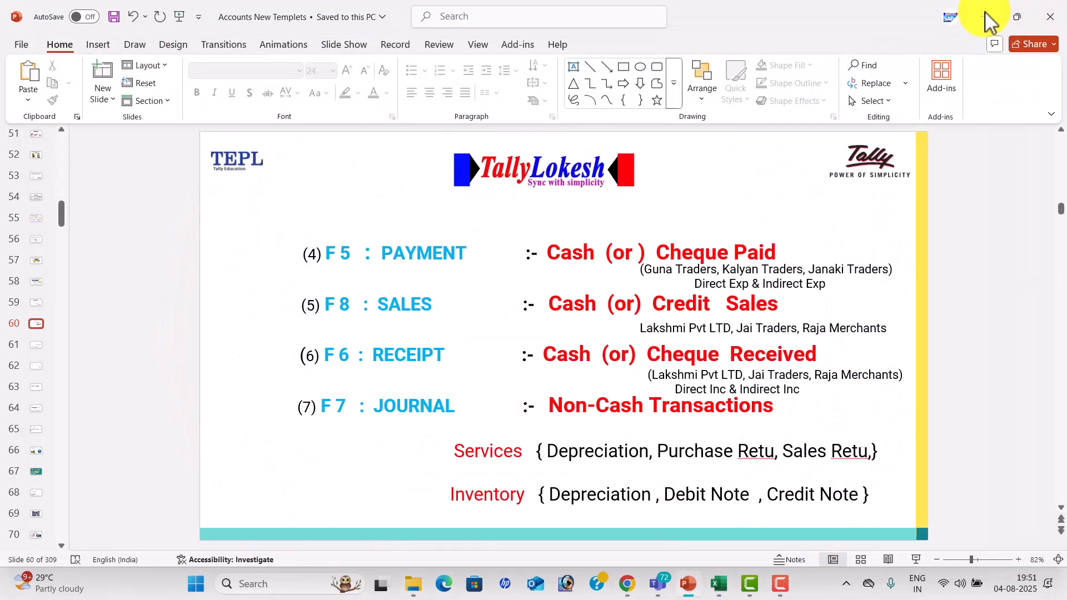
pyautogui.click(988, 12)
pyautogui.click(981, 11)
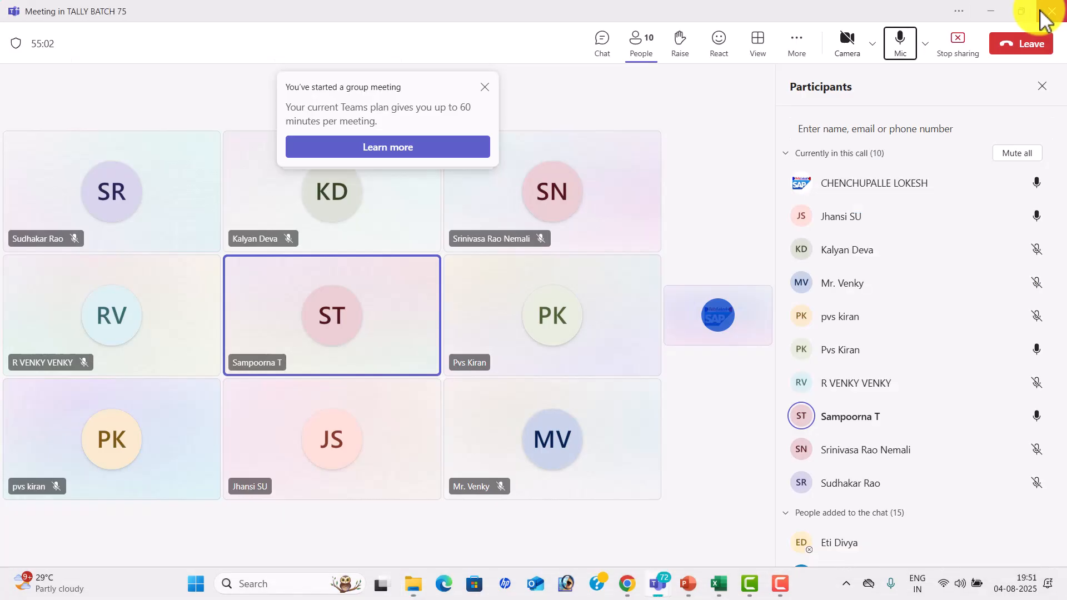
pyautogui.click(1005, 11)
pyautogui.click(28, 367)
pyautogui.doubleClick(27, 363)
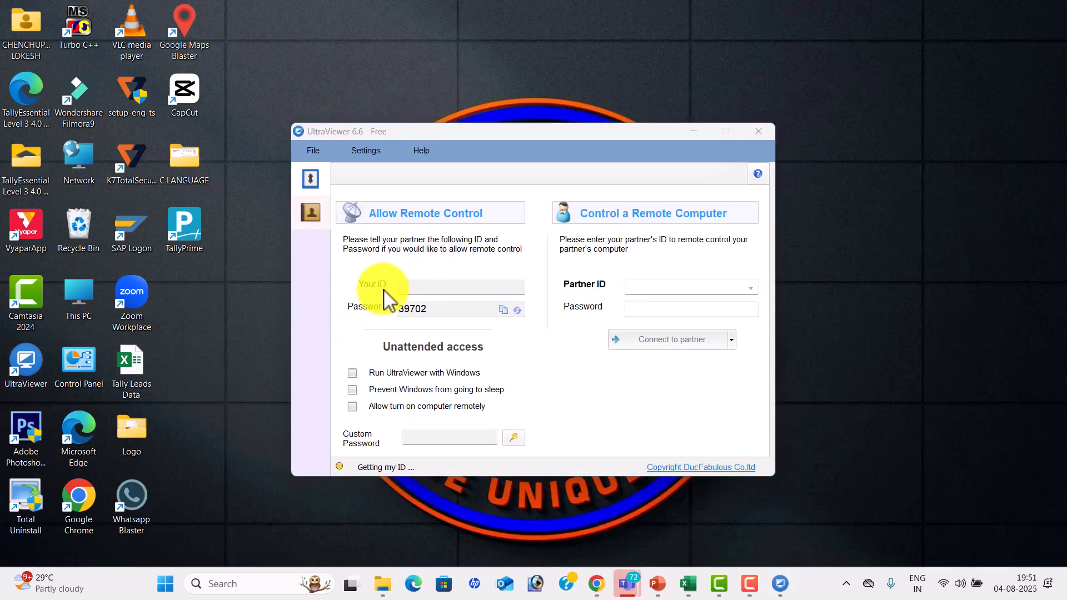
# Examine UltraViewer's own ID and password and the Partner ID and Password fields for controlling a remote computer.
pyautogui.click(407, 306)
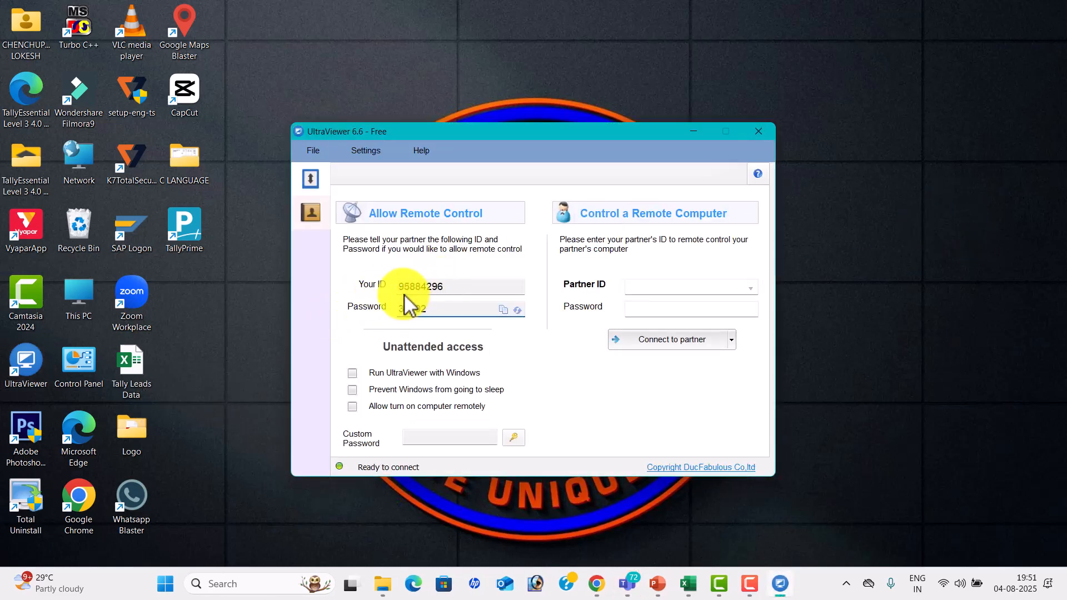
pyautogui.click(657, 284)
pyautogui.click(643, 310)
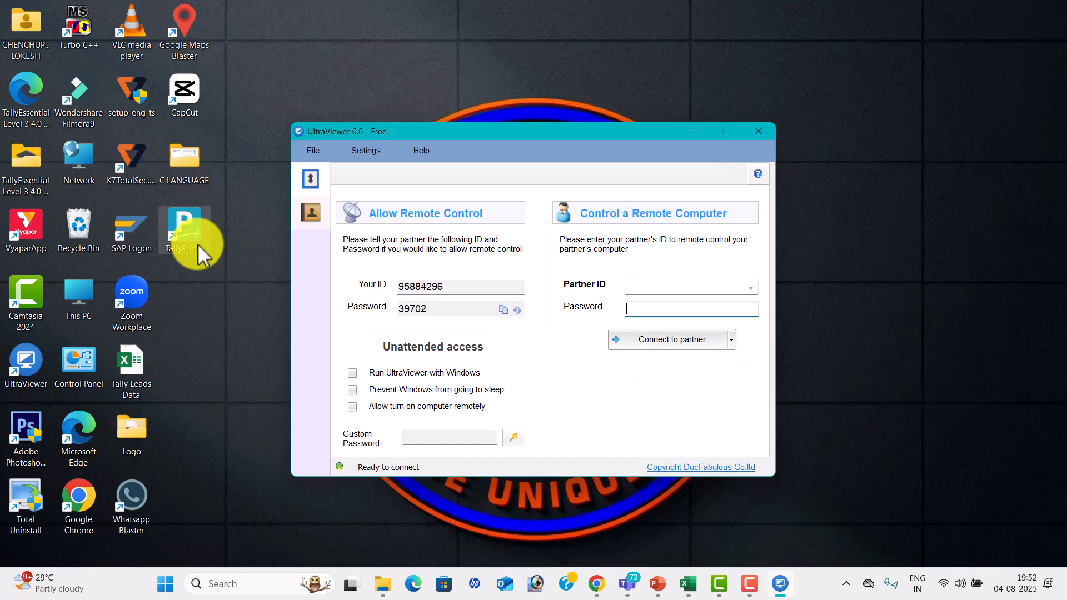
pyautogui.hotkey('alt', 'Tab')
pyautogui.press('Tab')
pyautogui.press('Tab')
pyautogui.press('Tab')
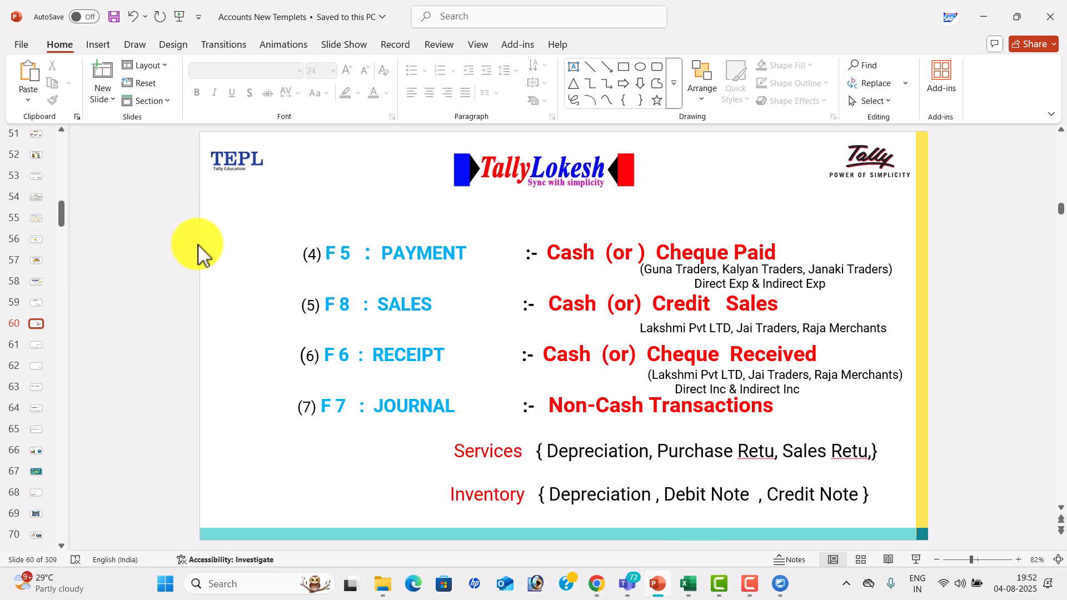
pyautogui.hotkey('alt', 'Tab')
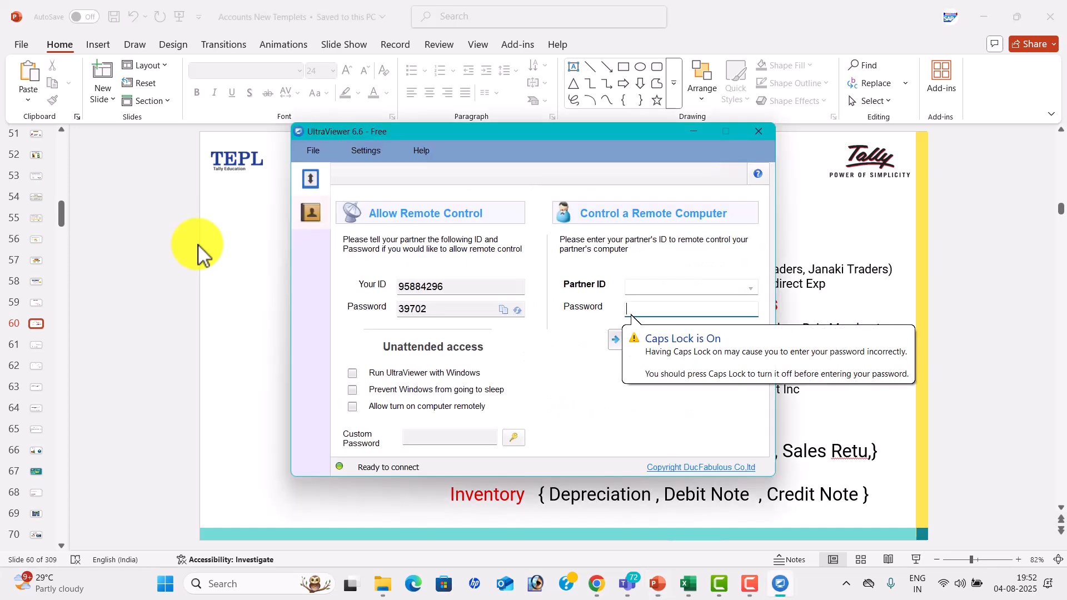
pyautogui.click(756, 134)
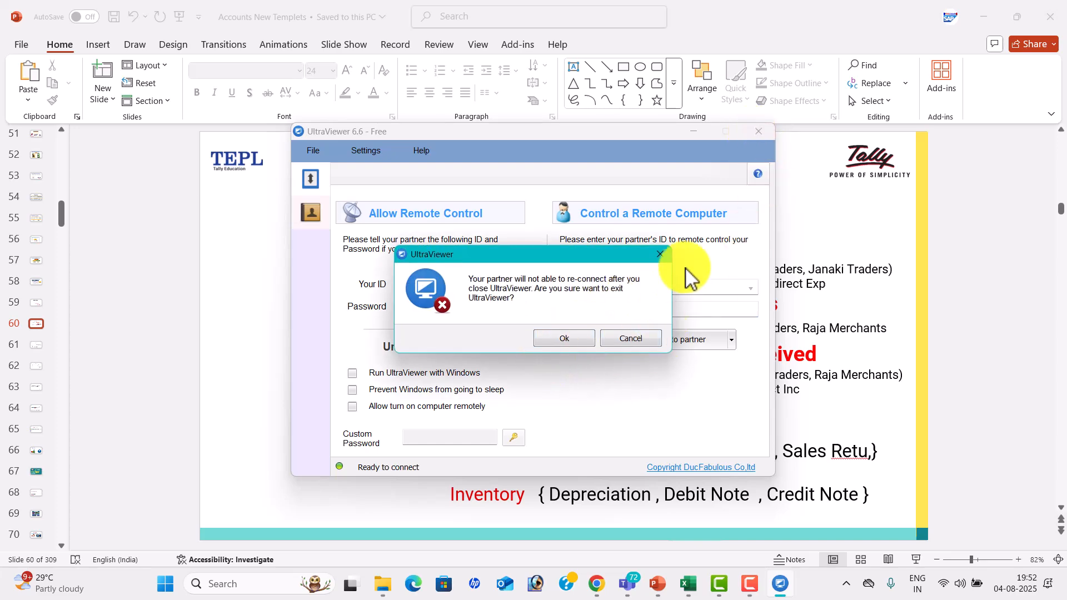
pyautogui.click(662, 255)
# Switch to the Microsoft Teams window of the TALLY BATCH 75 meeting.
pyautogui.hotkey('alt', 'Tab')
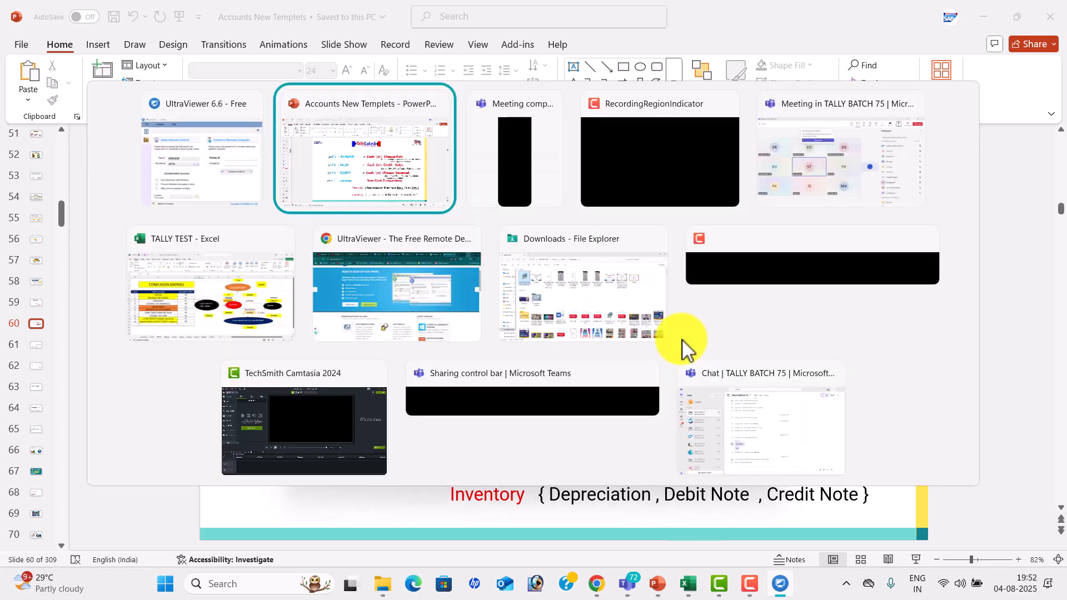
pyautogui.hotkey('alt', 'Tab')
pyautogui.hotkey('alt', 'Tab')
pyautogui.hotkey('alt', 'Tab')
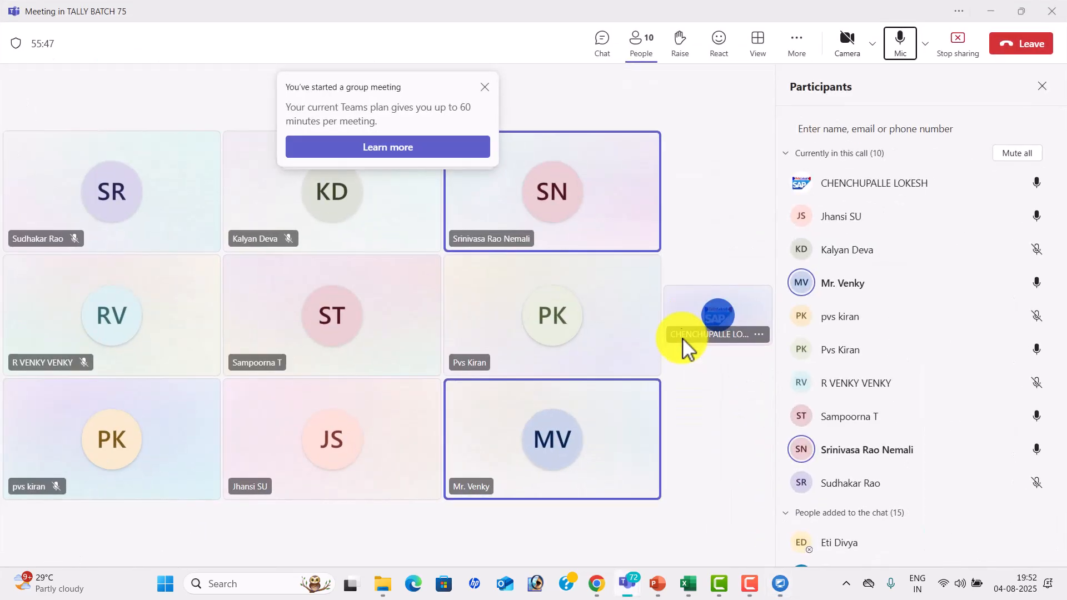